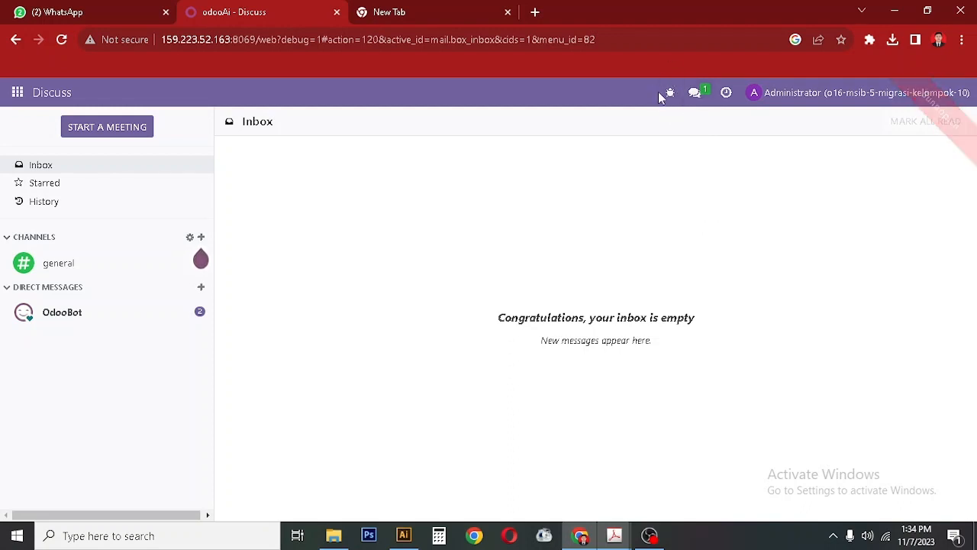
# Open the Apps module overview and consult the user-role PDF.
pyautogui.click(17, 93)
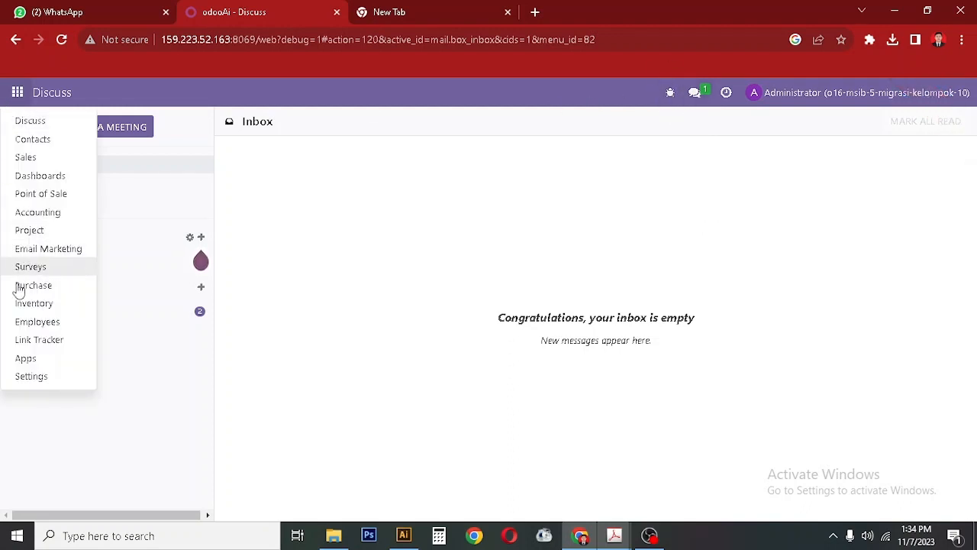
pyautogui.click(25, 358)
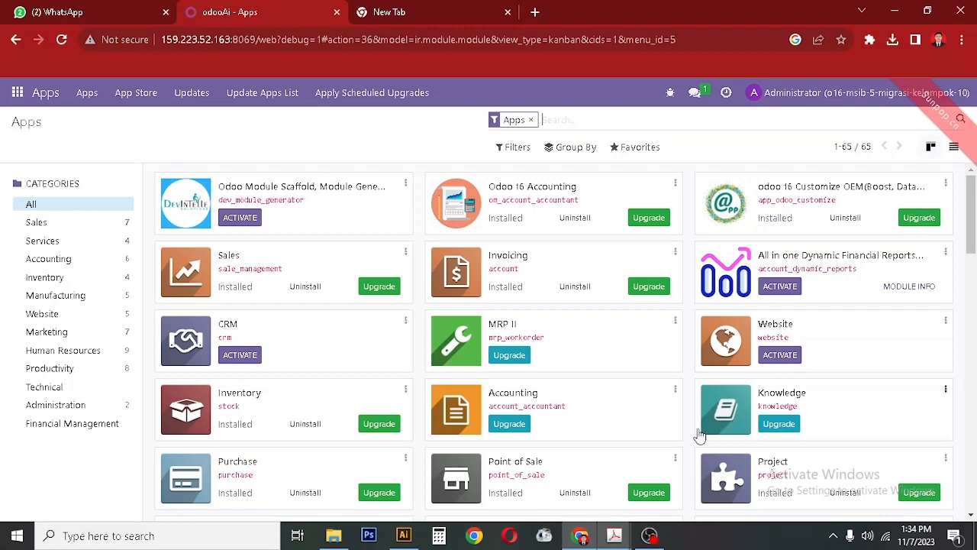
pyautogui.moveTo(614, 534)
pyautogui.click(545, 466)
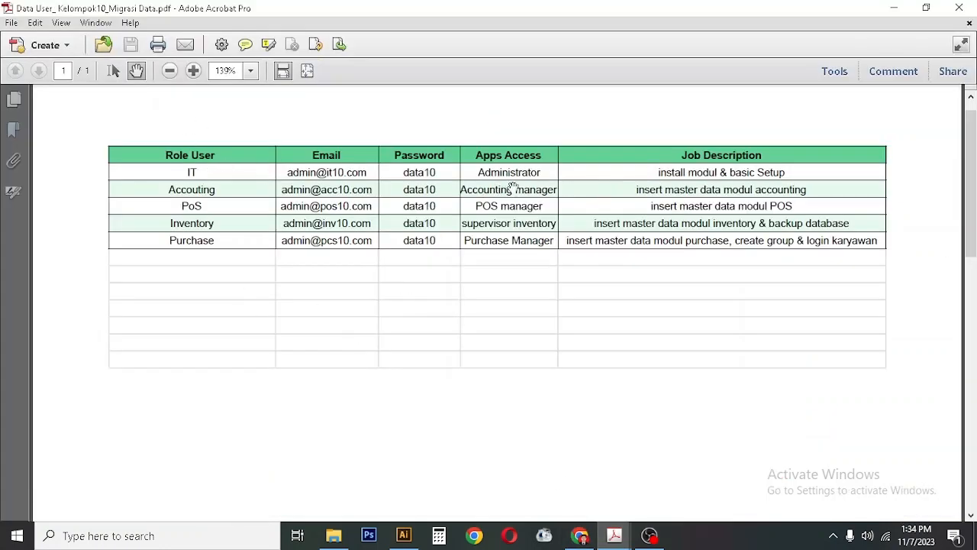
pyautogui.click(614, 538)
pyautogui.click(543, 452)
# Filter the Apps list to ACCOUNTING and POINT OF SALE modules.
pyautogui.click(582, 539)
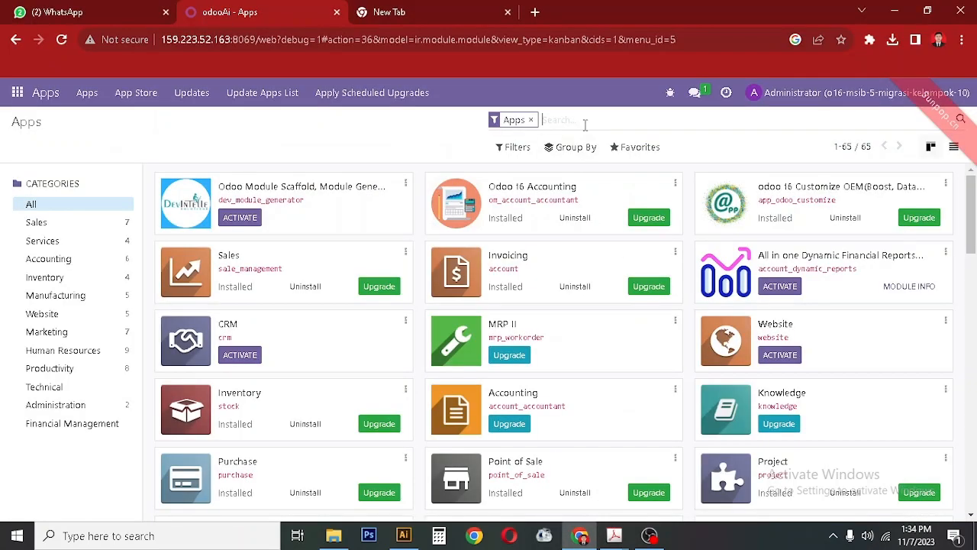
pyautogui.write('ACCOUNTING')
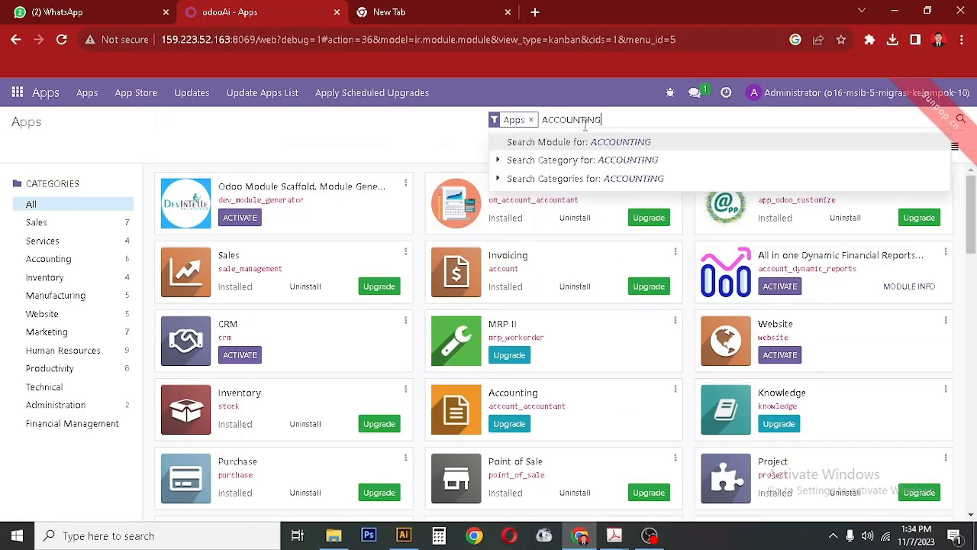
pyautogui.press('Return')
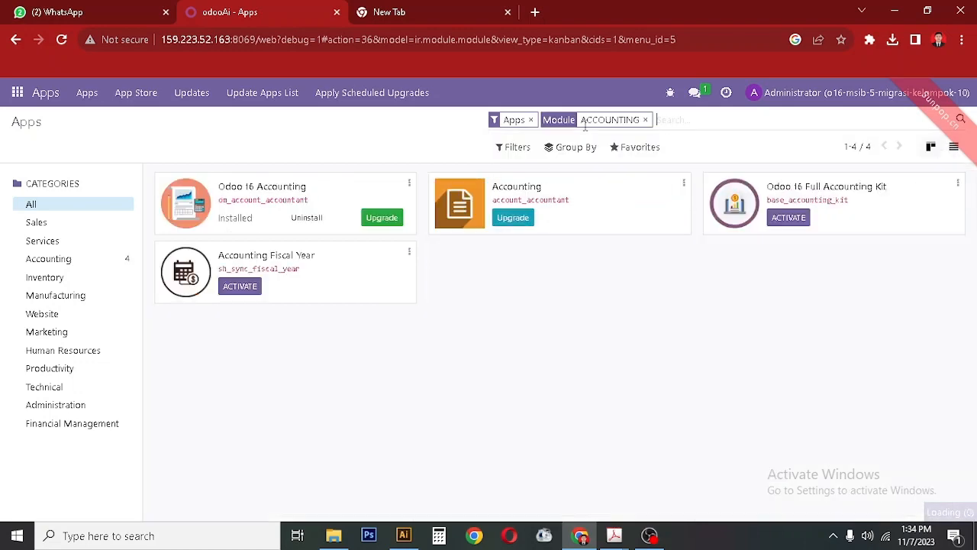
pyautogui.click(584, 538)
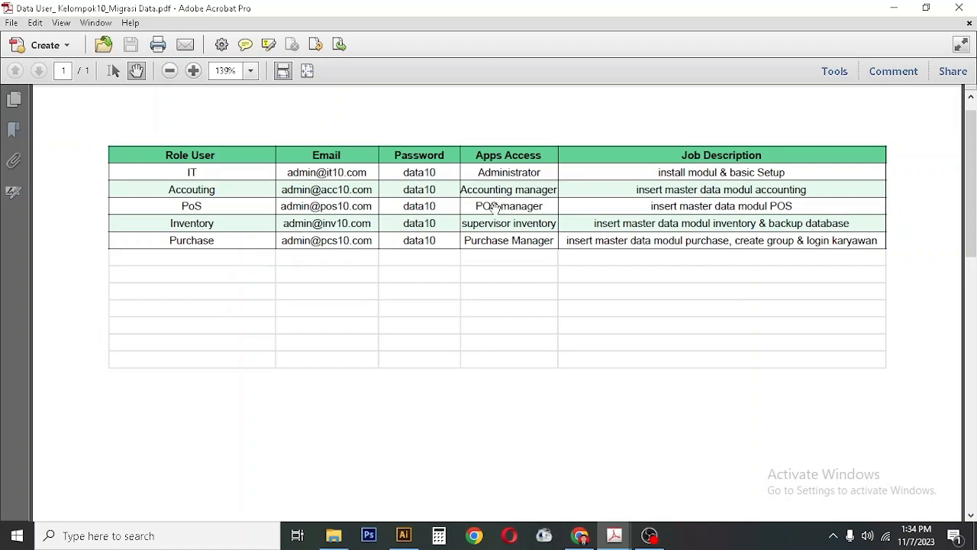
pyautogui.click(593, 533)
pyautogui.write('POINT I')
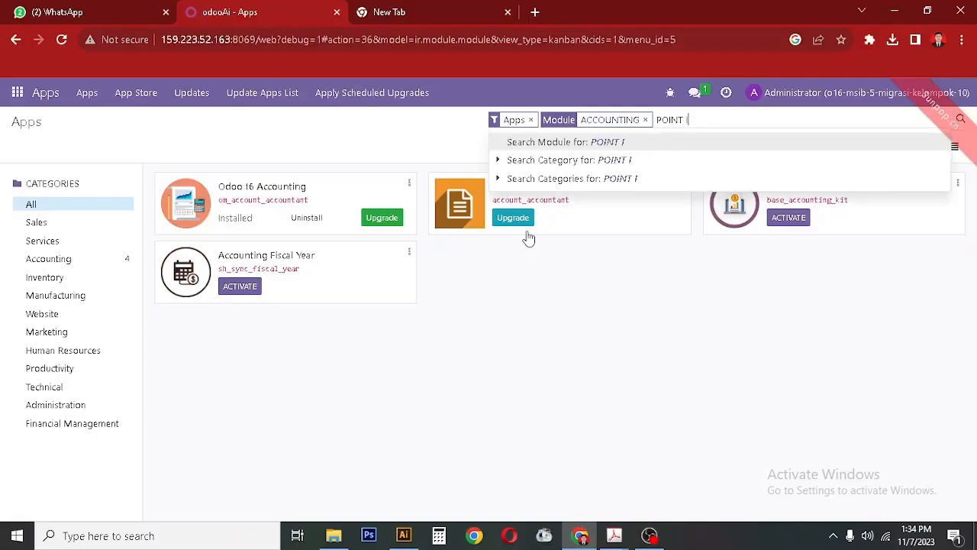
pyautogui.press('BackSpace')
pyautogui.write('OF SALE')
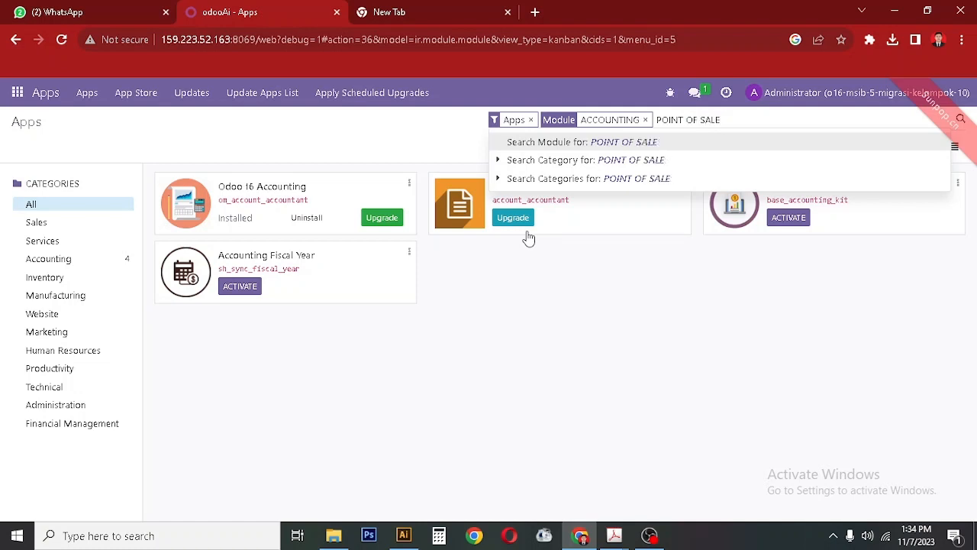
pyautogui.press('Return')
# Add INVENTORY and PURCHASE to the module filter.
pyautogui.click(580, 534)
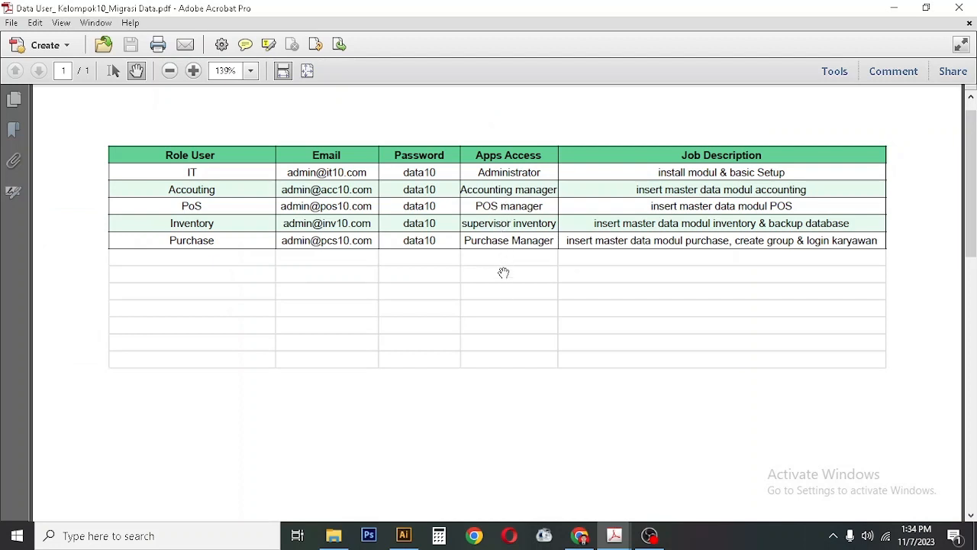
pyautogui.click(580, 534)
pyautogui.write('i')
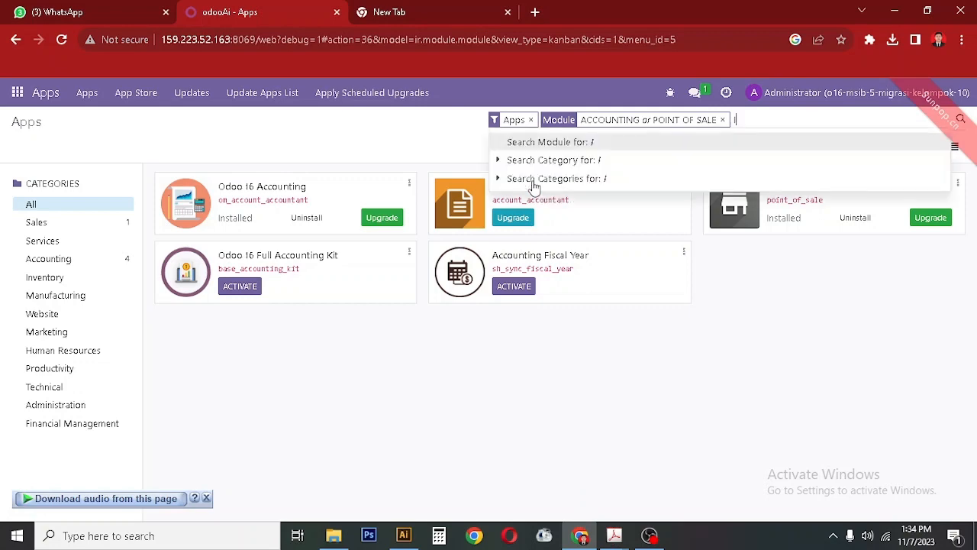
pyautogui.write('NVENTORY')
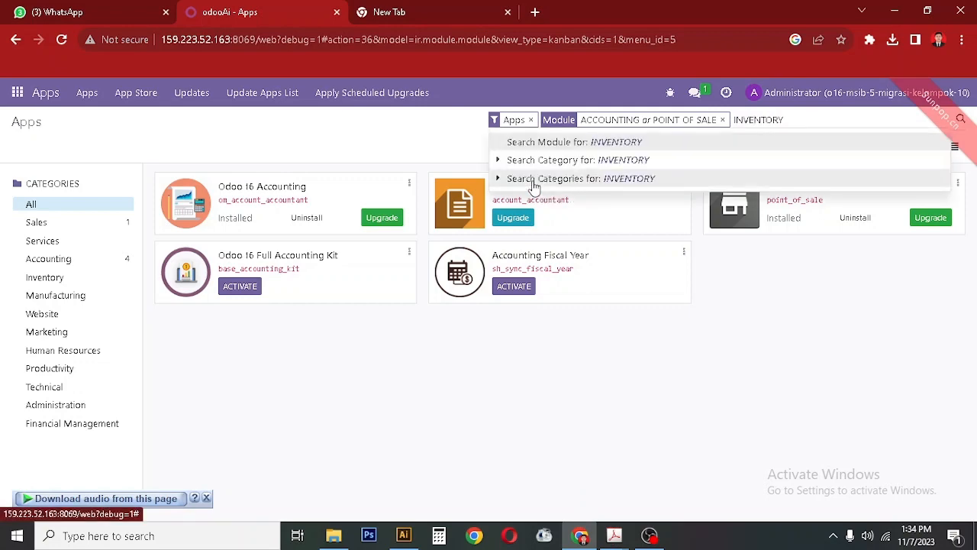
pyautogui.press('Return')
pyautogui.click(612, 535)
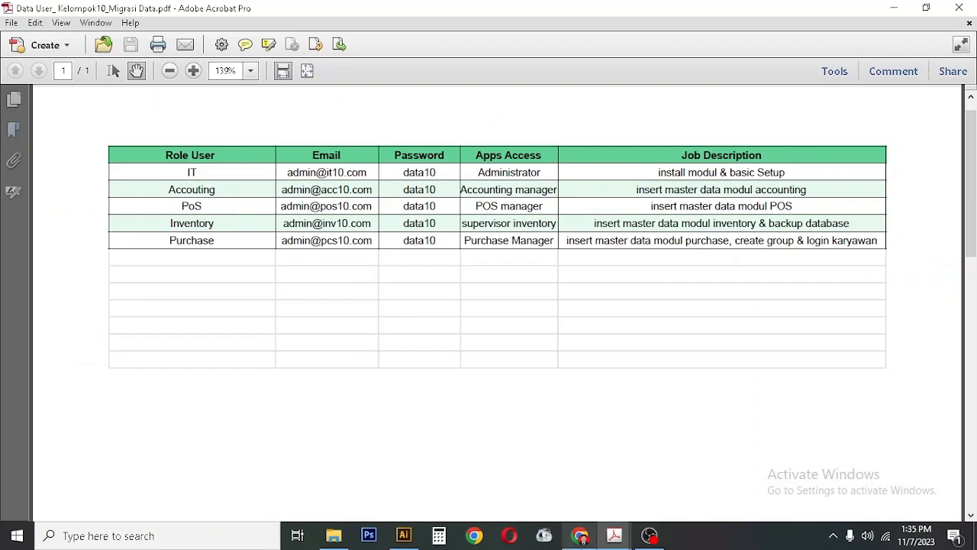
pyautogui.click(581, 535)
pyautogui.write('PURCHASE')
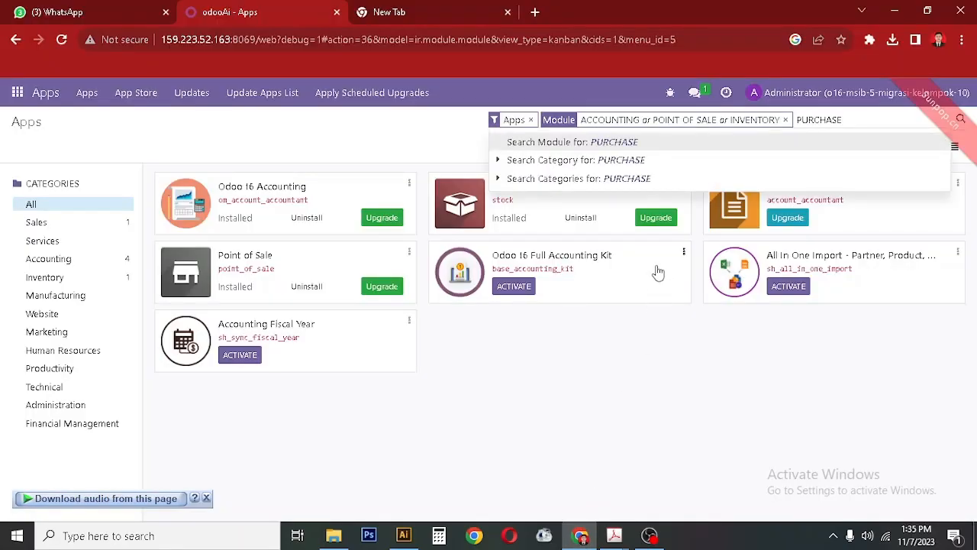
pyautogui.press('Return')
# Remove the Module search facet so all 65 apps show again.
pyautogui.click(582, 536)
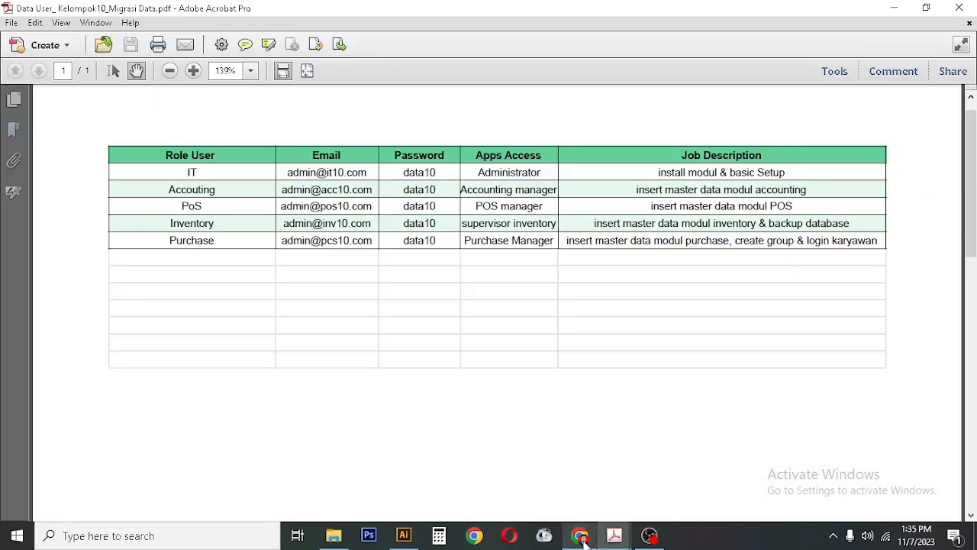
pyautogui.click(582, 537)
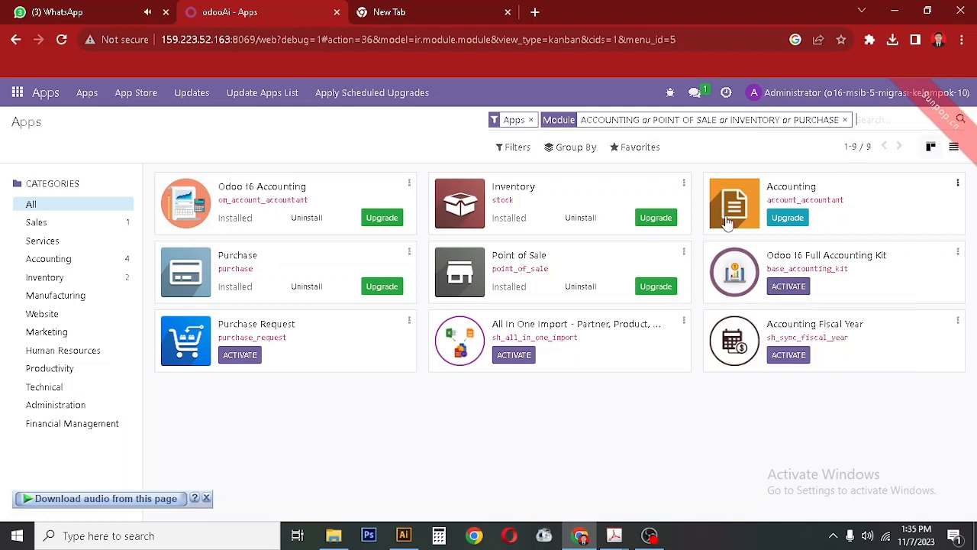
pyautogui.click(844, 120)
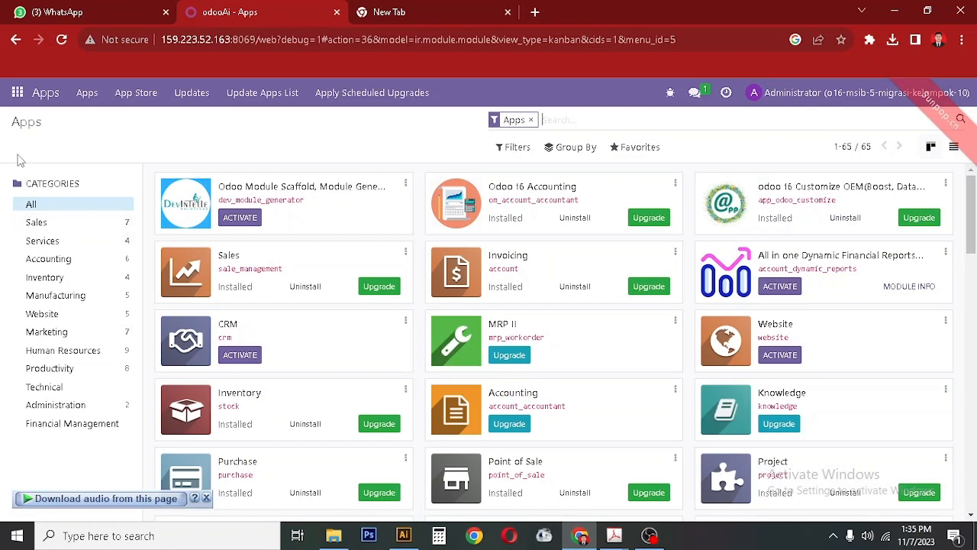
pyautogui.click(17, 93)
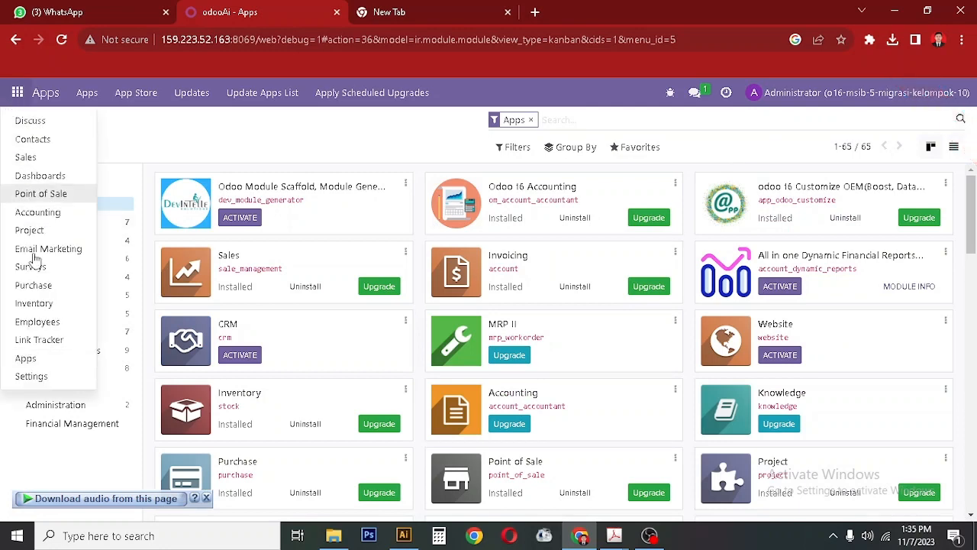
# Go to Settings, open Manage Users and start a new user record.
pyautogui.click(52, 381)
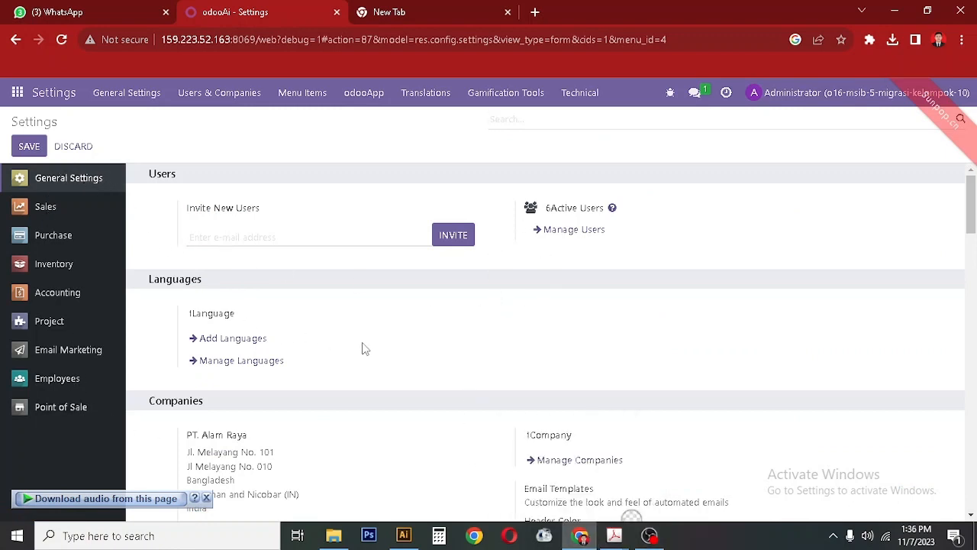
pyautogui.click(558, 238)
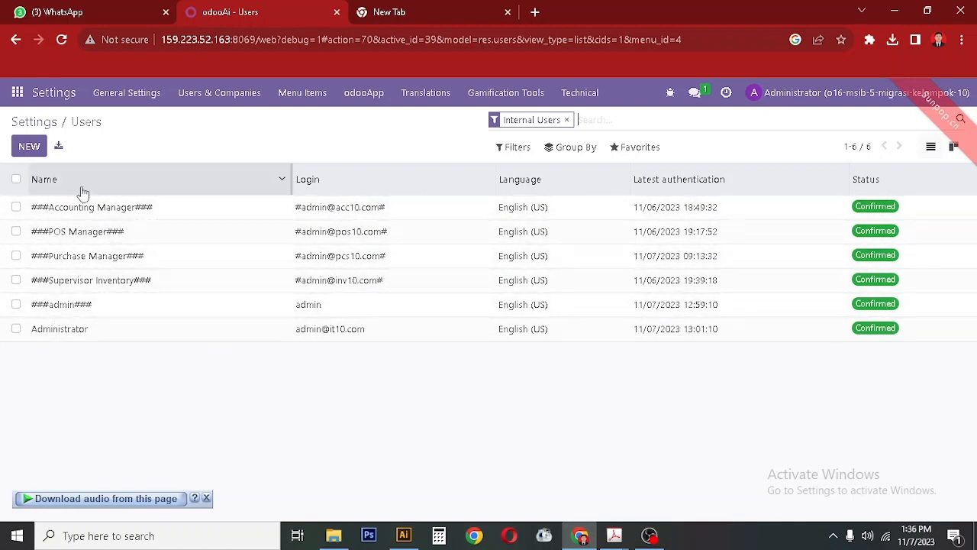
pyautogui.click(27, 147)
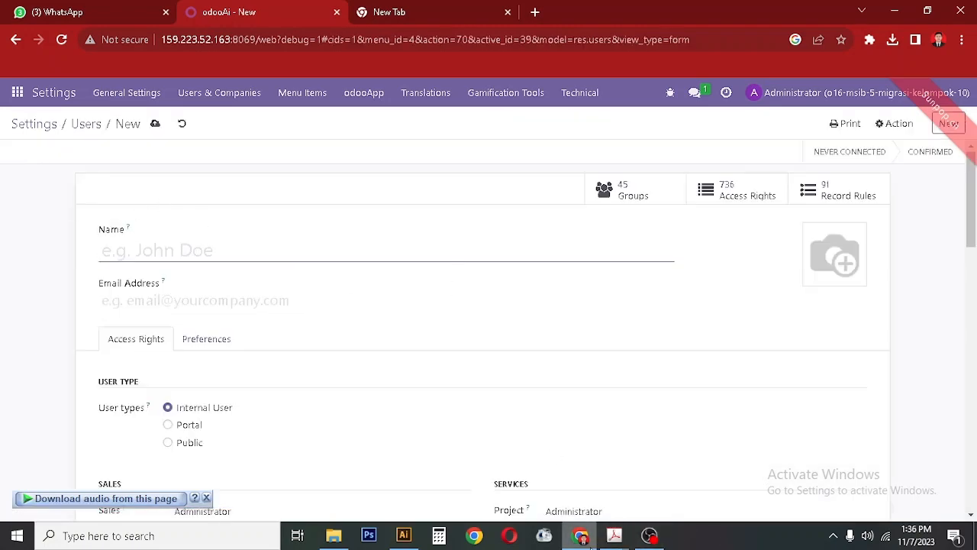
# Name the new user 'Accounting', matching the role listed in the user PDF.
pyautogui.click(614, 536)
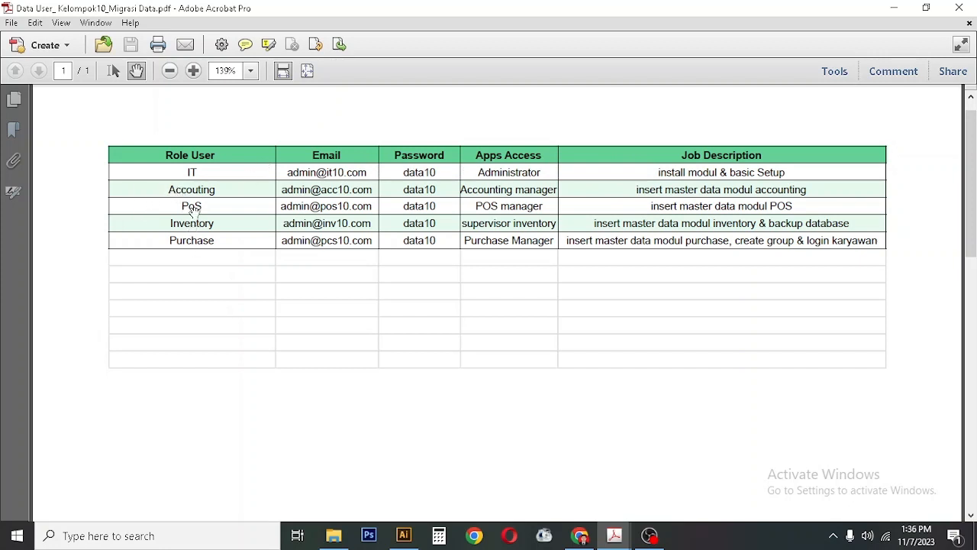
pyautogui.scroll(1, 190, 229)
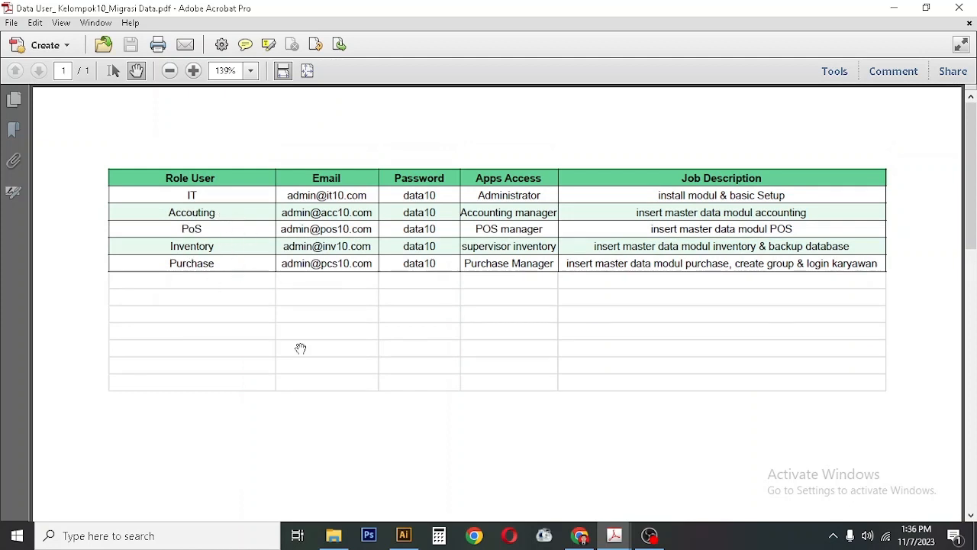
pyautogui.click(580, 535)
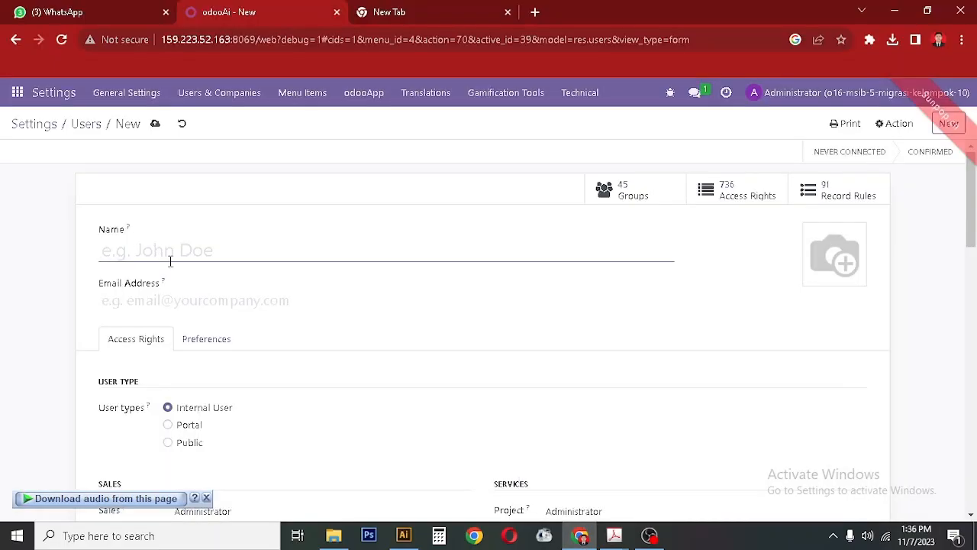
pyautogui.write('aCC')
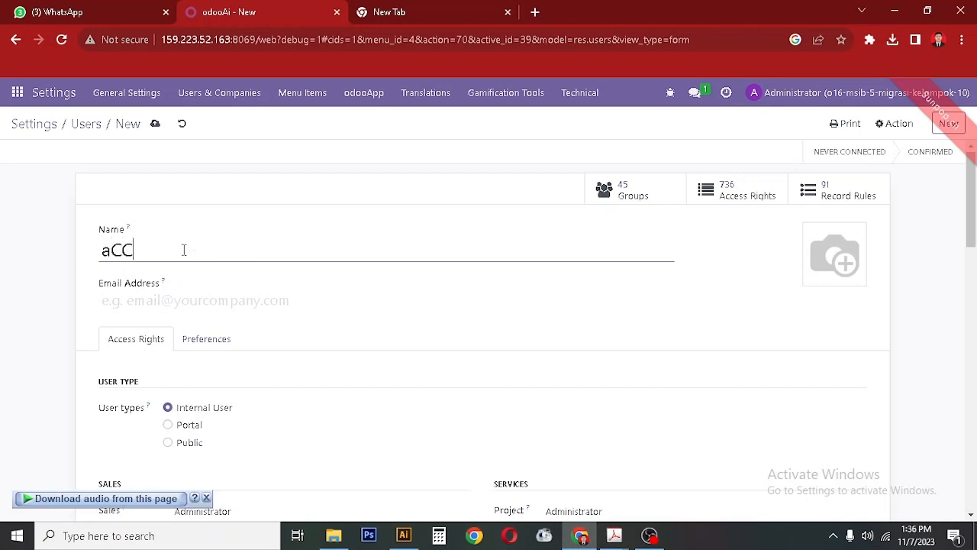
pyautogui.press('BackSpace')
pyautogui.press('BackSpace')
pyautogui.press('BackSpace')
pyautogui.press('BackSpace')
pyautogui.press('BackSpace')
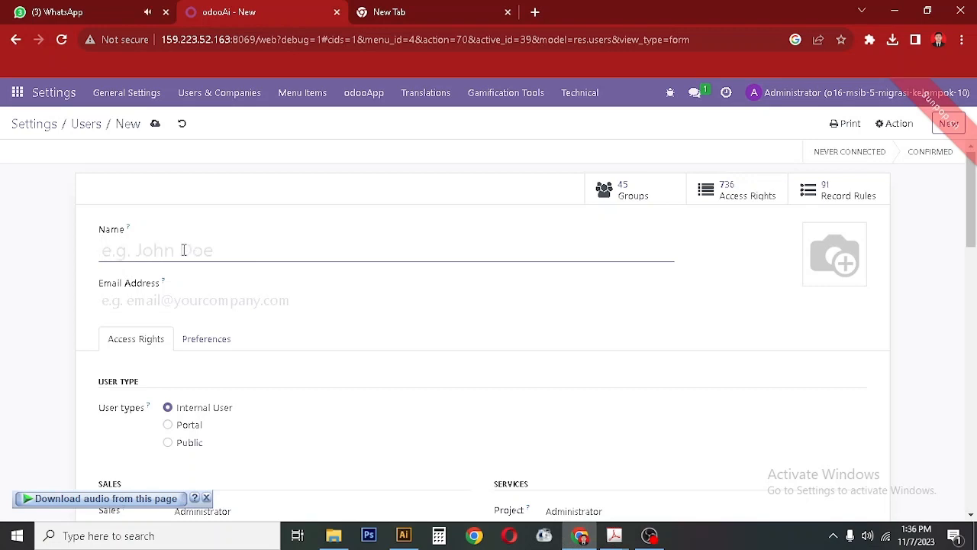
pyautogui.write('Accou')
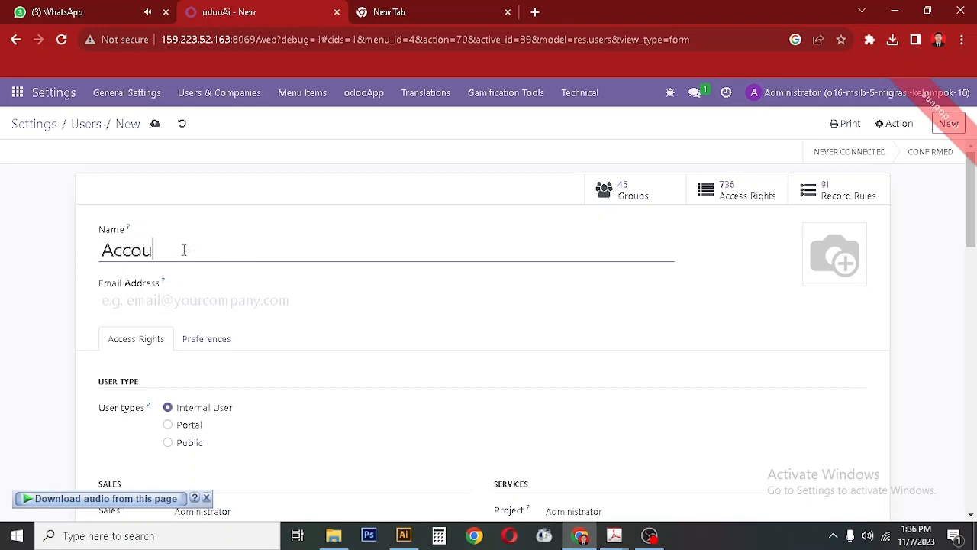
pyautogui.write('nting')
pyautogui.hotkey('alt', 'Tab')
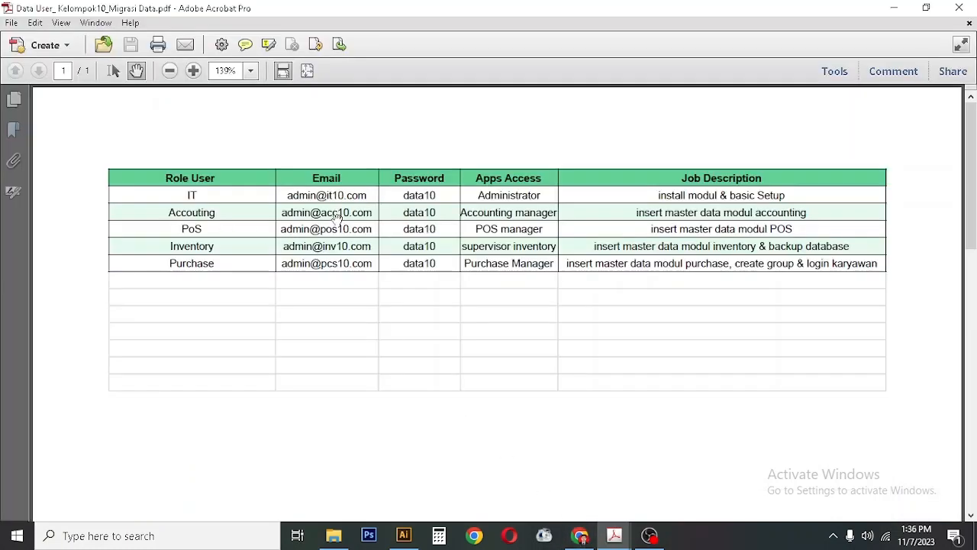
pyautogui.click(579, 535)
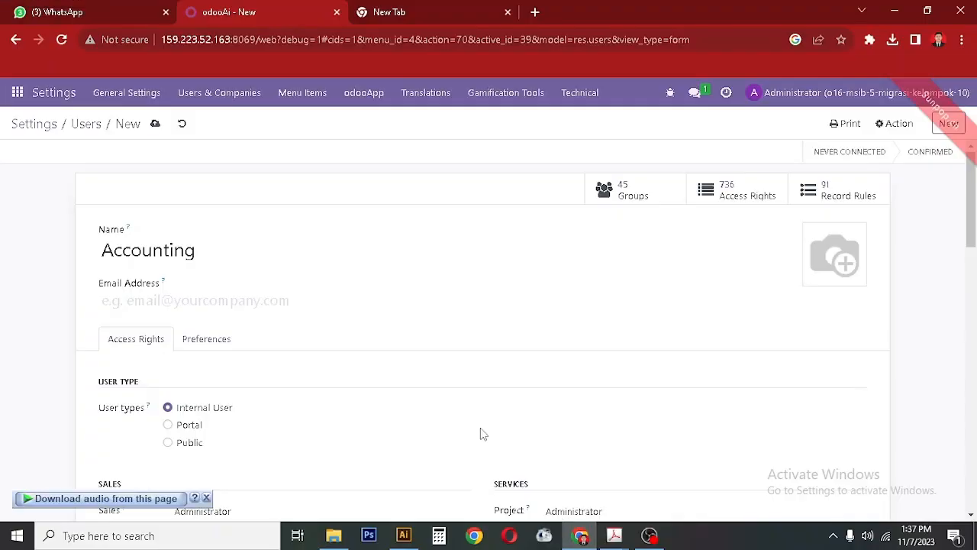
pyautogui.click(158, 300)
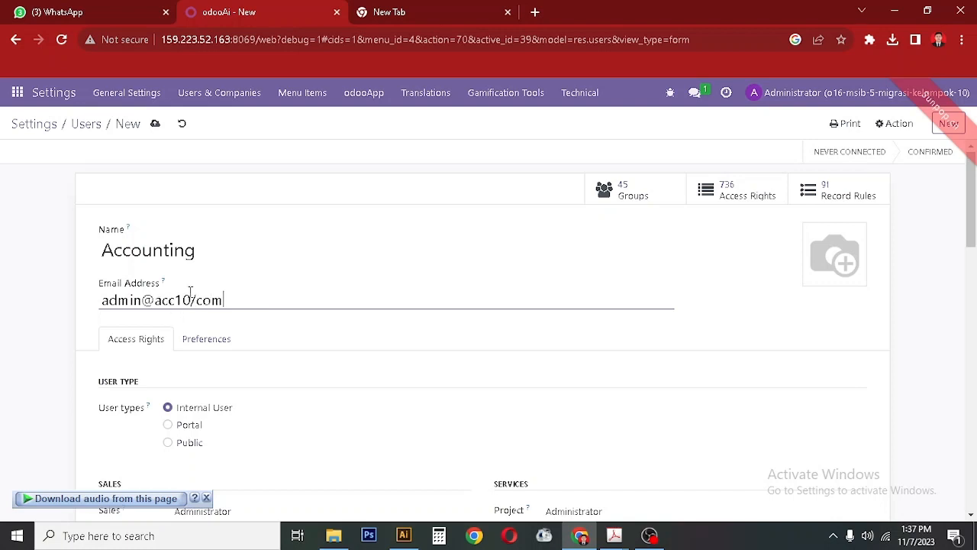
# Enter the Accounting user's e-mail address, fixing the mistyped separator.
pyautogui.click(196, 300)
pyautogui.press('BackSpace')
pyautogui.write('.')
# Review the access rights, Accounting at Advisor, through Technical and Extra Rights.
pyautogui.click(976, 346)
pyautogui.moveTo(975, 325); pyautogui.dragTo(975, 349)
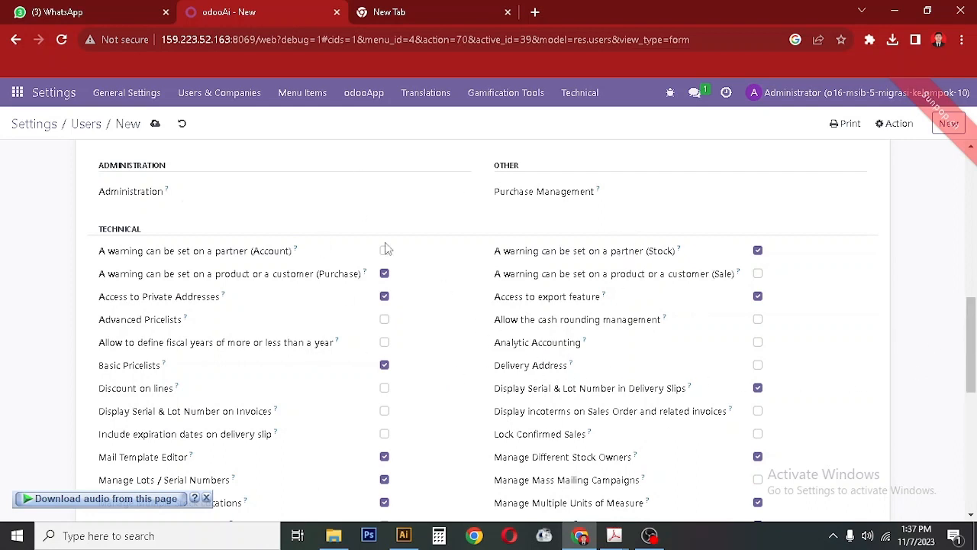
pyautogui.moveTo(976, 330)
pyautogui.mouseDown()
pyautogui.moveTo(976, 320)
pyautogui.moveTo(976, 341)
pyautogui.mouseUp()
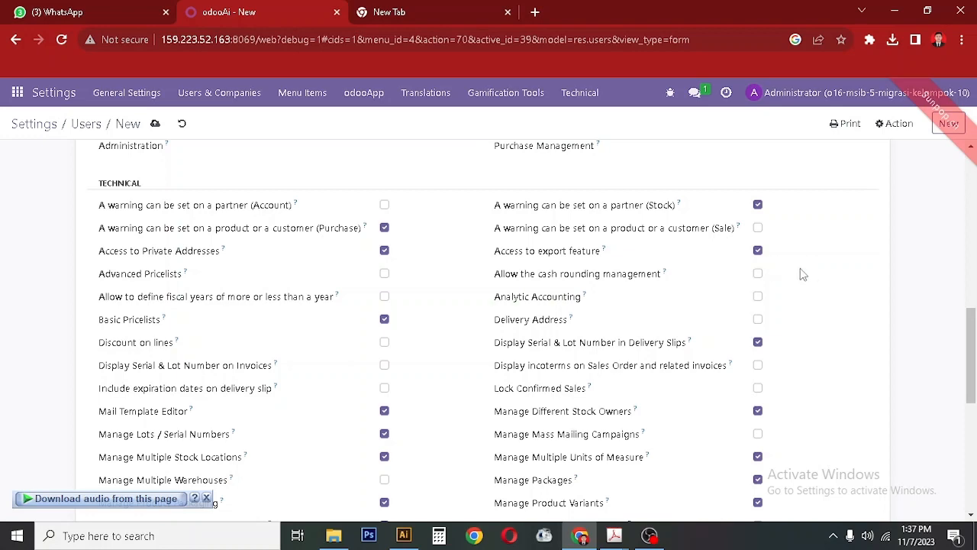
pyautogui.moveTo(973, 361); pyautogui.dragTo(974, 483)
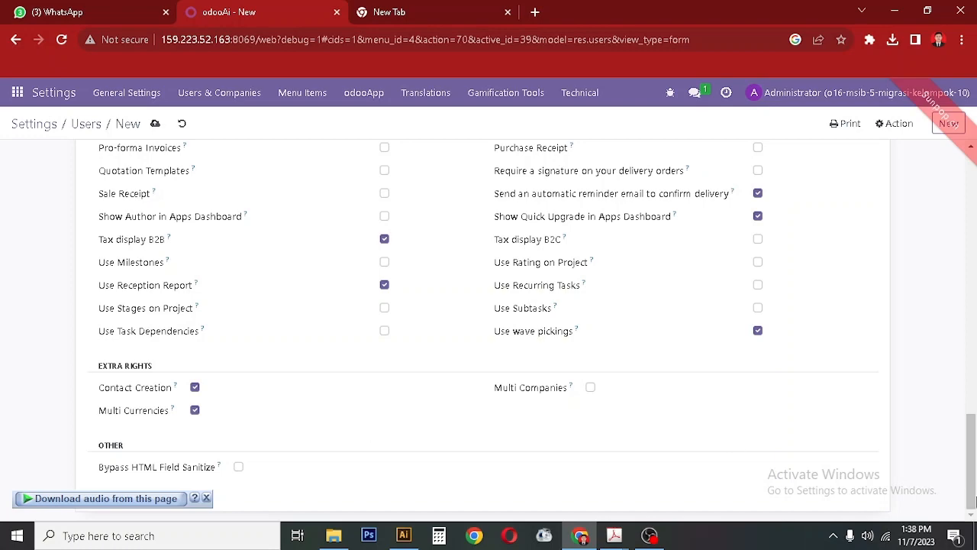
pyautogui.moveTo(975, 455); pyautogui.dragTo(975, 198)
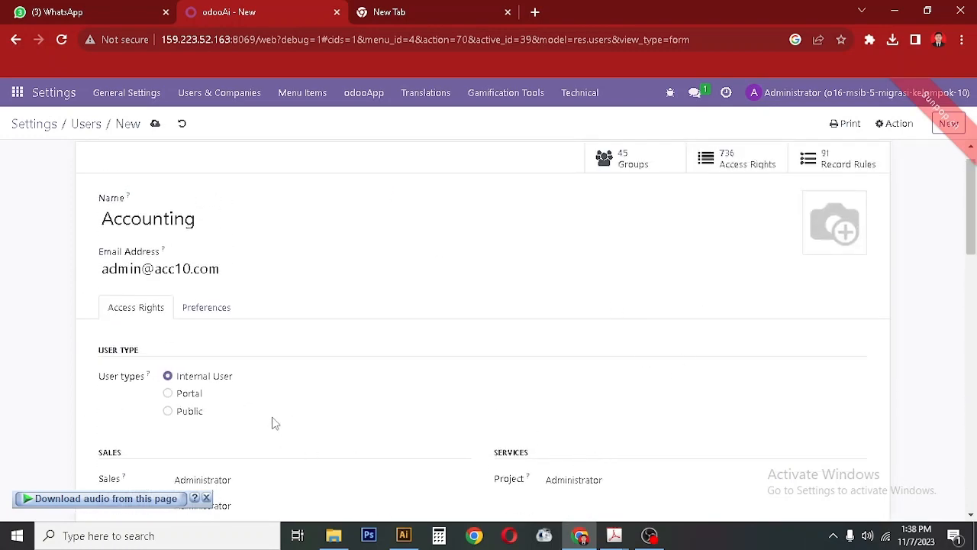
pyautogui.scroll(-2, 276, 423)
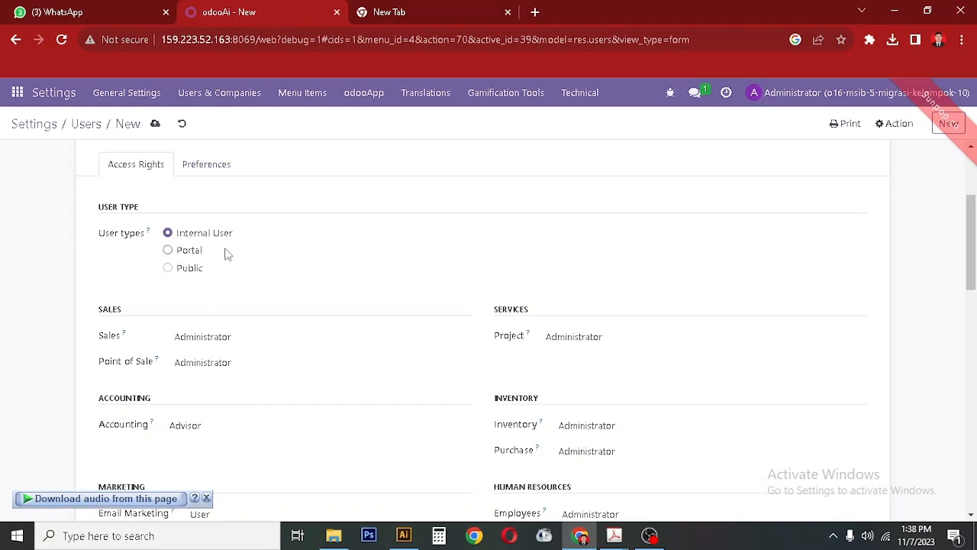
pyautogui.scroll(2, 245, 267)
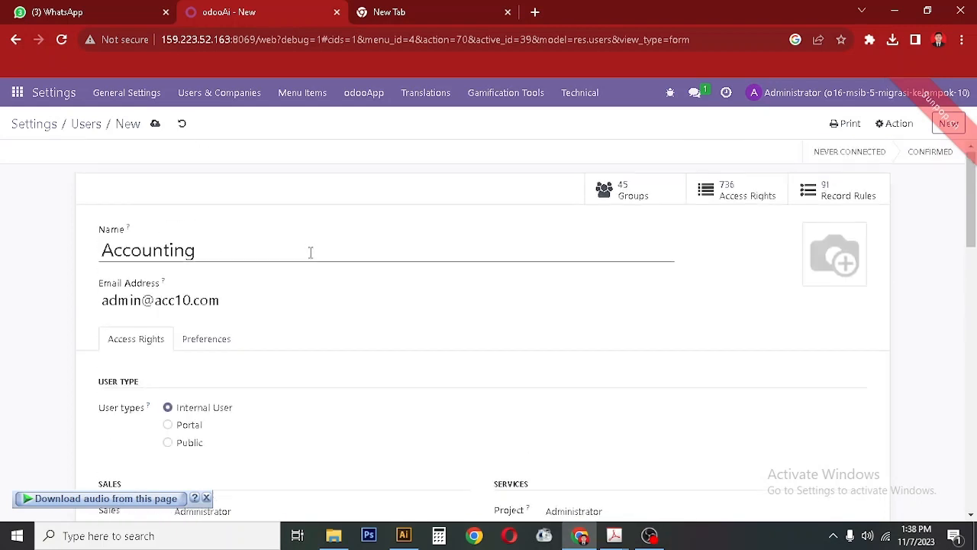
# Save the Accounting user and start another new user record.
pyautogui.click(156, 127)
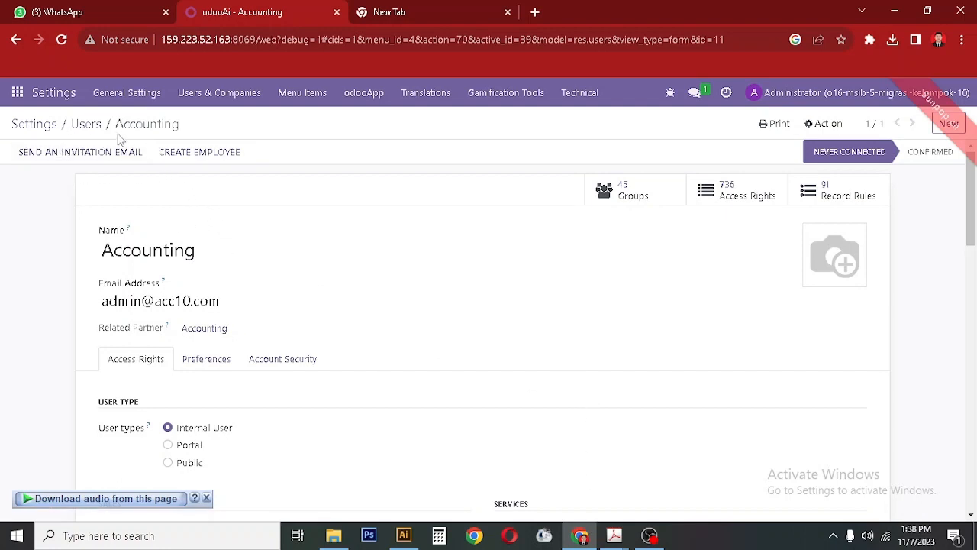
pyautogui.click(92, 131)
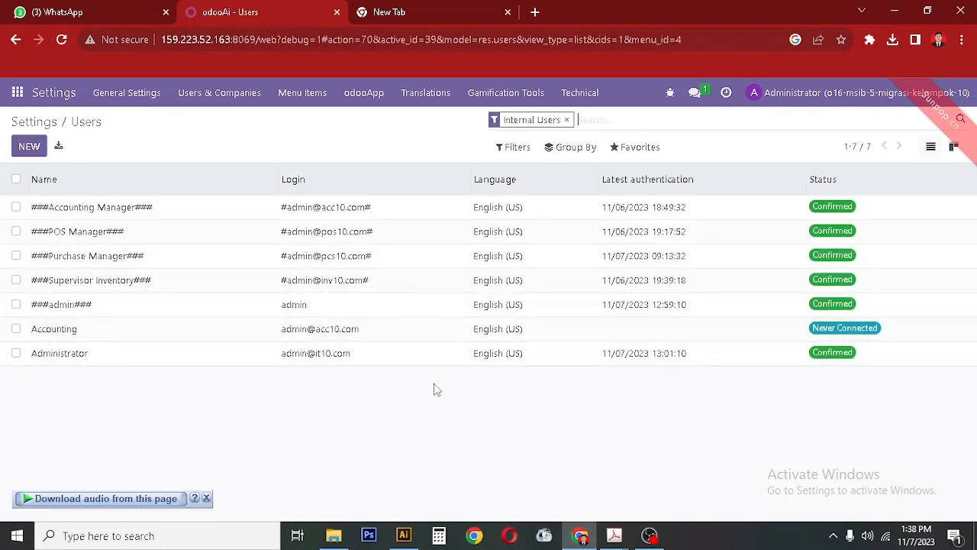
pyautogui.click(614, 535)
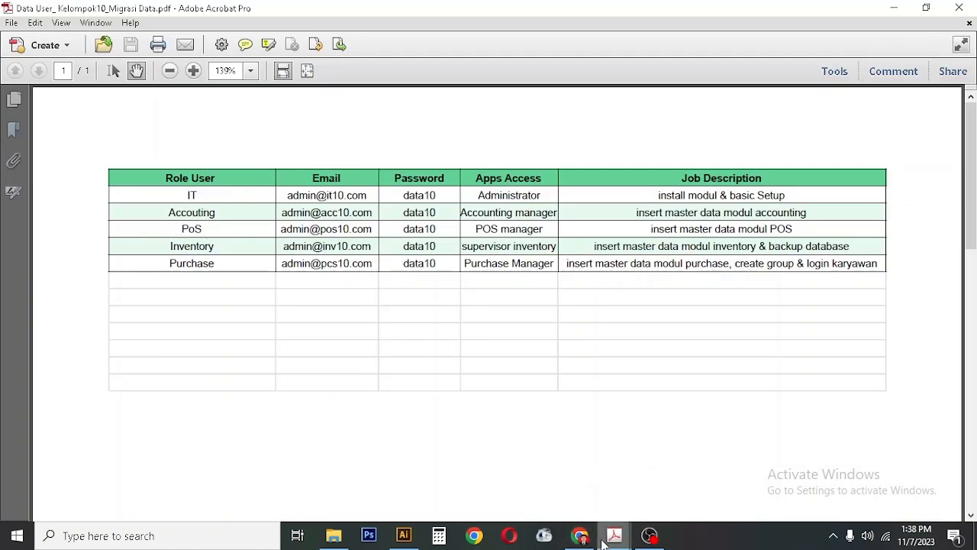
pyautogui.click(580, 535)
pyautogui.click(33, 152)
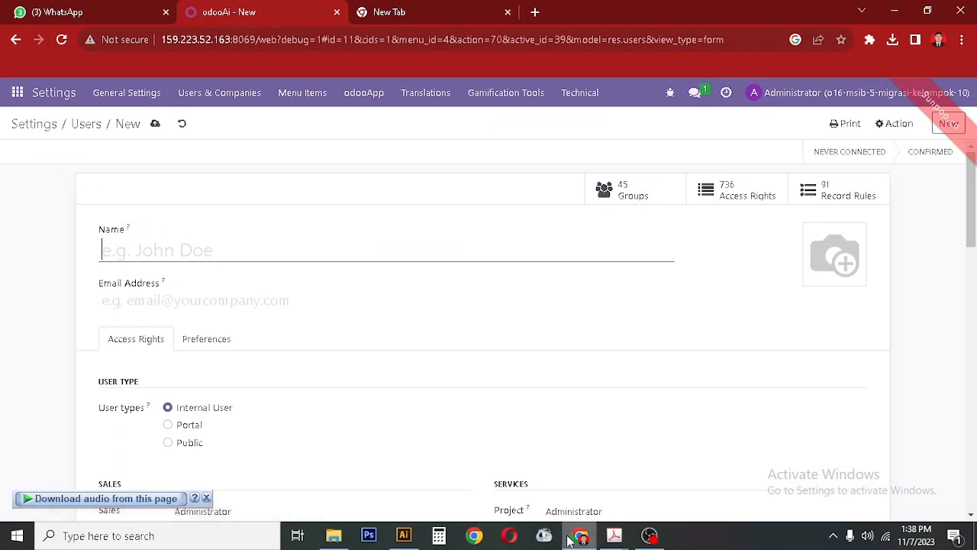
# Name the new user POS Manager and enter its e-mail from the PDF table.
pyautogui.write('P')
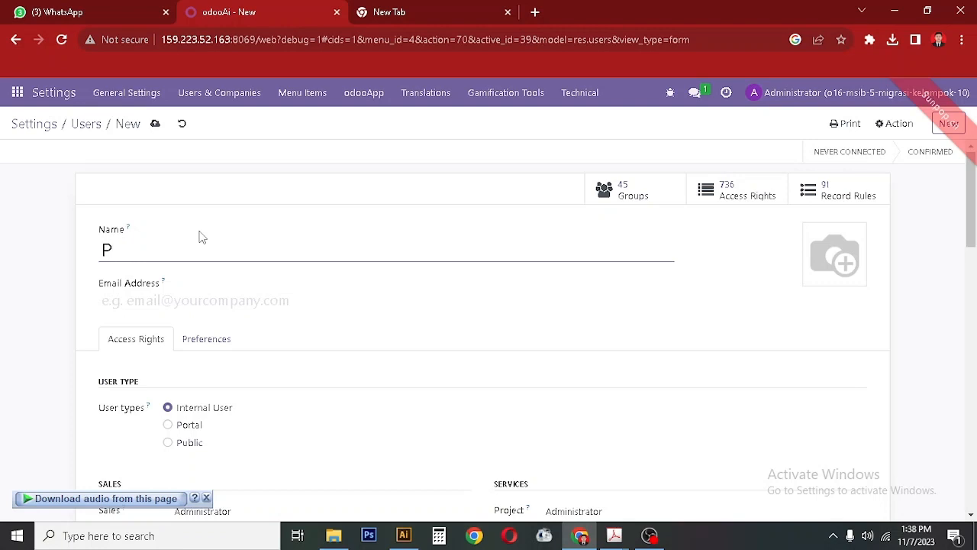
pyautogui.write('oS MN')
pyautogui.write('anager')
pyautogui.click(219, 304)
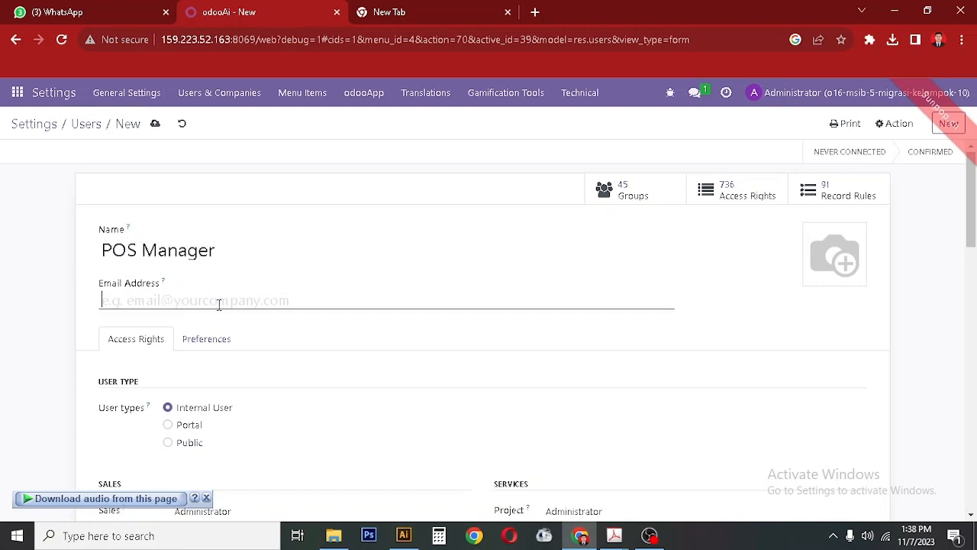
pyautogui.write('admin@')
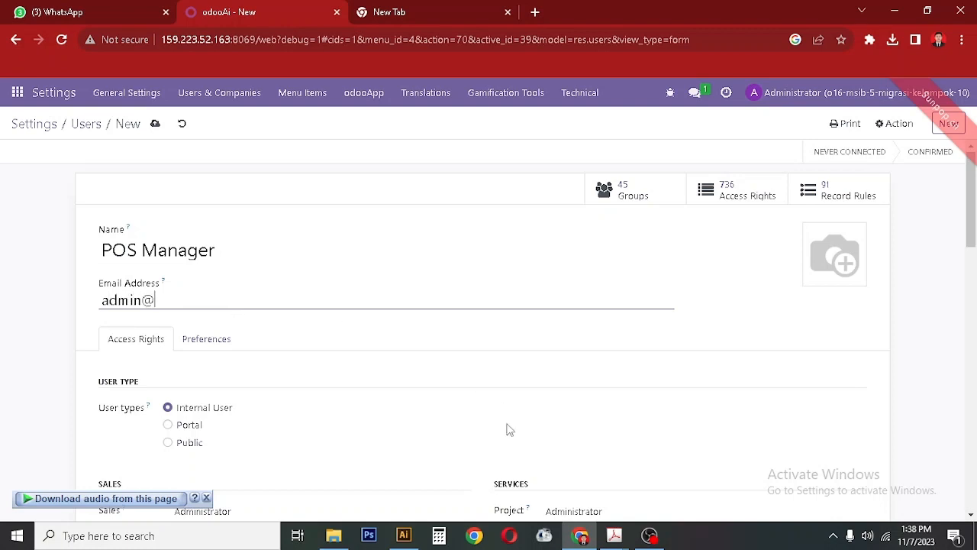
pyautogui.click(614, 535)
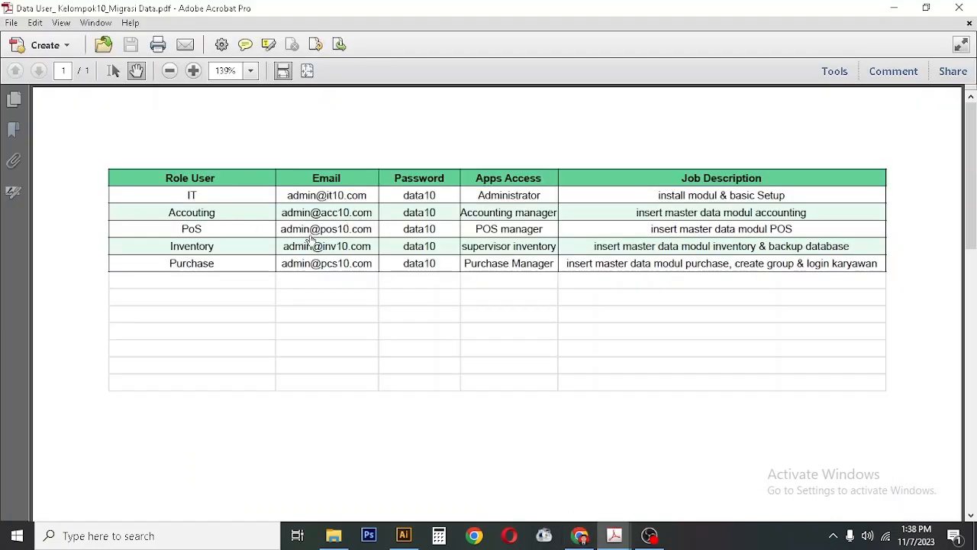
pyautogui.click(580, 535)
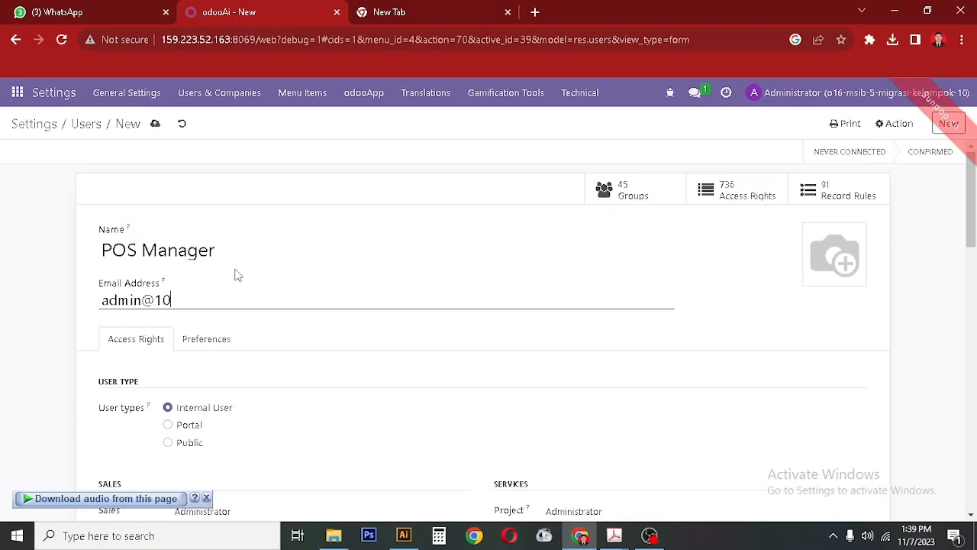
pyautogui.click(575, 535)
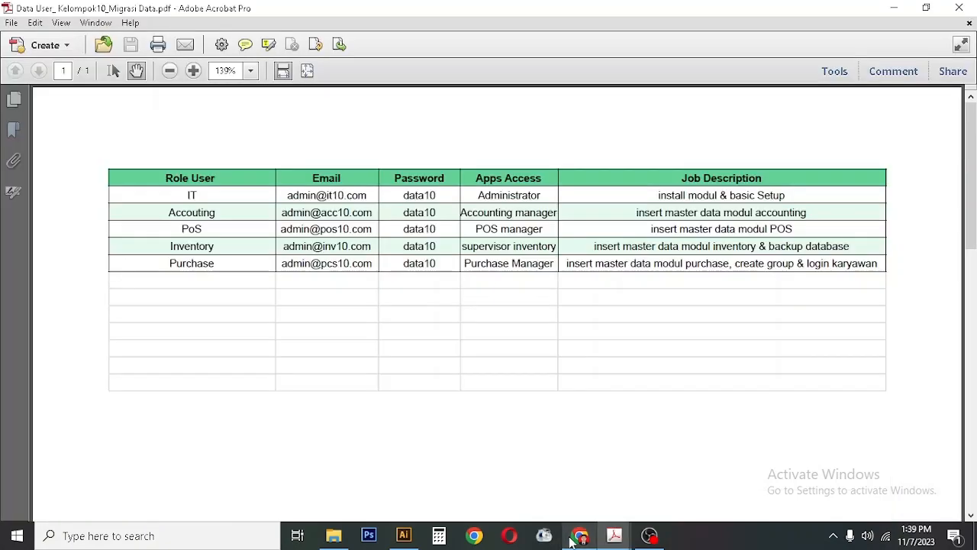
pyautogui.click(575, 536)
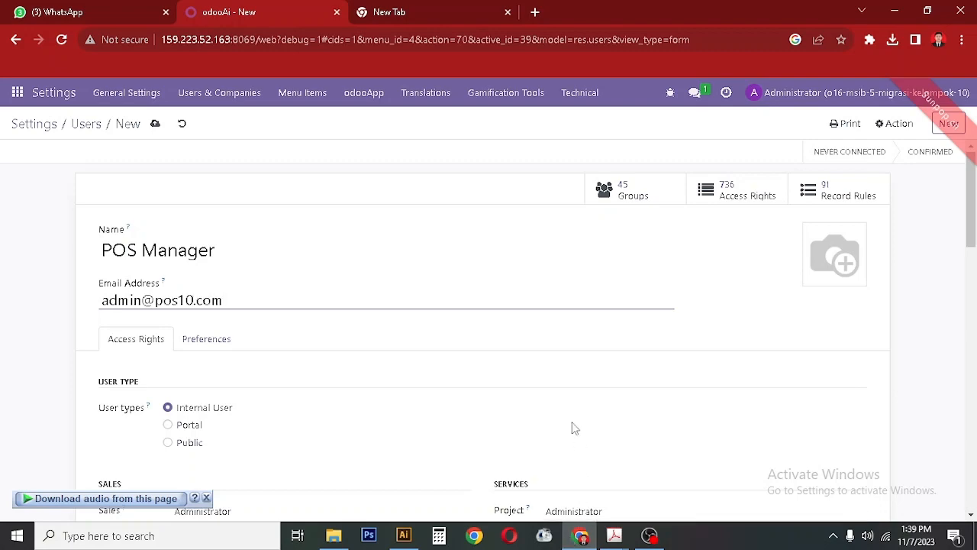
# Review the POS Manager's access rights, save it and return to Users.
pyautogui.scroll(-6, 342, 370)
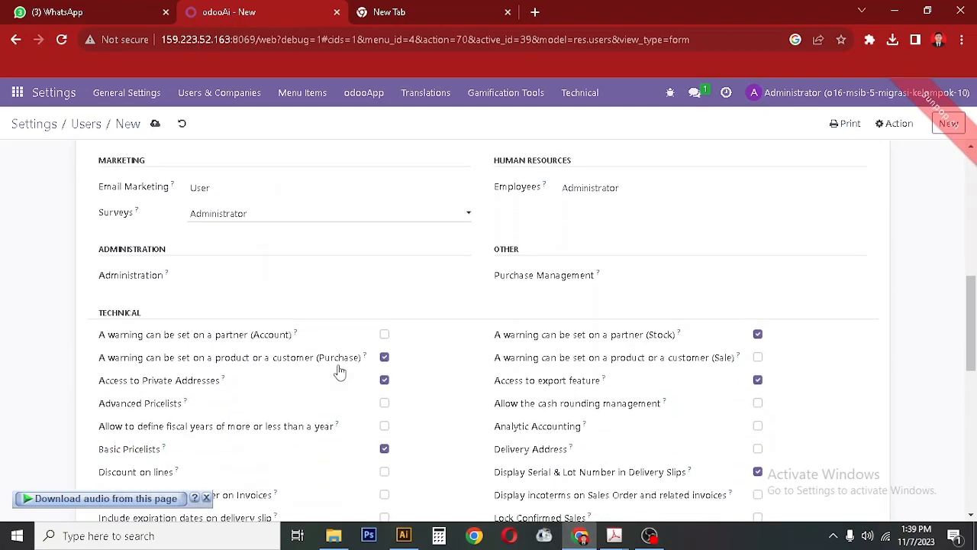
pyautogui.scroll(-1, 290, 373)
pyautogui.moveTo(974, 348); pyautogui.dragTo(976, 470)
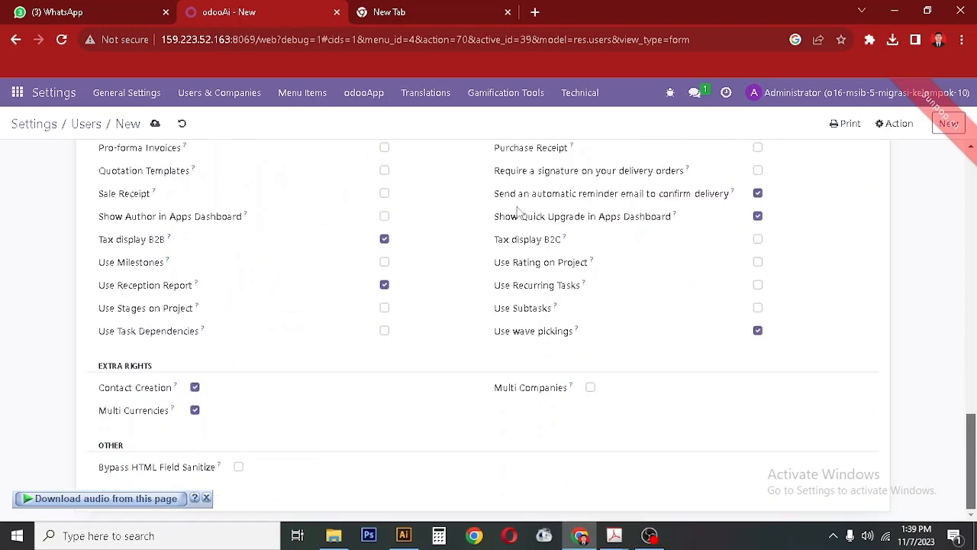
pyautogui.moveTo(972, 424); pyautogui.dragTo(972, 191)
pyautogui.click(156, 130)
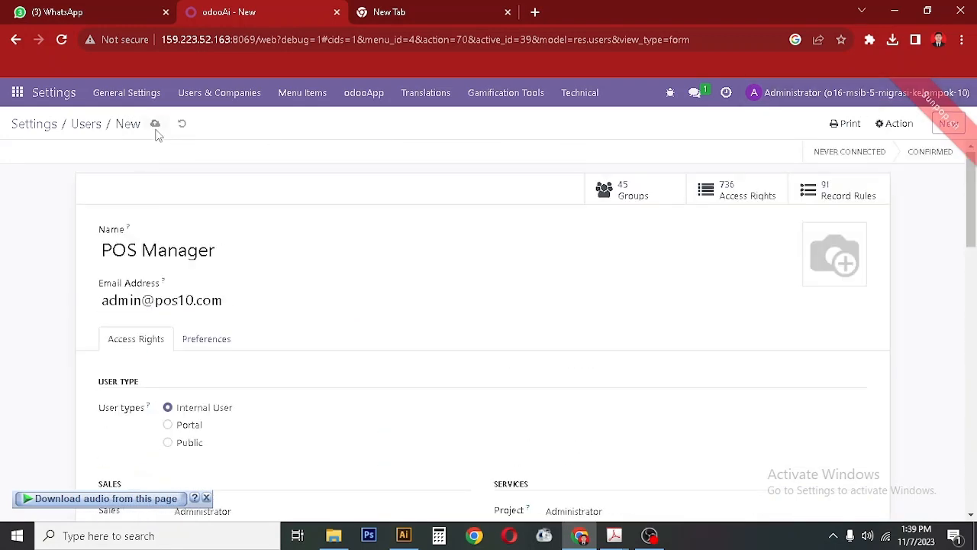
pyautogui.click(86, 124)
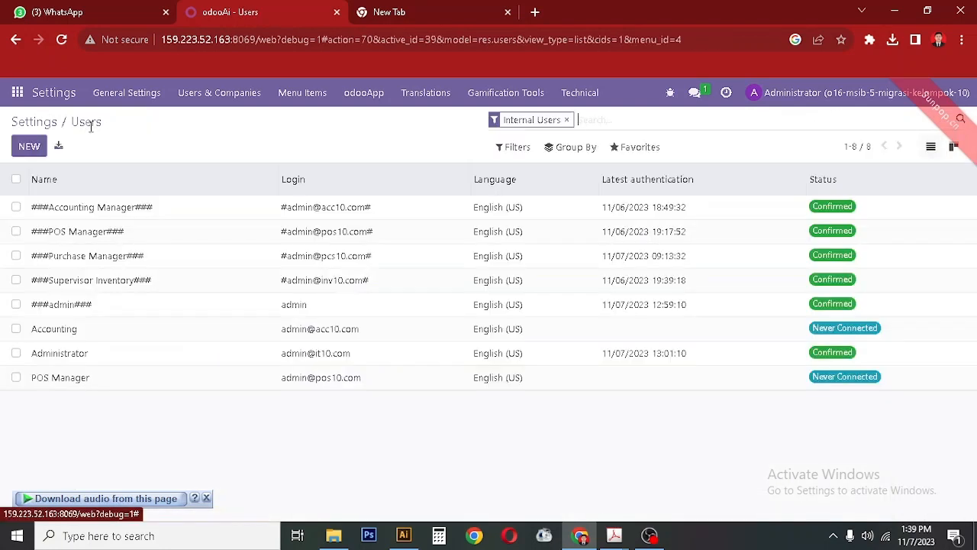
# Create and save an Inventory user with its e-mail from the PDF table.
pyautogui.click(29, 147)
pyautogui.click(614, 535)
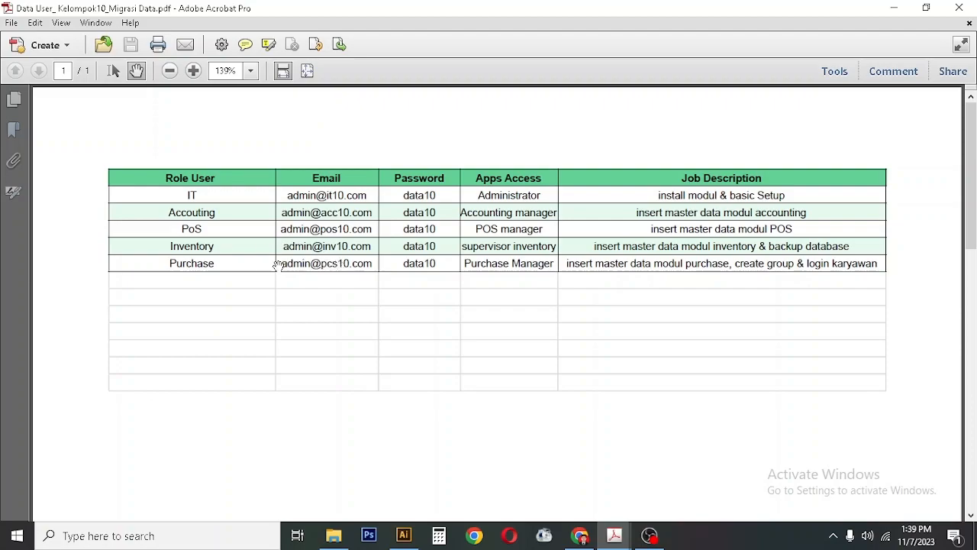
pyautogui.click(582, 535)
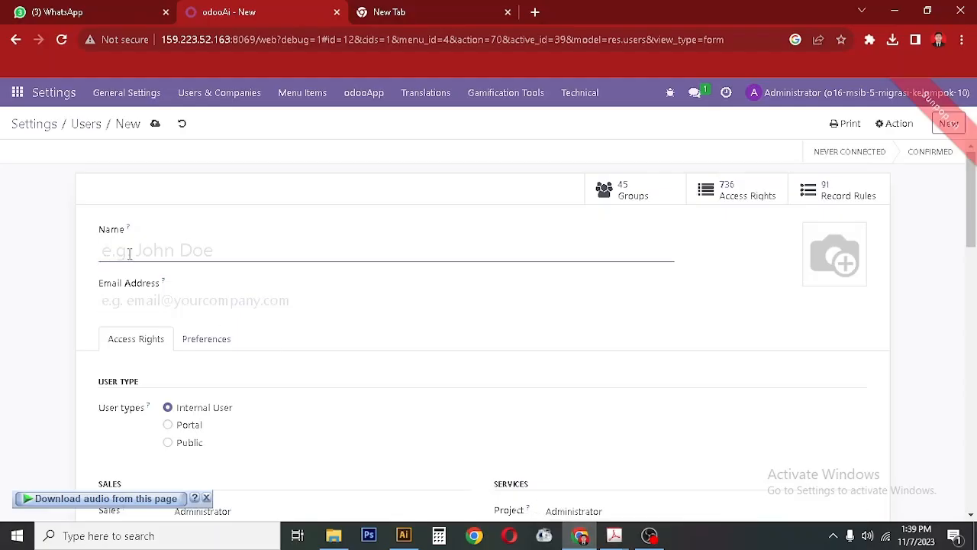
pyautogui.write('Inventory')
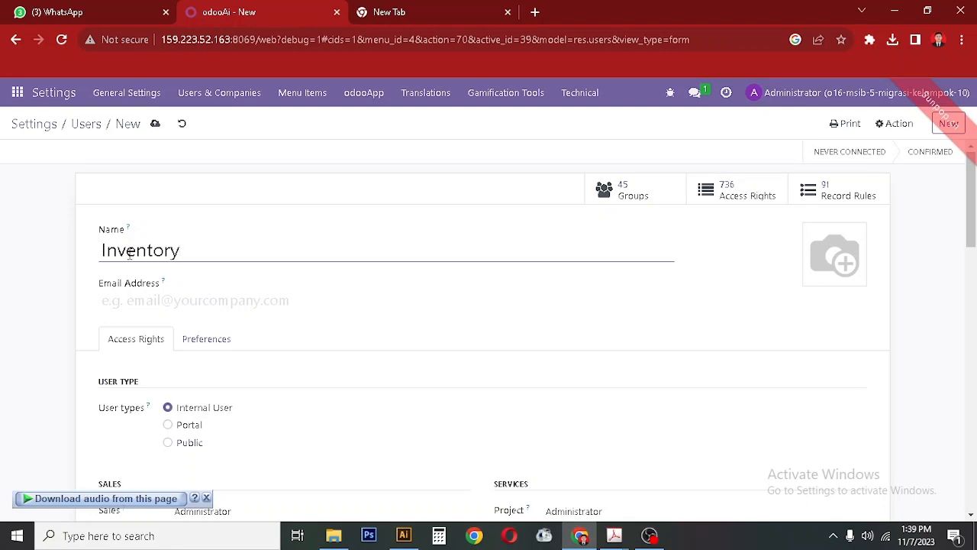
pyautogui.click(614, 535)
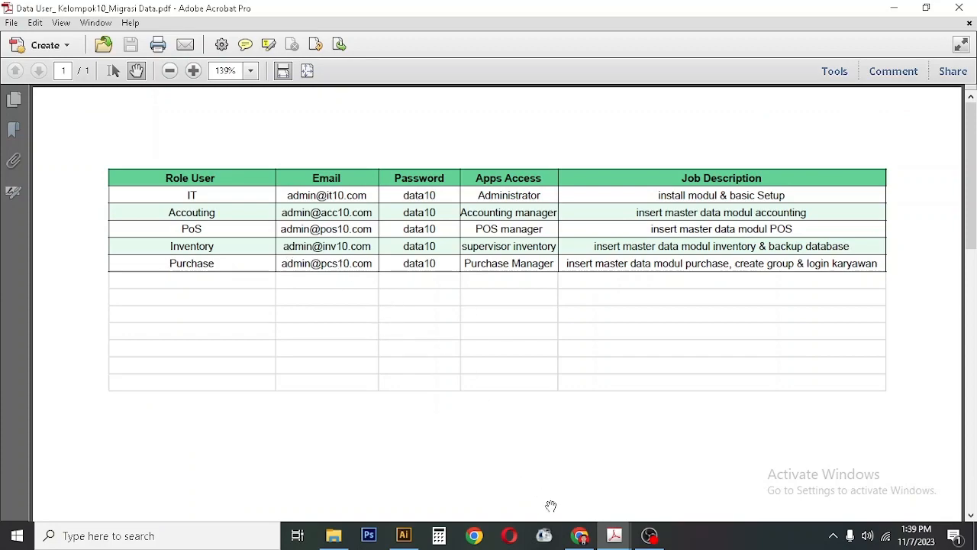
pyautogui.click(578, 535)
pyautogui.click(155, 300)
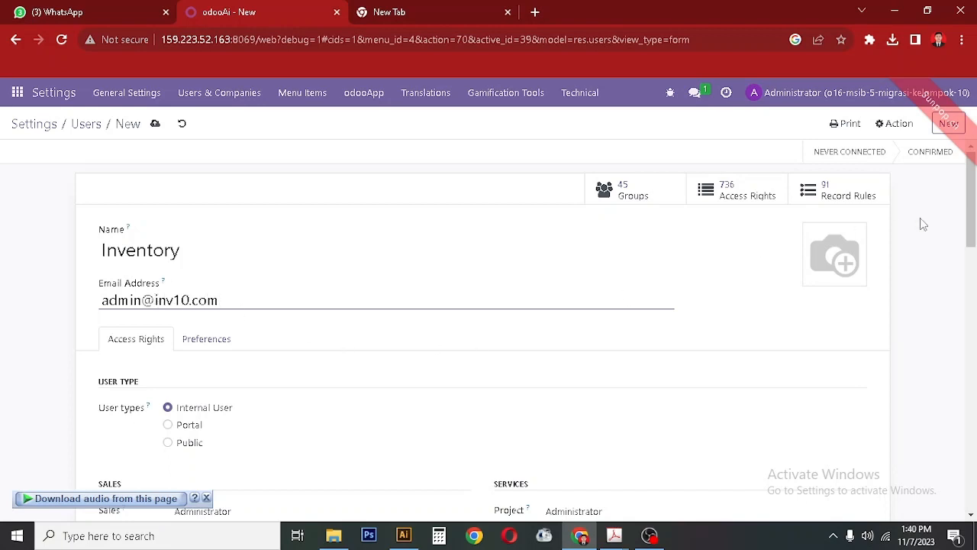
pyautogui.moveTo(975, 220); pyautogui.dragTo(973, 503)
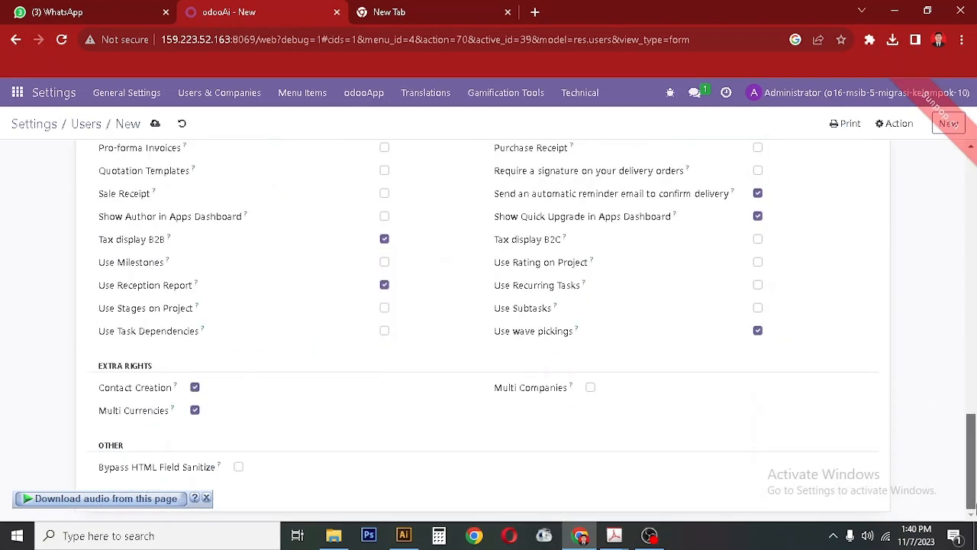
pyautogui.click(155, 125)
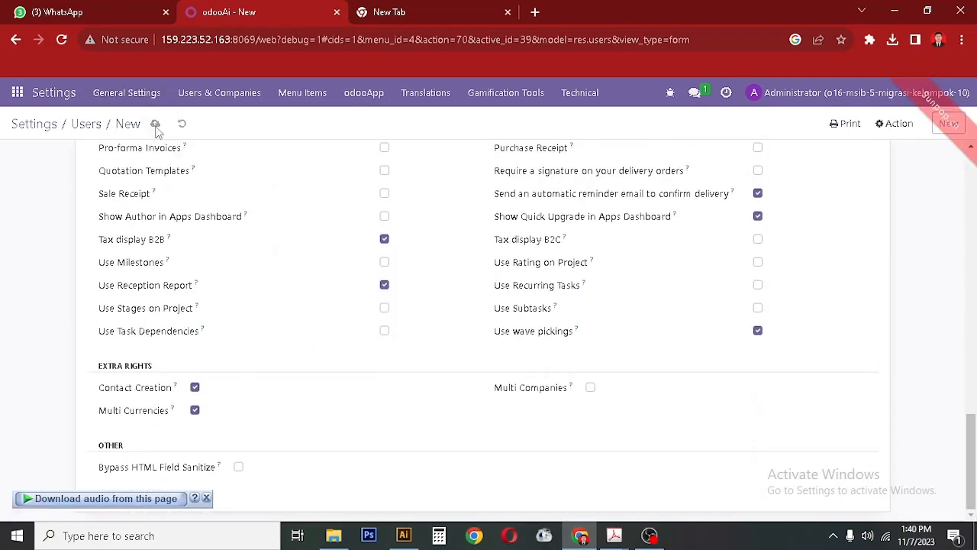
pyautogui.click(85, 124)
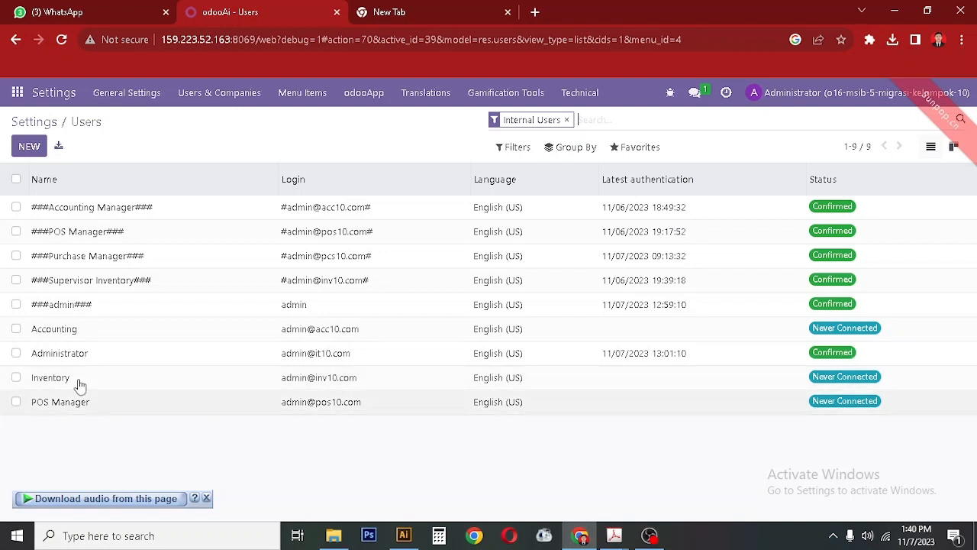
# Create a user named Purchase Manager with its e-mail from the PDF table.
pyautogui.click(29, 146)
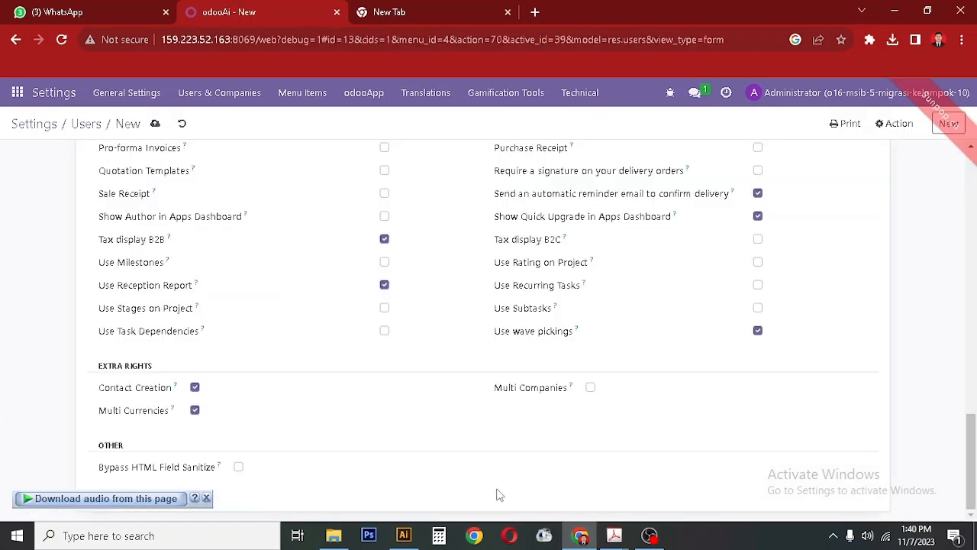
pyautogui.scroll(15, 644, 451)
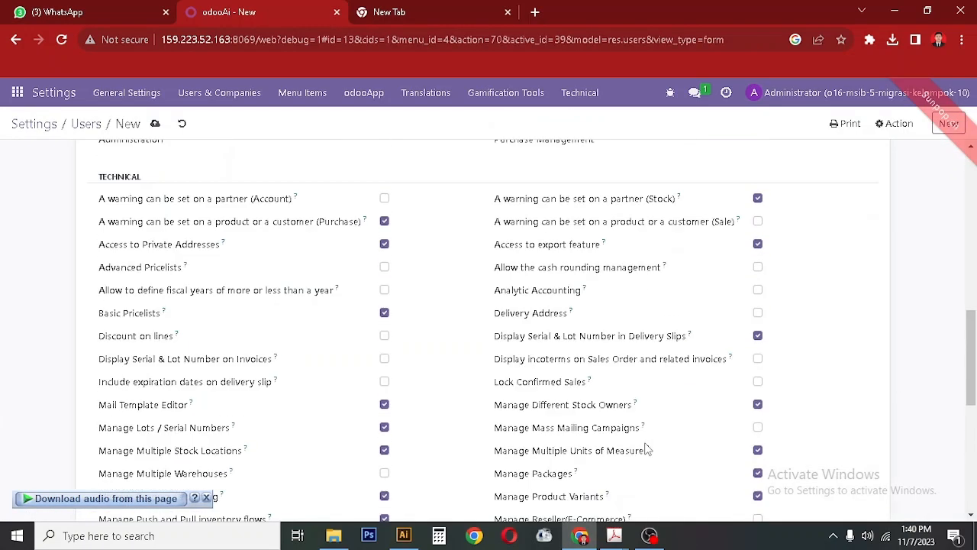
pyautogui.click(578, 541)
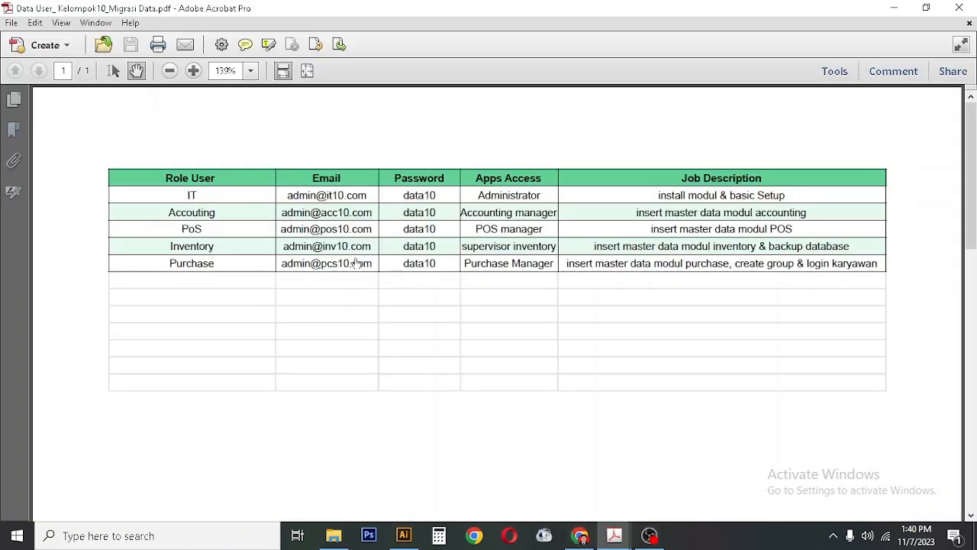
pyautogui.click(580, 535)
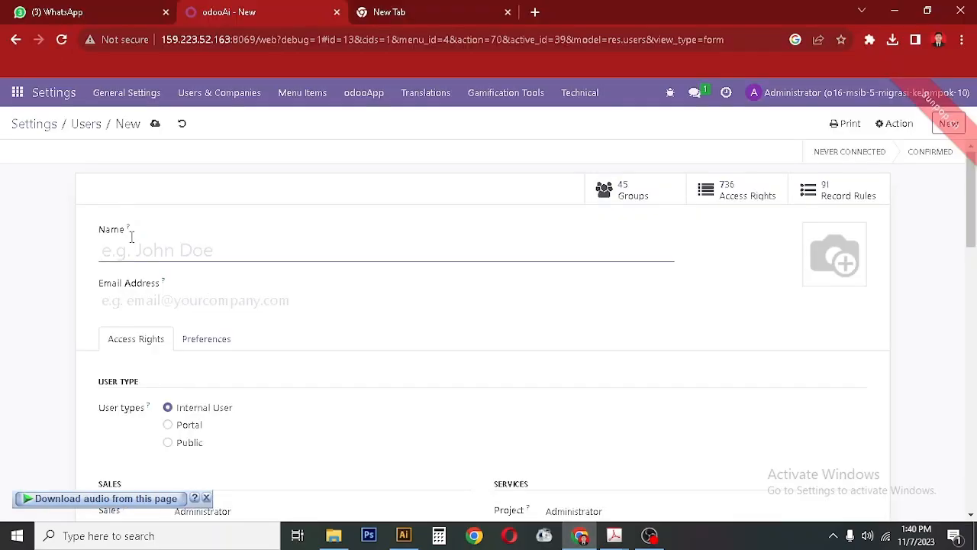
pyautogui.write('Purchase Manager')
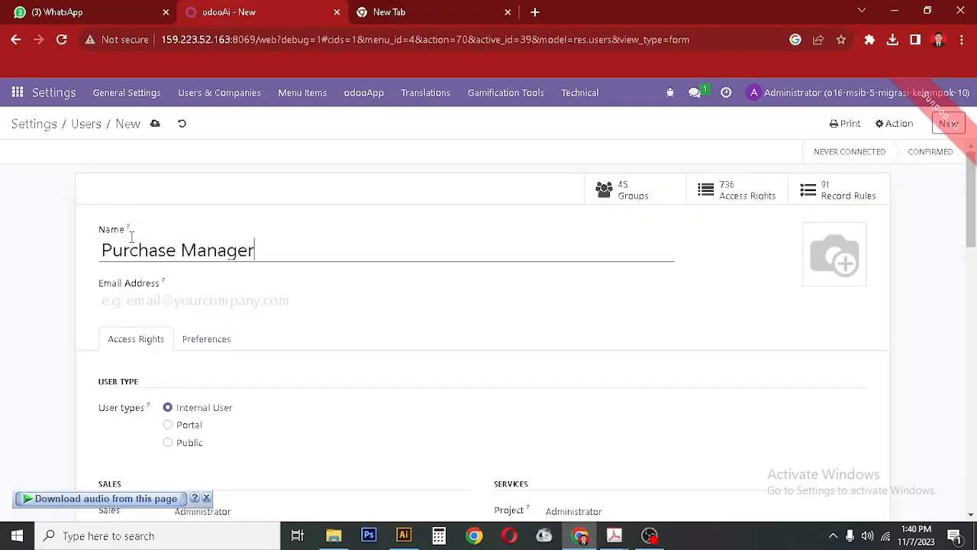
pyautogui.click(227, 304)
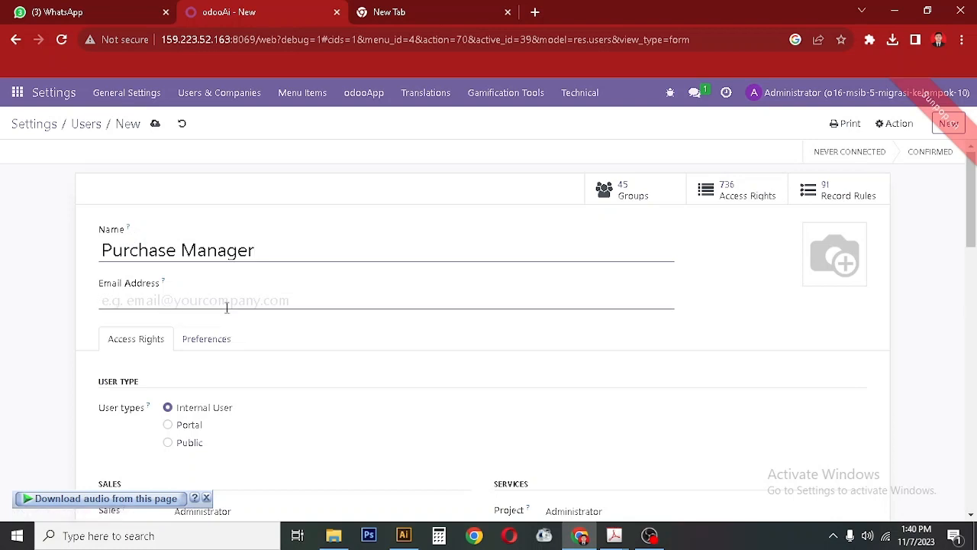
pyautogui.click(613, 536)
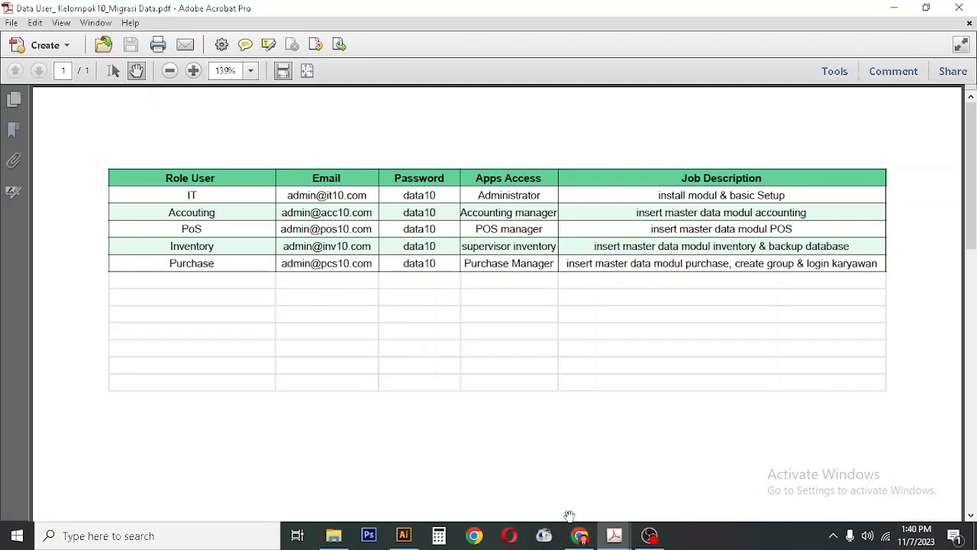
pyautogui.click(580, 535)
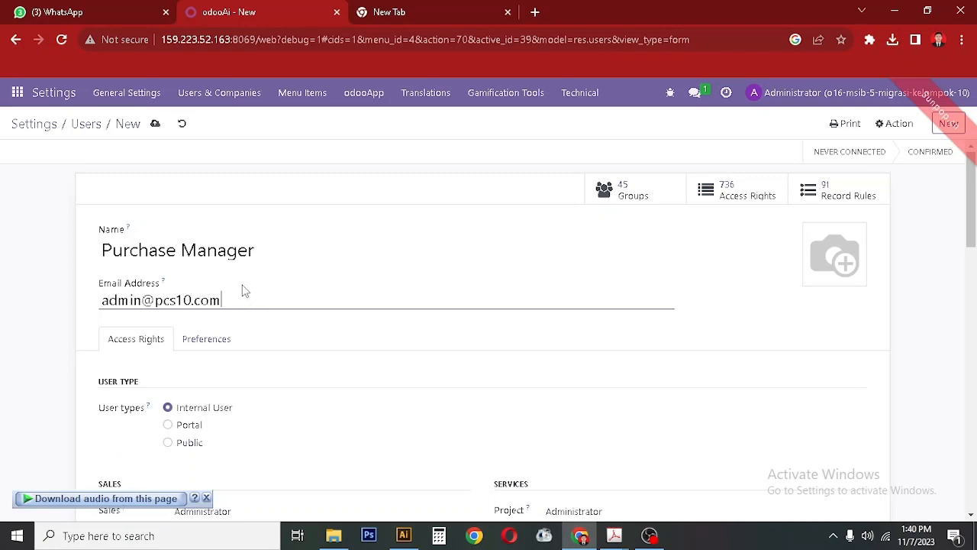
pyautogui.moveTo(971, 241)
pyautogui.mouseDown()
pyautogui.moveTo(976, 505)
pyautogui.moveTo(973, 253)
pyautogui.mouseUp()
pyautogui.click(293, 287)
# Check the Purchase Manager's preferences, save the user and return to Users.
pyautogui.click(187, 290)
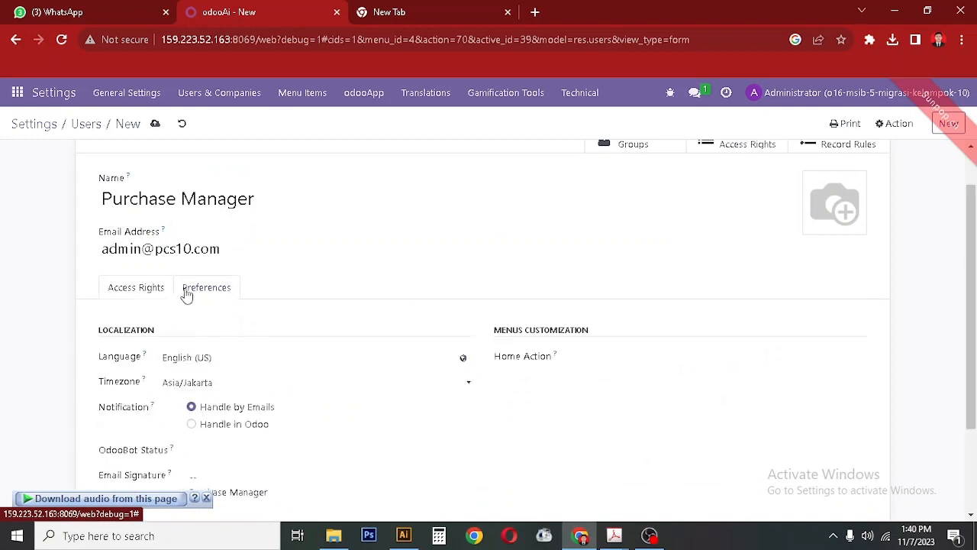
pyautogui.scroll(-3, 507, 448)
pyautogui.scroll(4, 507, 447)
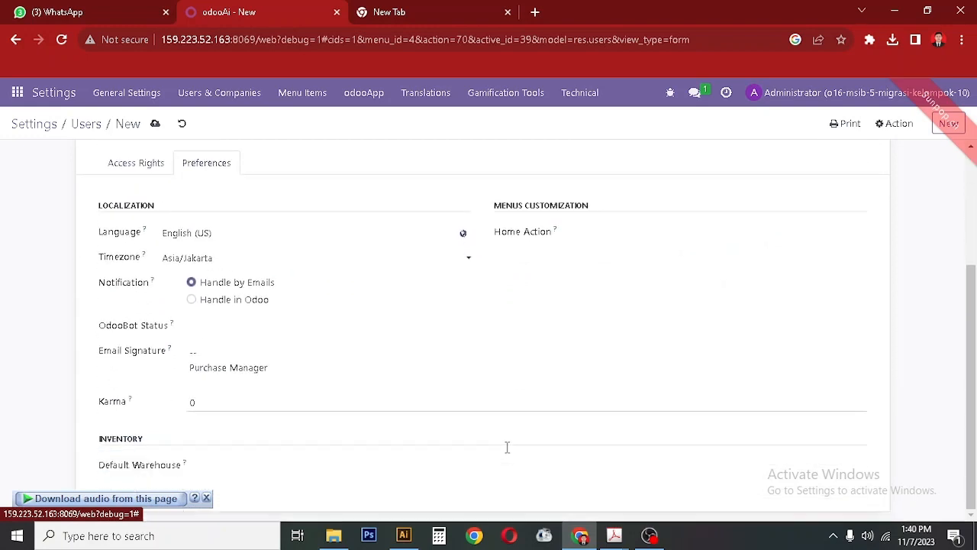
pyautogui.click(155, 125)
pyautogui.click(85, 126)
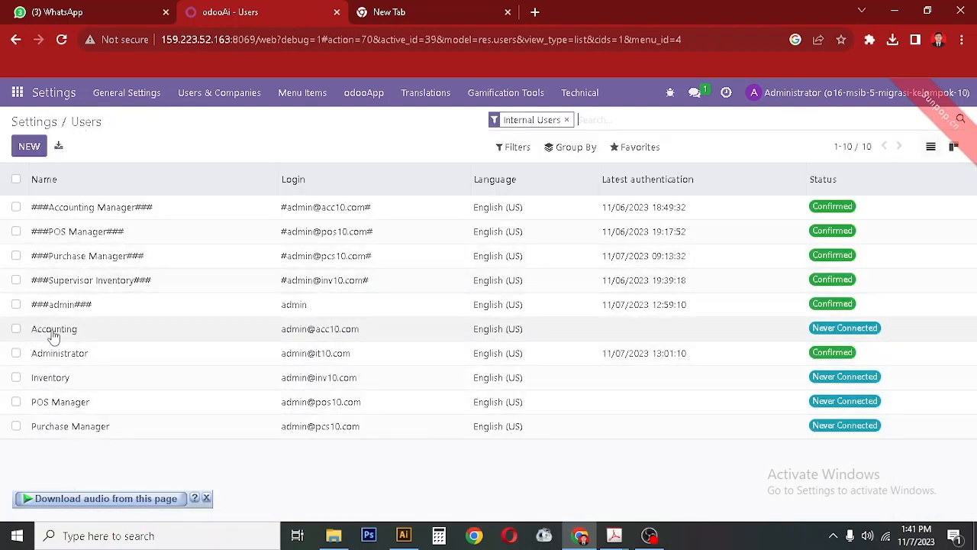
# Select Accounting, Administrator, Inventory, POS Manager and Purchase Manager for Change Password.
pyautogui.click(614, 536)
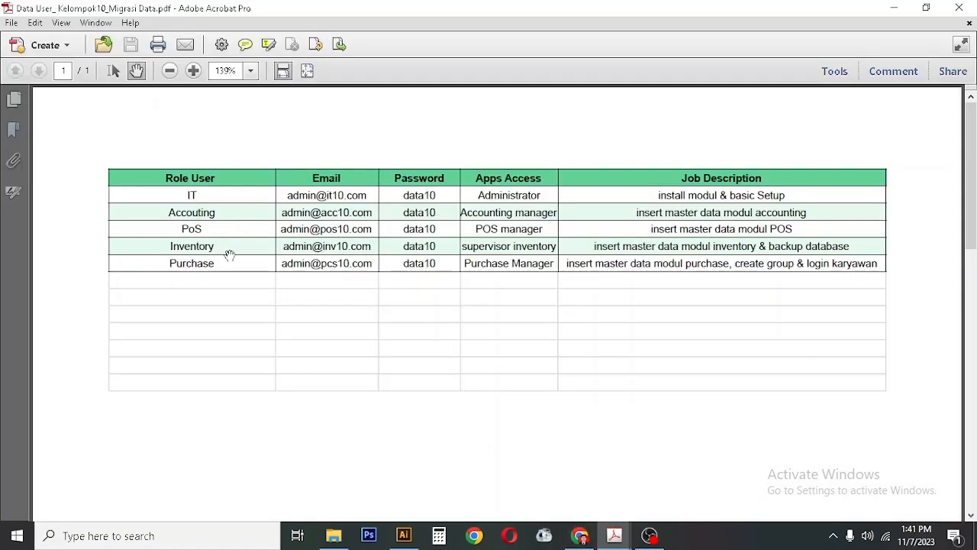
pyautogui.click(580, 535)
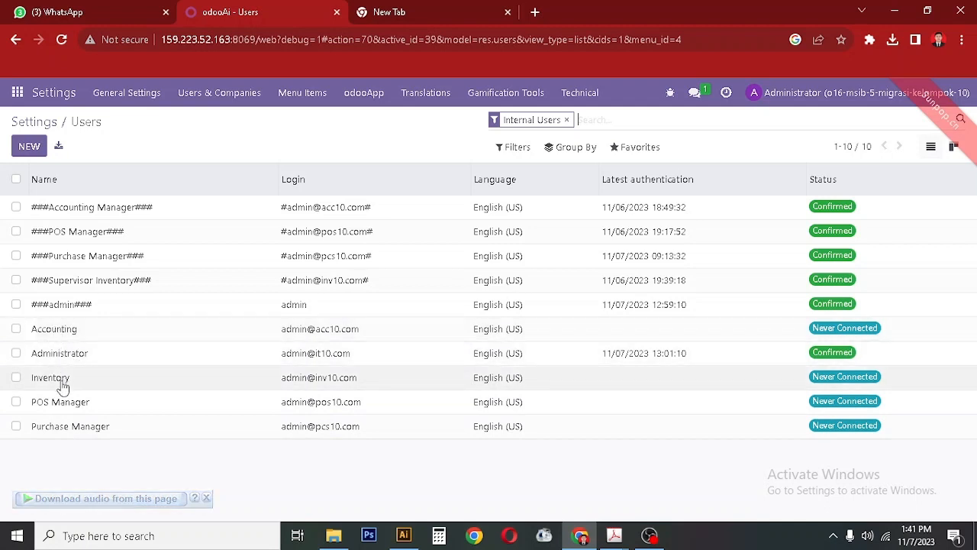
pyautogui.click(16, 329)
pyautogui.click(16, 353)
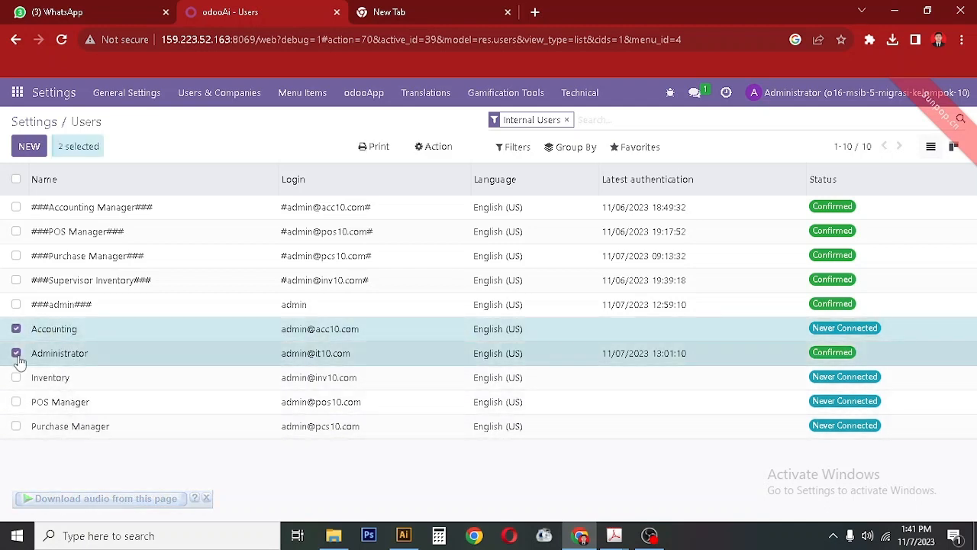
pyautogui.click(16, 377)
pyautogui.click(16, 401)
pyautogui.click(16, 426)
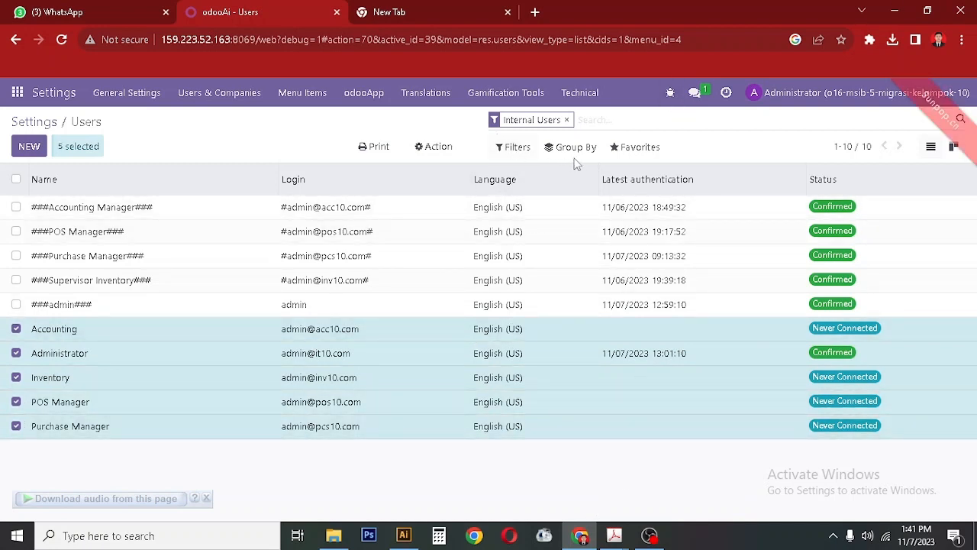
pyautogui.click(446, 149)
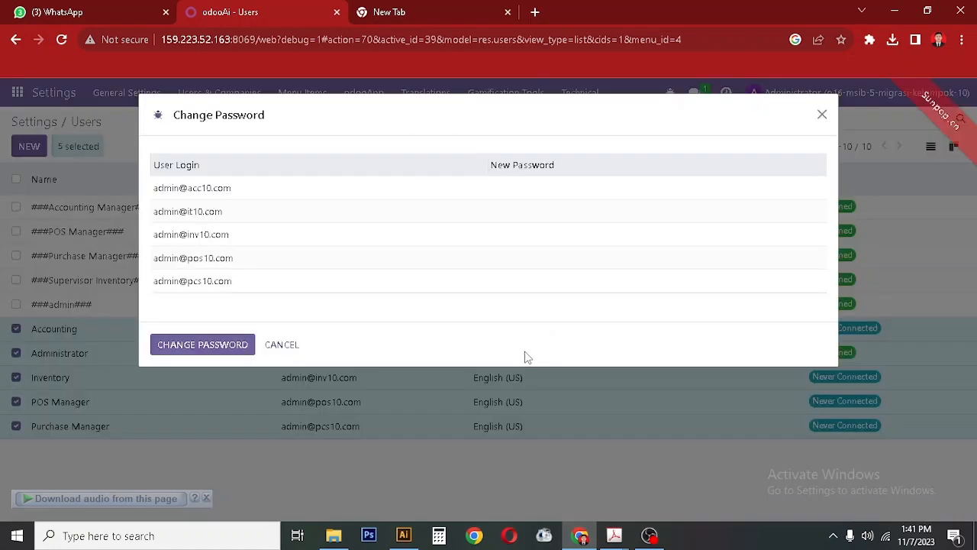
# Enter new passwords for the Accounting and Administrator logins from the PDF table.
pyautogui.click(526, 191)
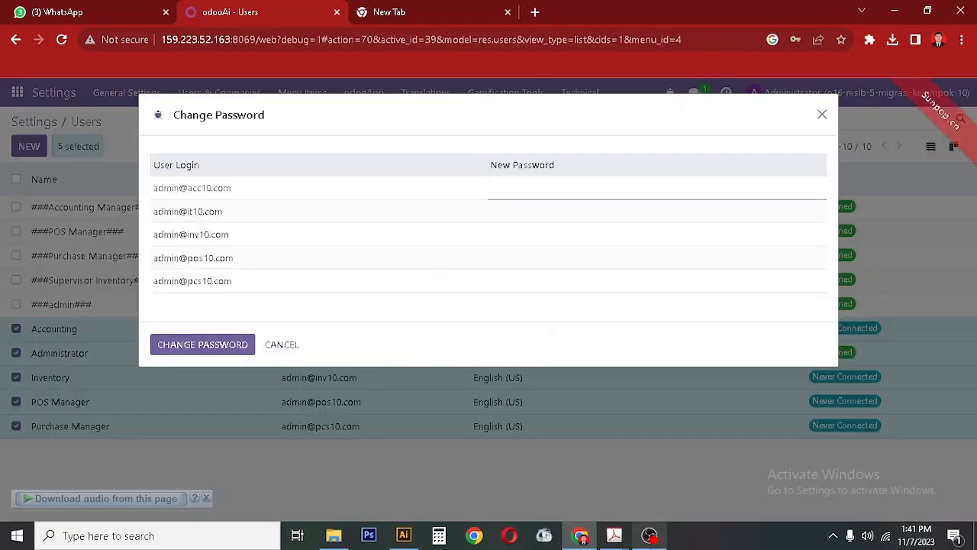
pyautogui.click(582, 537)
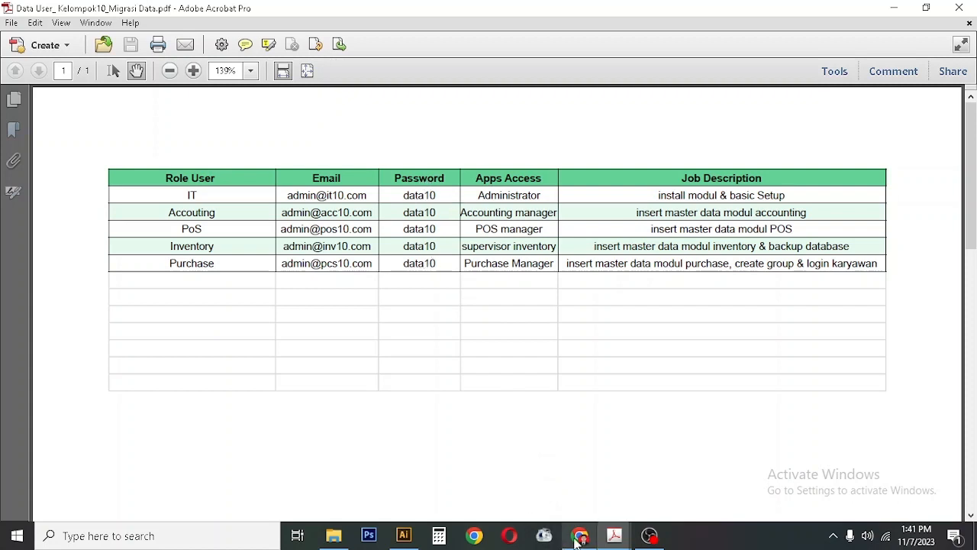
pyautogui.click(578, 539)
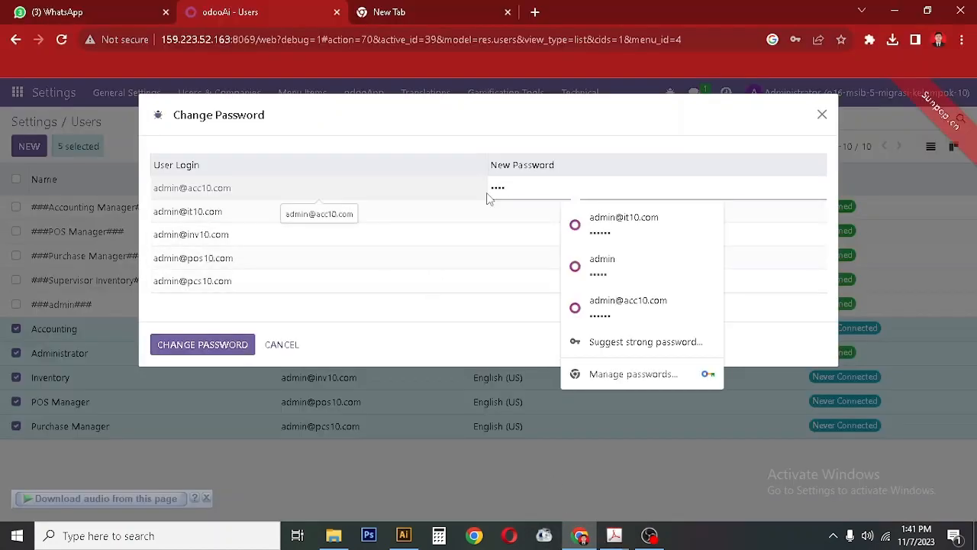
pyautogui.click(538, 217)
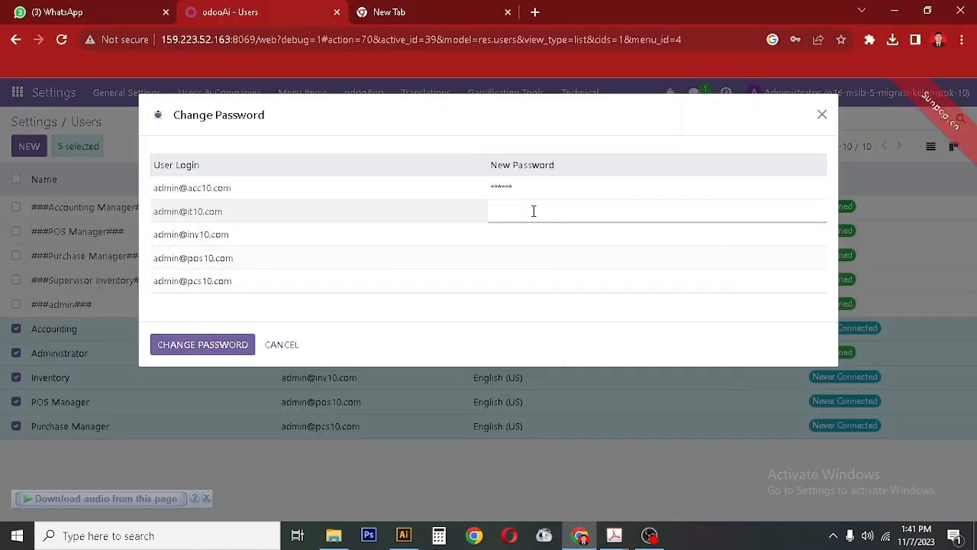
# Enter new passwords for Inventory, POS Manager and Purchase Manager, then apply them.
pyautogui.click(529, 234)
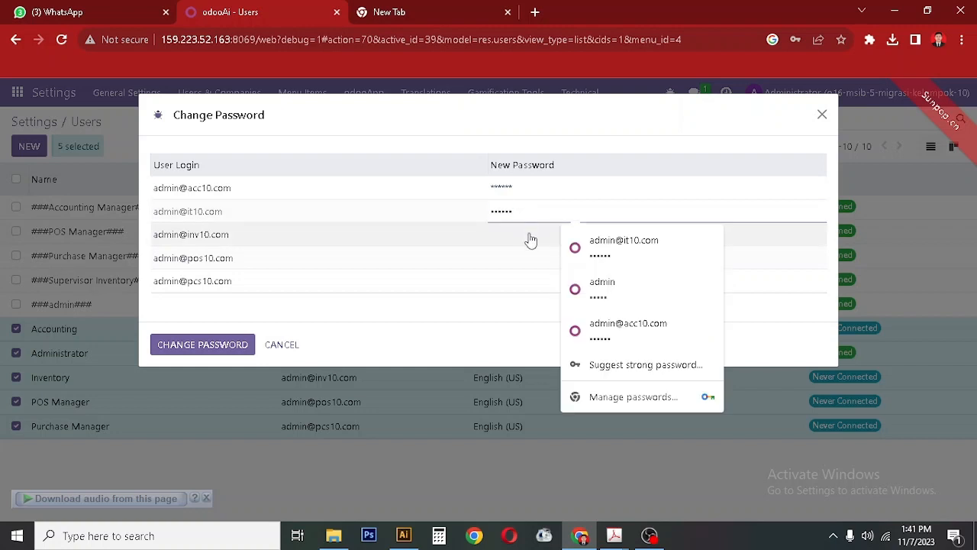
pyautogui.write('1')
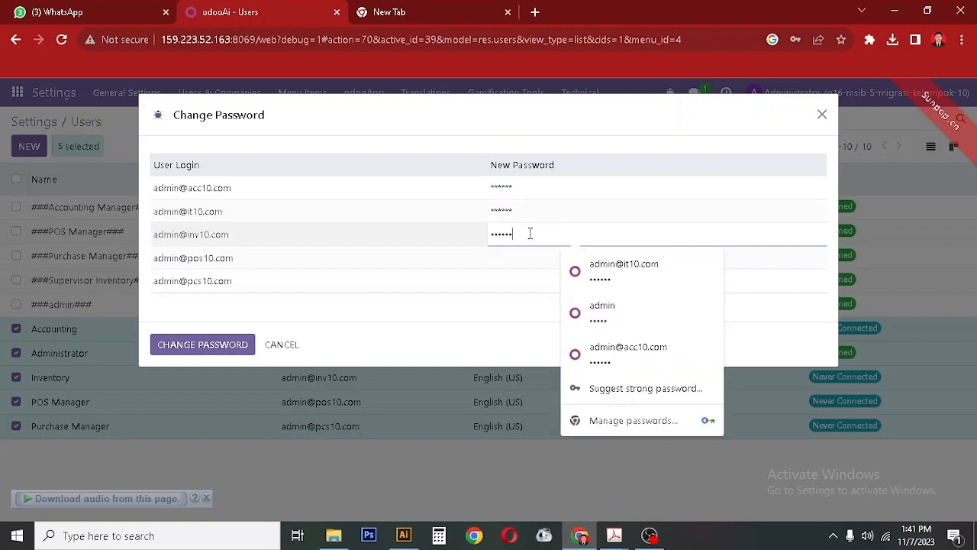
pyautogui.click(528, 257)
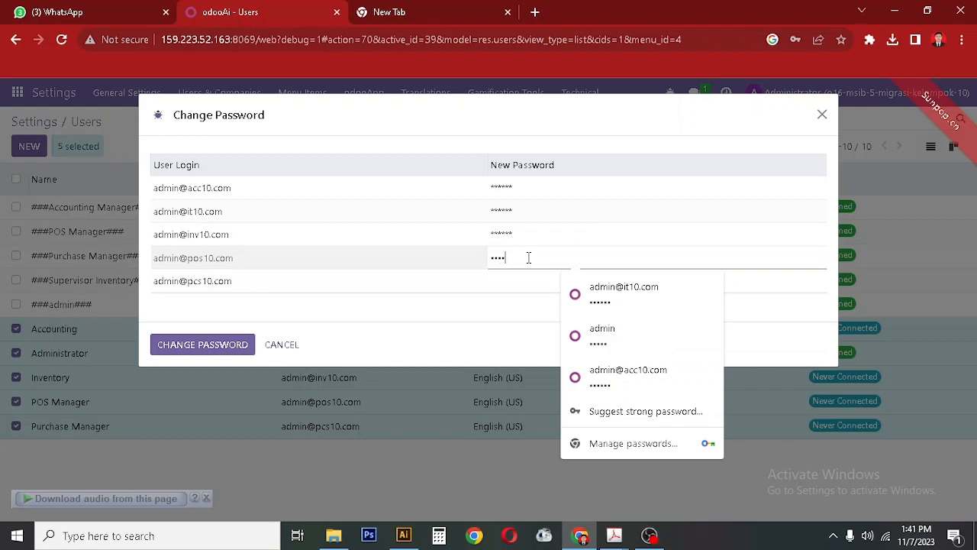
pyautogui.click(521, 280)
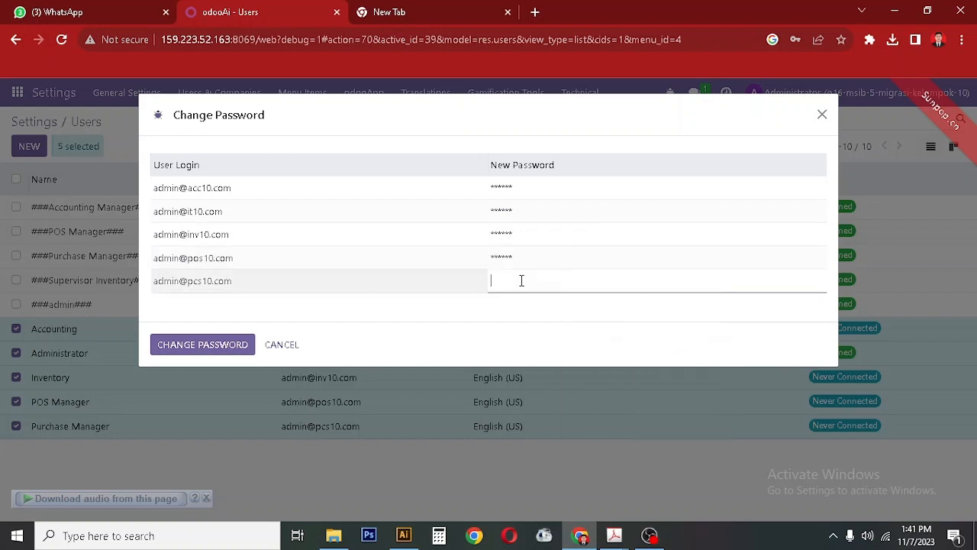
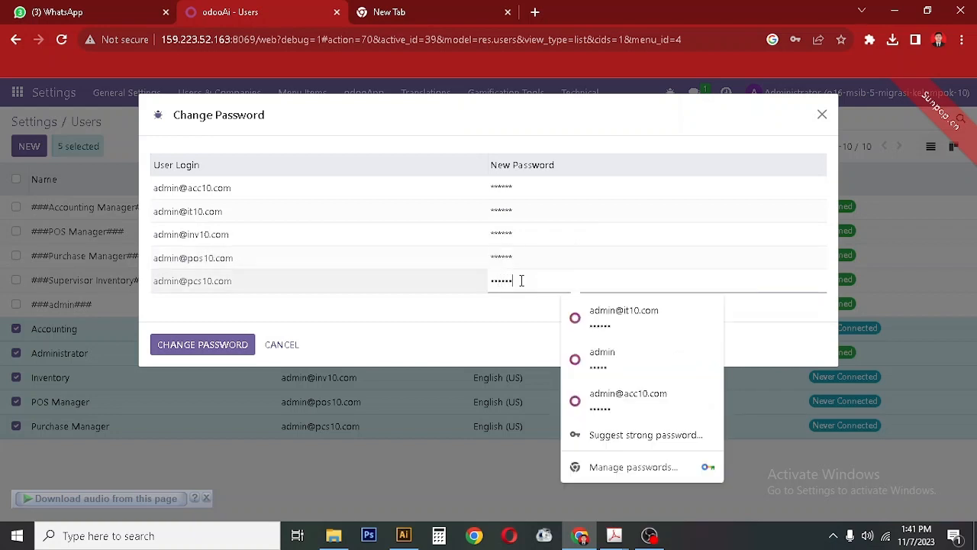
pyautogui.click(464, 278)
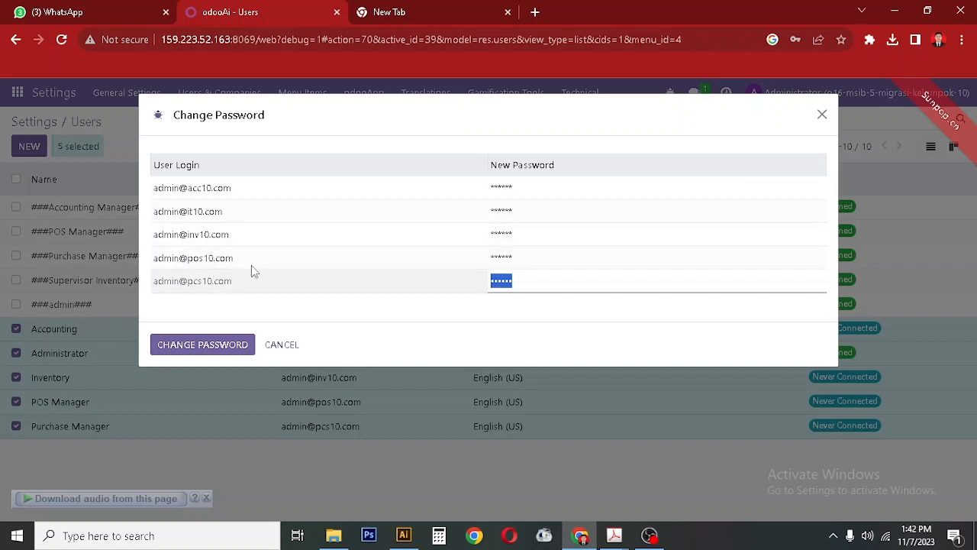
pyautogui.click(192, 348)
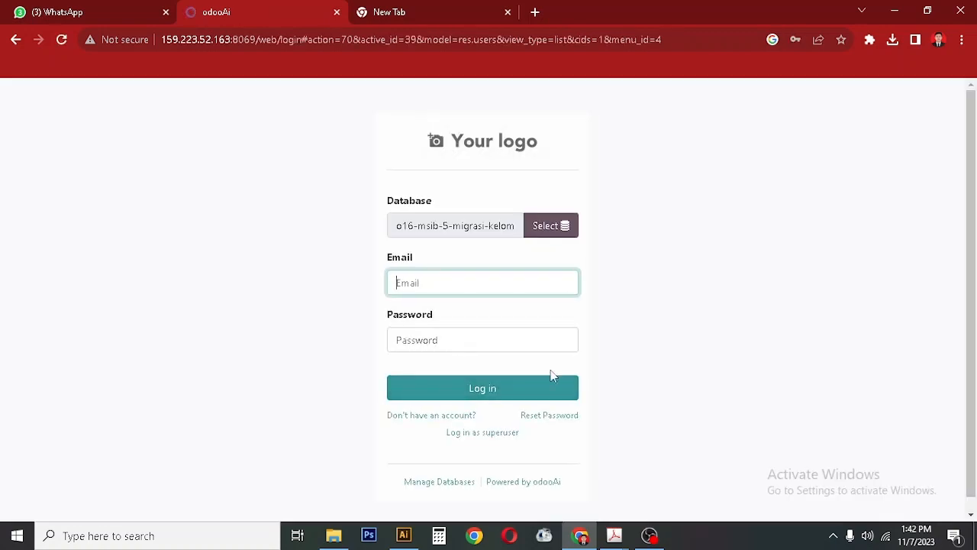
# Sign back into Odoo as Administrator using the browser's saved login.
pyautogui.click(509, 277)
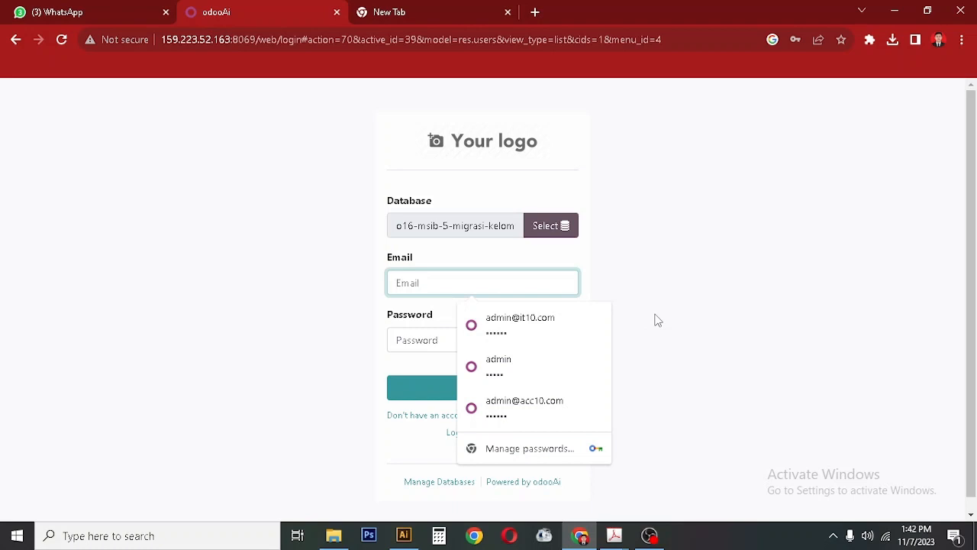
pyautogui.click(530, 326)
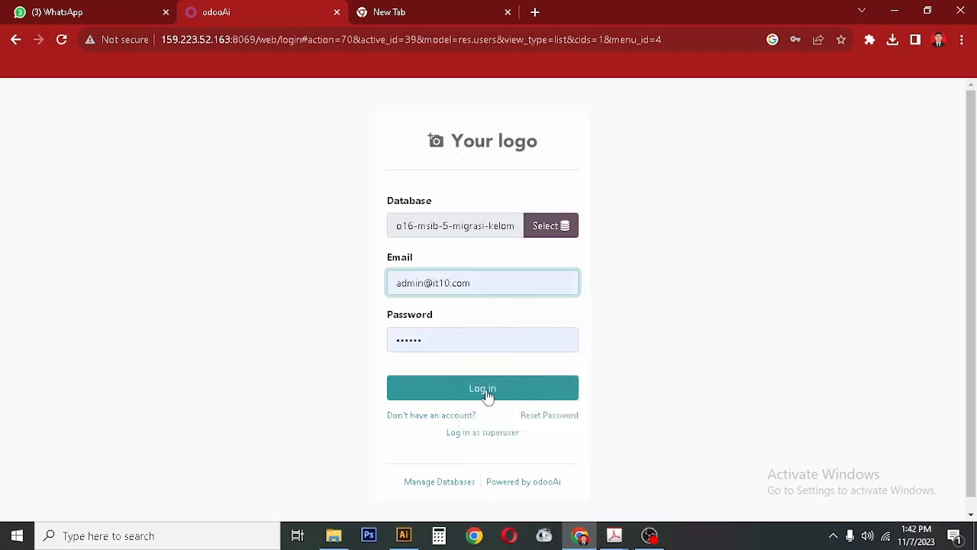
pyautogui.click(466, 388)
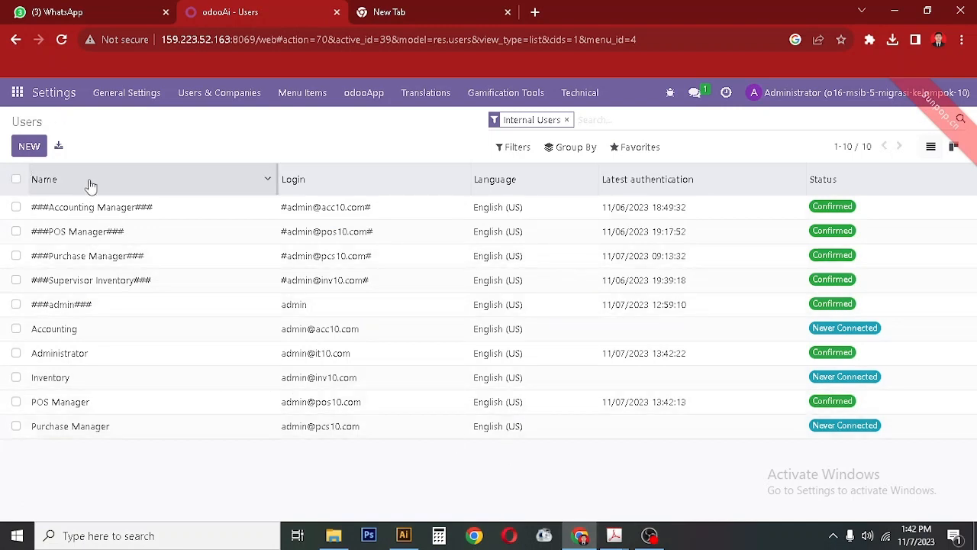
# Select the Accounting, Administrator, Inventory, POS Manager and Purchase Manager users in the list.
pyautogui.click(16, 329)
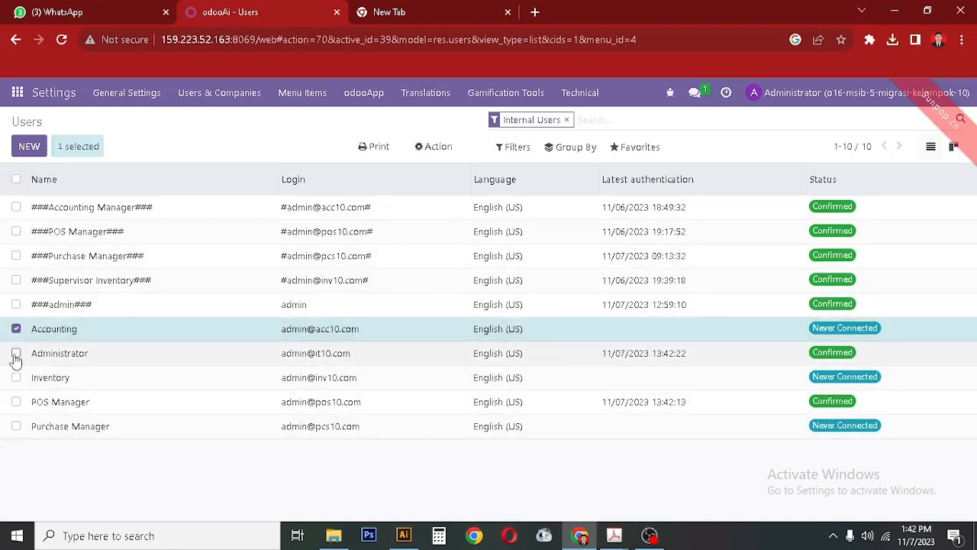
pyautogui.click(16, 352)
pyautogui.click(16, 377)
pyautogui.click(16, 401)
pyautogui.click(16, 427)
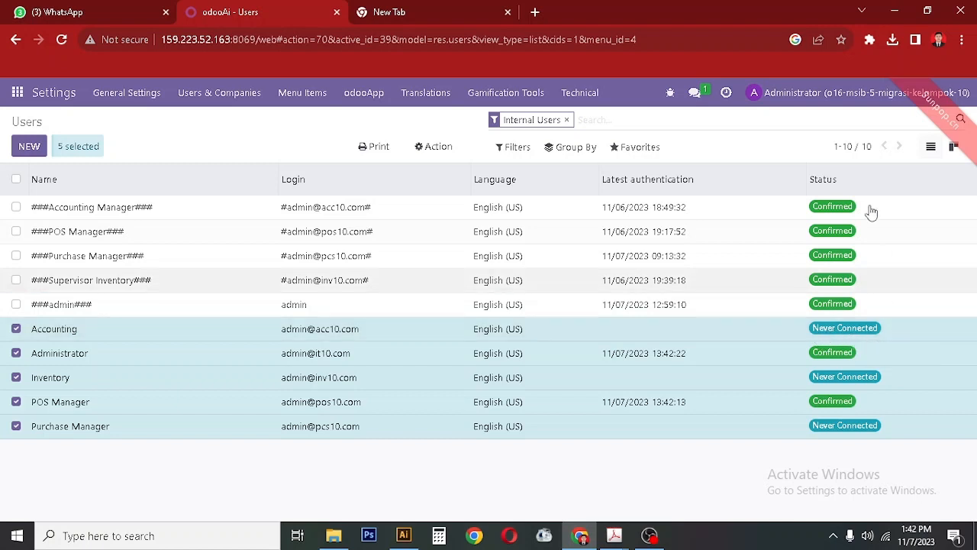
# Go to the main Settings page through the apps grid.
pyautogui.click(809, 92)
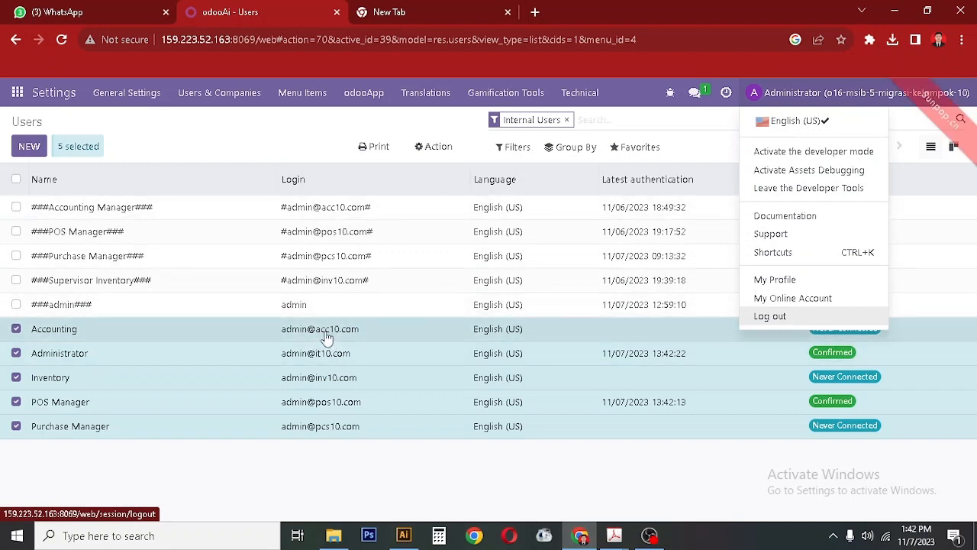
pyautogui.click(160, 138)
pyautogui.click(13, 94)
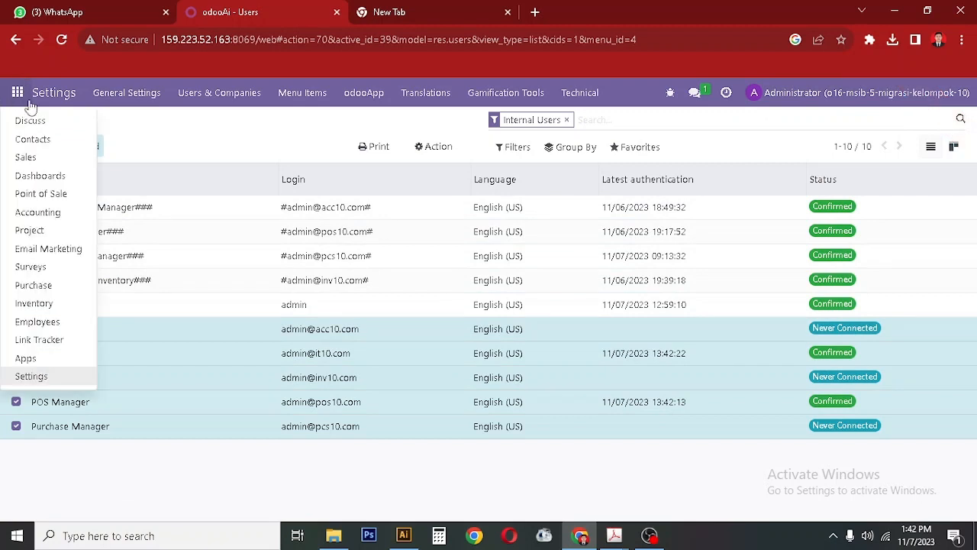
pyautogui.click(30, 377)
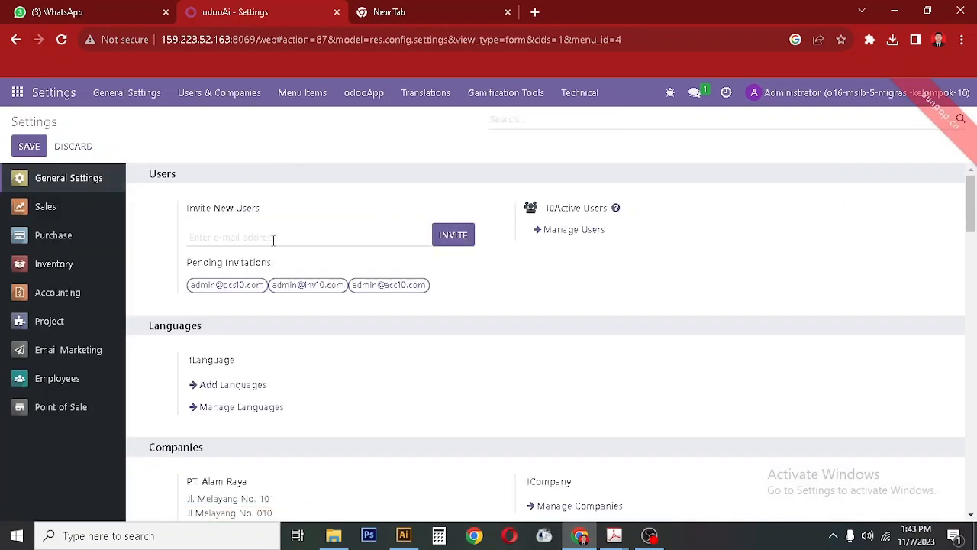
# Open the PT. Alam Raya contact record through the company's Update Info form.
pyautogui.moveTo(972, 204); pyautogui.dragTo(972, 203)
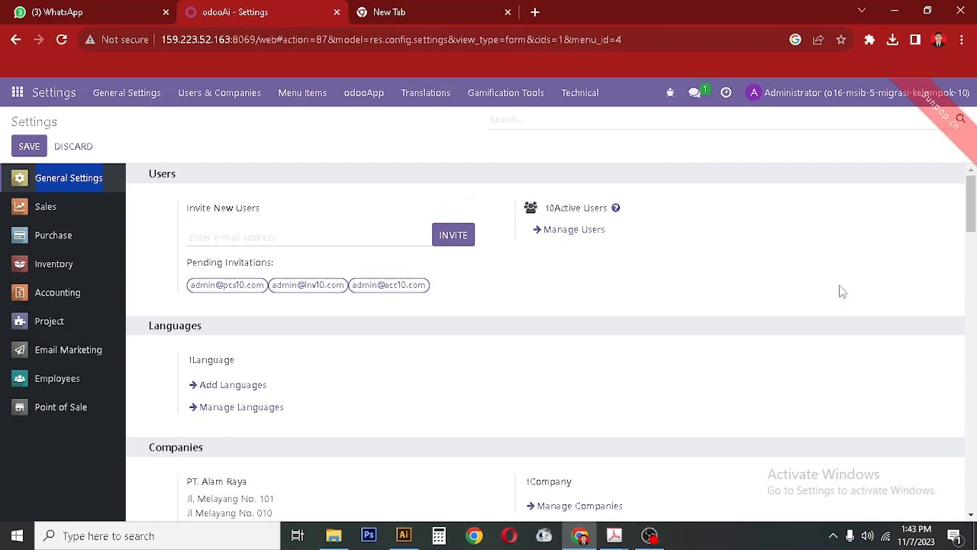
pyautogui.scroll(-1, 327, 393)
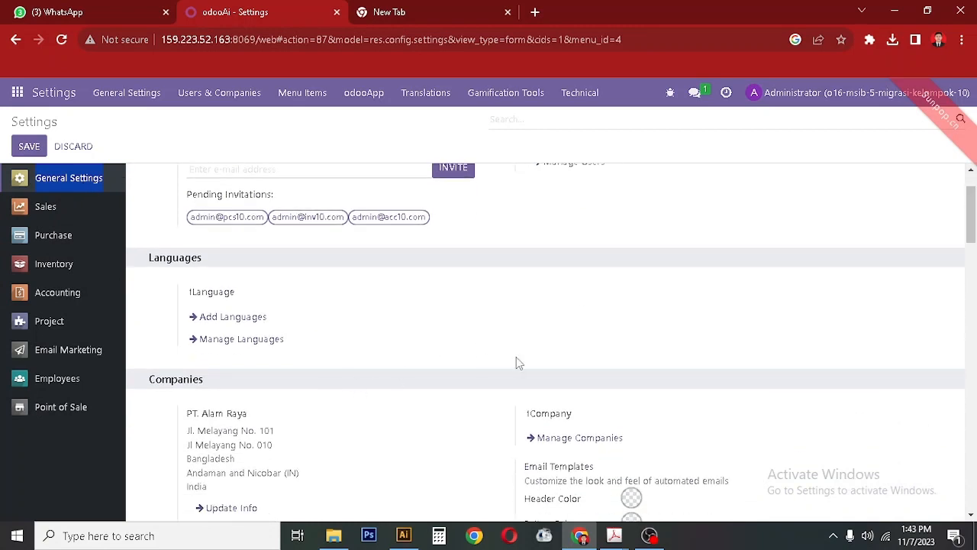
pyautogui.scroll(-2, 516, 358)
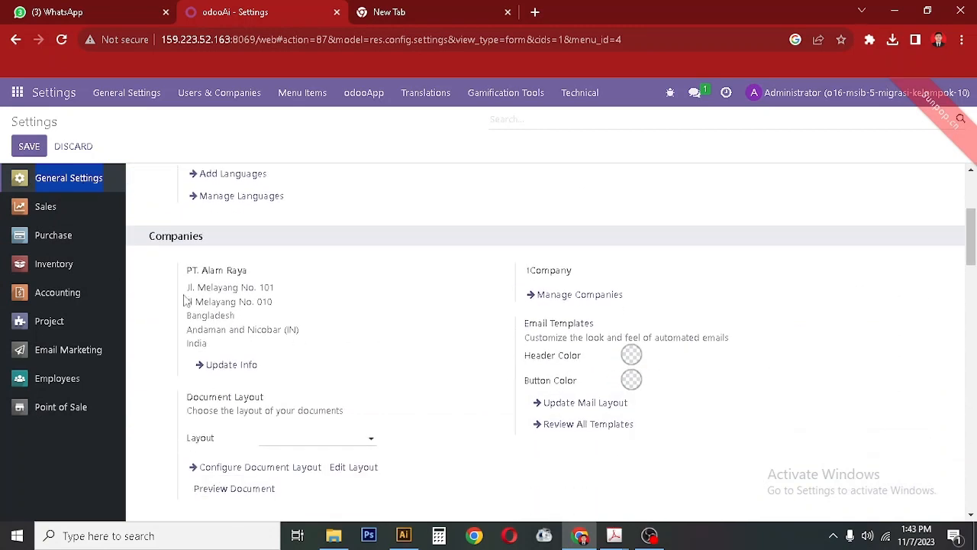
pyautogui.click(229, 366)
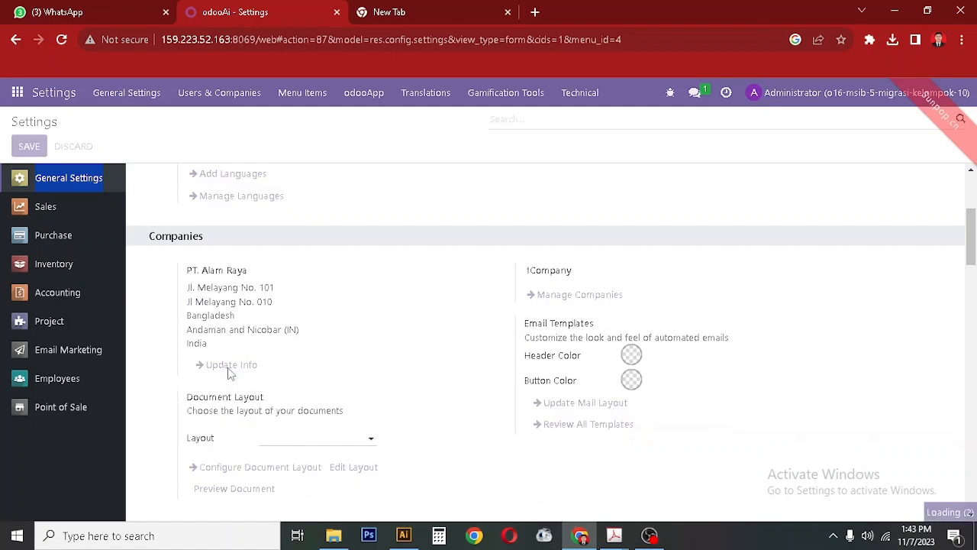
pyautogui.moveTo(974, 238); pyautogui.dragTo(13, 397)
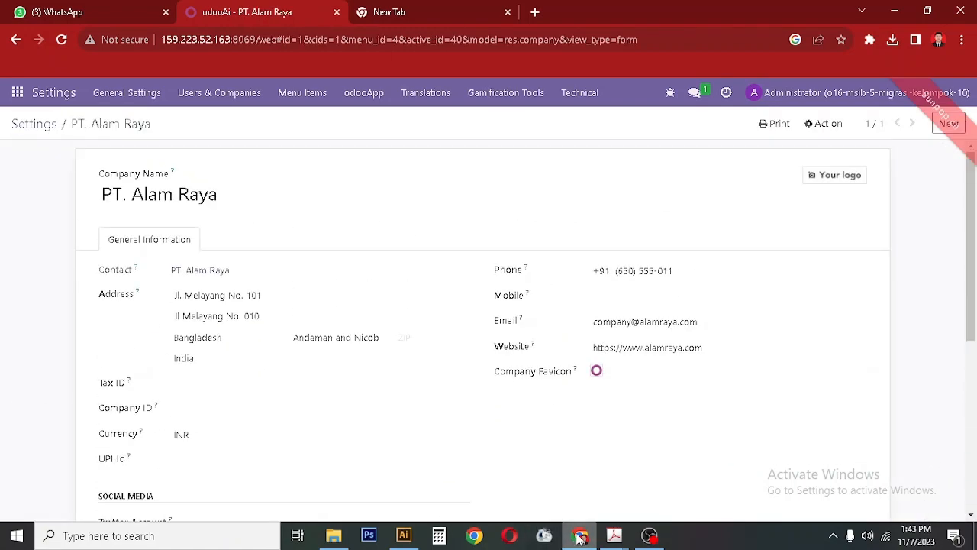
pyautogui.moveTo(580, 539)
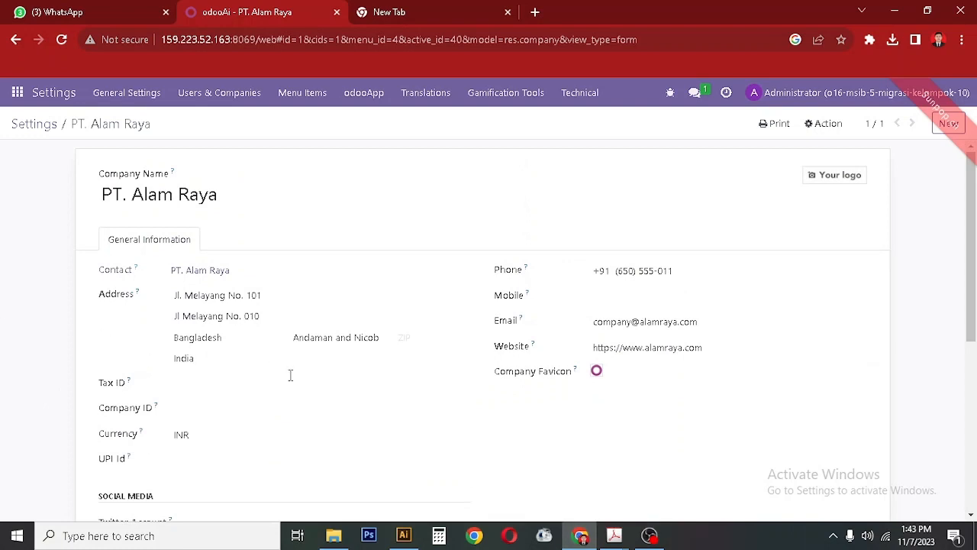
pyautogui.click(112, 260)
pyautogui.click(217, 274)
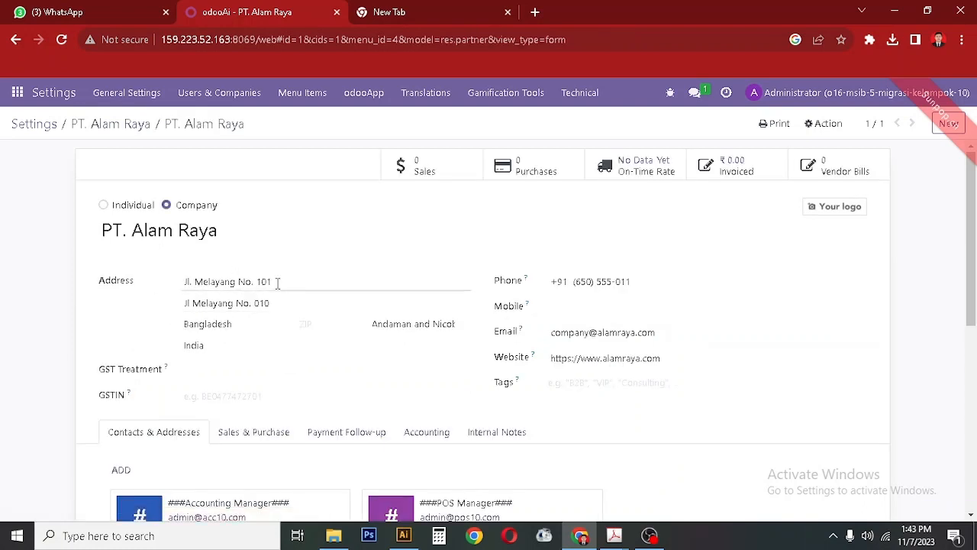
pyautogui.click(251, 234)
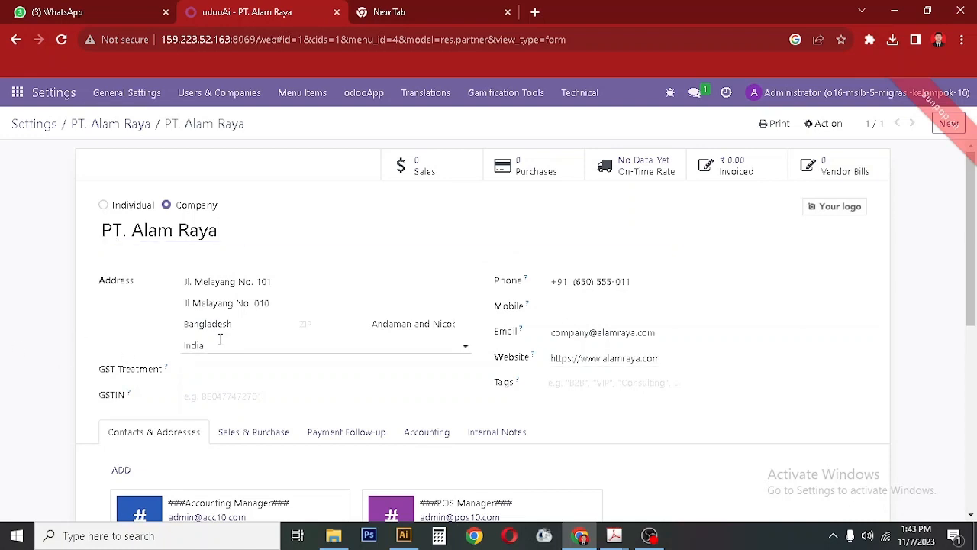
pyautogui.click(282, 306)
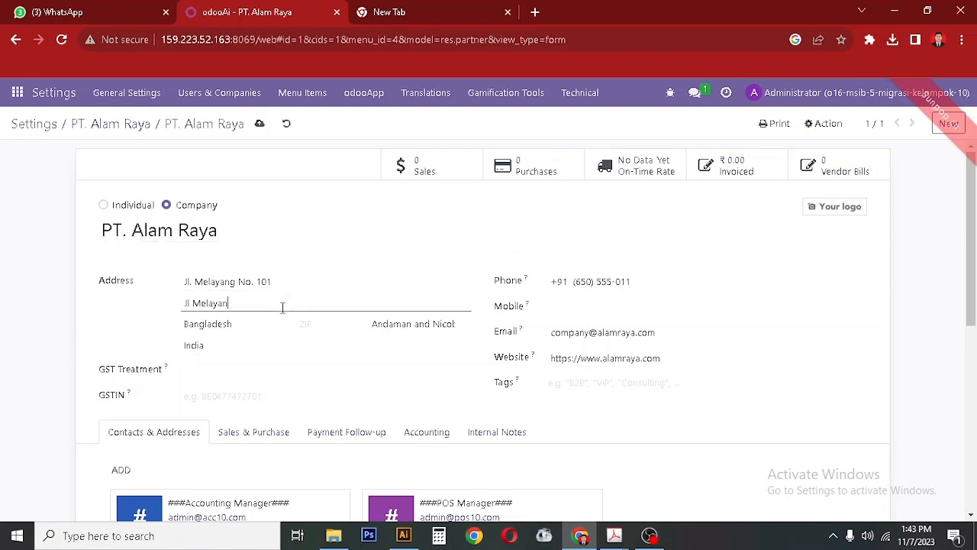
pyautogui.press('BackSpace')
pyautogui.press('BackSpace')
pyautogui.press('BackSpace')
pyautogui.click(580, 535)
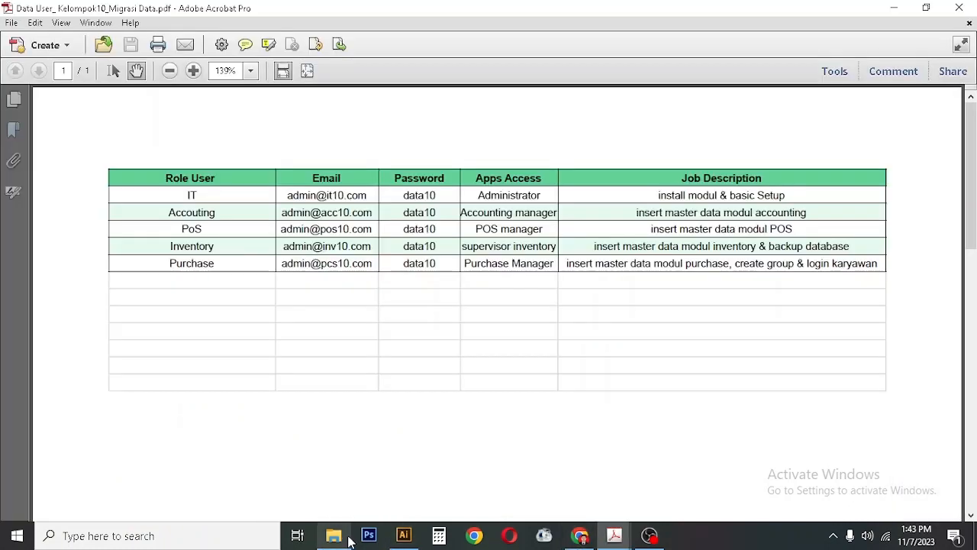
# Check PT Alam Raya's address on the COMPANY PROFILE page of the Kelompok 10 presentation PDF.
pyautogui.click(619, 538)
pyautogui.click(622, 469)
pyautogui.scroll(5, 621, 471)
pyautogui.scroll(4, 621, 471)
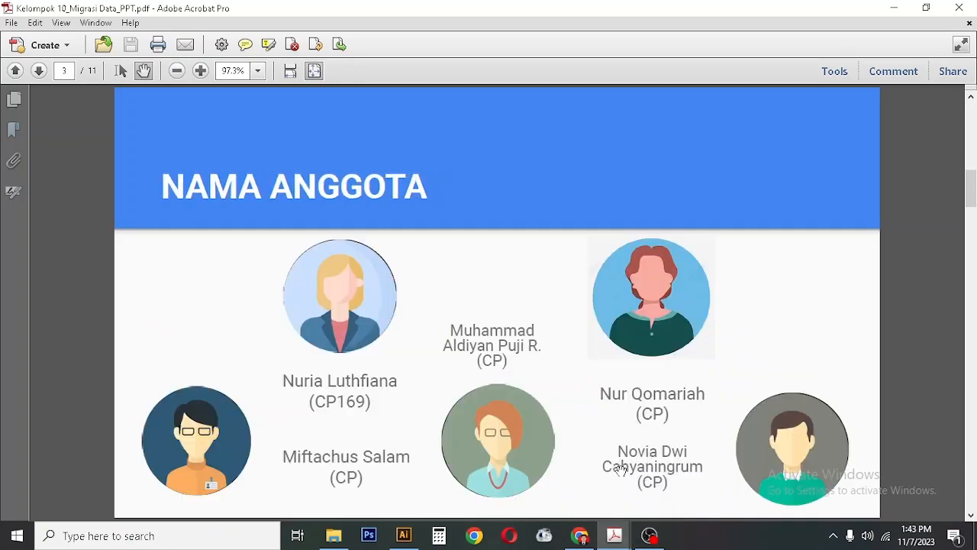
pyautogui.scroll(-1, 621, 471)
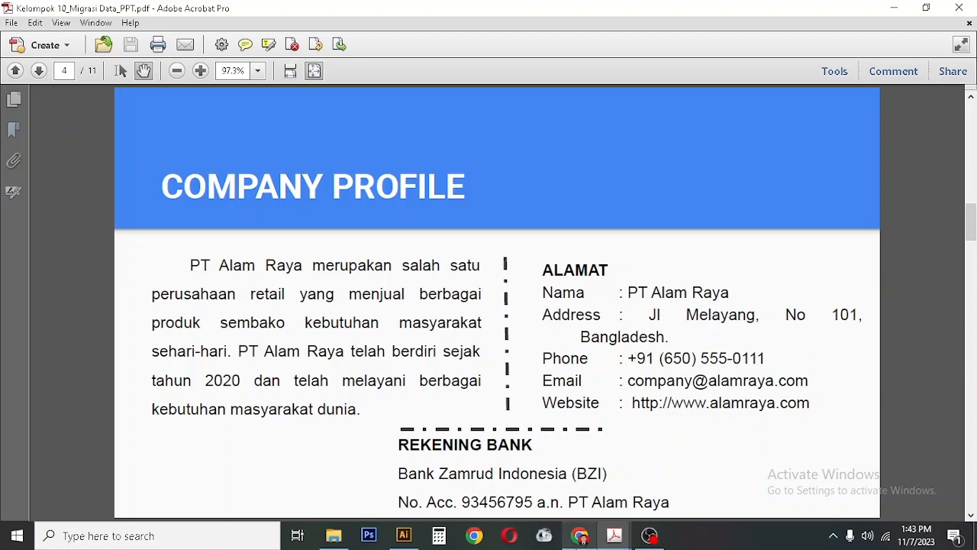
pyautogui.click(579, 537)
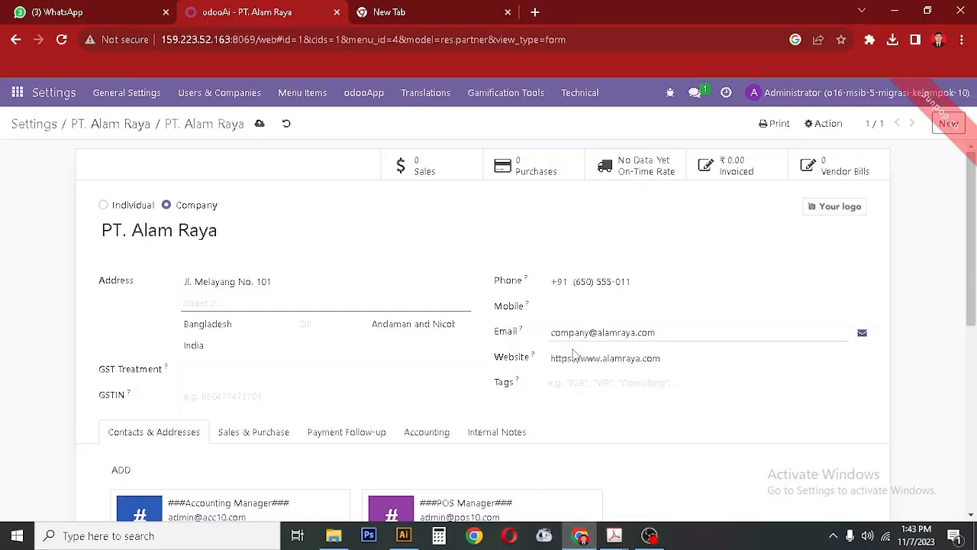
# Save PT. Alam Raya's contact with Street 2 empty and reopen the Settings app.
pyautogui.scroll(-3, 617, 397)
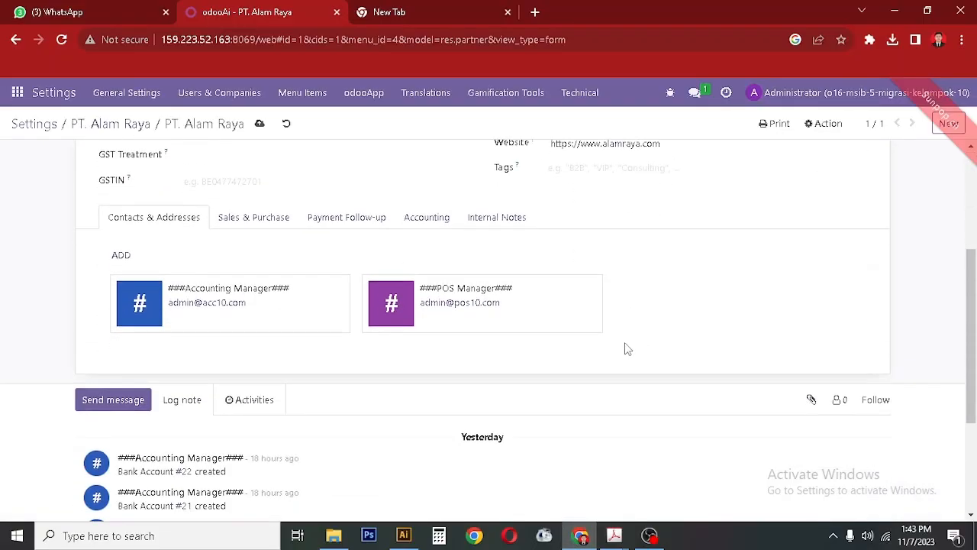
pyautogui.scroll(-2, 626, 349)
pyautogui.scroll(5, 626, 349)
pyautogui.click(262, 365)
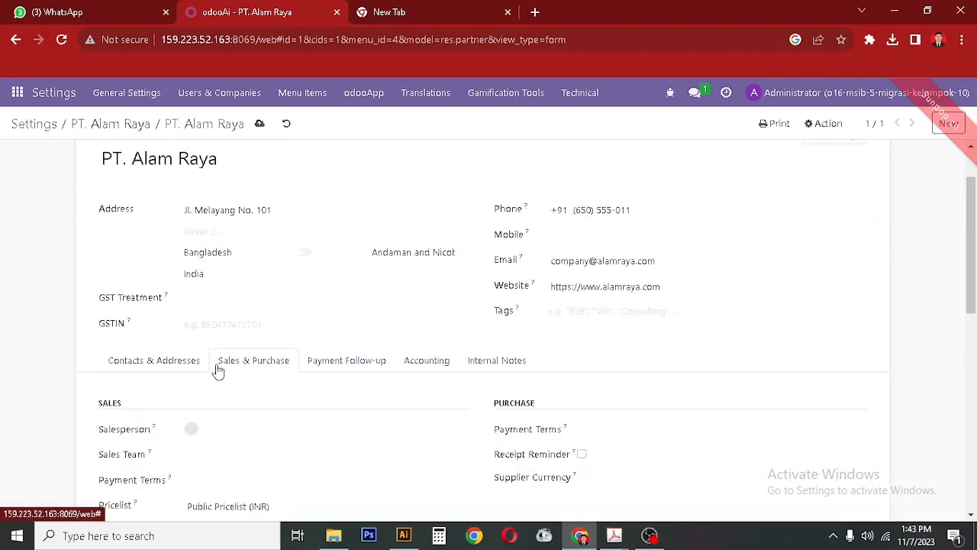
pyautogui.click(193, 368)
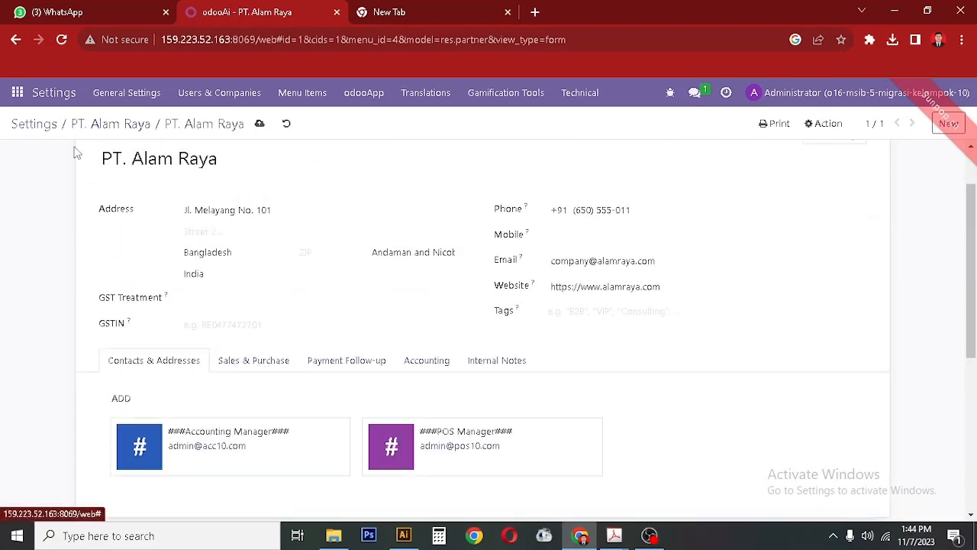
pyautogui.click(260, 125)
pyautogui.click(13, 94)
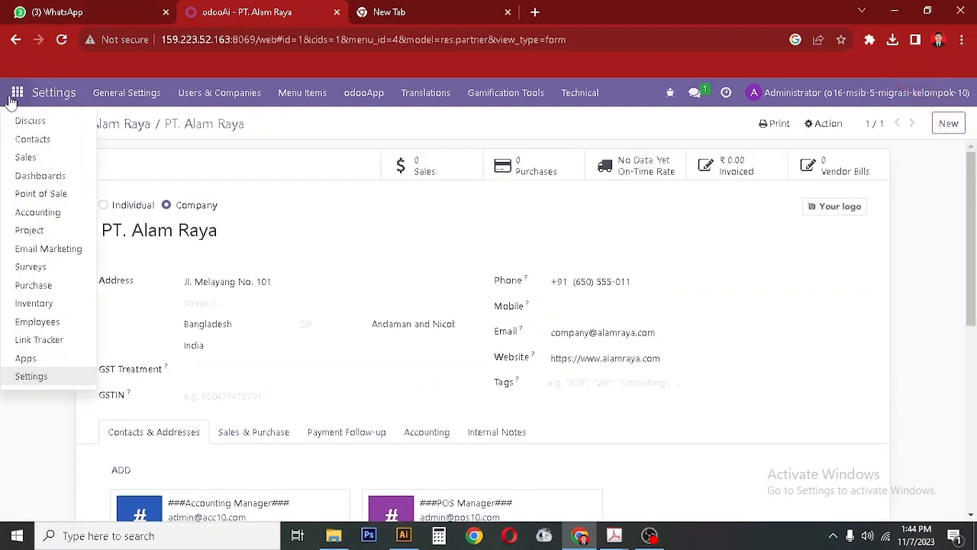
pyautogui.click(31, 377)
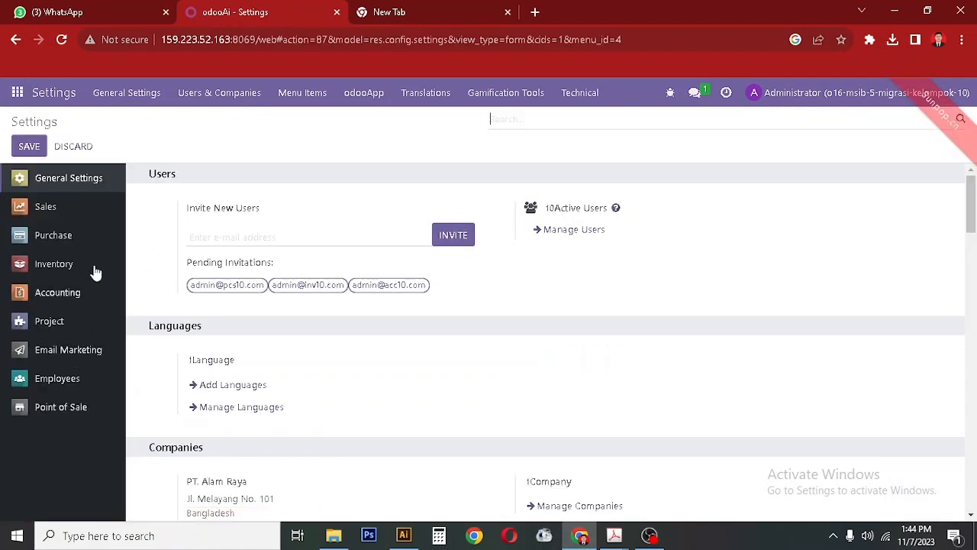
# Scroll through General Settings down to About, then switch to the Sales settings.
pyautogui.moveTo(971, 206); pyautogui.dragTo(975, 244)
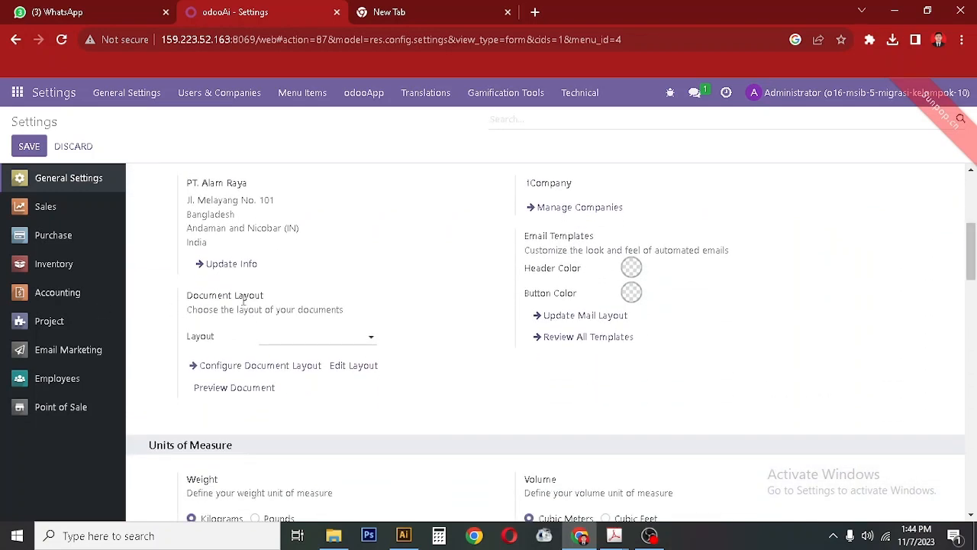
pyautogui.scroll(-1, 237, 416)
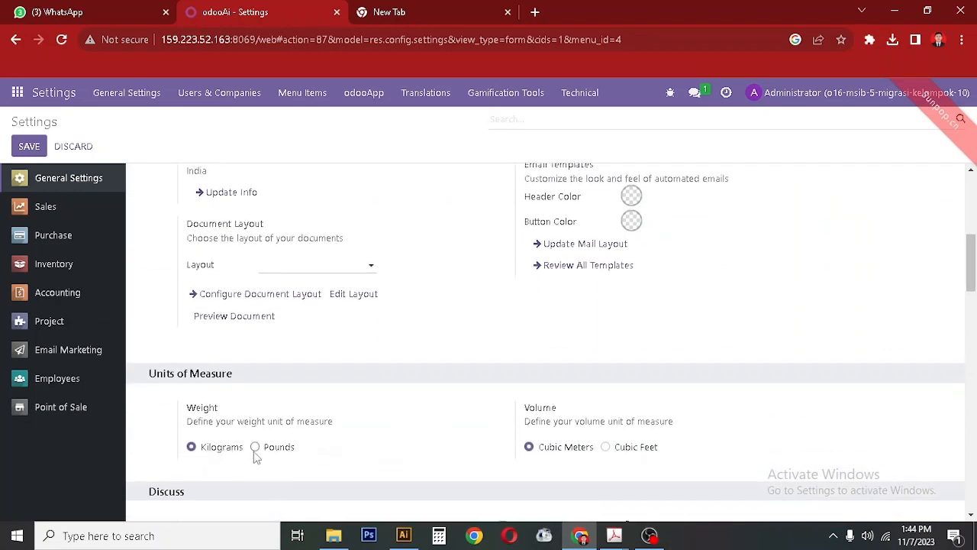
pyautogui.scroll(-2, 220, 385)
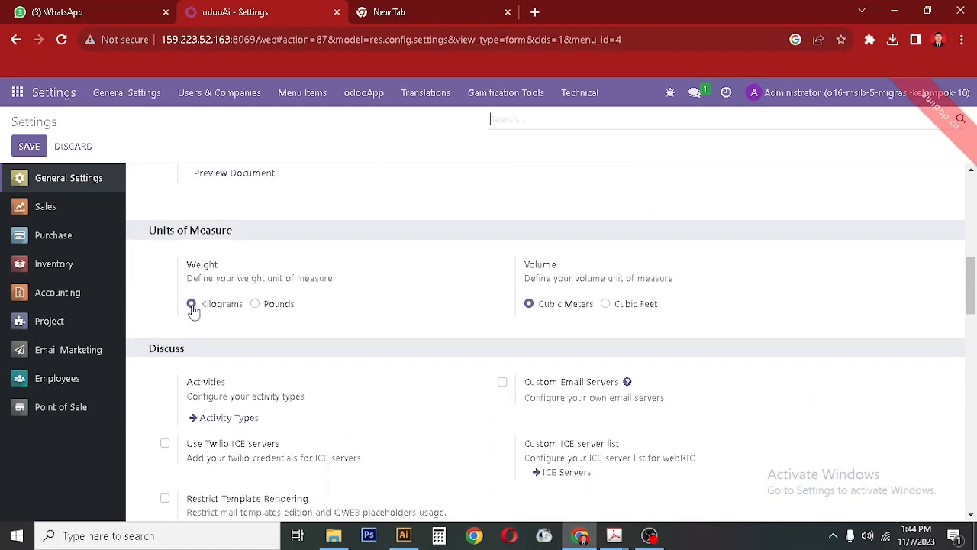
pyautogui.doubleClick(564, 329)
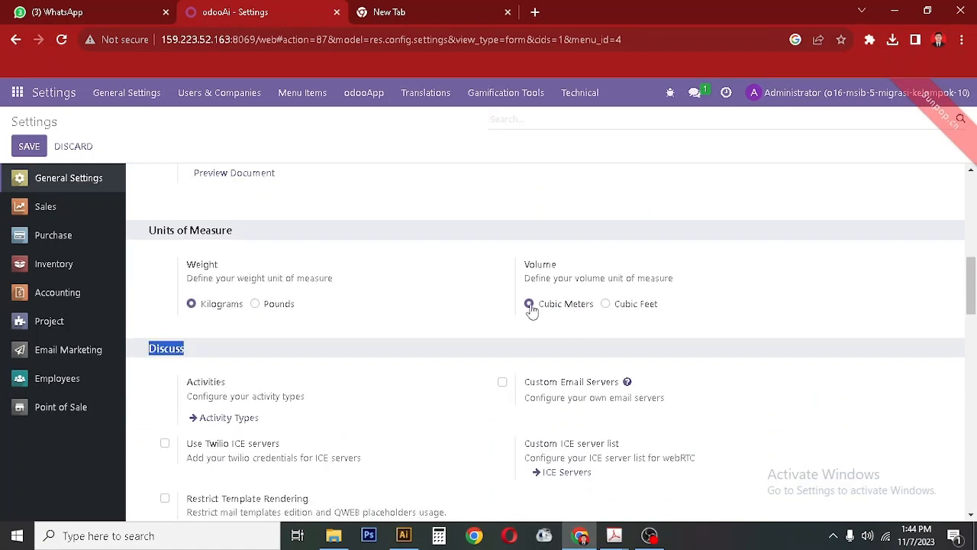
pyautogui.moveTo(972, 294); pyautogui.dragTo(973, 340)
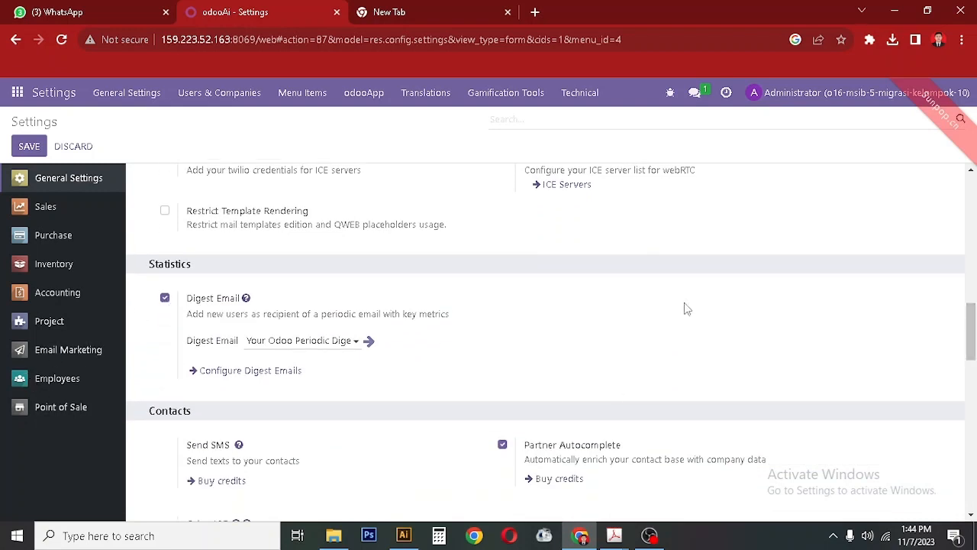
pyautogui.scroll(-2, 974, 306)
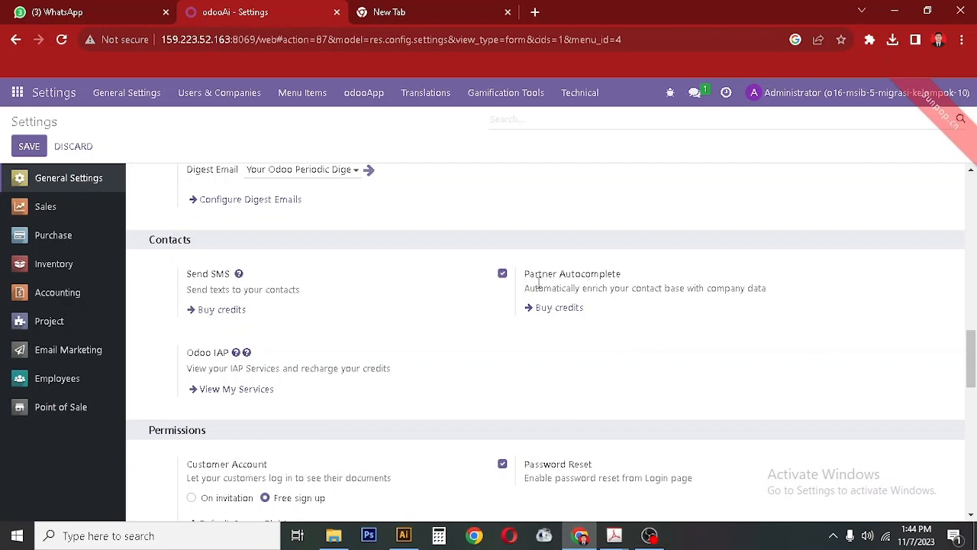
pyautogui.scroll(-3, 974, 389)
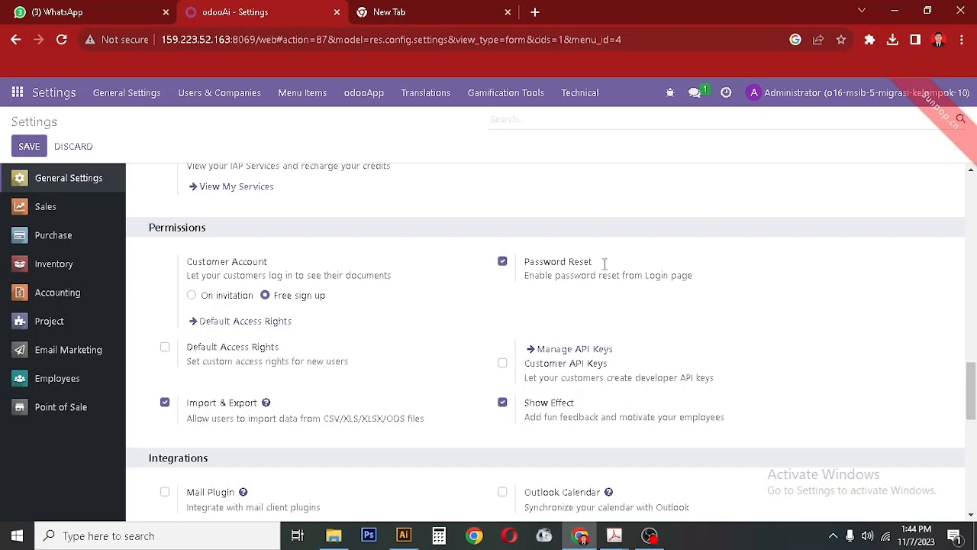
pyautogui.moveTo(973, 391); pyautogui.dragTo(973, 426)
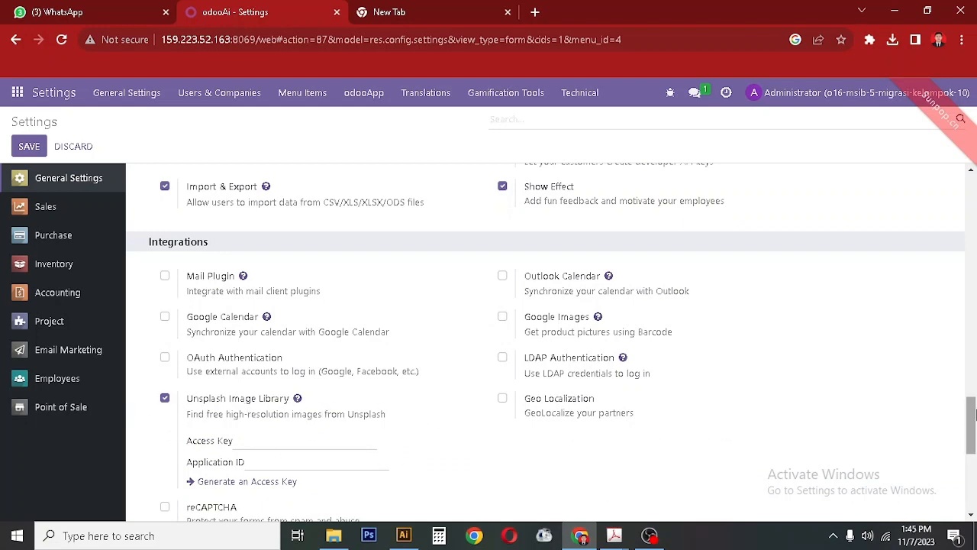
pyautogui.moveTo(974, 416); pyautogui.dragTo(974, 489)
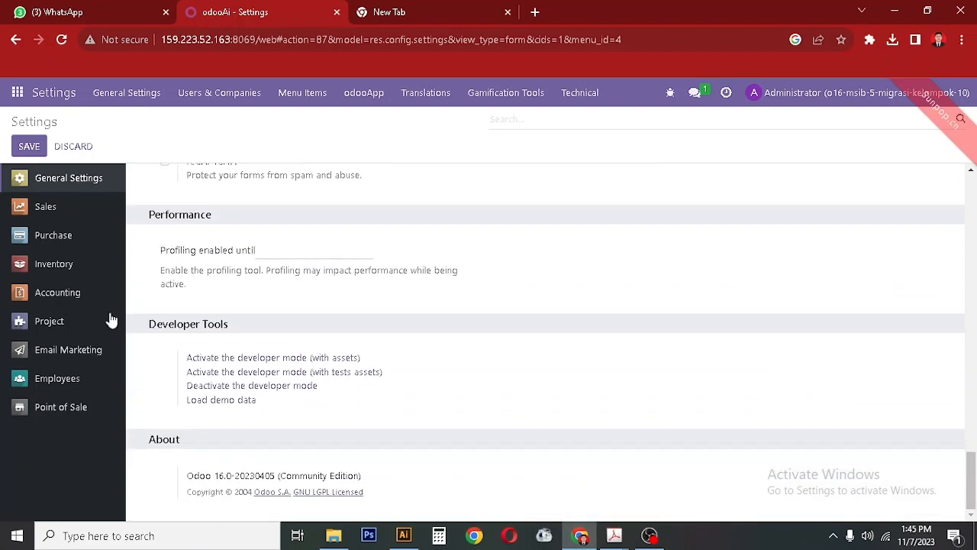
pyautogui.click(69, 212)
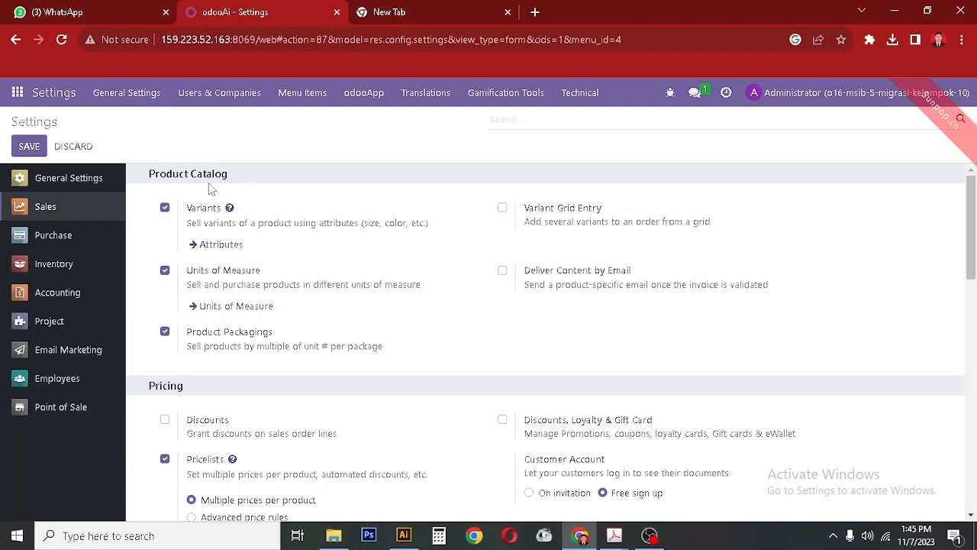
# Scroll through the Sales settings down to Connectors, then switch to the Purchase settings.
pyautogui.moveTo(199, 255); pyautogui.dragTo(192, 347)
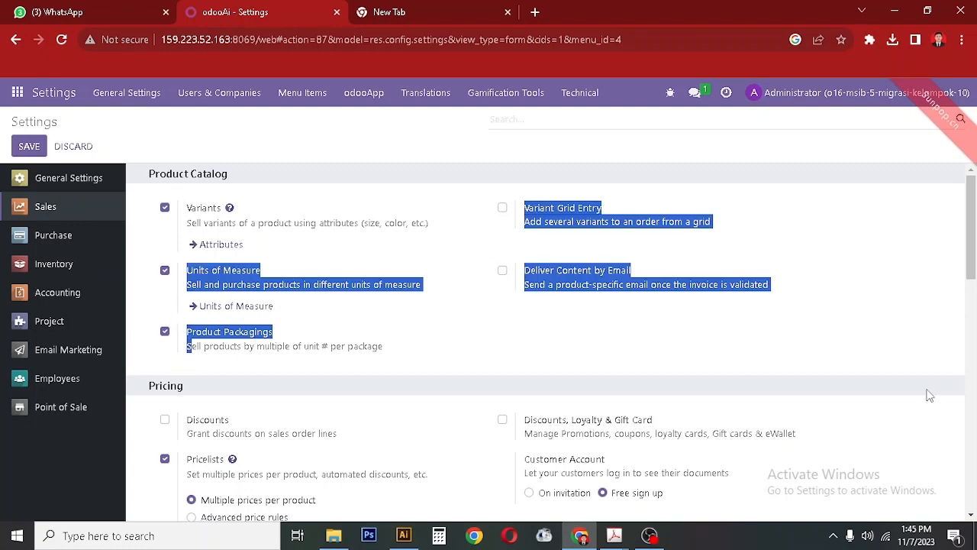
pyautogui.scroll(-2, 596, 343)
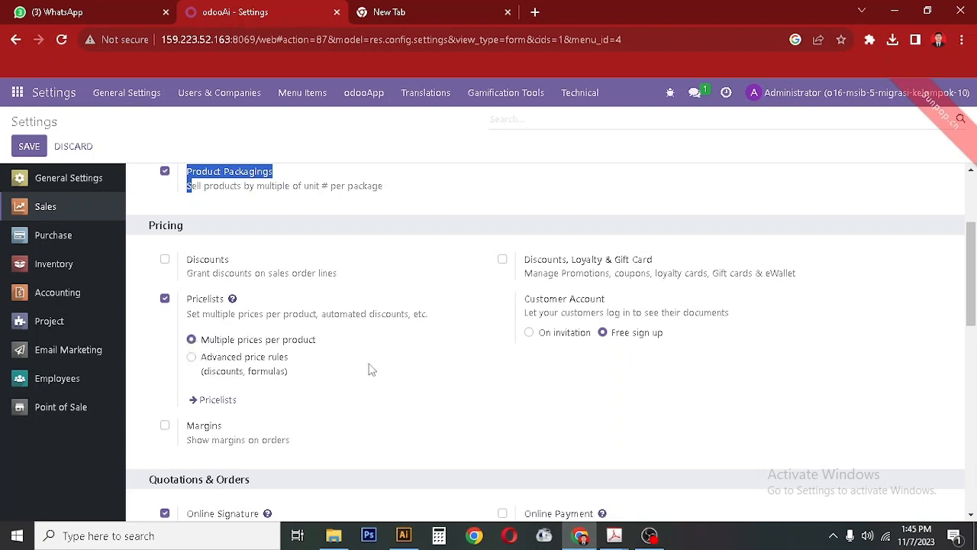
pyautogui.moveTo(972, 273); pyautogui.dragTo(974, 345)
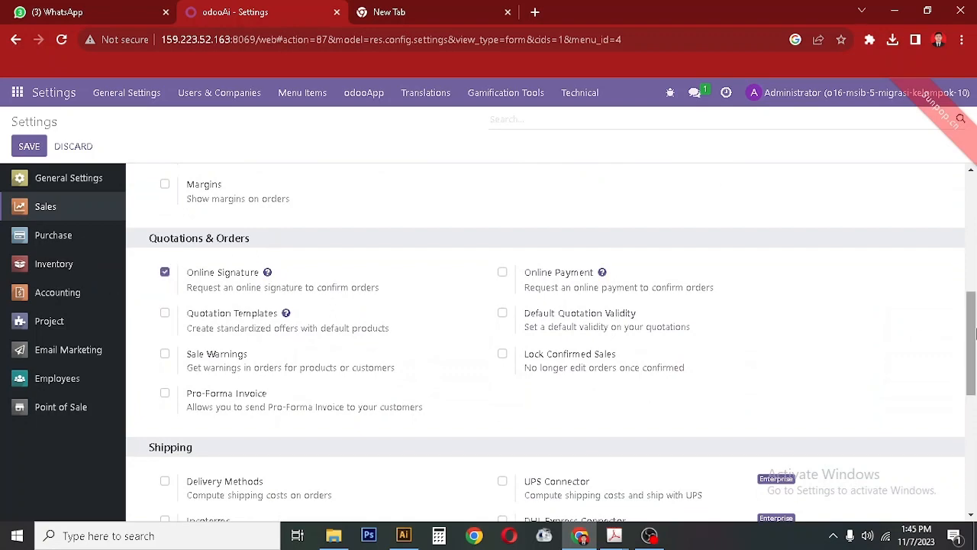
pyautogui.scroll(-3, 975, 336)
pyautogui.scroll(-2, 972, 380)
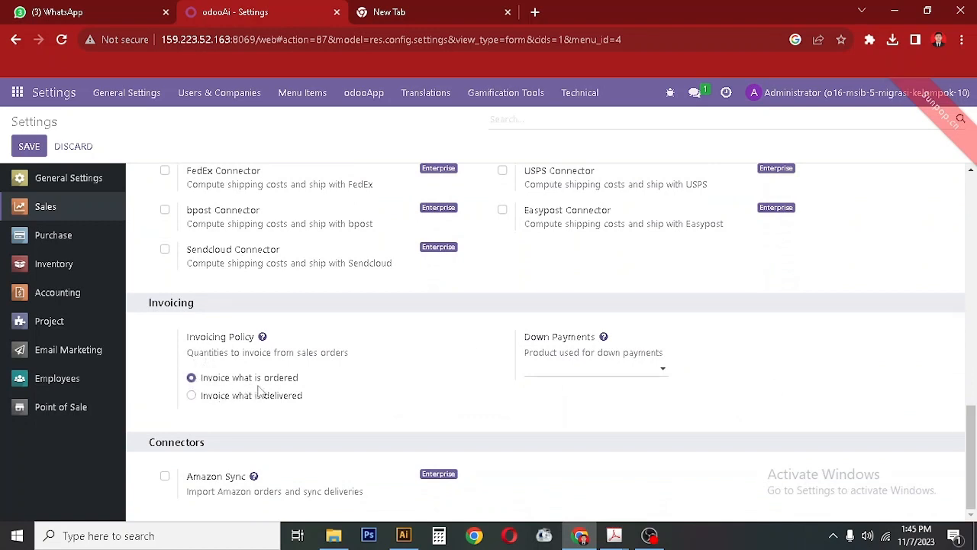
pyautogui.moveTo(954, 426); pyautogui.dragTo(976, 507)
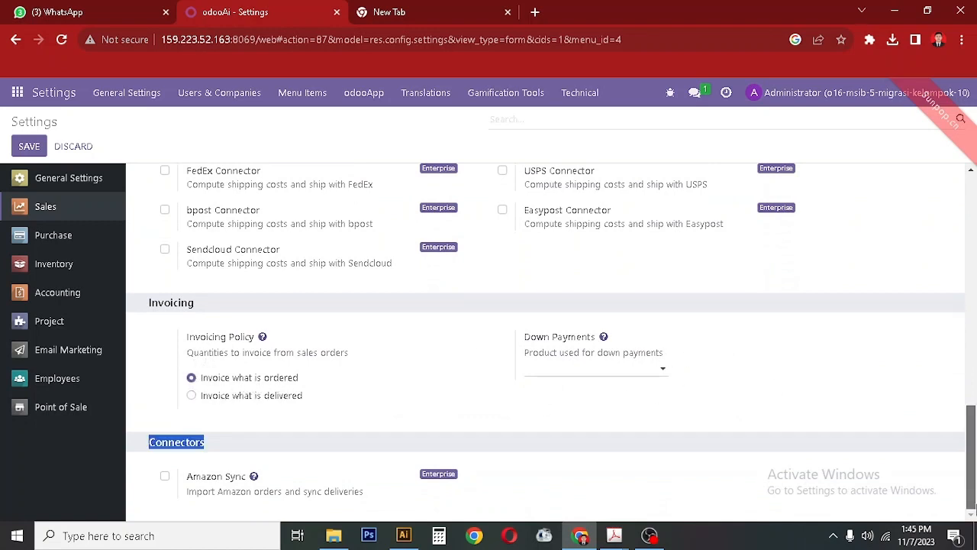
pyautogui.click(72, 239)
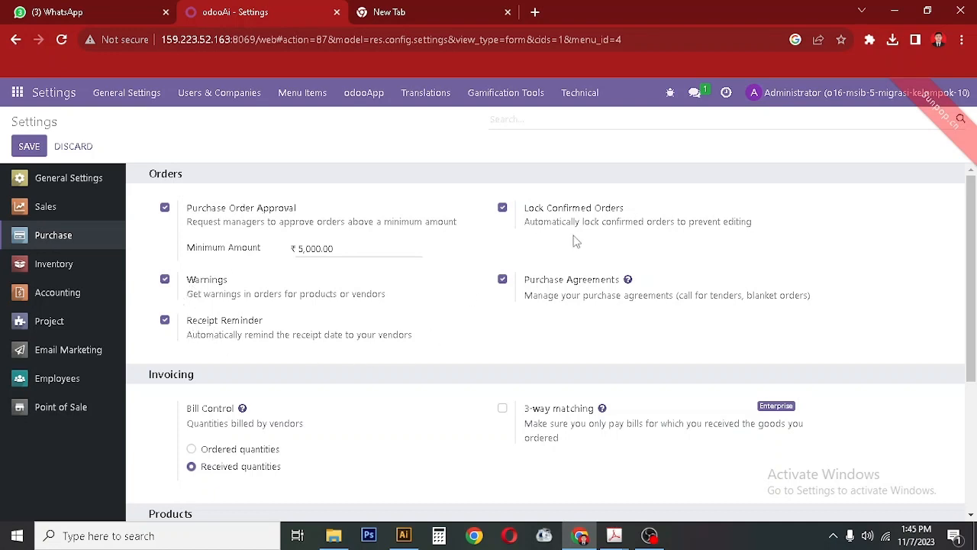
# Scroll through the Purchase settings, then switch to the Inventory settings.
pyautogui.scroll(-2, 764, 297)
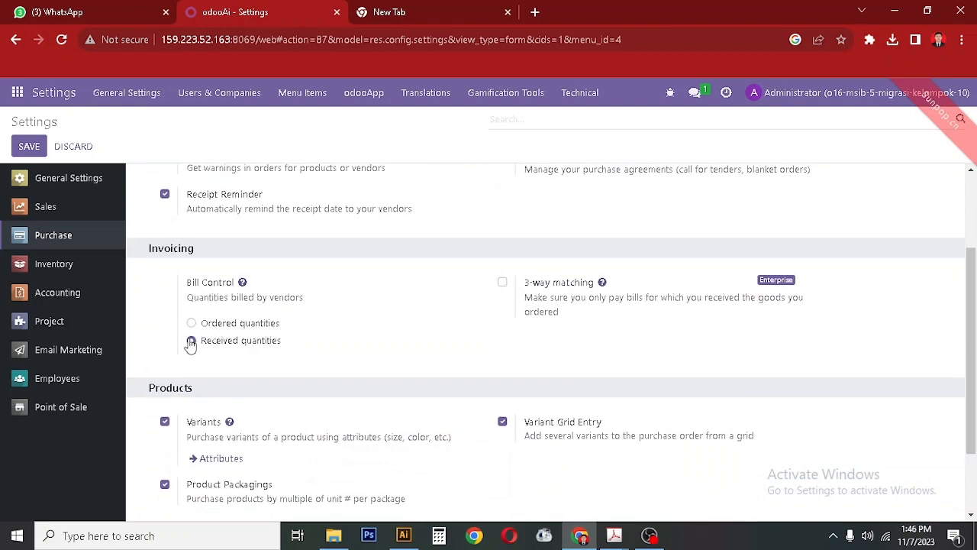
pyautogui.scroll(-2, 191, 348)
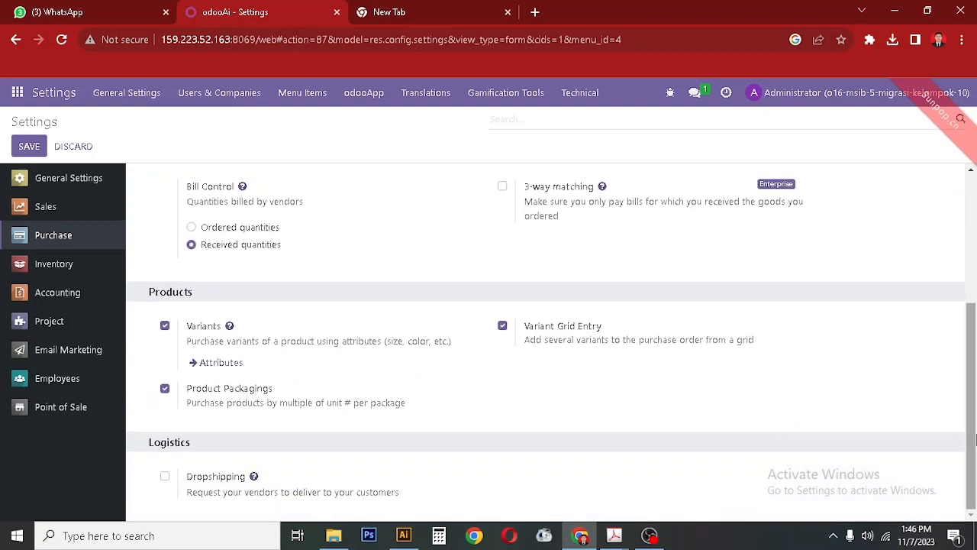
pyautogui.click(75, 273)
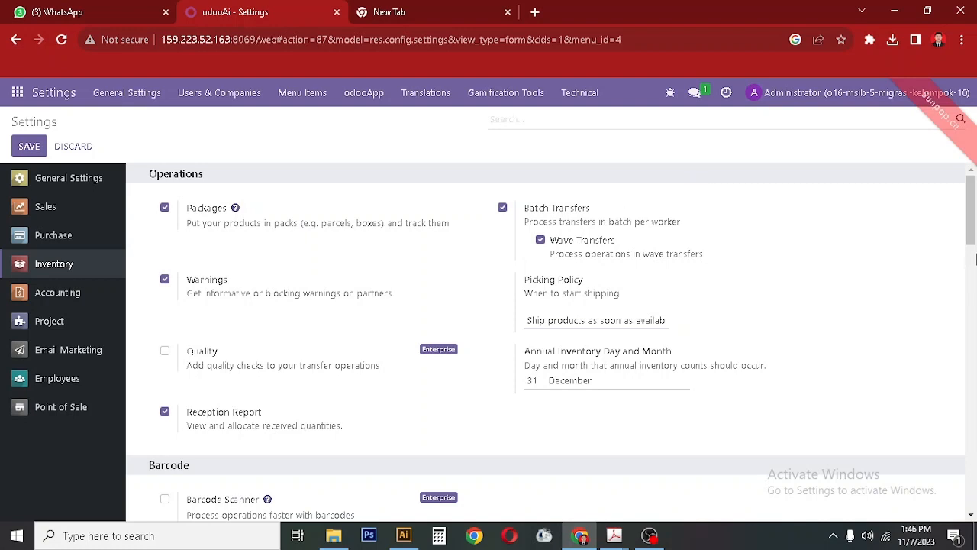
# Toggle Wave Transfers off and back on, leaving it enabled.
pyautogui.scroll(-1, 972, 222)
pyautogui.moveTo(574, 231); pyautogui.dragTo(579, 231)
pyautogui.click(541, 222)
pyautogui.click(540, 222)
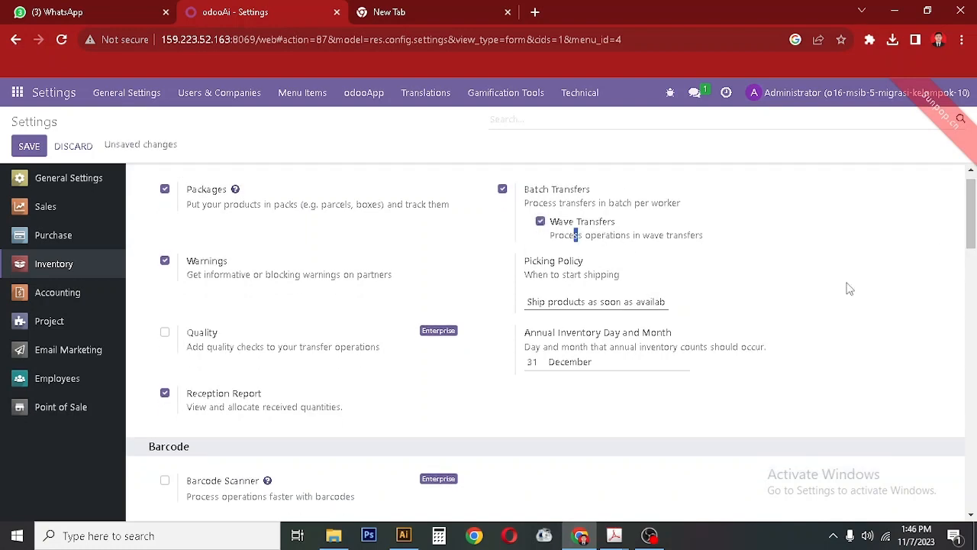
# Scroll through the remaining Inventory settings, then switch to the Accounting settings.
pyautogui.moveTo(972, 239); pyautogui.dragTo(970, 296)
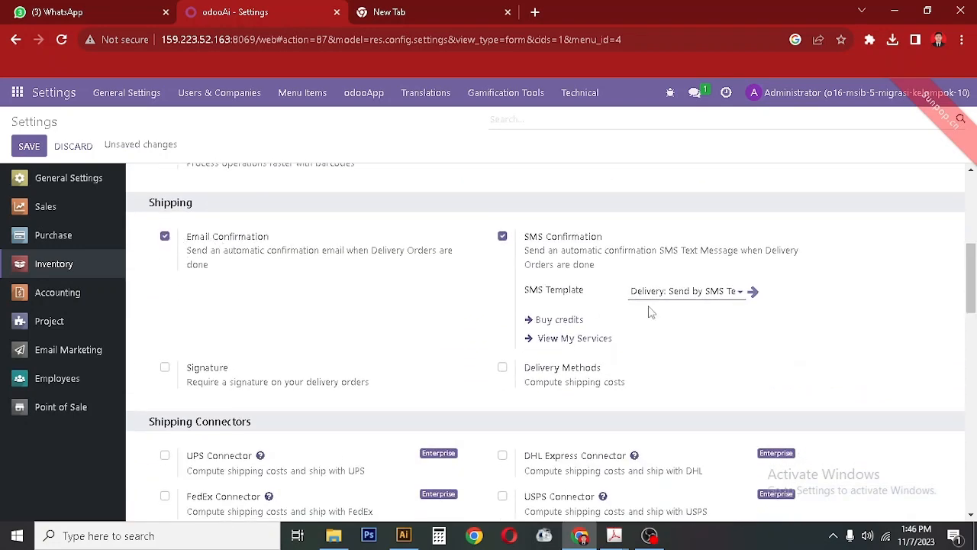
pyautogui.moveTo(976, 284)
pyautogui.mouseDown()
pyautogui.moveTo(973, 328)
pyautogui.moveTo(973, 273)
pyautogui.mouseUp()
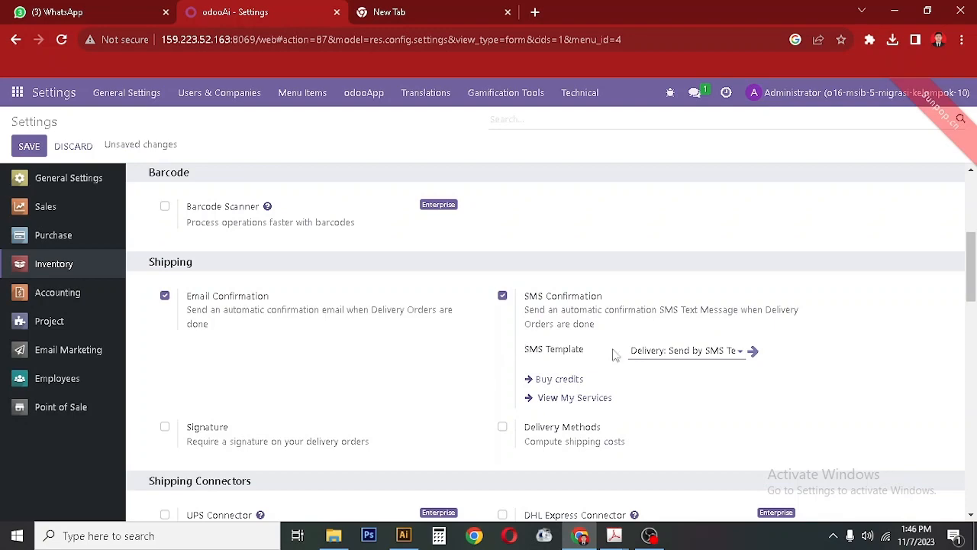
pyautogui.moveTo(973, 291); pyautogui.dragTo(973, 379)
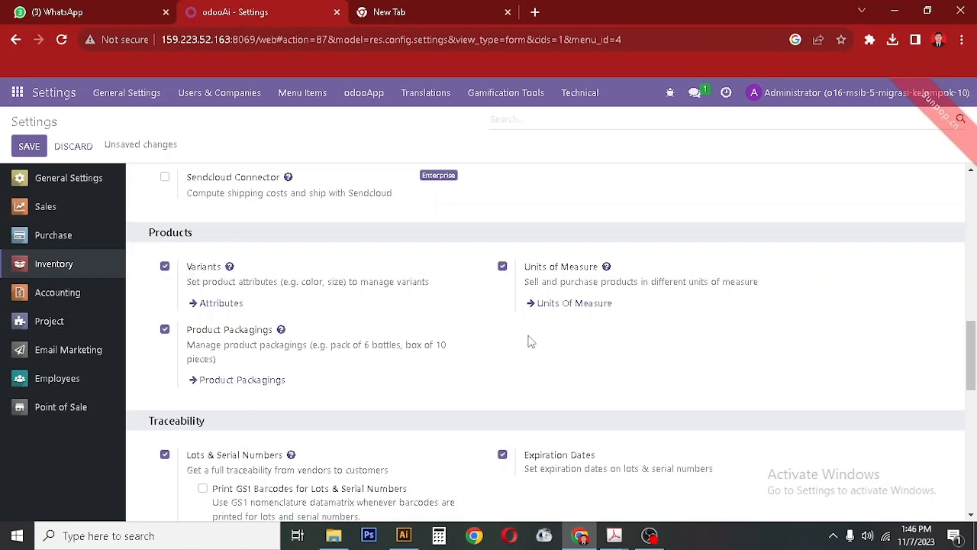
pyautogui.moveTo(971, 356); pyautogui.dragTo(973, 395)
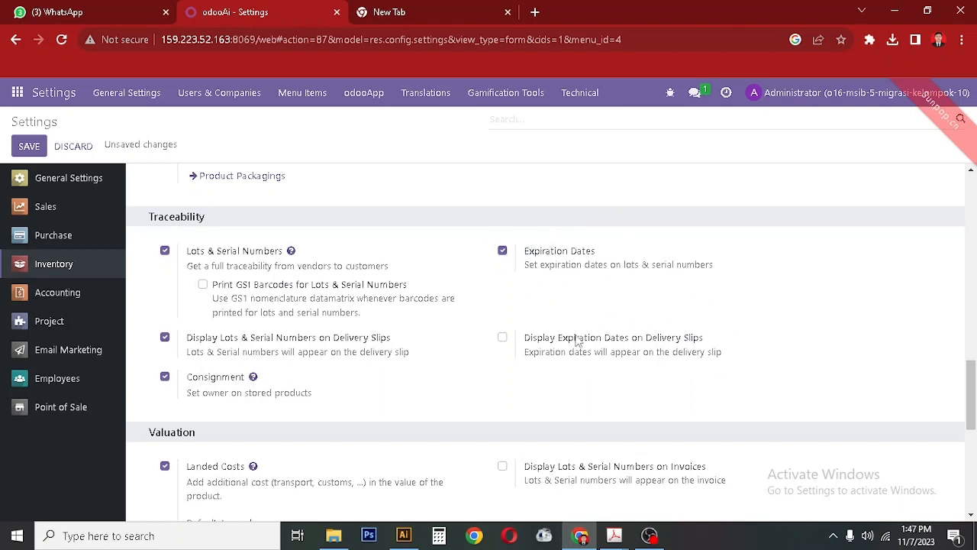
pyautogui.scroll(-3, 855, 366)
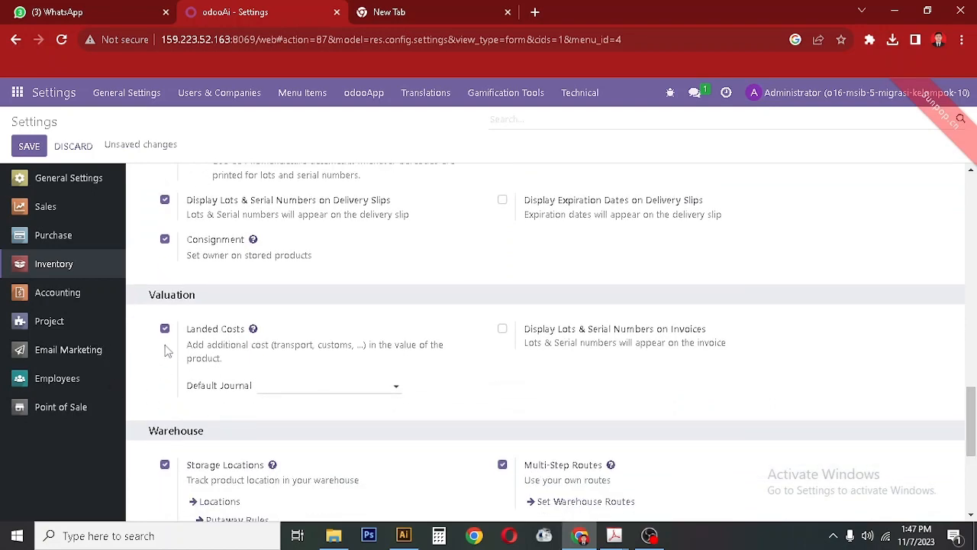
pyautogui.scroll(-3, 971, 420)
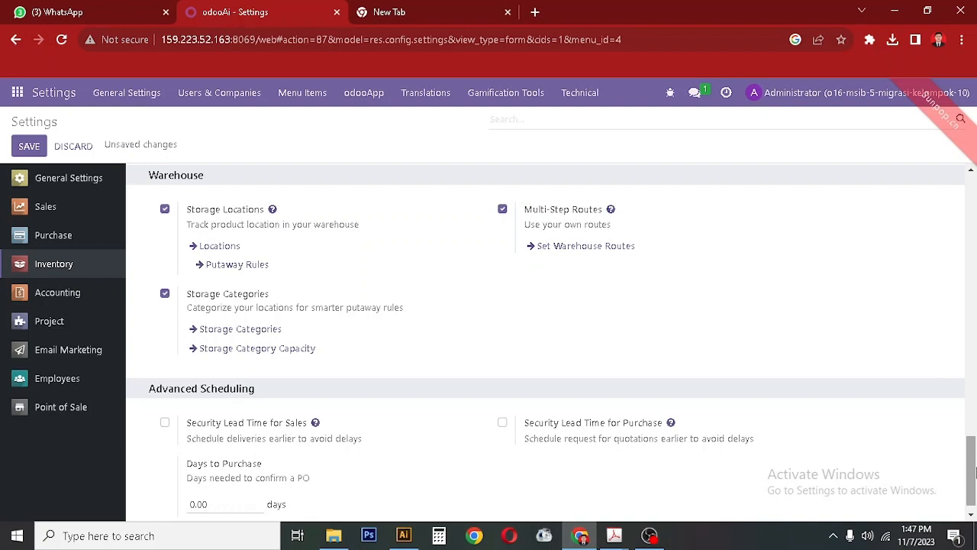
pyautogui.scroll(-1, 971, 443)
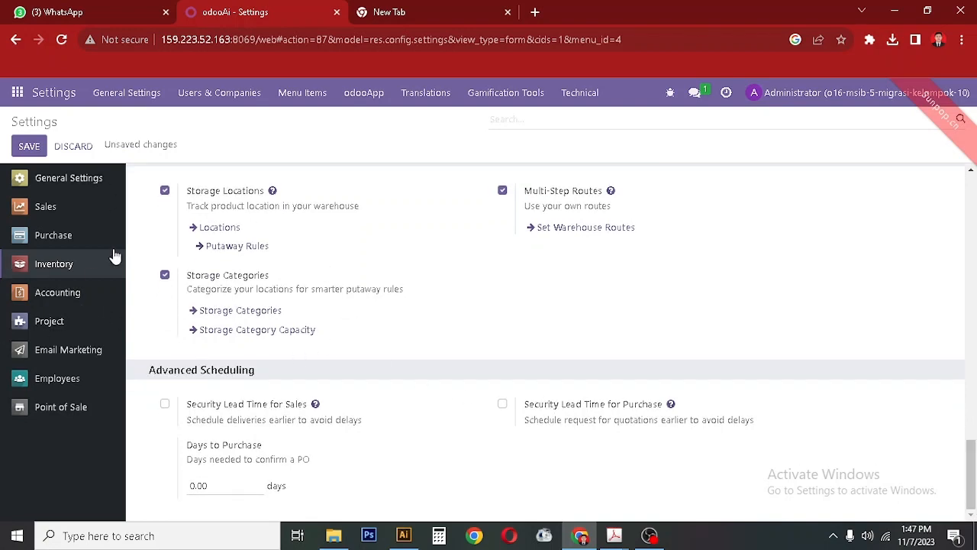
pyautogui.click(73, 302)
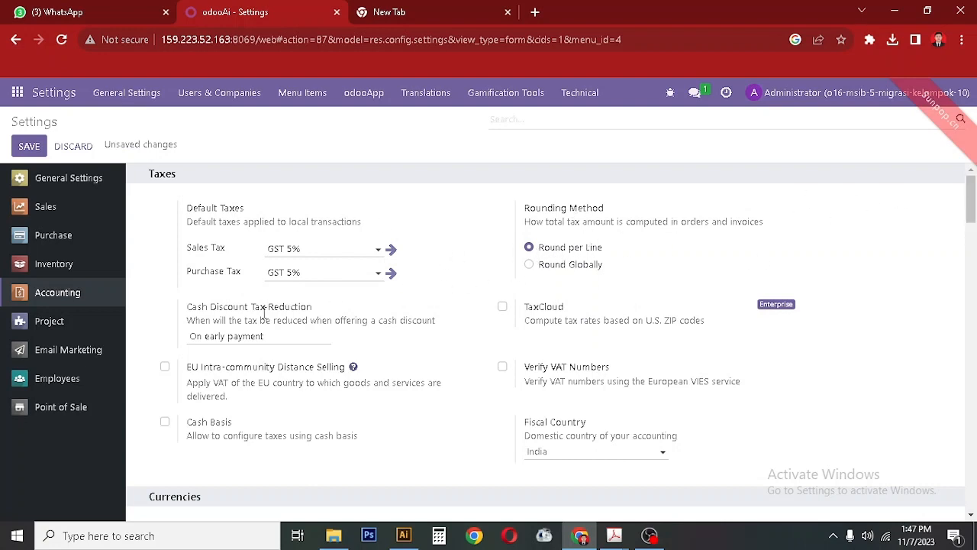
pyautogui.scroll(-3, 672, 262)
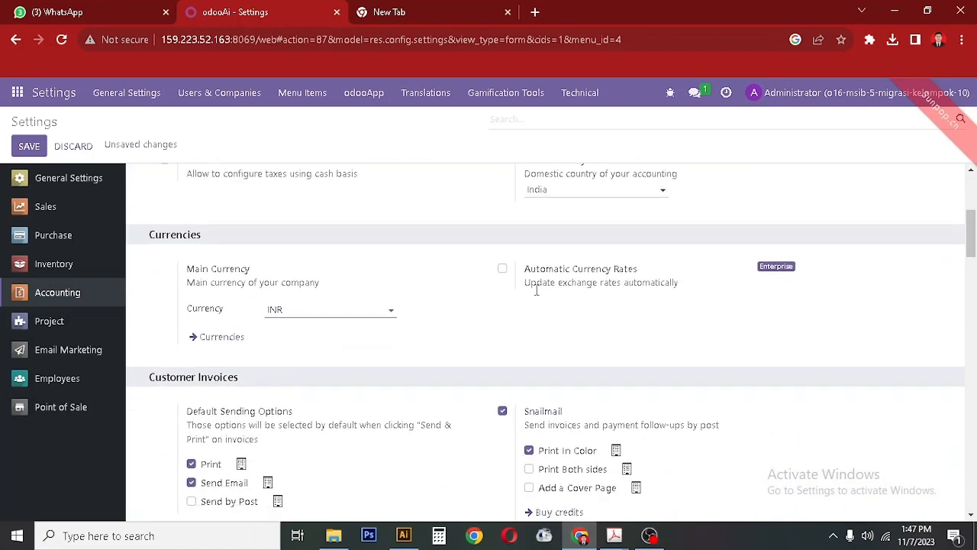
pyautogui.click(359, 311)
pyautogui.click(145, 316)
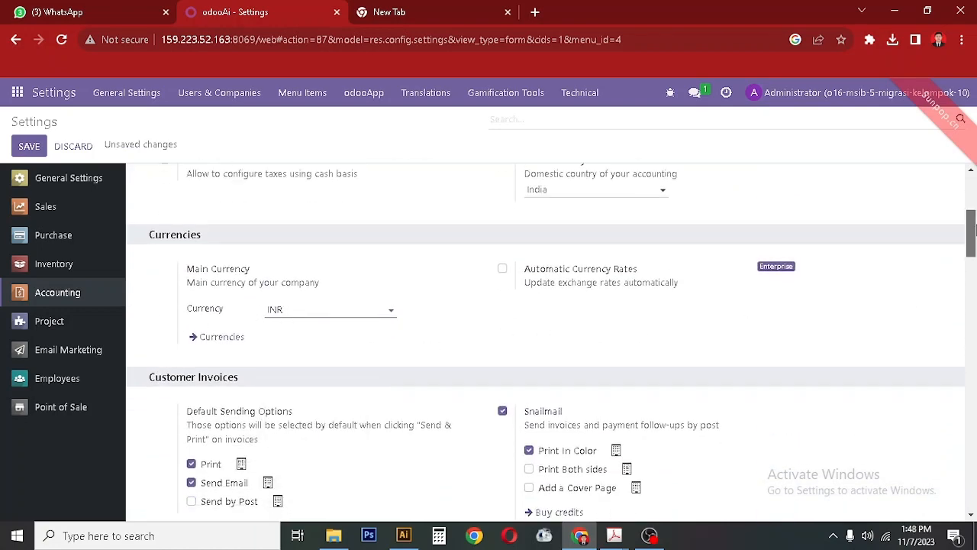
pyautogui.scroll(-1, 316, 284)
pyautogui.scroll(-4, 950, 261)
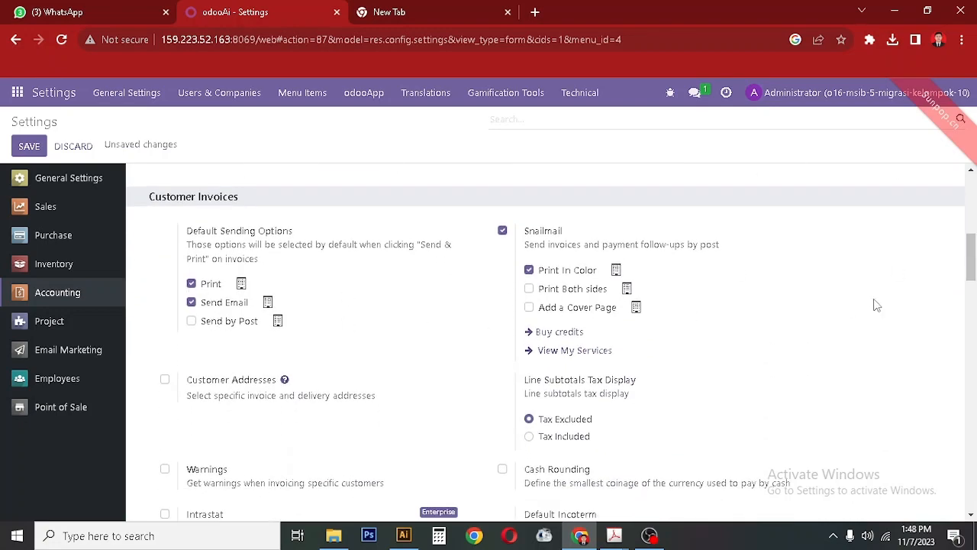
pyautogui.click(976, 284)
pyautogui.moveTo(976, 285); pyautogui.dragTo(972, 234)
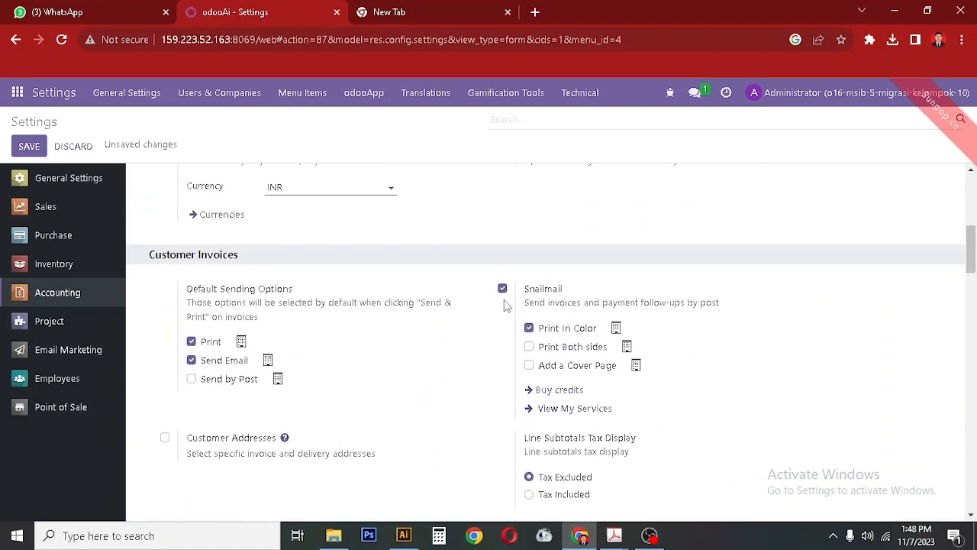
pyautogui.scroll(-1, 946, 278)
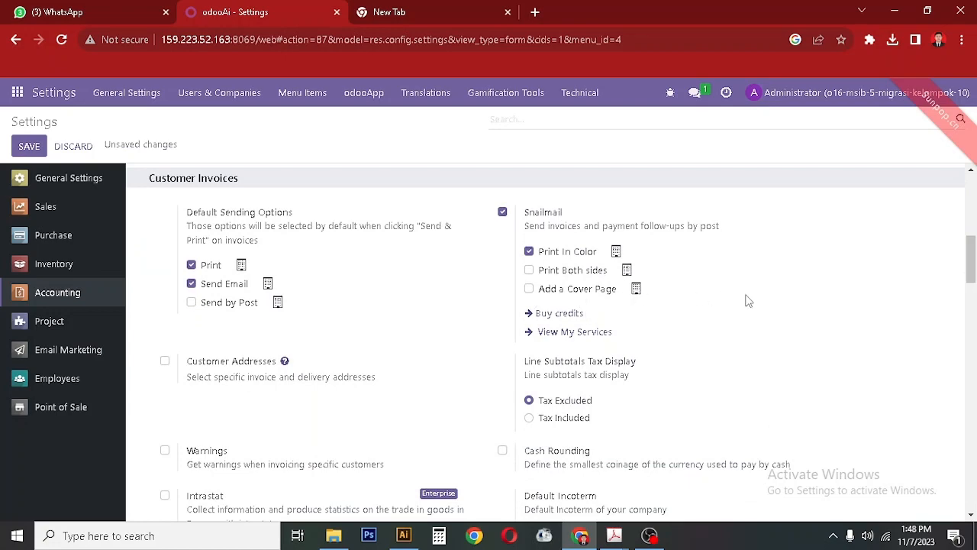
pyautogui.moveTo(976, 272)
pyautogui.mouseDown()
pyautogui.moveTo(976, 295)
pyautogui.moveTo(976, 282)
pyautogui.mouseUp()
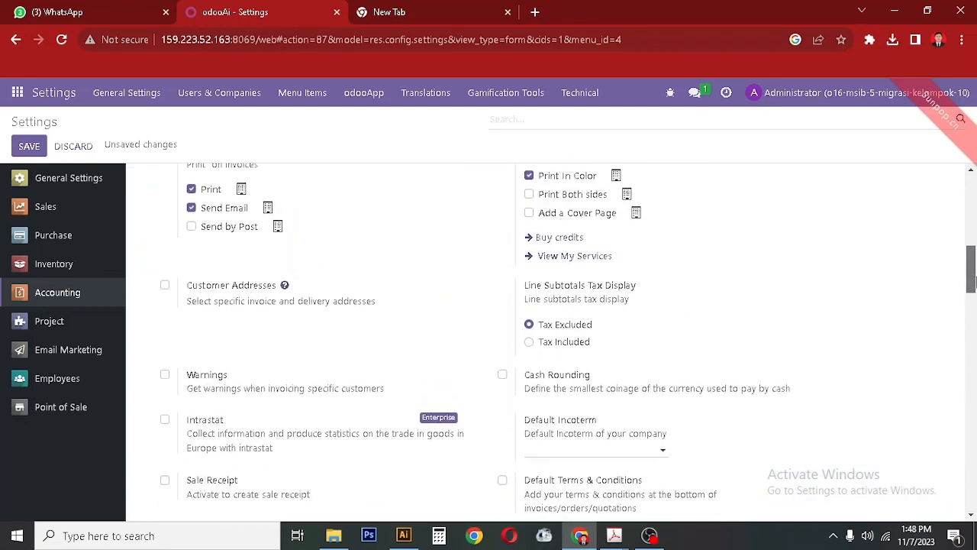
pyautogui.scroll(2, 305, 286)
pyautogui.moveTo(459, 322); pyautogui.dragTo(423, 404)
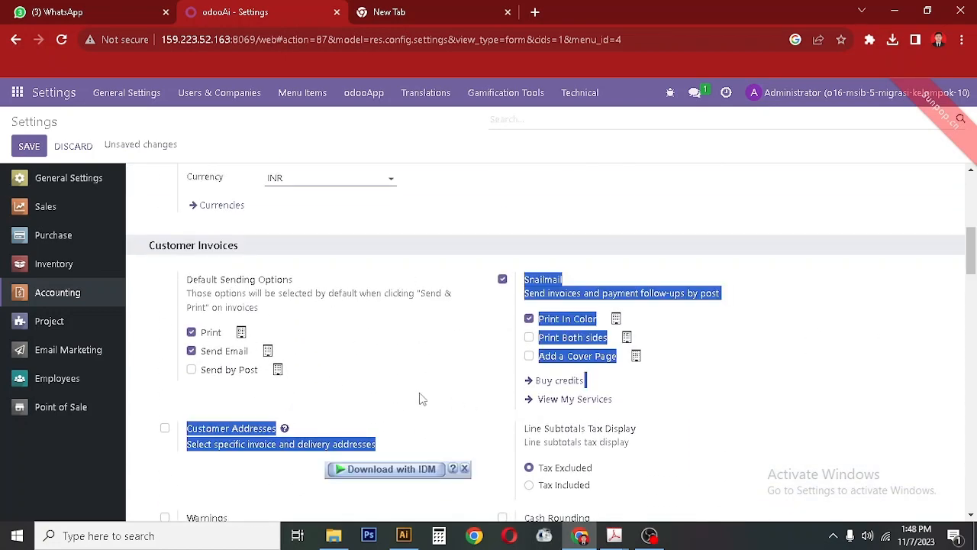
pyautogui.click(148, 394)
pyautogui.moveTo(972, 264); pyautogui.dragTo(976, 309)
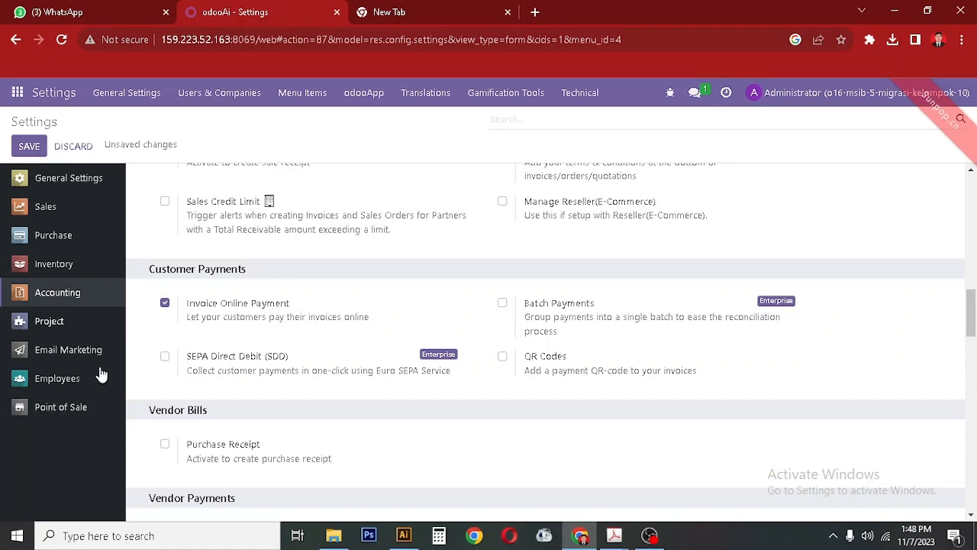
pyautogui.moveTo(972, 325); pyautogui.dragTo(972, 386)
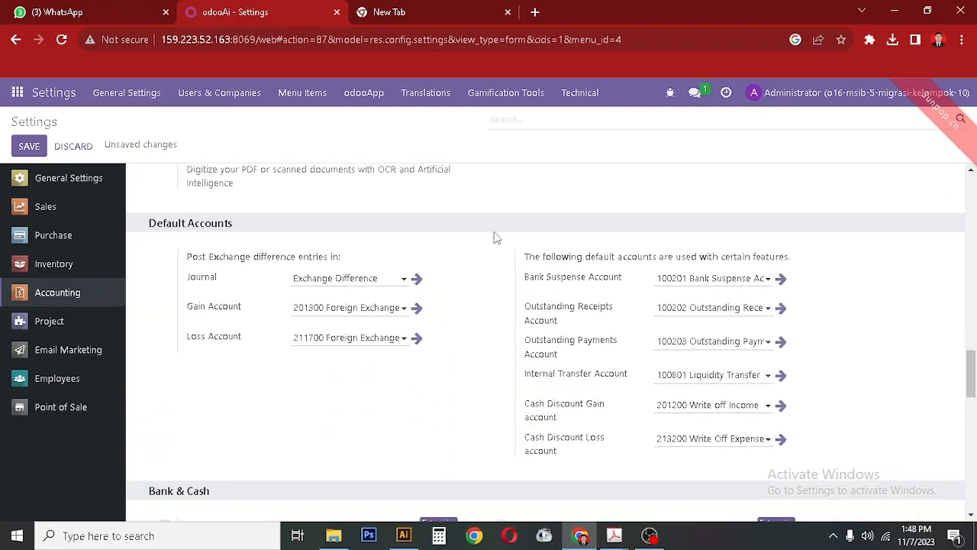
pyautogui.moveTo(391, 297); pyautogui.dragTo(180, 312)
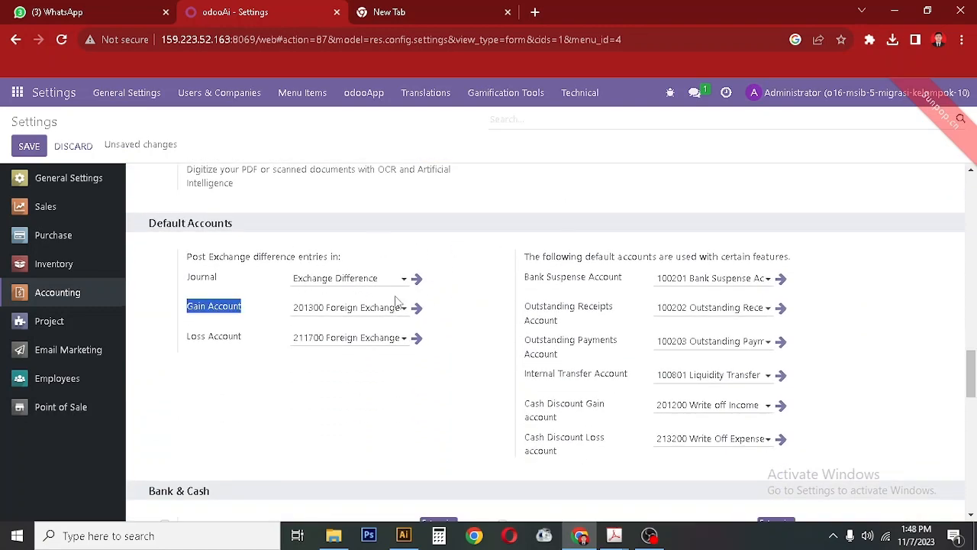
pyautogui.click(164, 314)
pyautogui.moveTo(973, 383); pyautogui.dragTo(972, 465)
pyautogui.moveTo(976, 491); pyautogui.dragTo(976, 504)
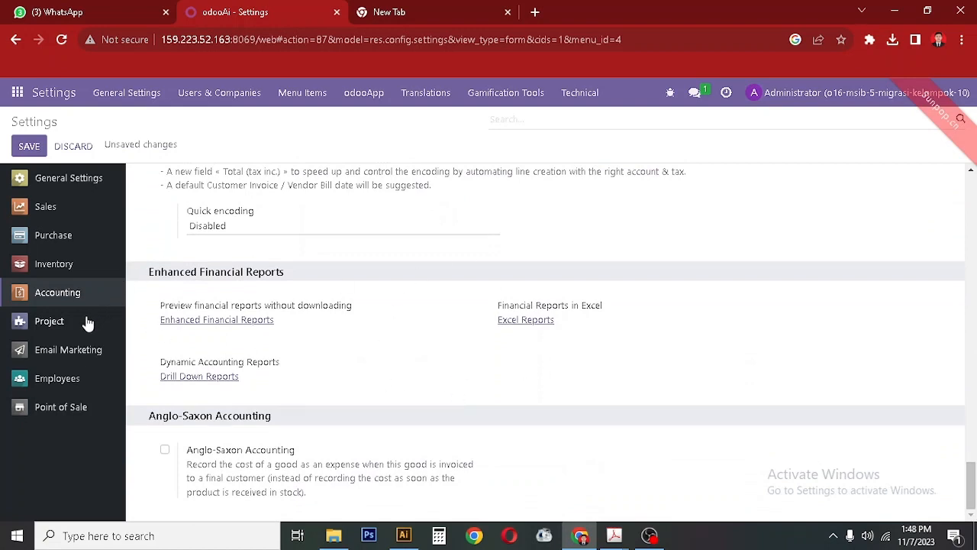
# Skim Project and Employees, then review Point of Sale settings down to Cash and Bank payment methods.
pyautogui.click(56, 328)
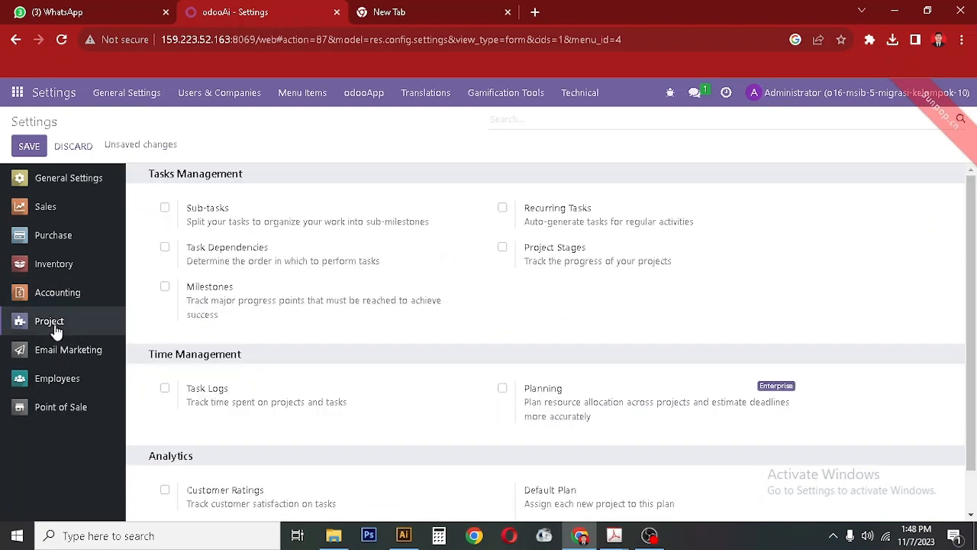
pyautogui.click(54, 381)
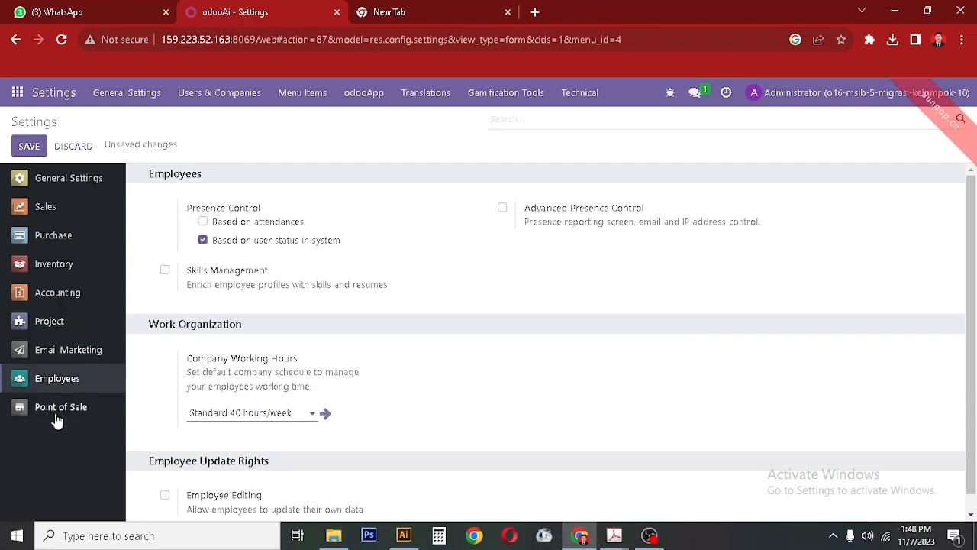
pyautogui.click(60, 417)
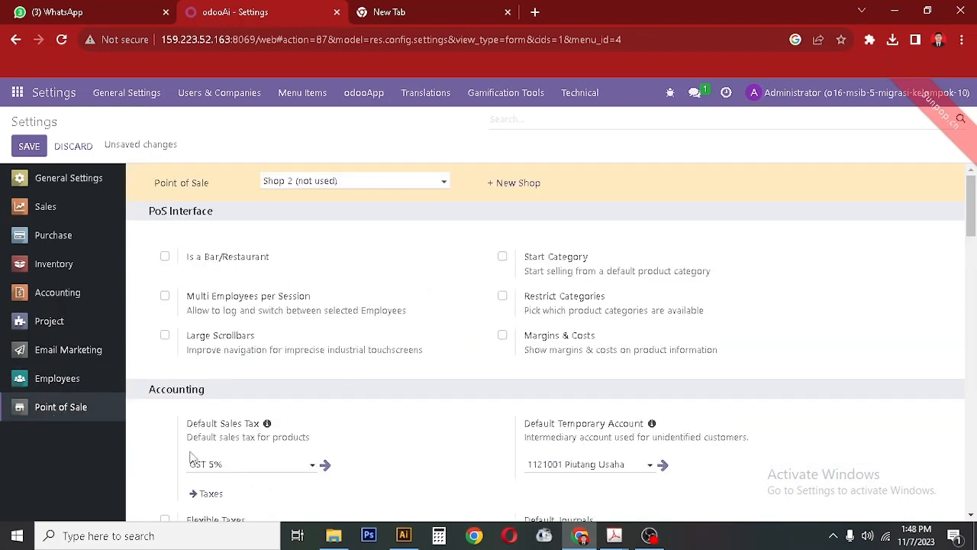
pyautogui.scroll(-2, 975, 290)
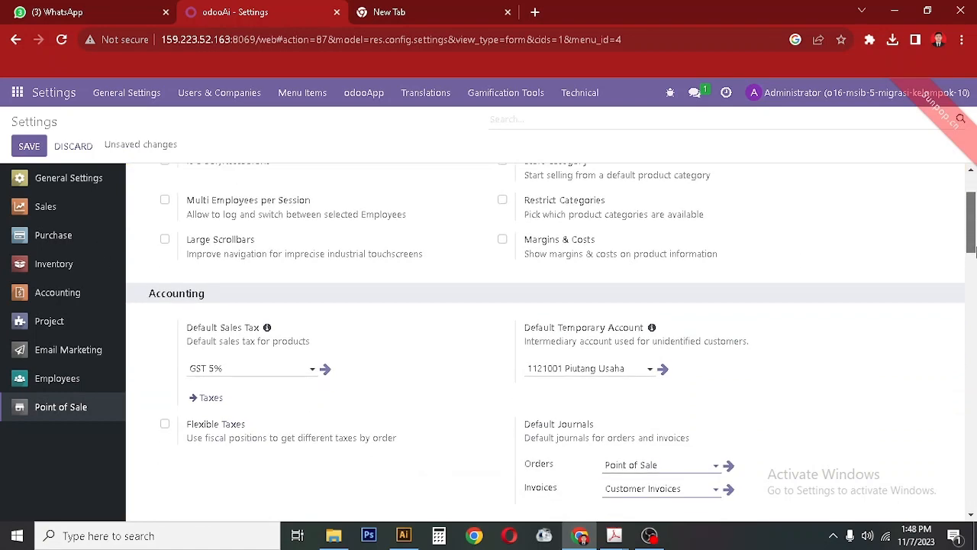
pyautogui.scroll(2, 971, 225)
pyautogui.scroll(-2, 973, 226)
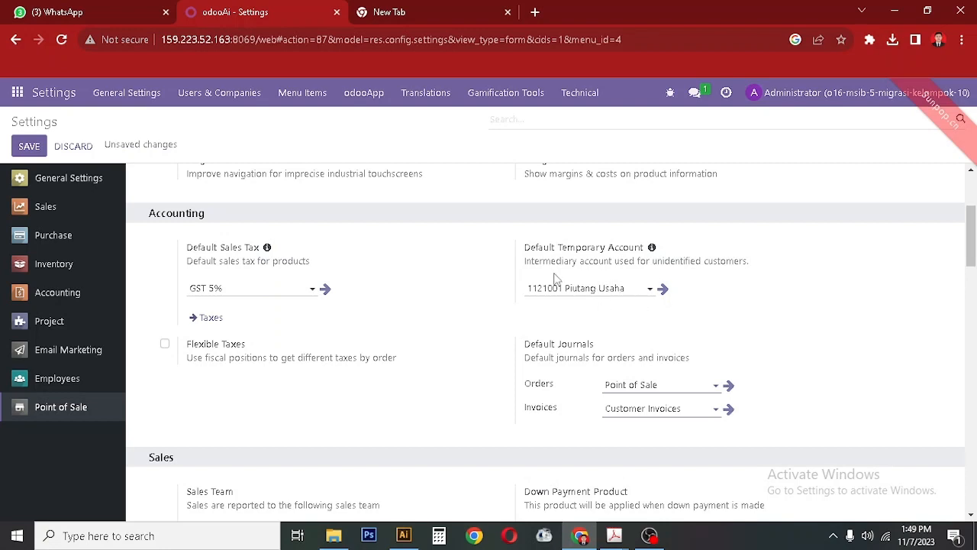
pyautogui.scroll(-2, 933, 313)
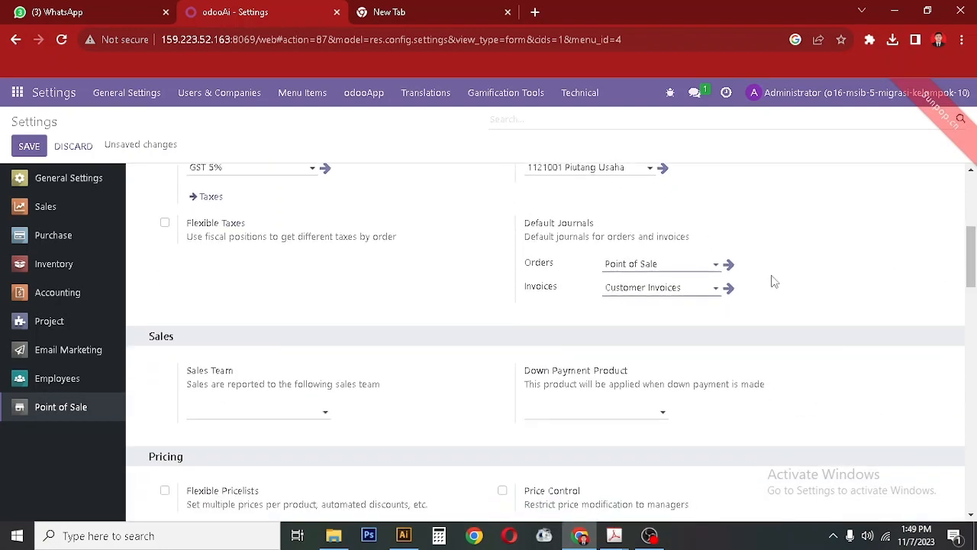
pyautogui.scroll(-3, 976, 293)
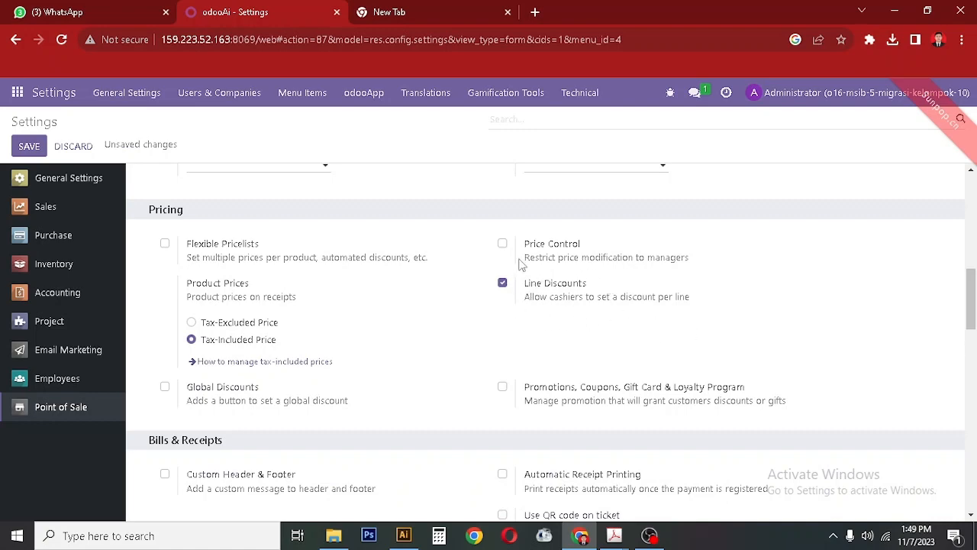
pyautogui.moveTo(971, 310); pyautogui.dragTo(974, 373)
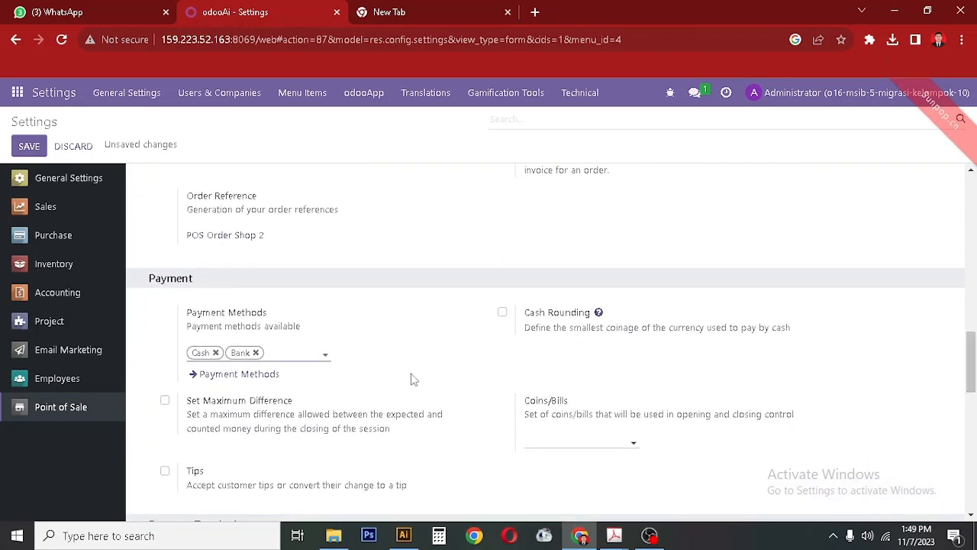
# Review the Bank payment method, leave its Outstanding Account empty, and return to Payment Methods.
pyautogui.click(225, 376)
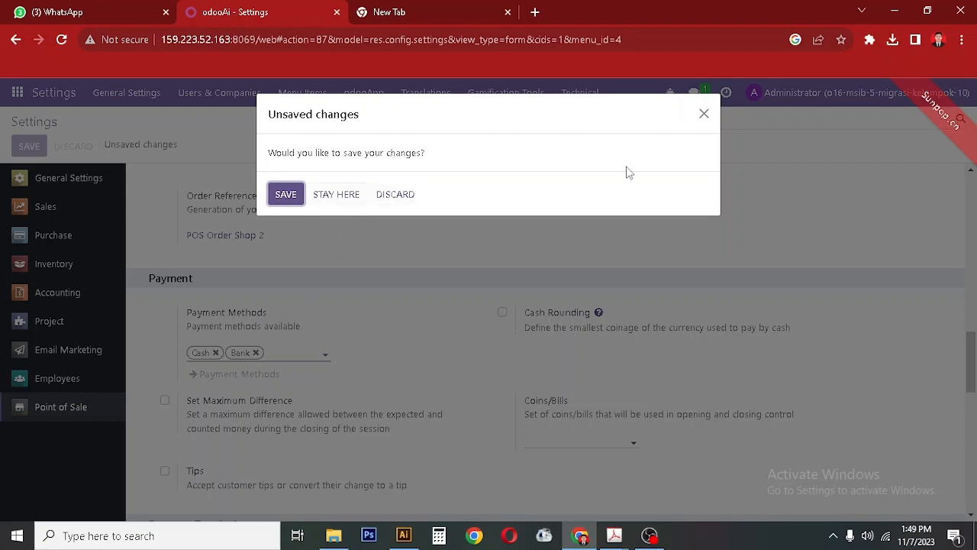
pyautogui.click(703, 115)
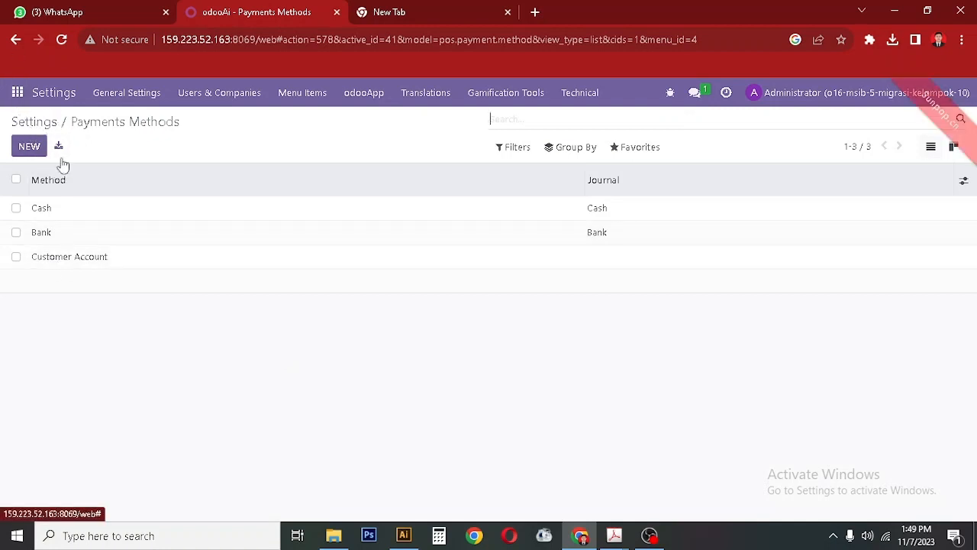
pyautogui.click(96, 241)
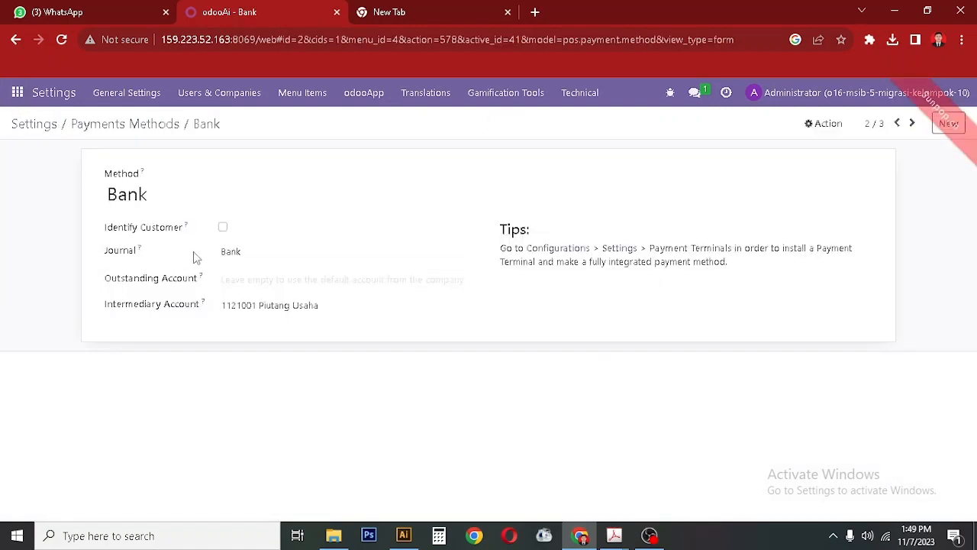
pyautogui.click(239, 280)
pyautogui.click(90, 235)
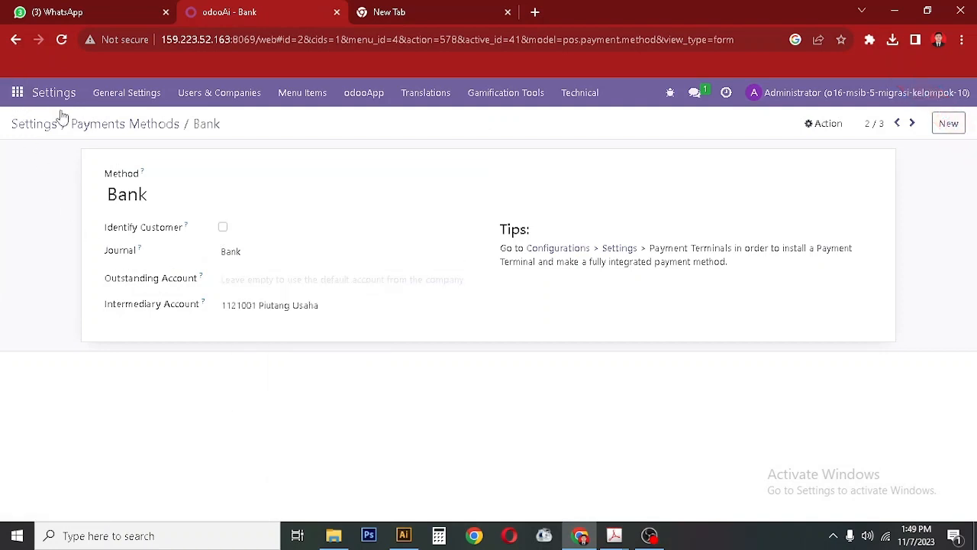
pyautogui.click(111, 135)
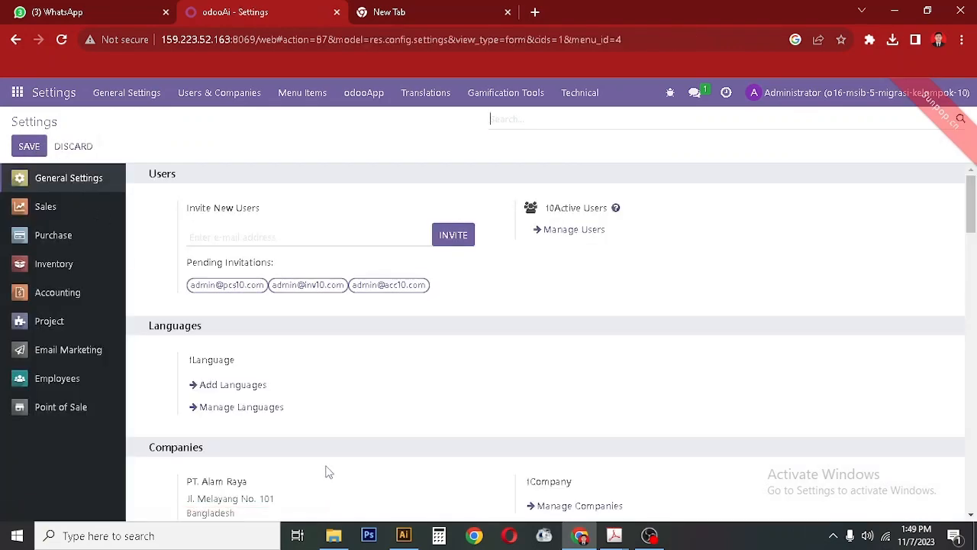
# Show the Point of Sale settings and briefly view the company profile outside the browser.
pyautogui.click(52, 407)
pyautogui.scroll(-10, 450, 416)
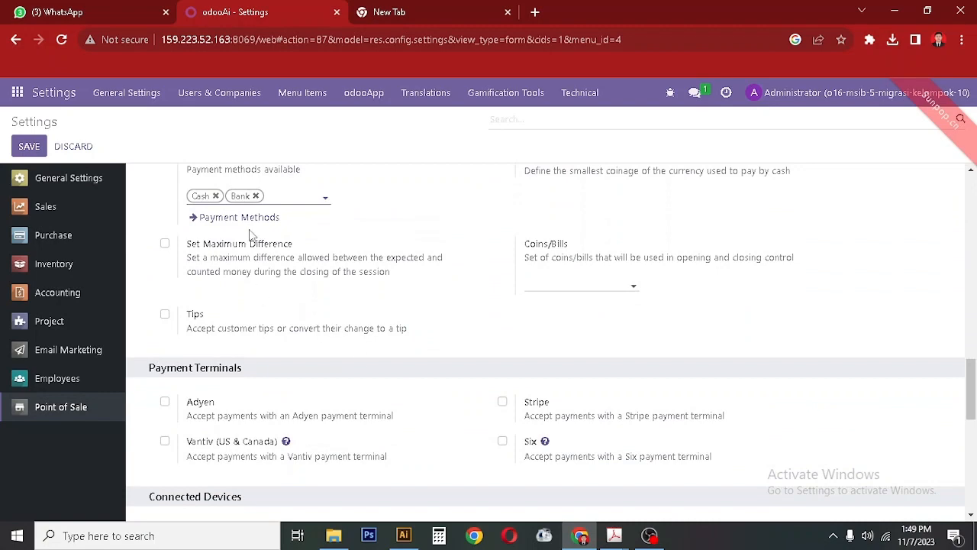
pyautogui.scroll(2, 305, 372)
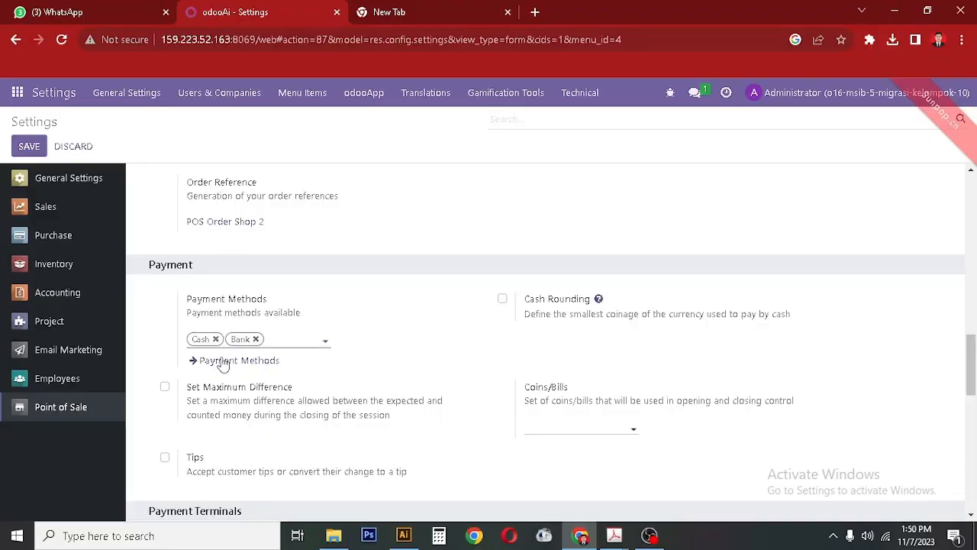
pyautogui.click(589, 537)
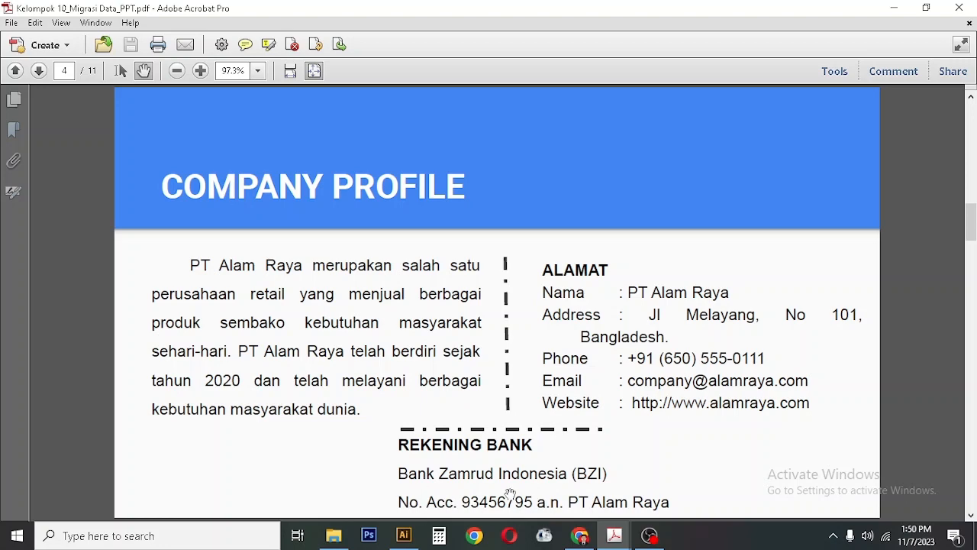
pyautogui.click(578, 535)
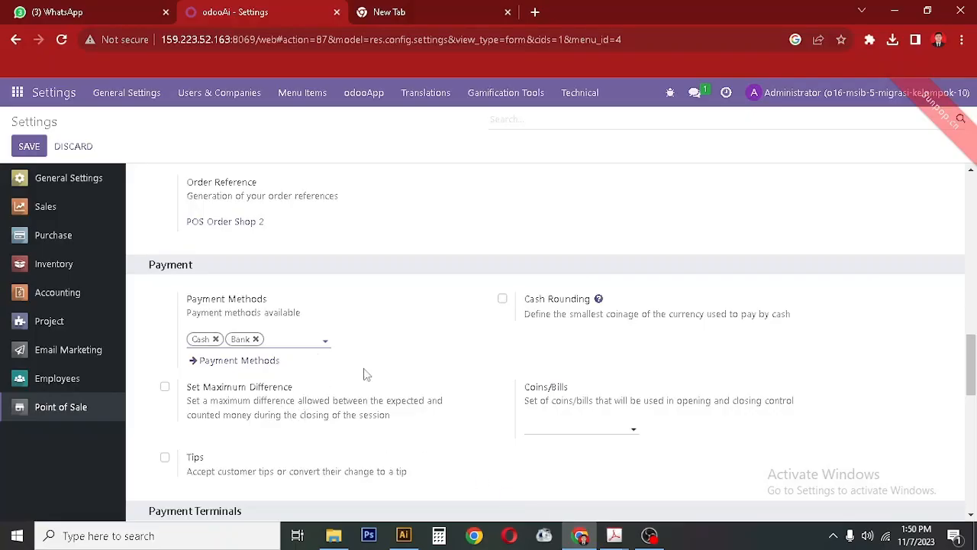
# Check the Point of Sale loading limits: 20,000 products and 100 partners.
pyautogui.scroll(-5, 430, 398)
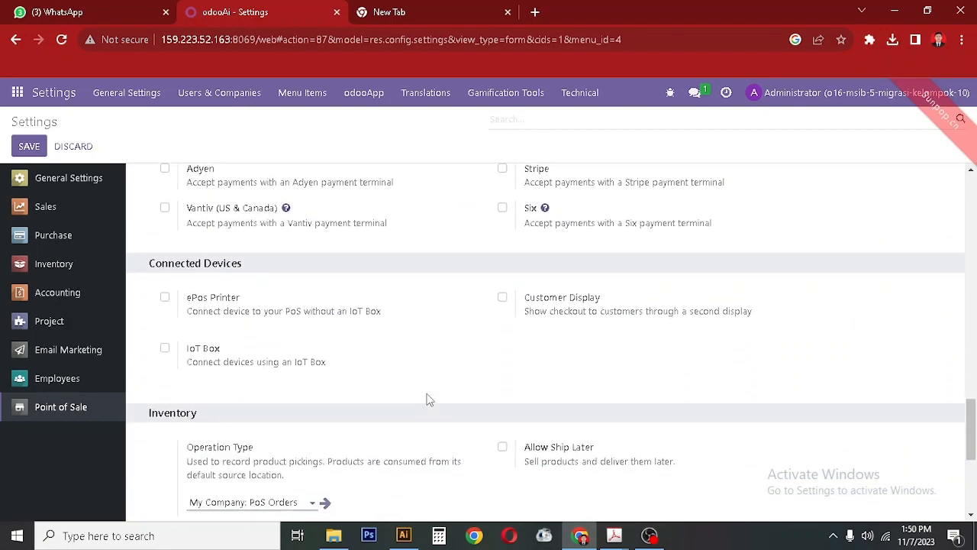
pyautogui.scroll(-4, 430, 399)
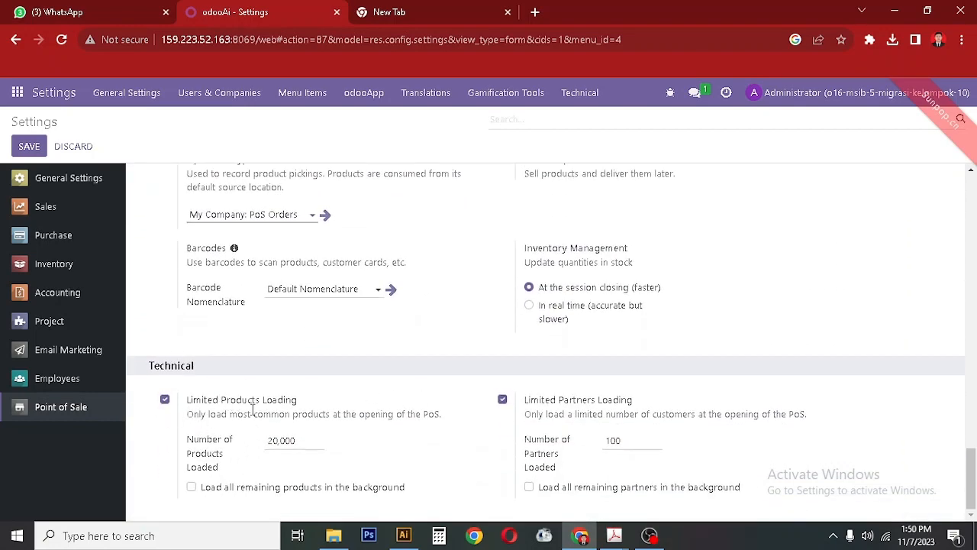
pyautogui.click(295, 441)
pyautogui.click(640, 442)
pyautogui.moveTo(971, 475); pyautogui.dragTo(972, 177)
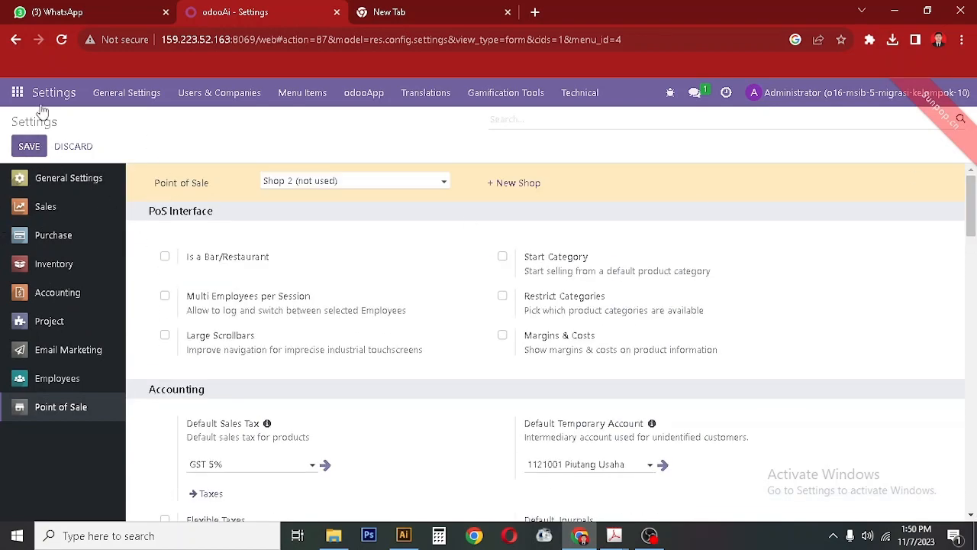
# Save the Point of Sale settings and go to the users list.
pyautogui.click(27, 152)
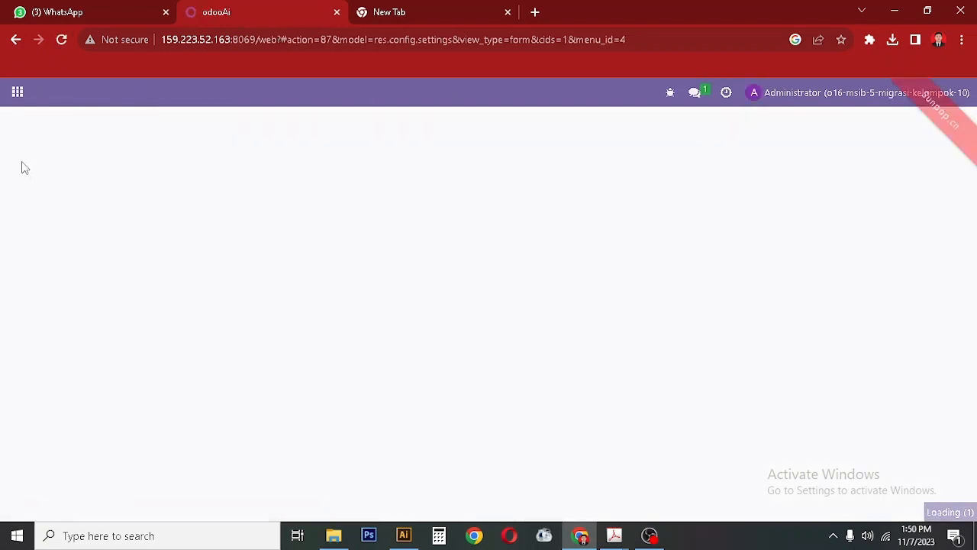
pyautogui.click(17, 92)
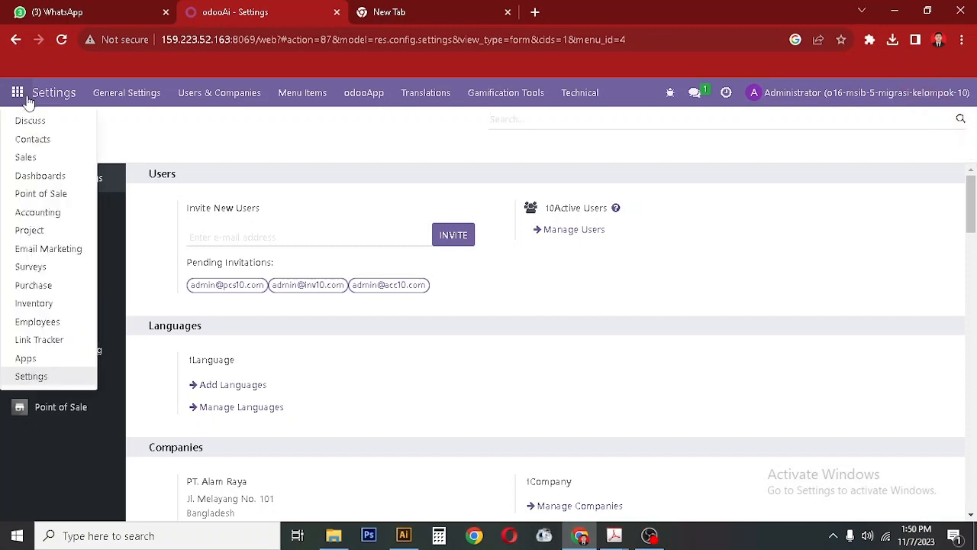
pyautogui.click(305, 154)
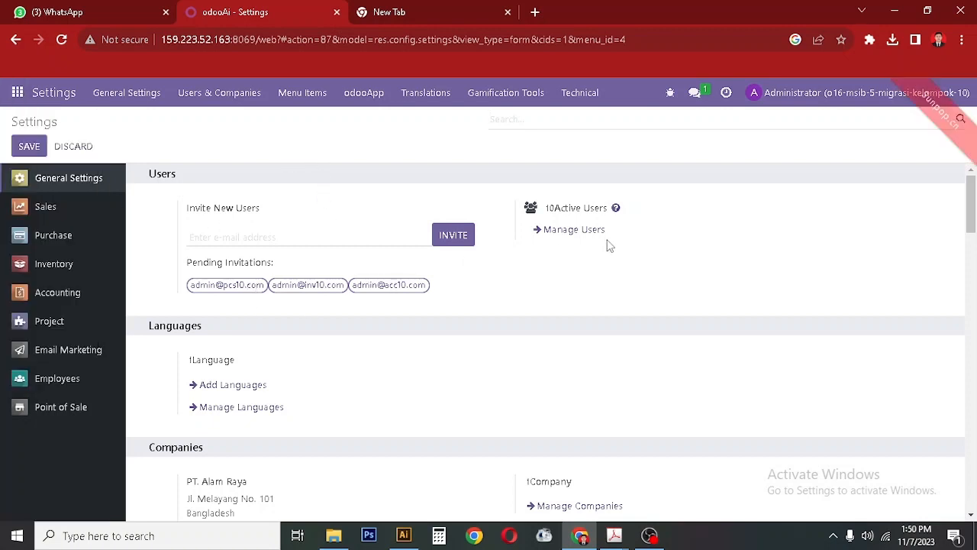
pyautogui.click(578, 229)
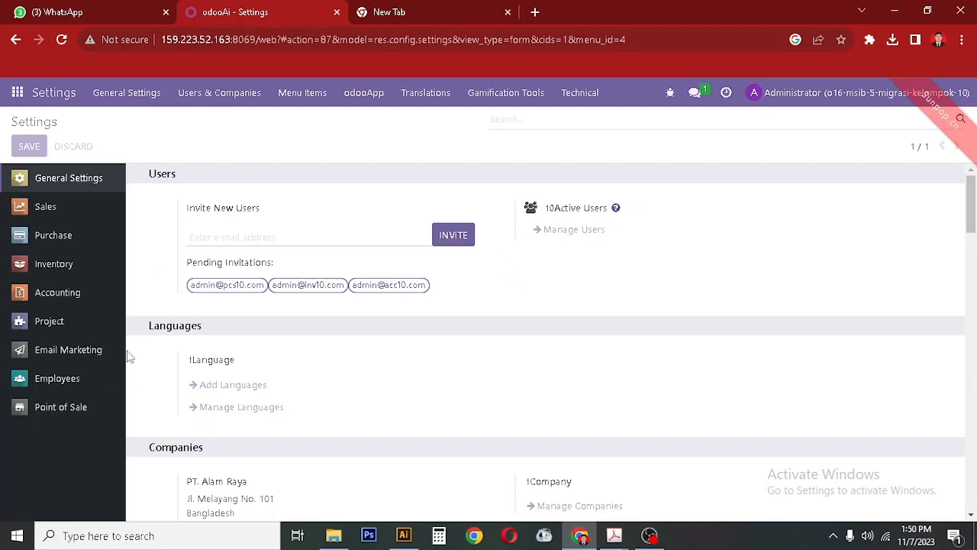
# Log out of the administrator account and bring the company profile PDF to the front.
pyautogui.click(856, 101)
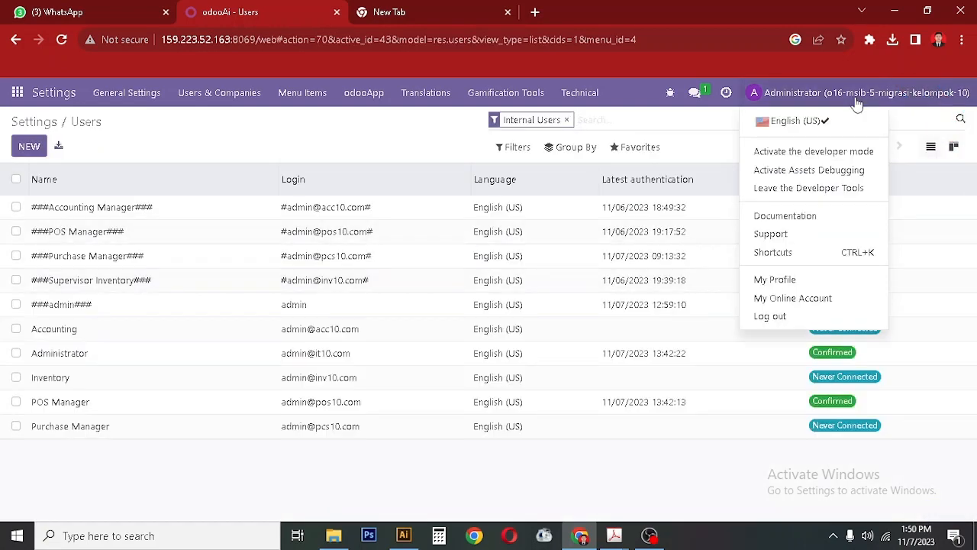
pyautogui.click(809, 319)
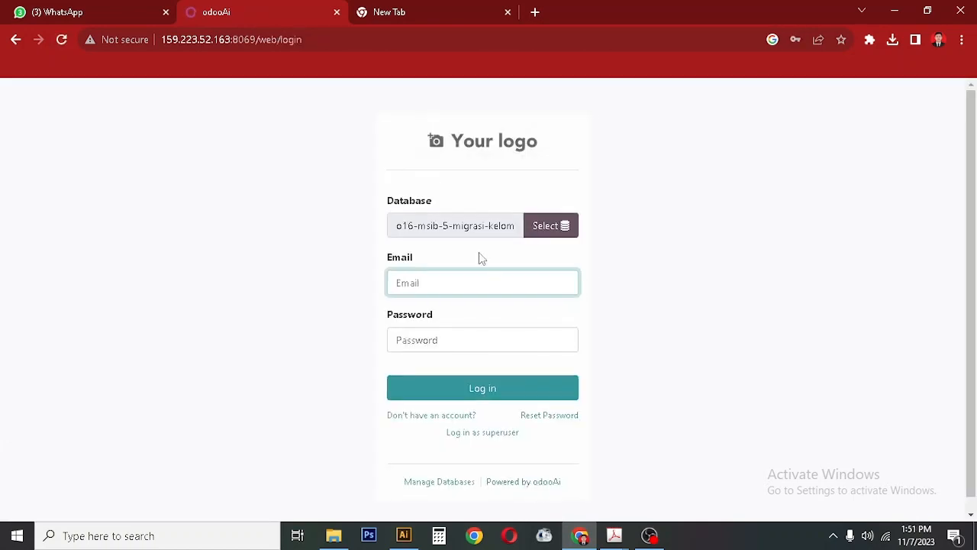
pyautogui.click(471, 288)
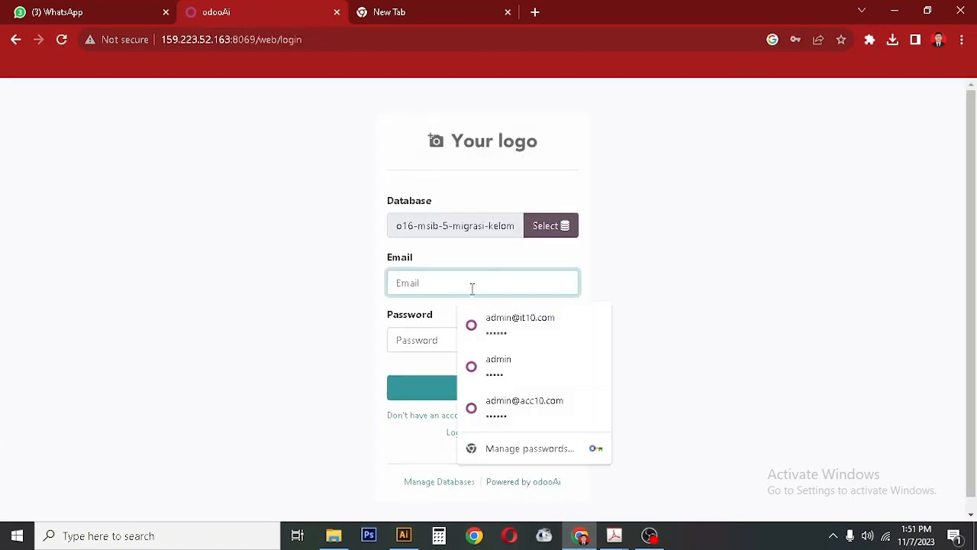
pyautogui.click(582, 539)
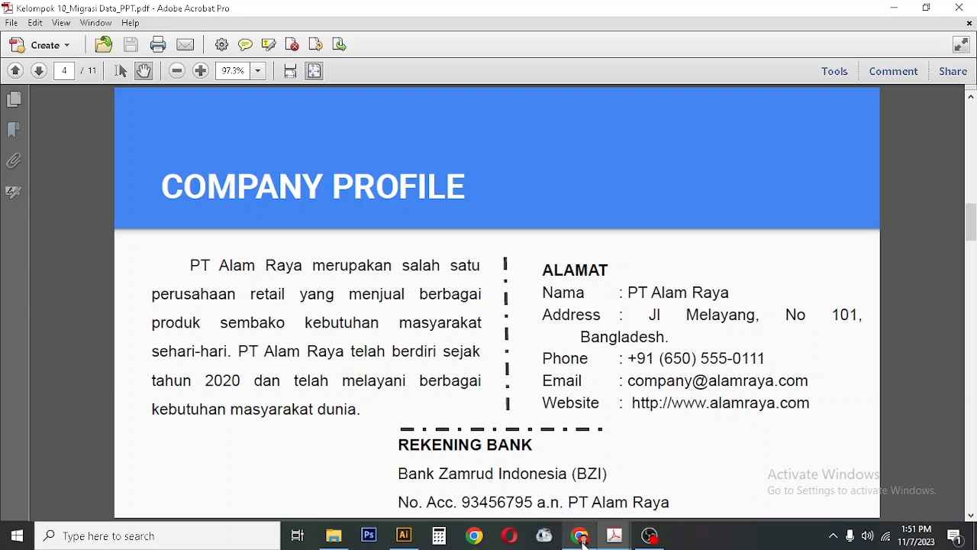
# Switch to the Data User PDF of role logins, then return to the Odoo login page.
pyautogui.click(582, 539)
pyautogui.click(582, 539)
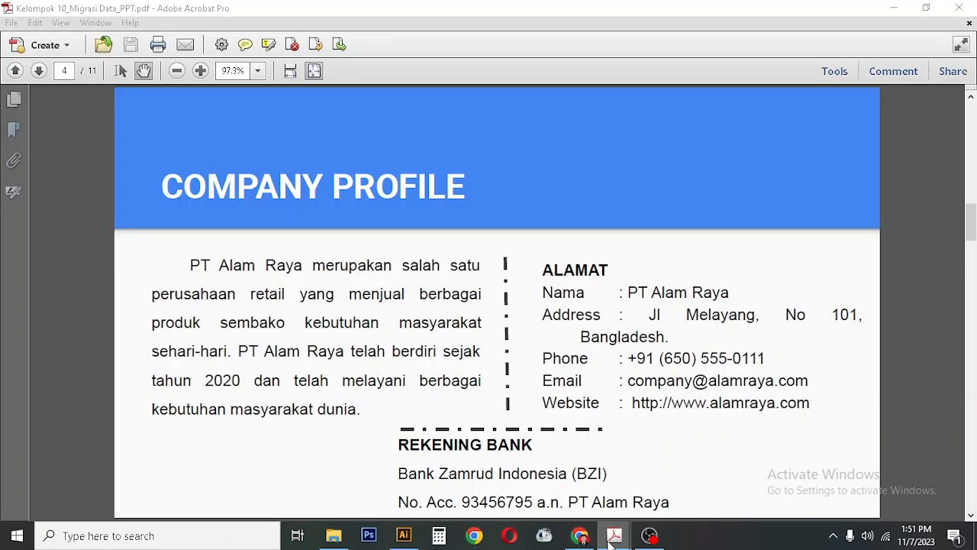
pyautogui.moveTo(612, 539)
pyautogui.click(546, 470)
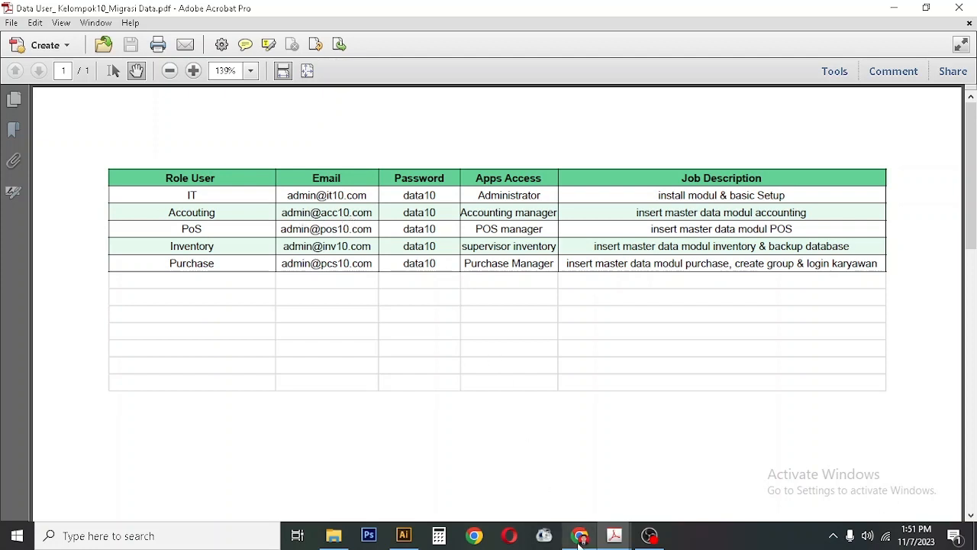
pyautogui.click(579, 541)
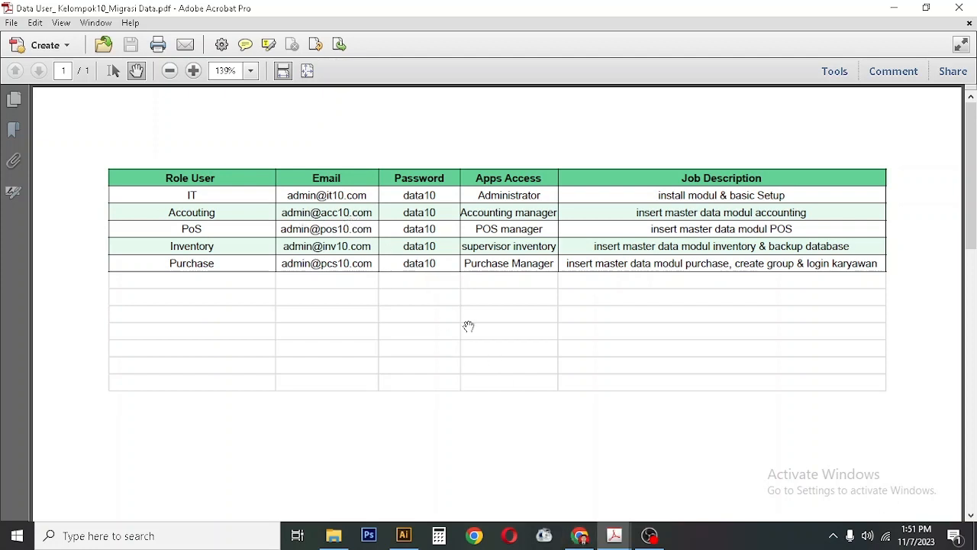
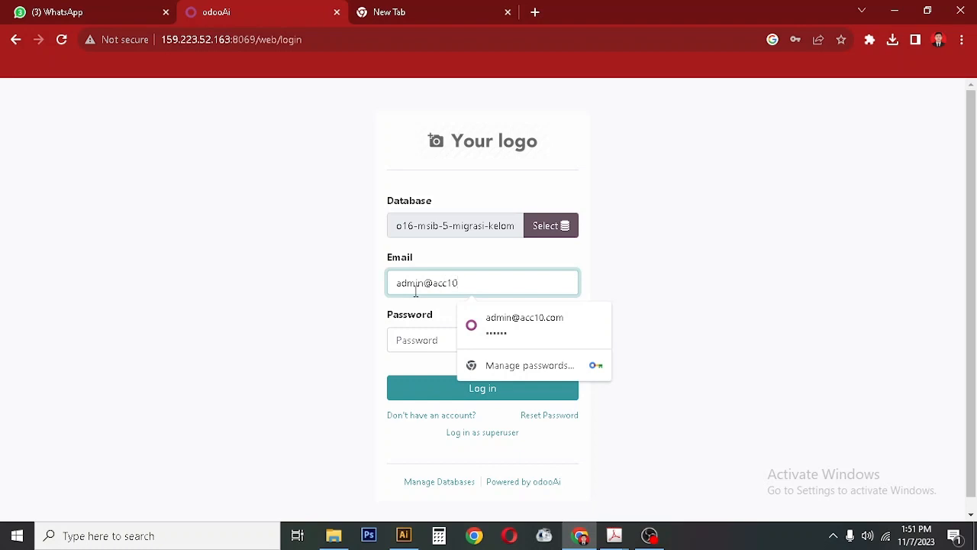
# Log into Odoo with the Accounting user's email and password from the Data User PDF.
pyautogui.click(416, 336)
pyautogui.click(615, 536)
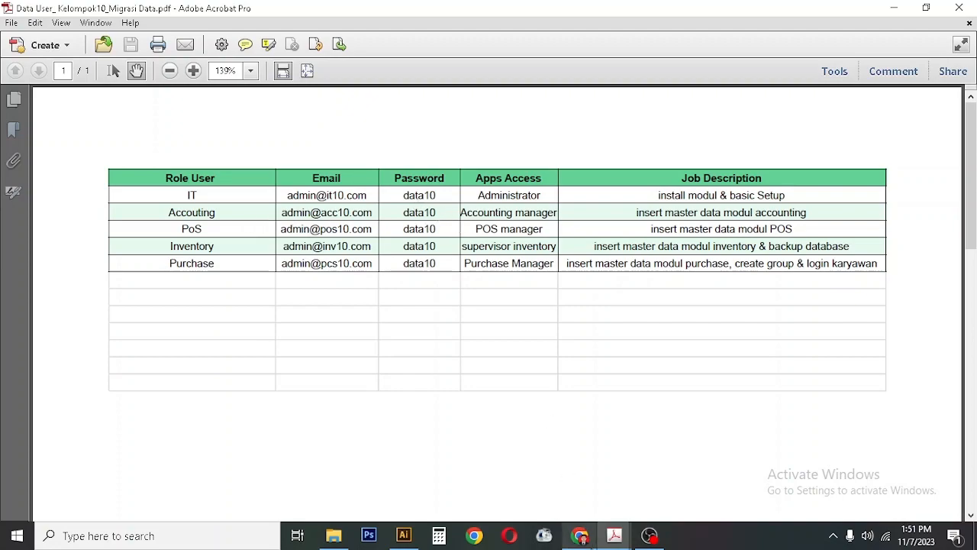
pyautogui.click(580, 535)
pyautogui.write('••')
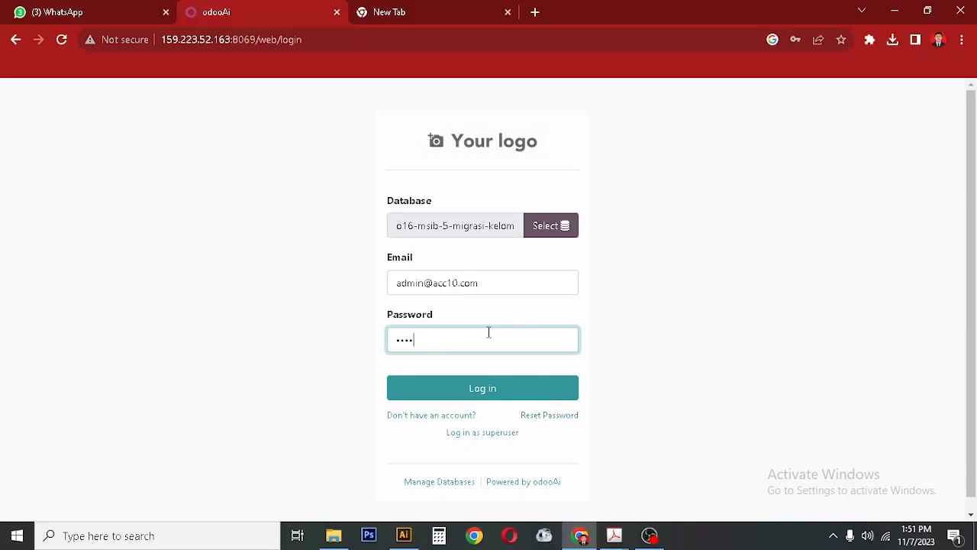
pyautogui.click(472, 391)
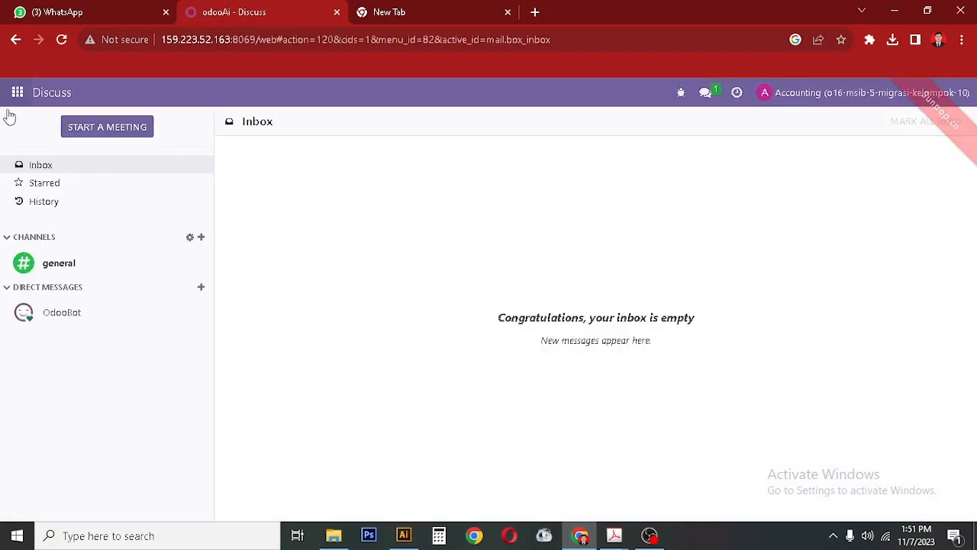
pyautogui.click(6, 98)
pyautogui.click(813, 101)
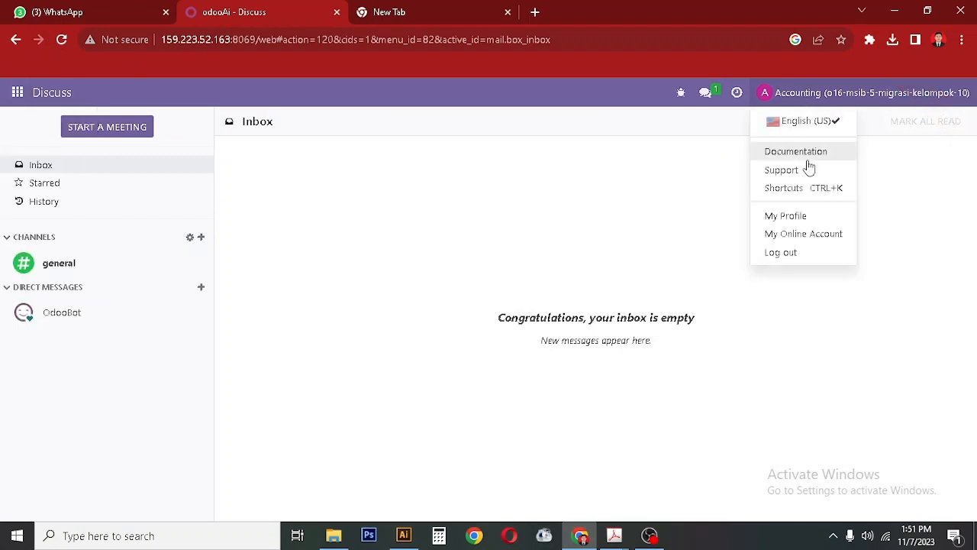
pyautogui.click(12, 92)
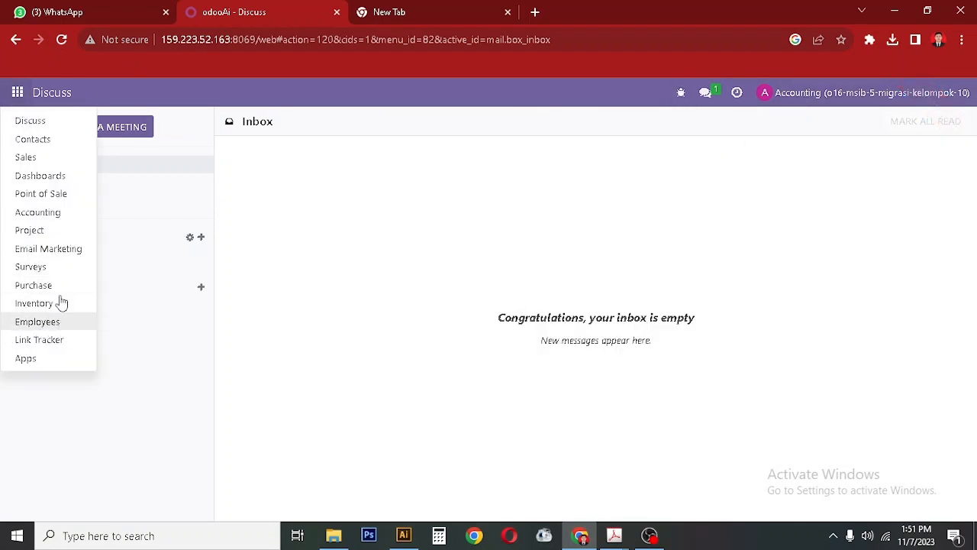
pyautogui.click(814, 93)
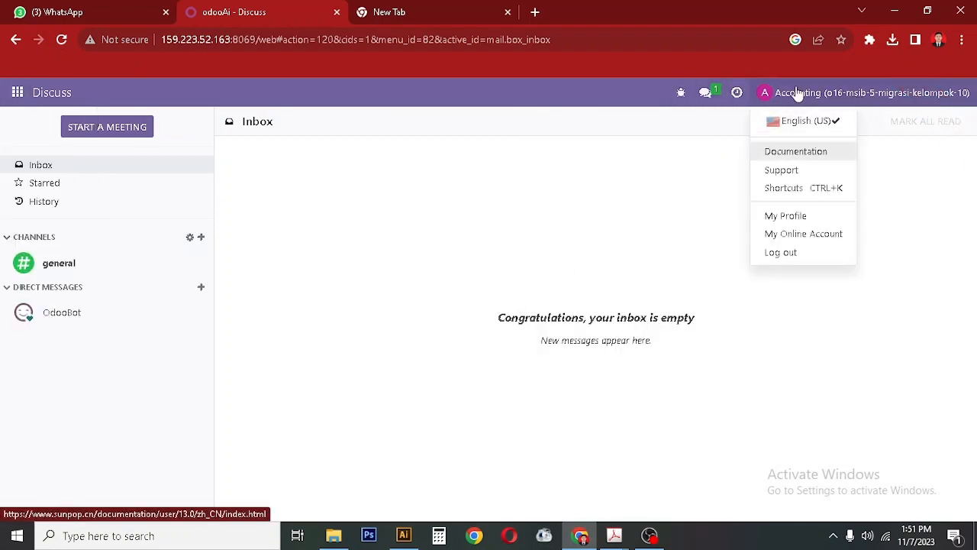
pyautogui.click(393, 200)
pyautogui.click(822, 98)
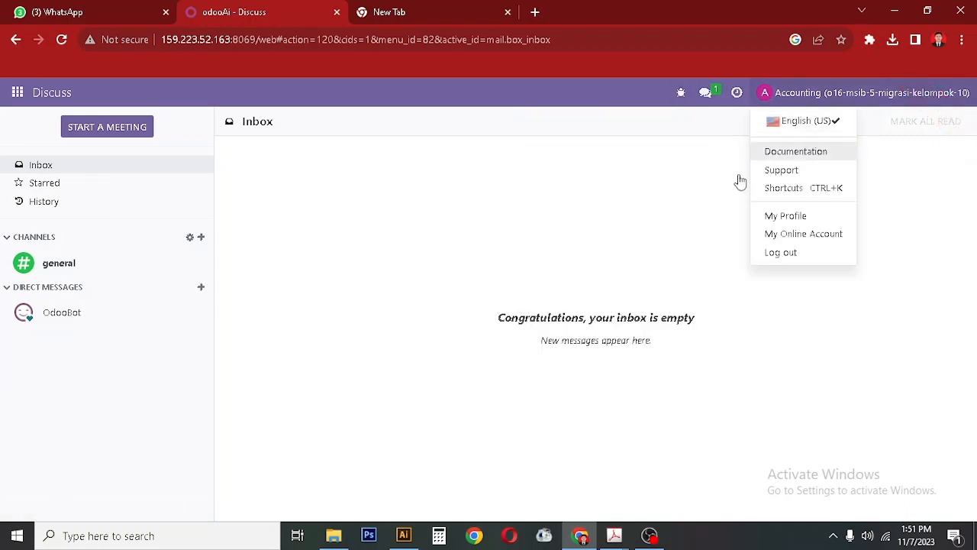
pyautogui.click(297, 270)
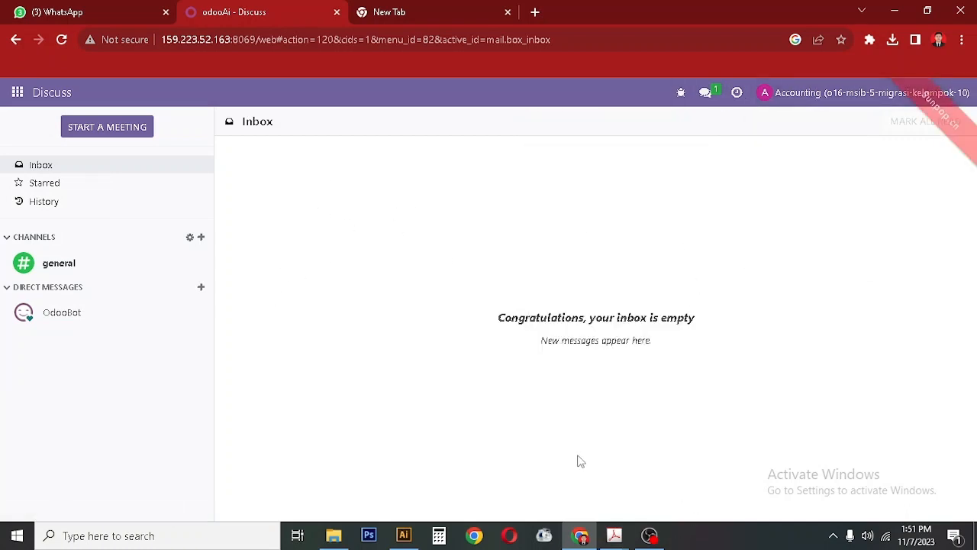
pyautogui.click(586, 540)
pyautogui.click(584, 539)
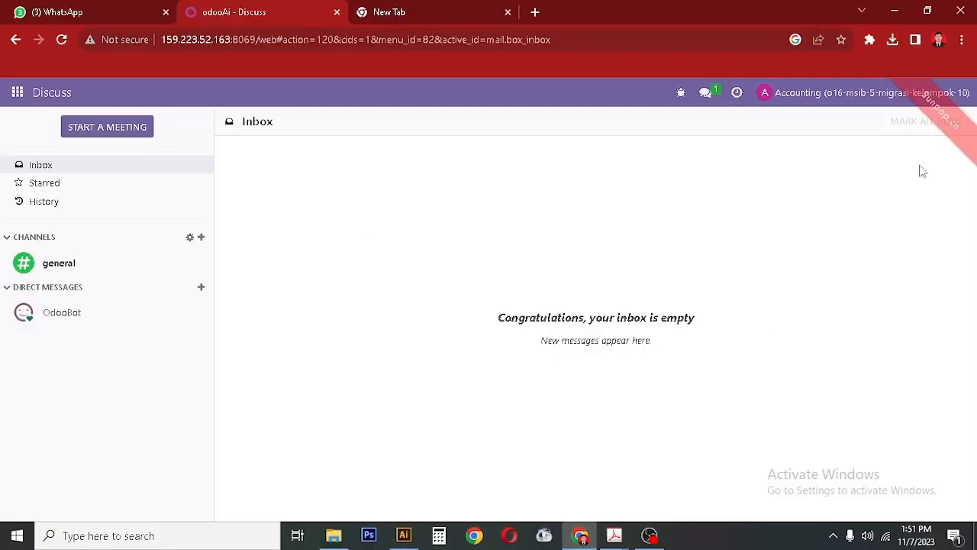
pyautogui.click(833, 96)
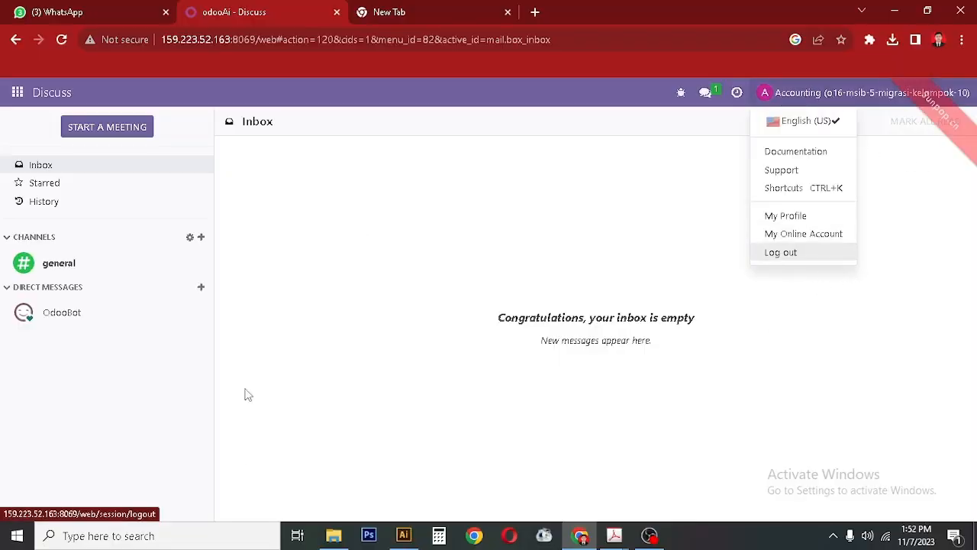
pyautogui.click(650, 534)
pyautogui.click(888, 425)
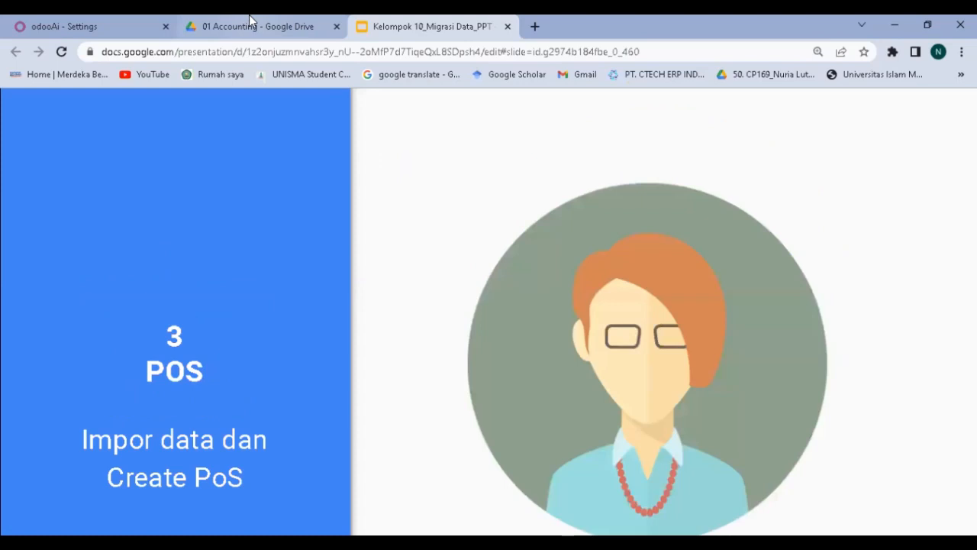
# Switch to the '01 Accounting - Google Drive' browser tab.
pyautogui.click(258, 26)
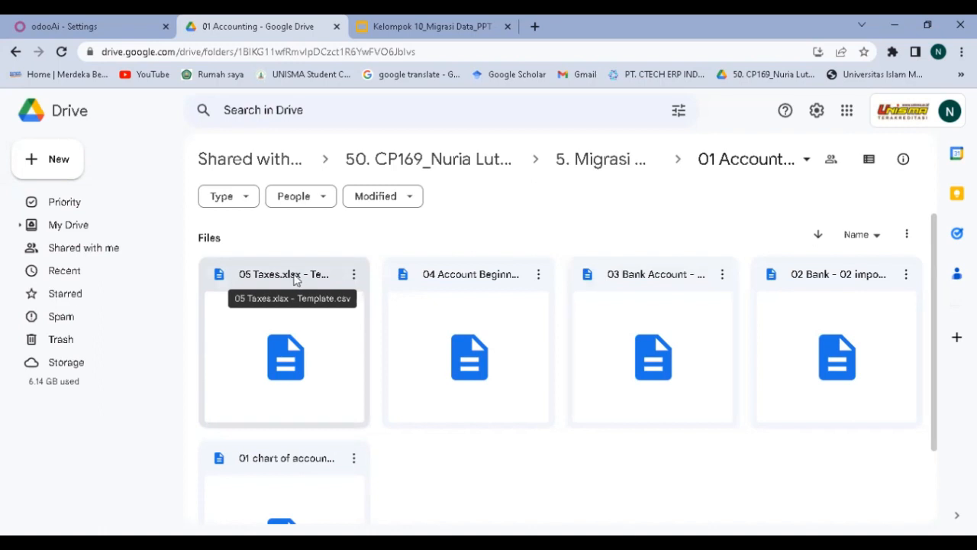
# Return to the Odoo tab and open the Discuss app from the apps menu.
pyautogui.click(119, 37)
pyautogui.click(15, 101)
pyautogui.click(27, 127)
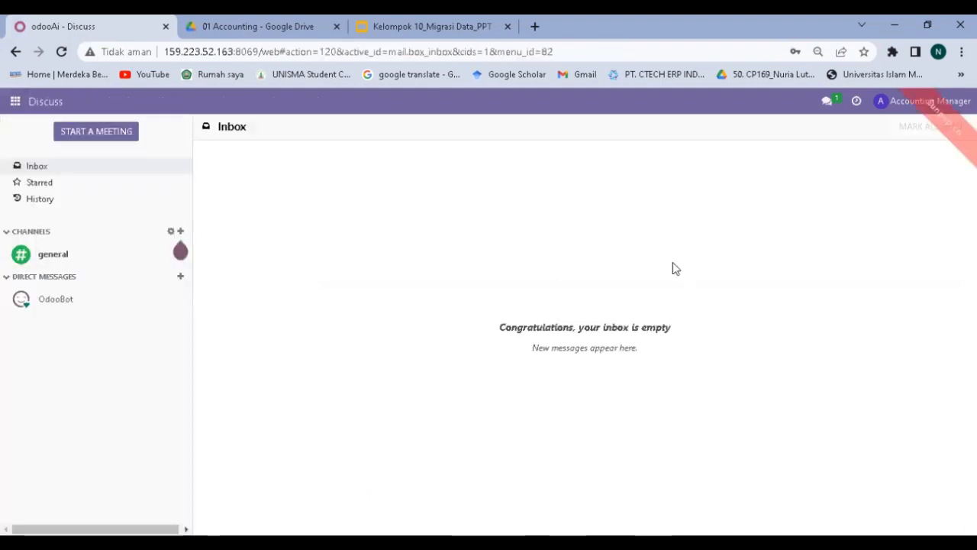
pyautogui.click(15, 101)
# Open Accounting's Chart of Accounts (79 accounts) and choose Import records from Favorites.
pyautogui.click(39, 211)
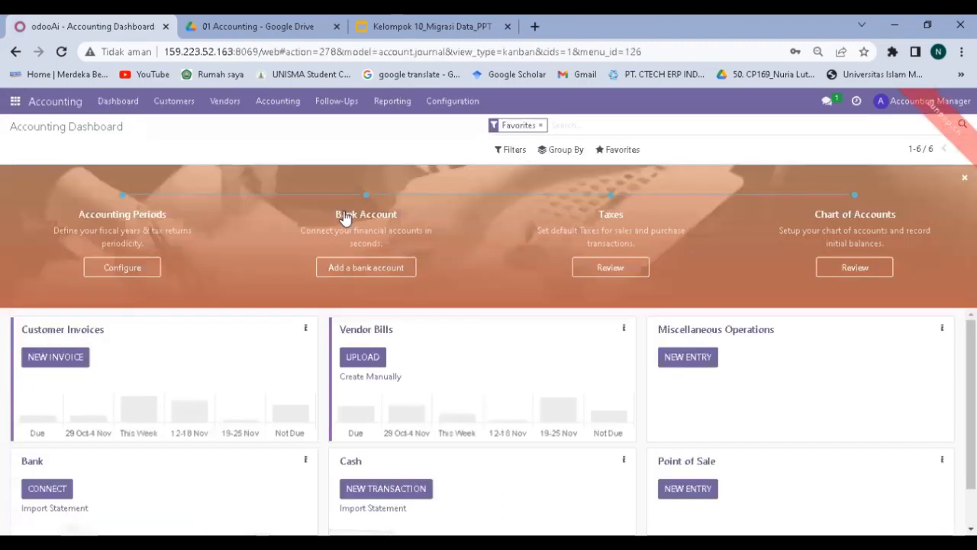
pyautogui.click(244, 26)
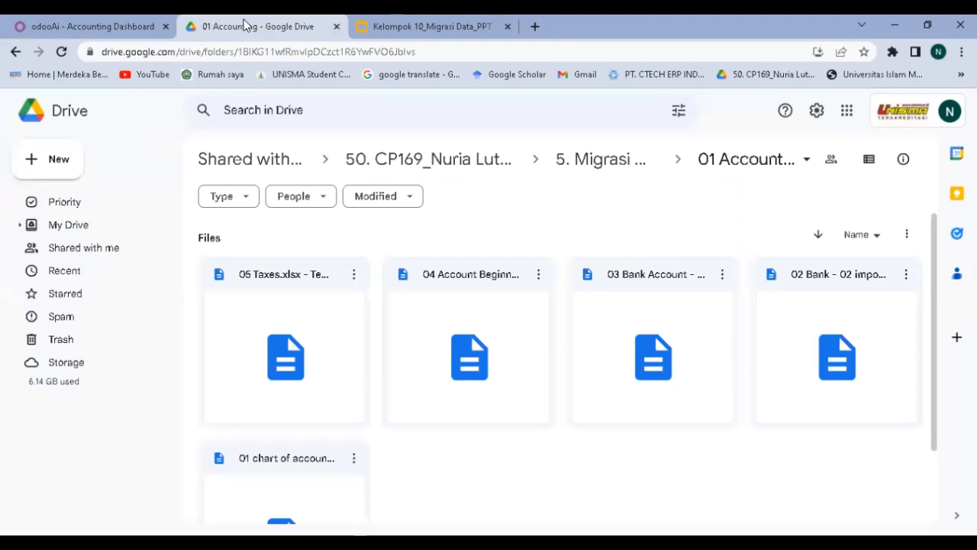
pyautogui.click(114, 26)
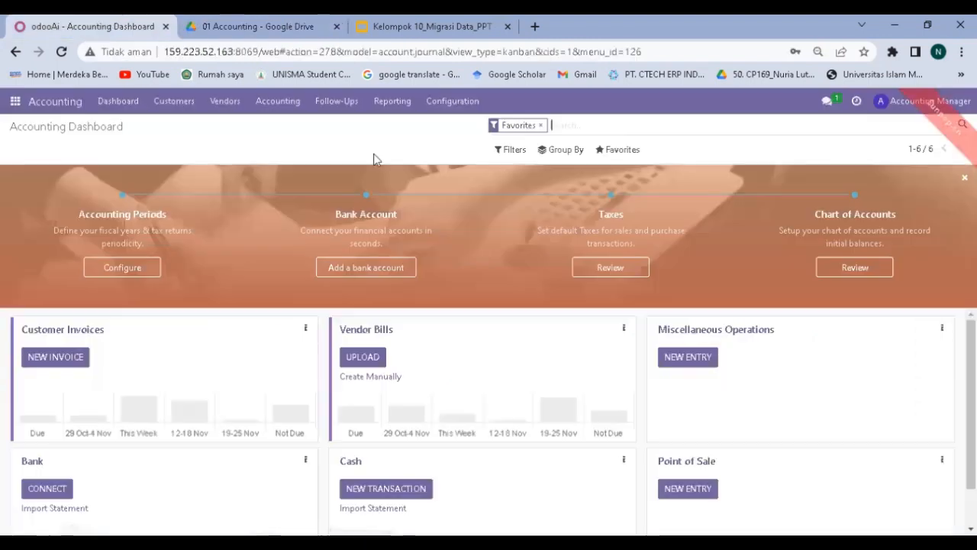
pyautogui.click(453, 100)
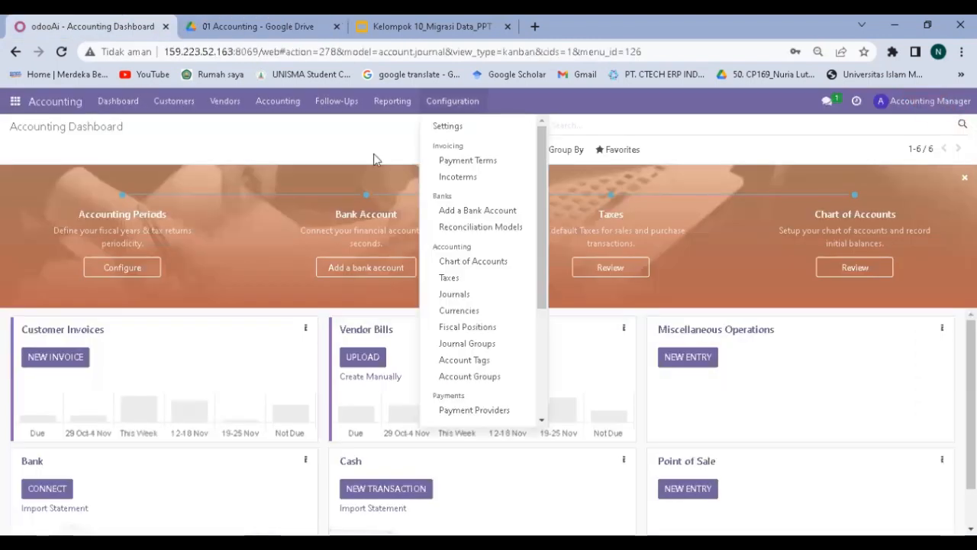
pyautogui.click(466, 263)
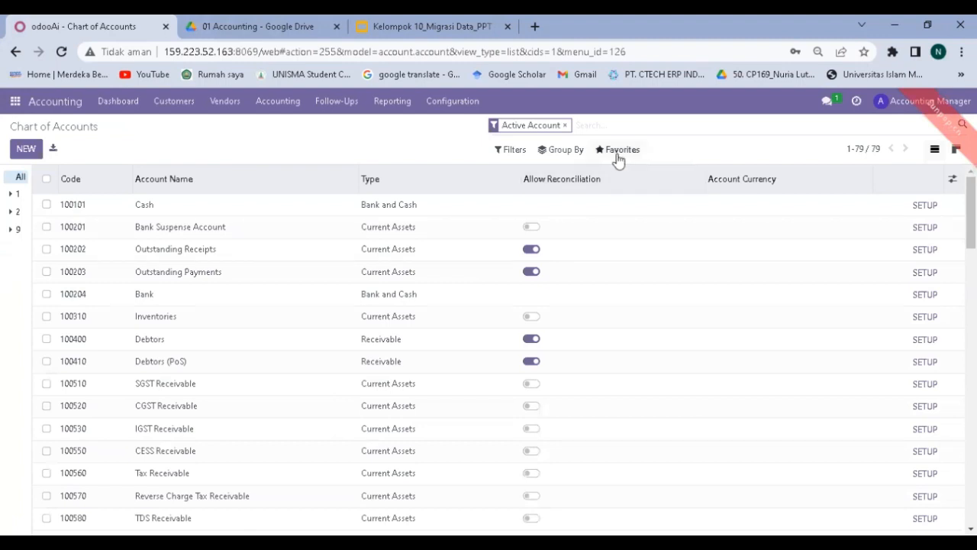
pyautogui.click(618, 153)
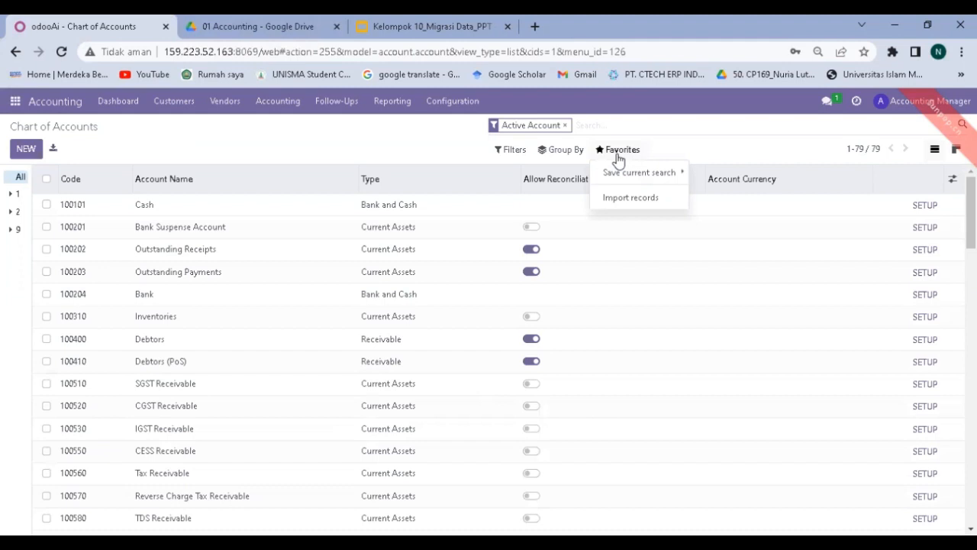
pyautogui.click(620, 200)
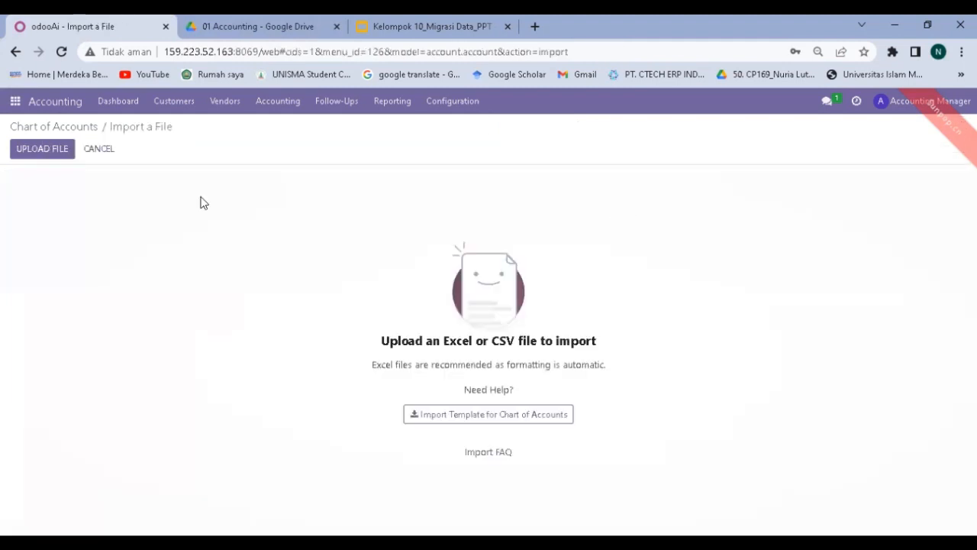
# Upload '01 chart of account - 01 account.account', test it, and import its 190 accounts.
pyautogui.click(48, 152)
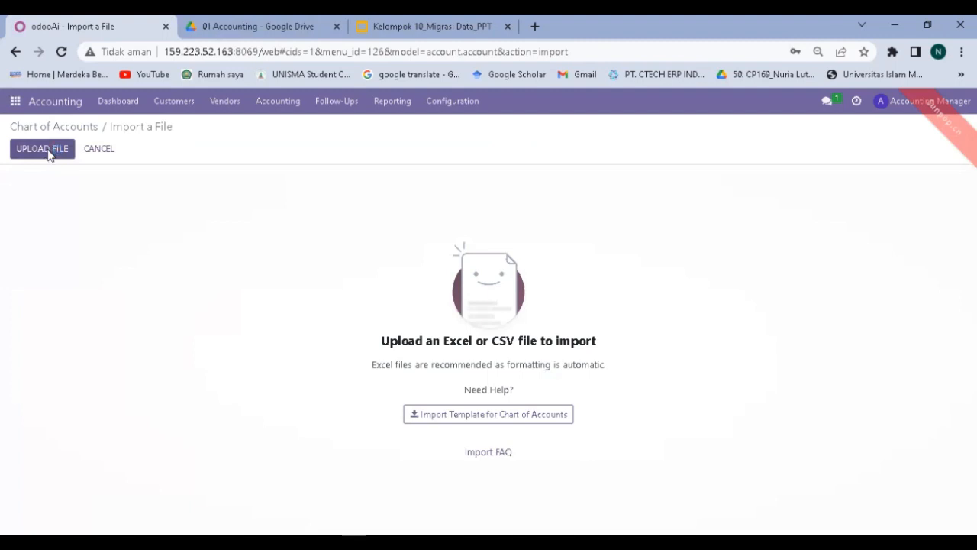
pyautogui.click(48, 153)
pyautogui.click(48, 153)
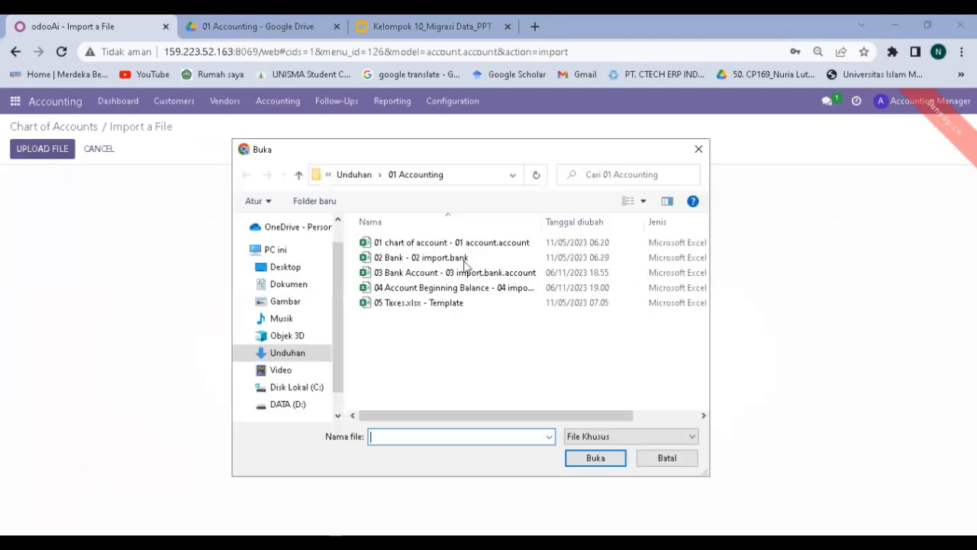
pyautogui.click(443, 243)
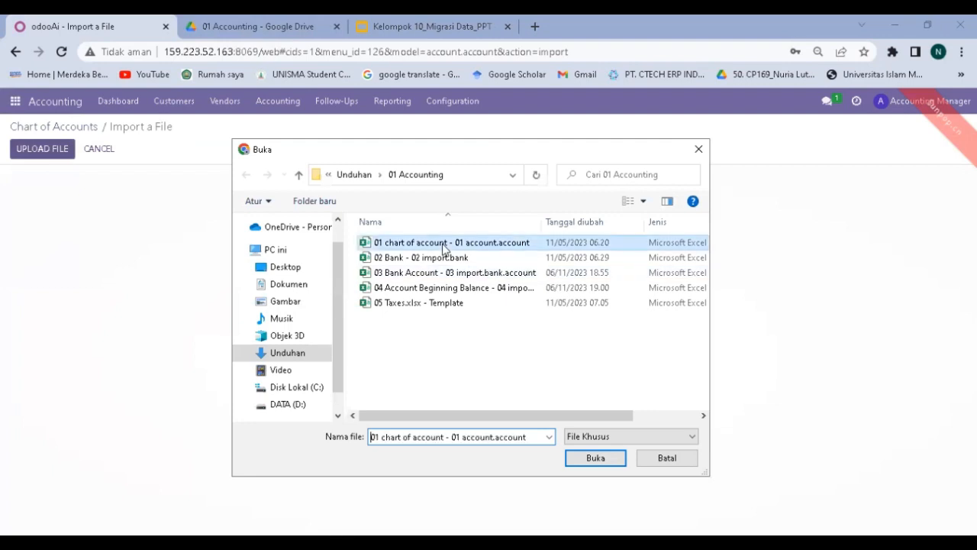
pyautogui.doubleClick(443, 243)
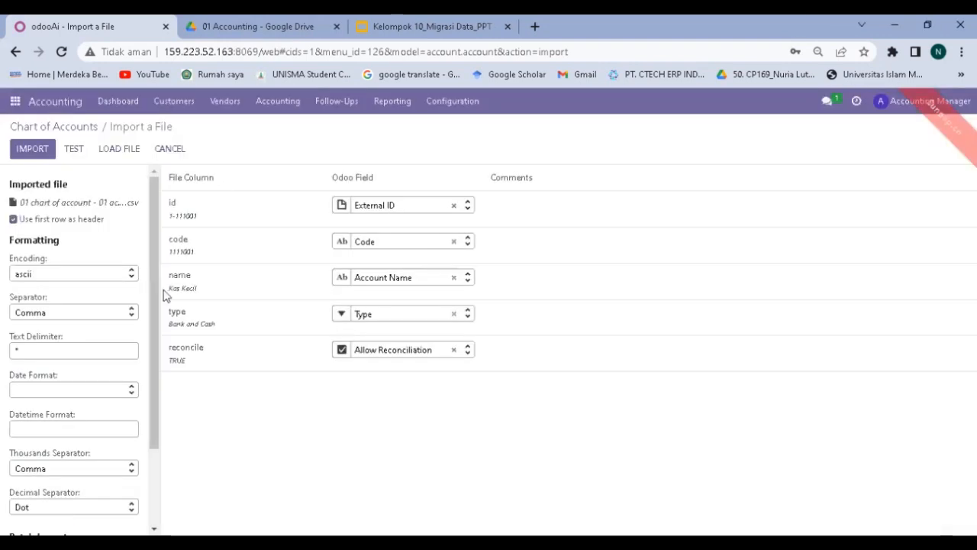
pyautogui.click(71, 149)
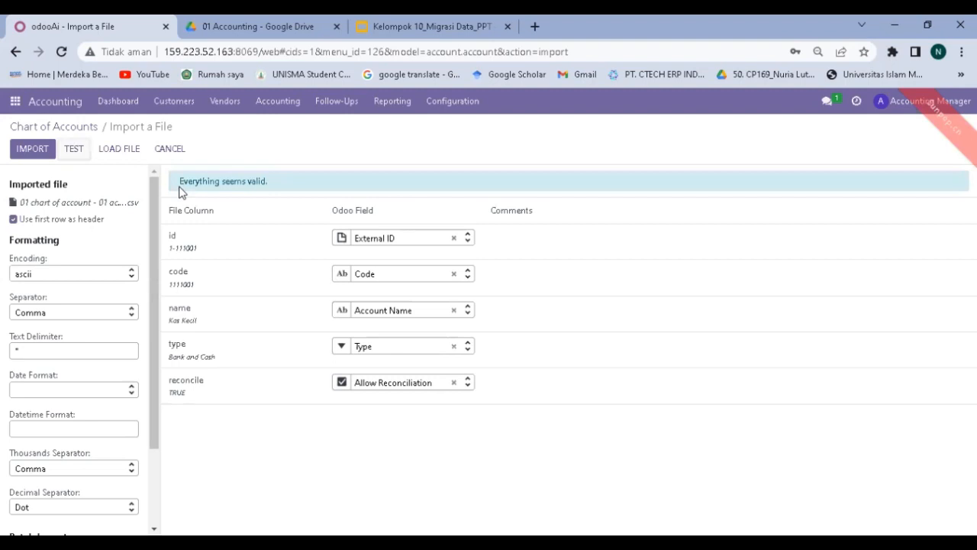
pyautogui.click(26, 149)
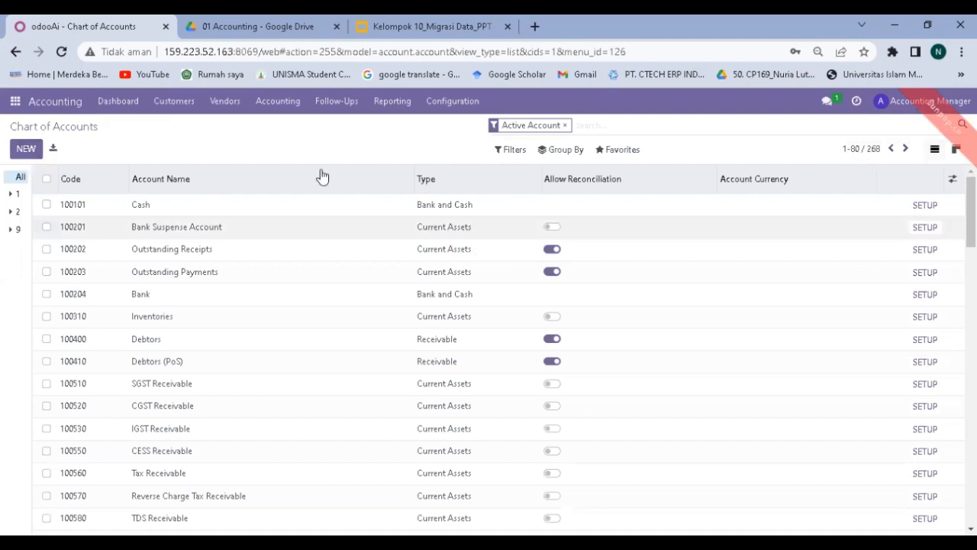
# Glance at the Drive files, then go to Contacts > Configuration > Banks in Odoo.
pyautogui.click(257, 24)
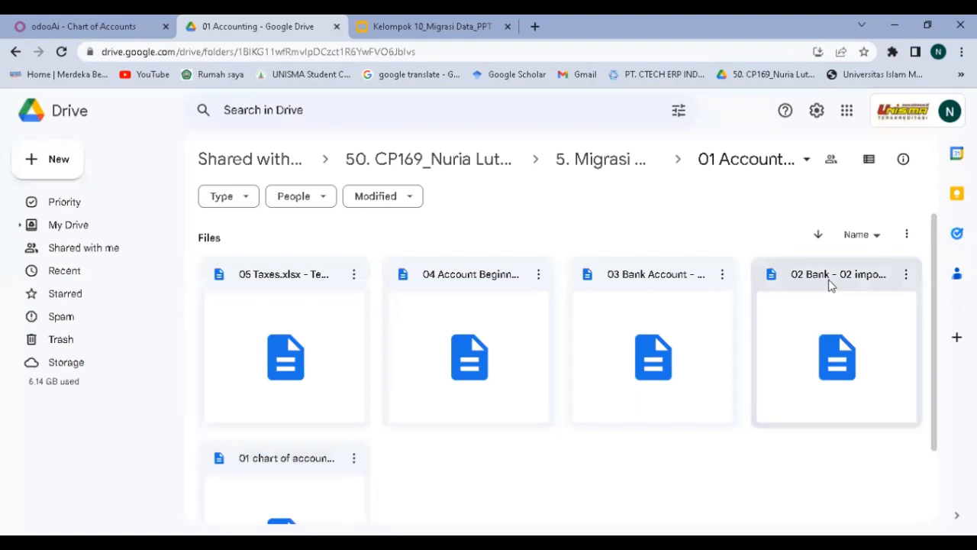
pyautogui.click(107, 30)
pyautogui.click(16, 101)
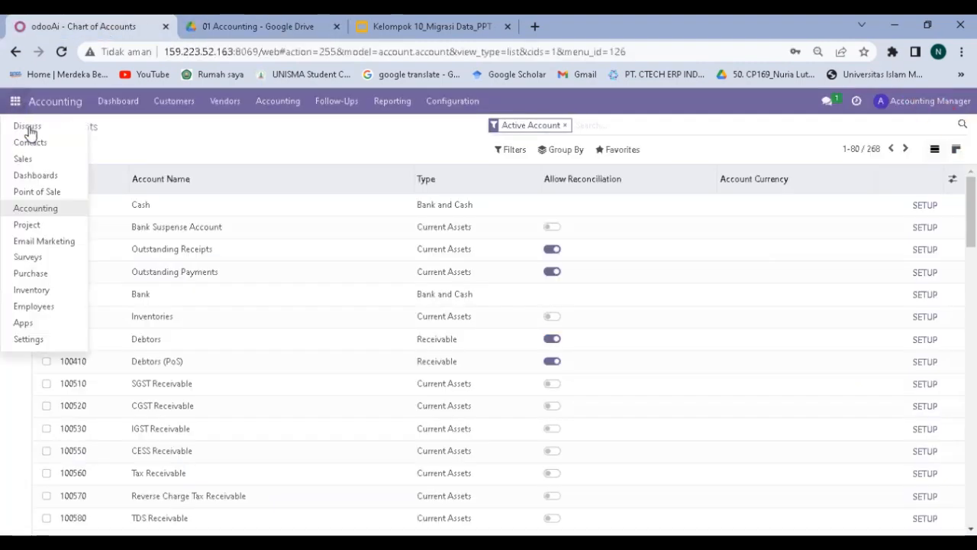
pyautogui.click(29, 143)
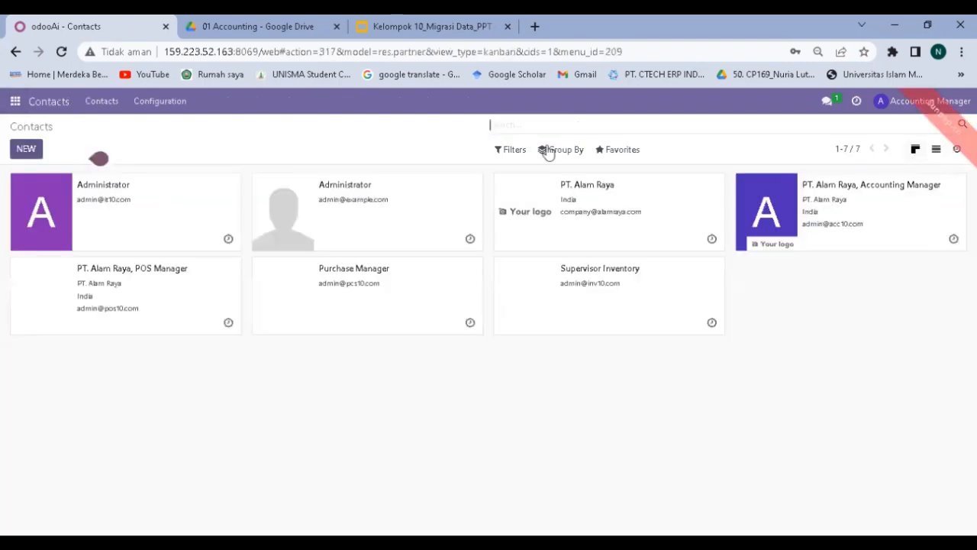
pyautogui.click(161, 101)
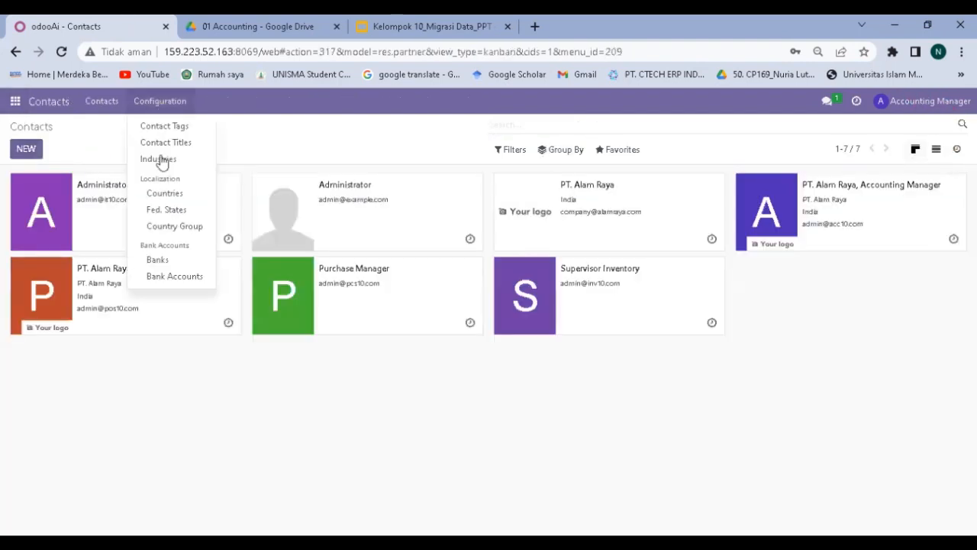
pyautogui.click(156, 260)
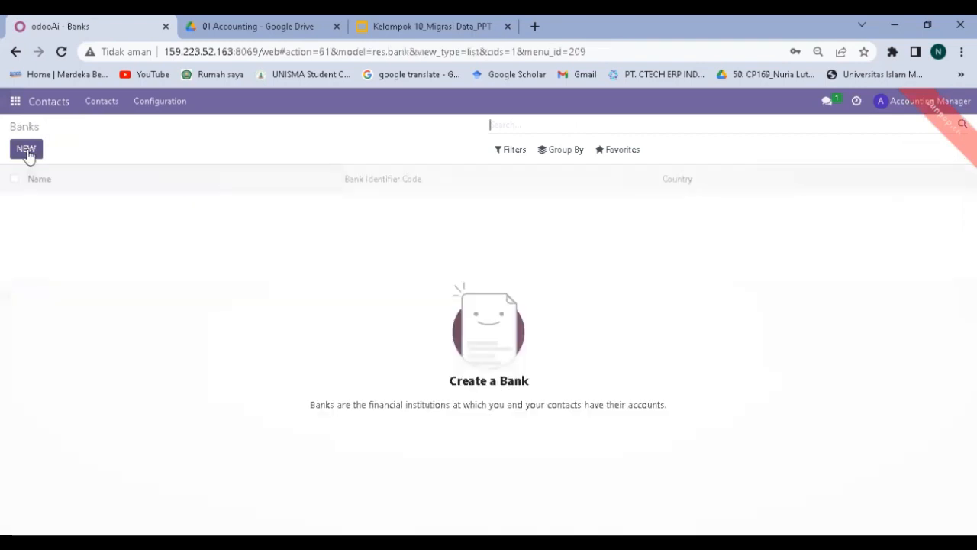
# Start a Banks import and load the '02 Bank - 02 import.bank' CSV file.
pyautogui.click(27, 152)
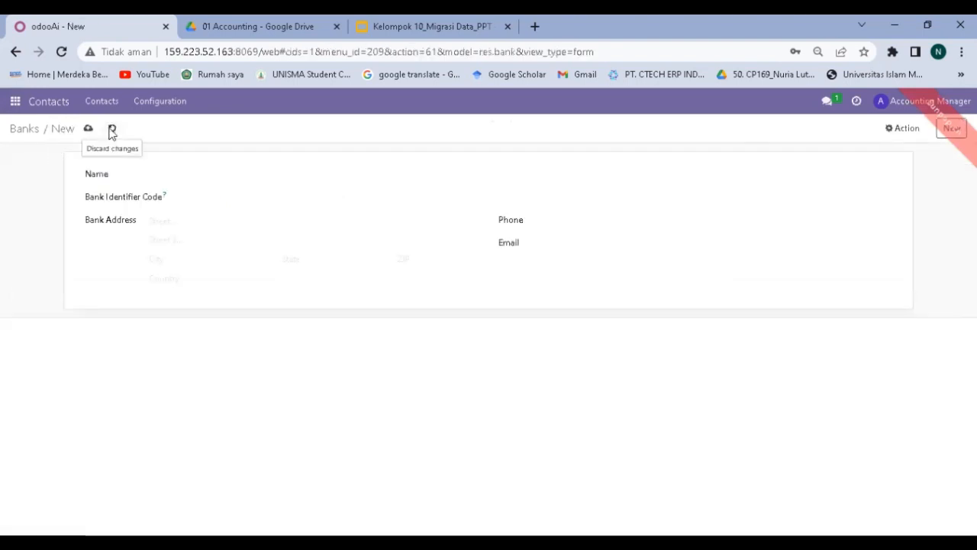
pyautogui.click(110, 131)
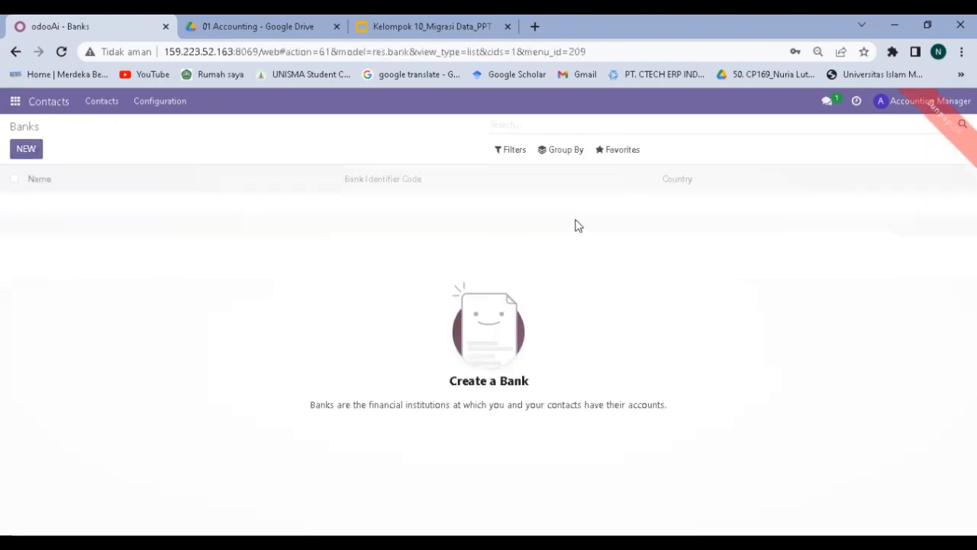
pyautogui.click(617, 159)
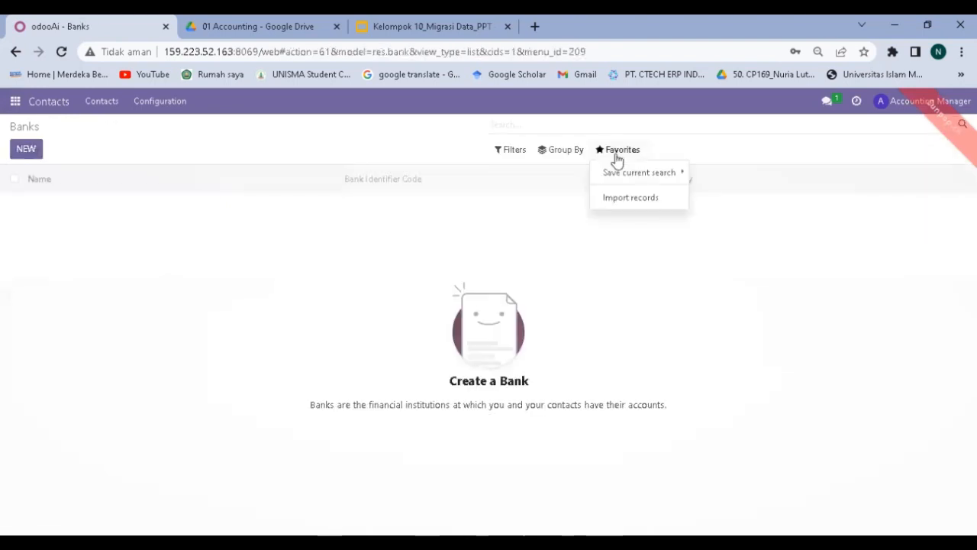
pyautogui.click(615, 200)
pyautogui.click(60, 152)
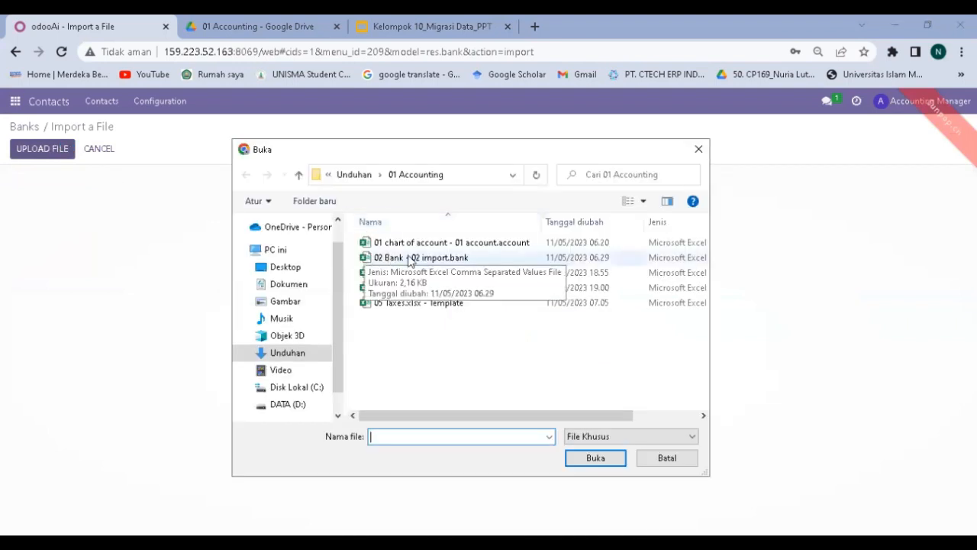
pyautogui.click(410, 260)
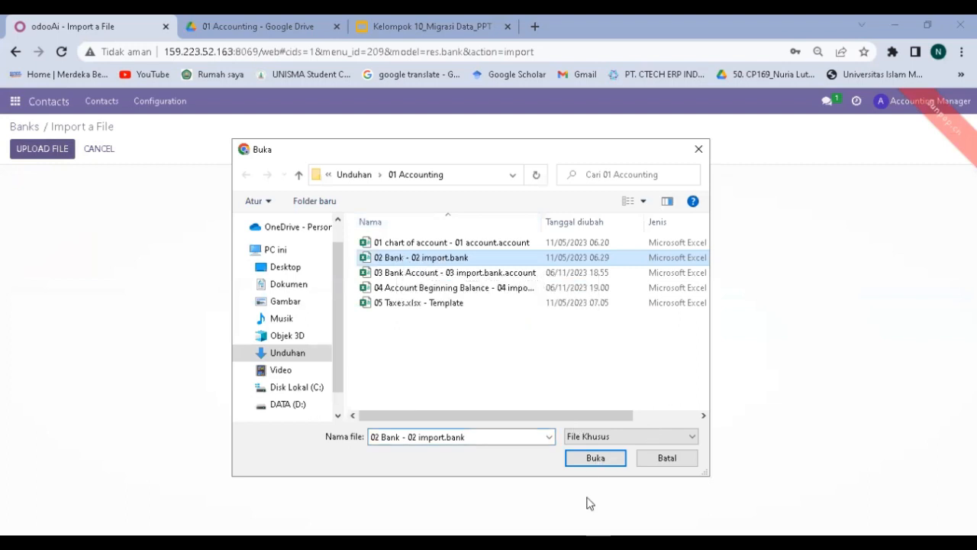
pyautogui.click(593, 461)
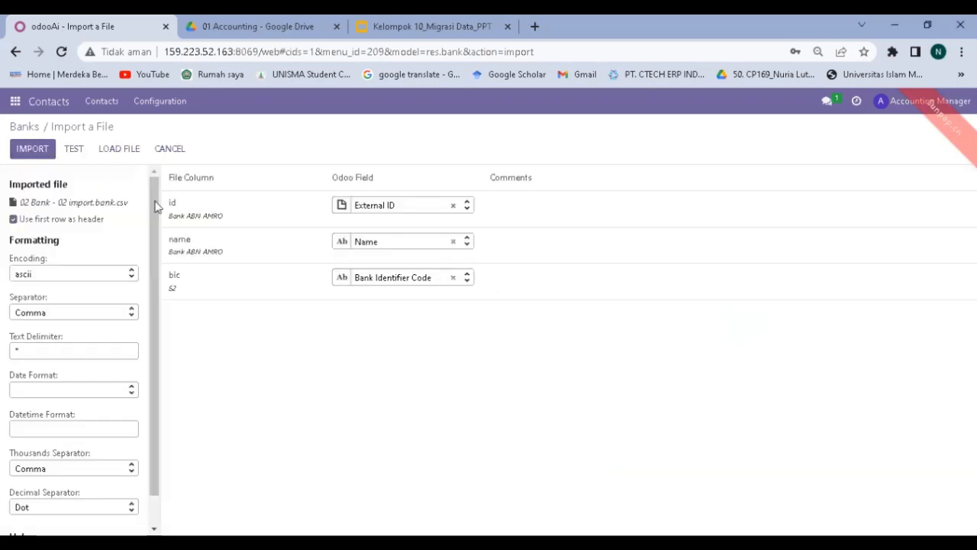
# Unmap the id column from External ID, retest, and import the 68 banks.
pyautogui.click(72, 149)
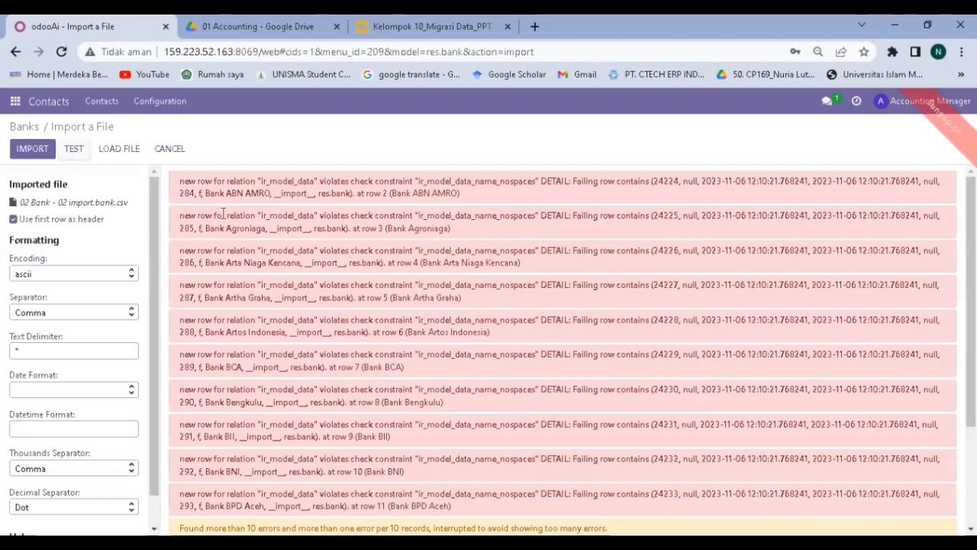
pyautogui.scroll(-3, 364, 373)
pyautogui.scroll(-1, 423, 454)
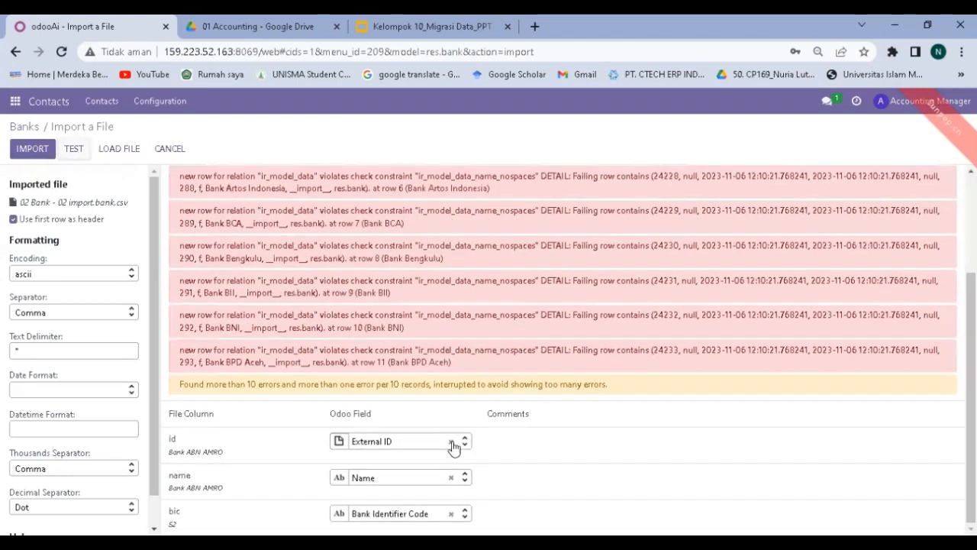
pyautogui.click(451, 442)
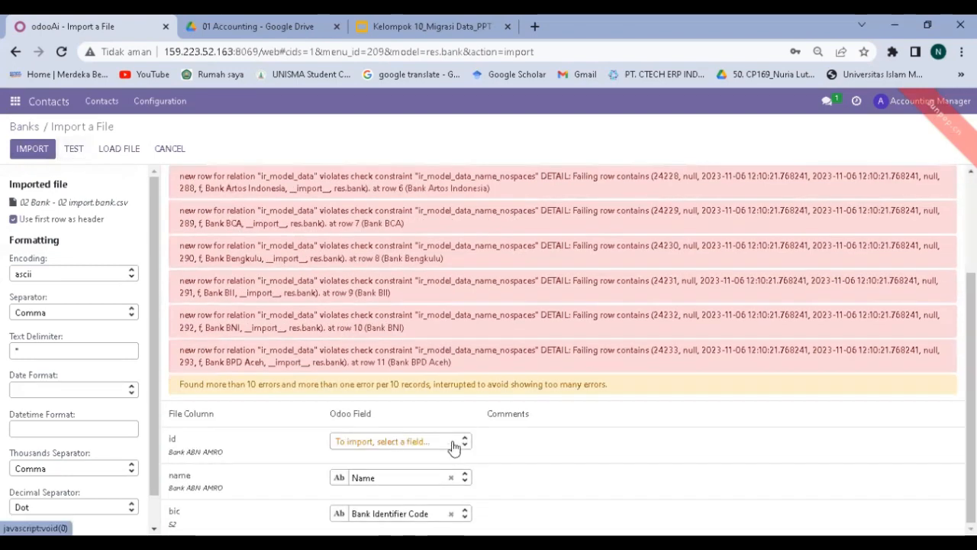
pyautogui.click(73, 153)
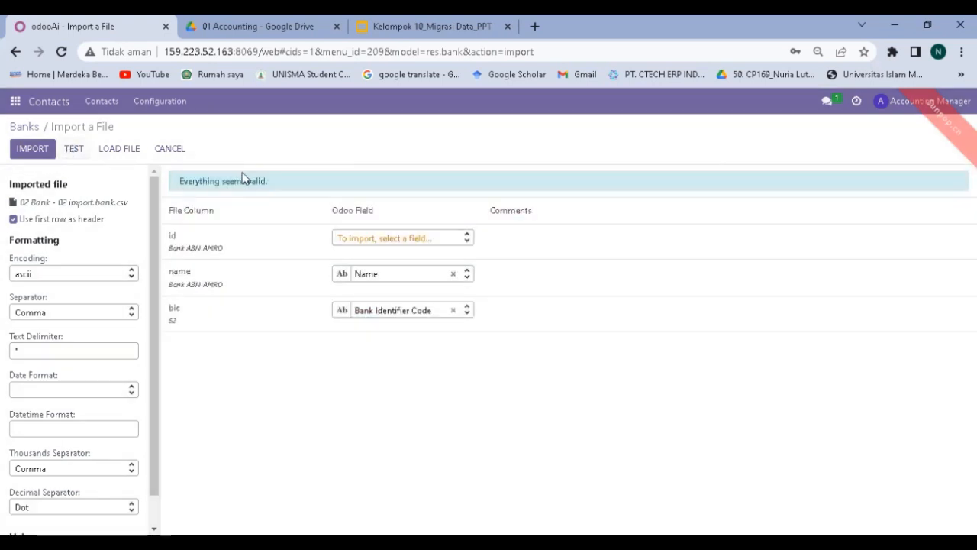
pyautogui.click(42, 153)
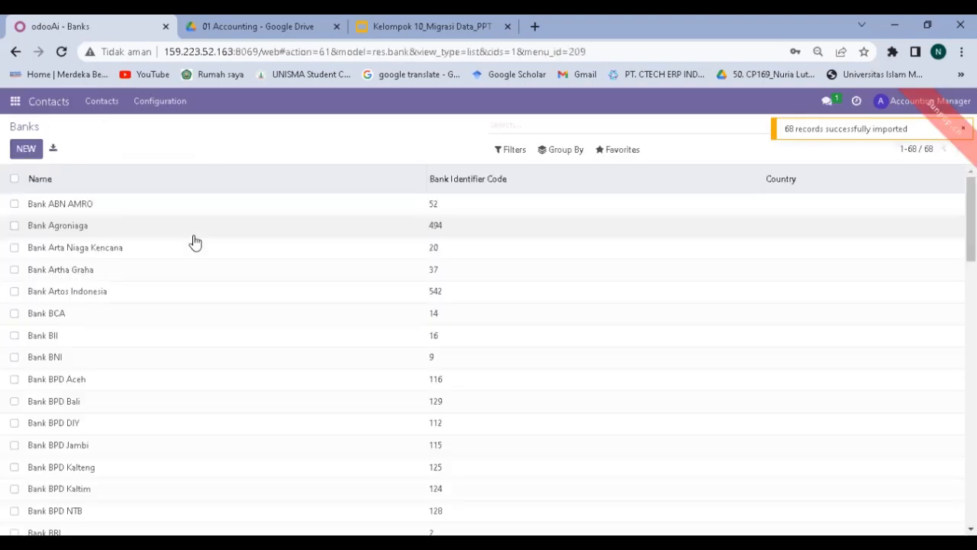
# Check the Drive import folder, then open Contacts' empty Bank Accounts list from Configuration.
pyautogui.scroll(-4, 196, 245)
pyautogui.scroll(4, 195, 244)
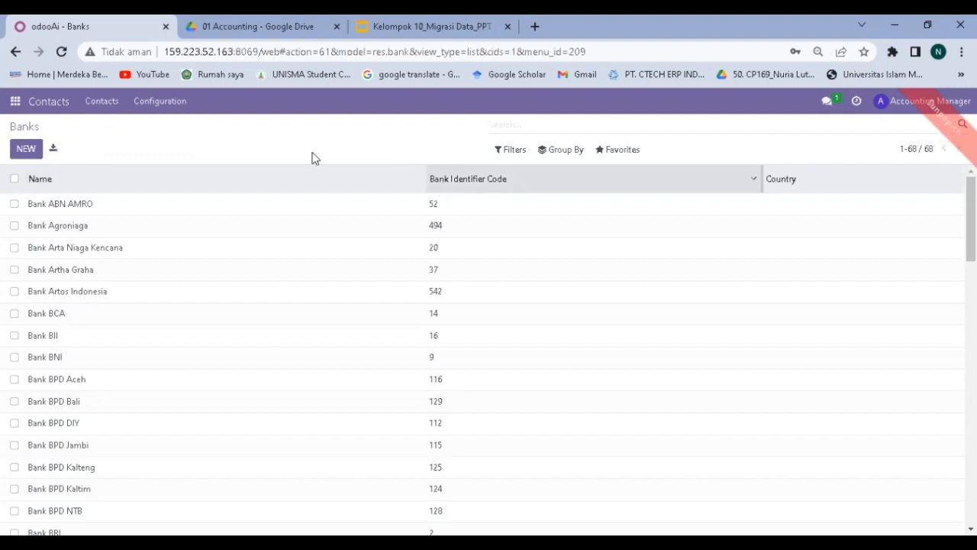
pyautogui.click(252, 26)
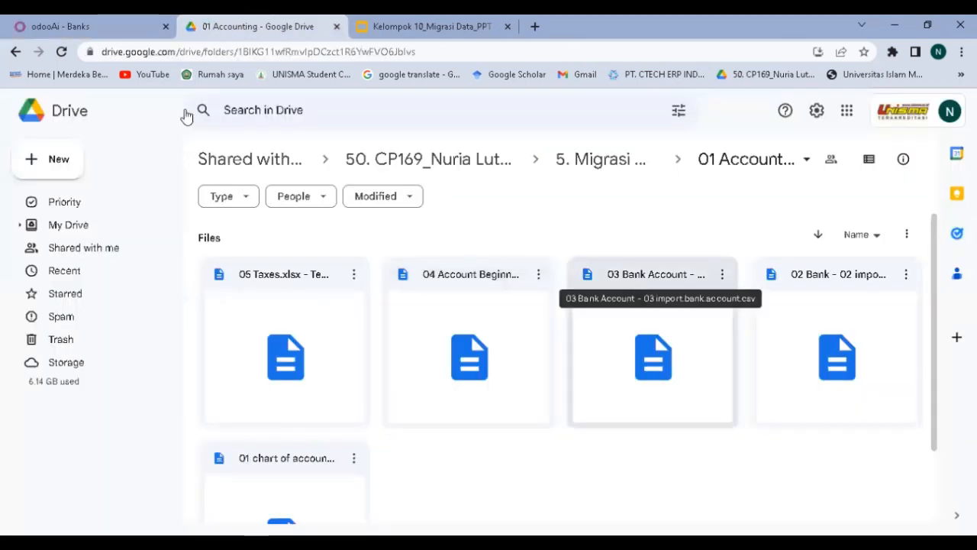
pyautogui.click(110, 20)
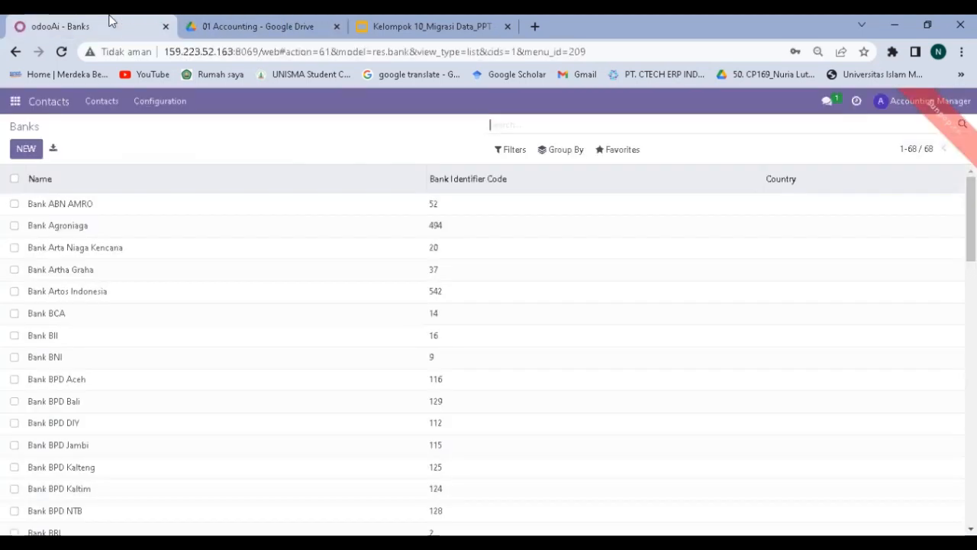
pyautogui.click(170, 102)
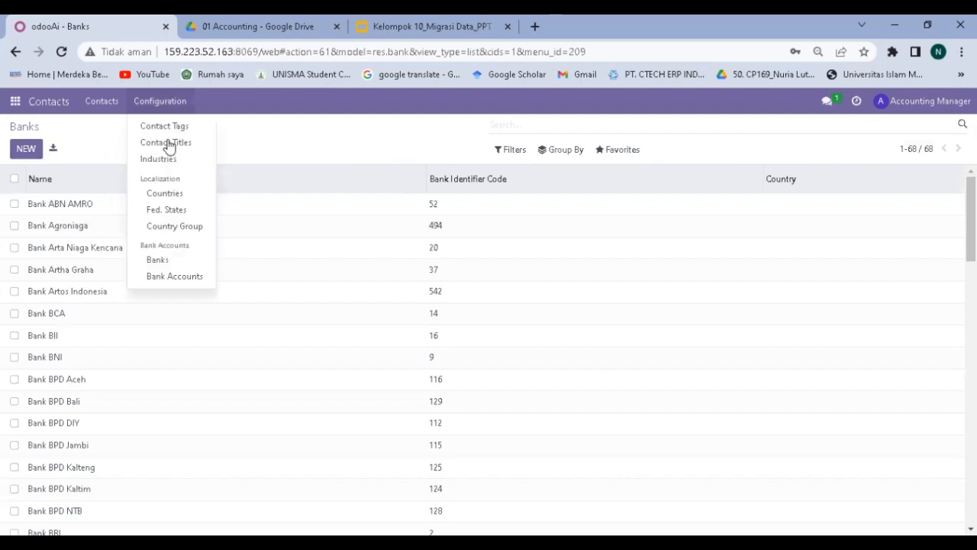
pyautogui.click(167, 277)
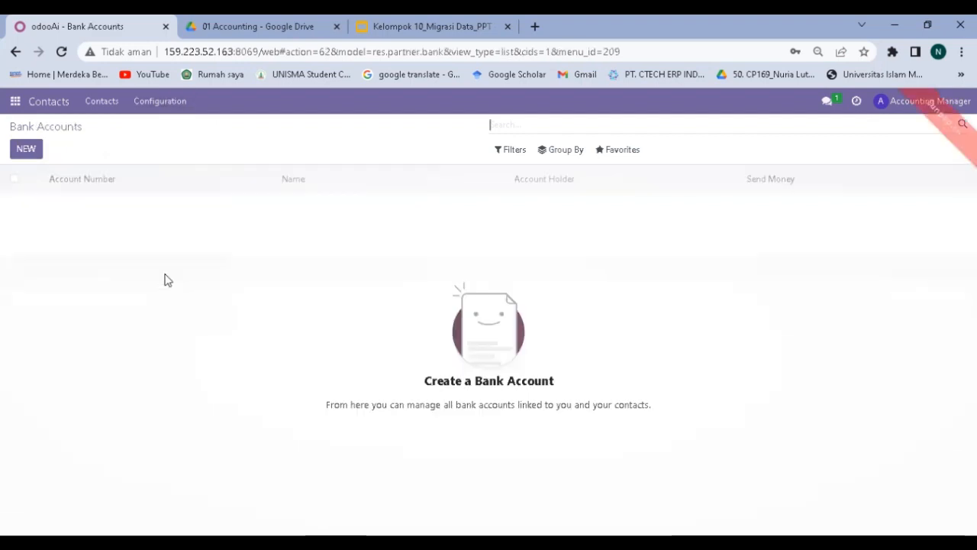
# Start a Bank Accounts import and load the 03 Bank Account CSV file.
pyautogui.click(622, 158)
pyautogui.click(622, 199)
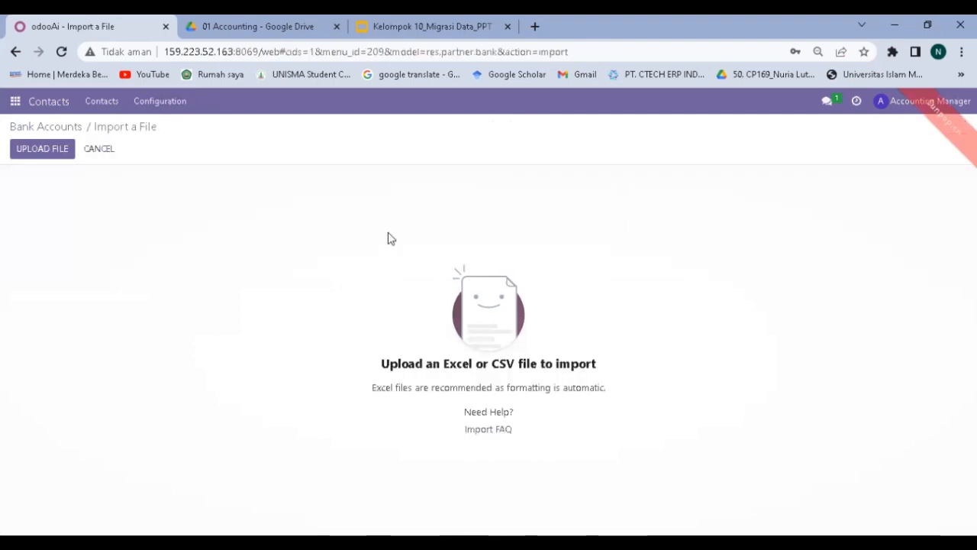
pyautogui.click(50, 156)
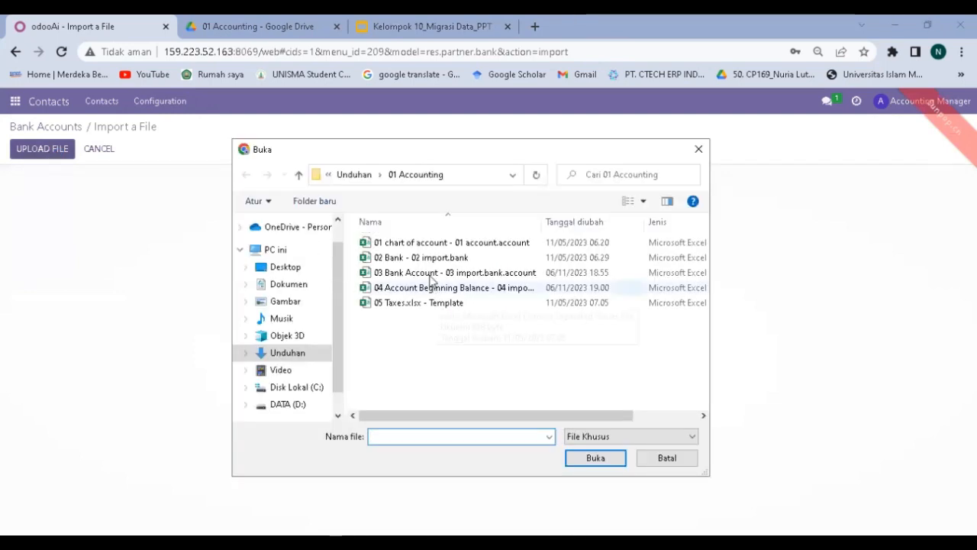
pyautogui.click(432, 274)
pyautogui.doubleClick(431, 280)
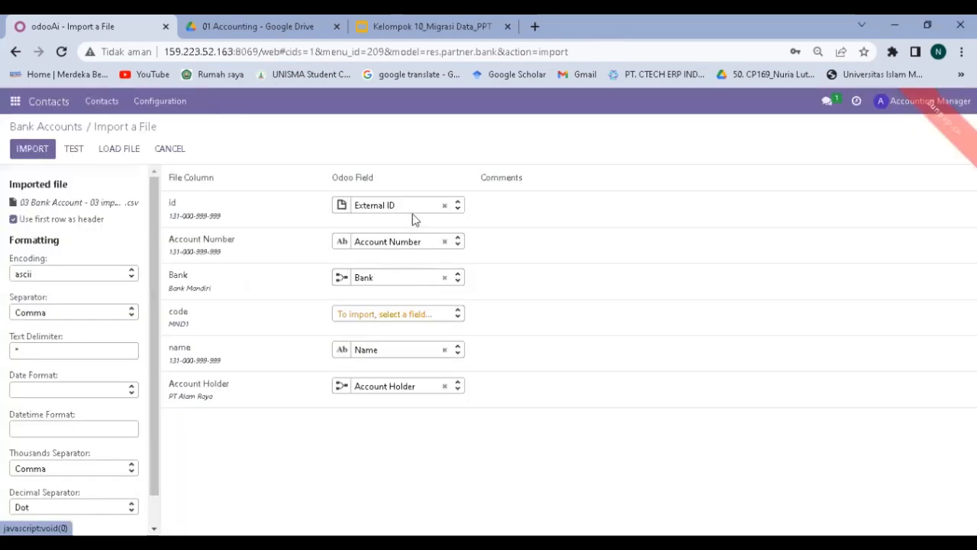
# Map the code column to Bank Identifier Code and test the import for errors.
pyautogui.click(441, 319)
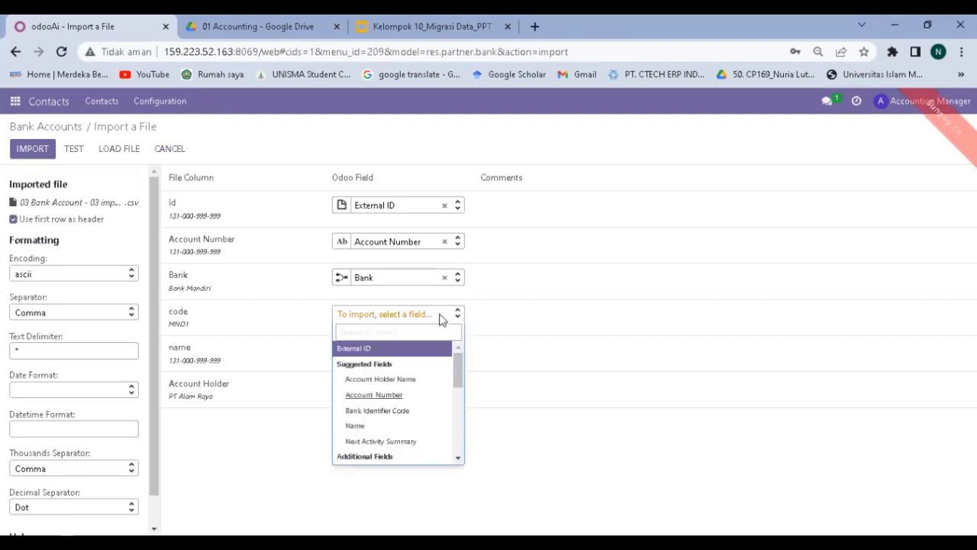
pyautogui.write('code')
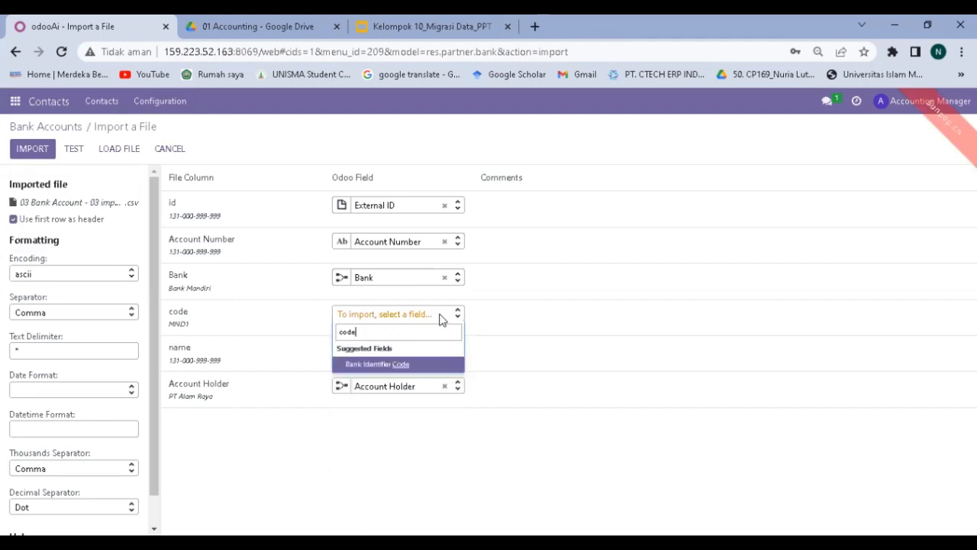
pyautogui.click(419, 368)
pyautogui.click(74, 149)
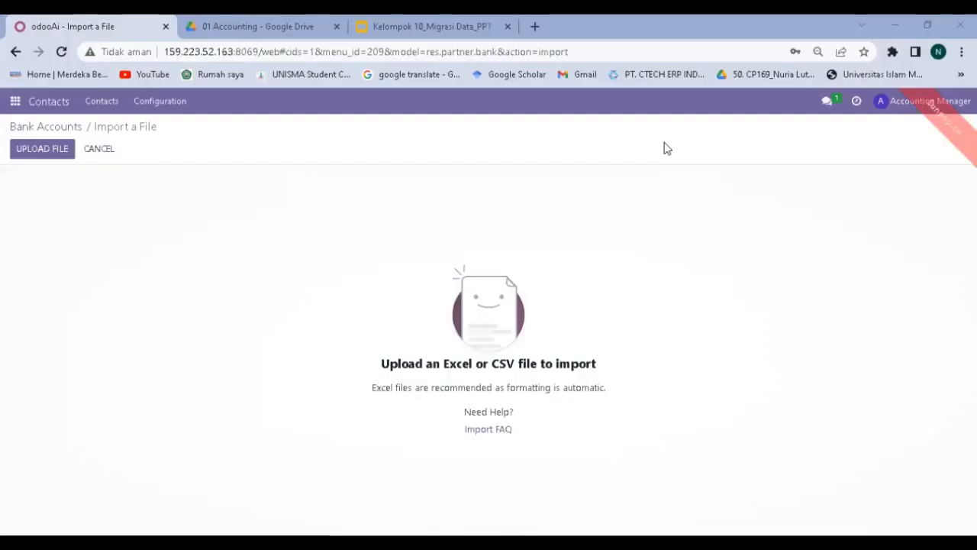
# Reload the 03 Bank Account CSV, map code to Bank Identifier Code, test, and import five accounts.
pyautogui.click(52, 152)
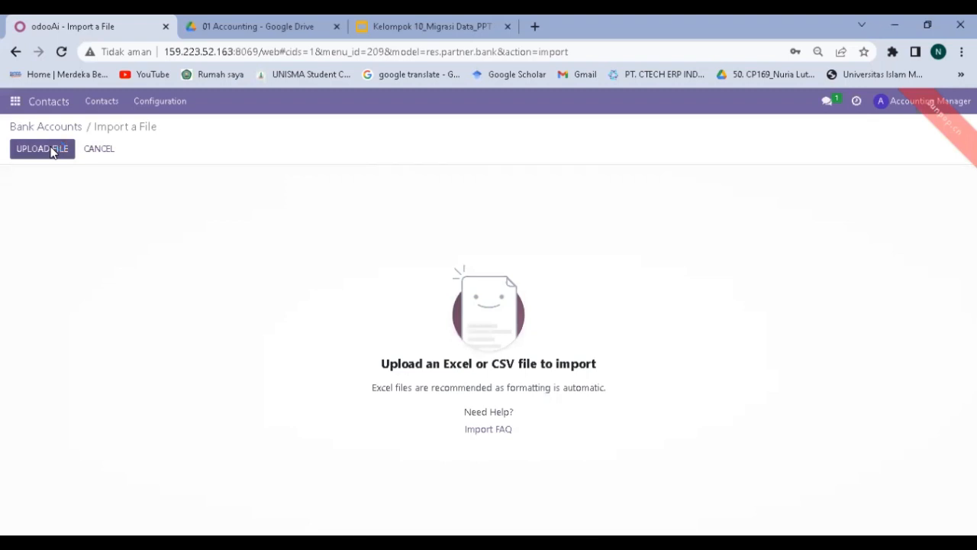
pyautogui.click(428, 274)
pyautogui.doubleClick(426, 272)
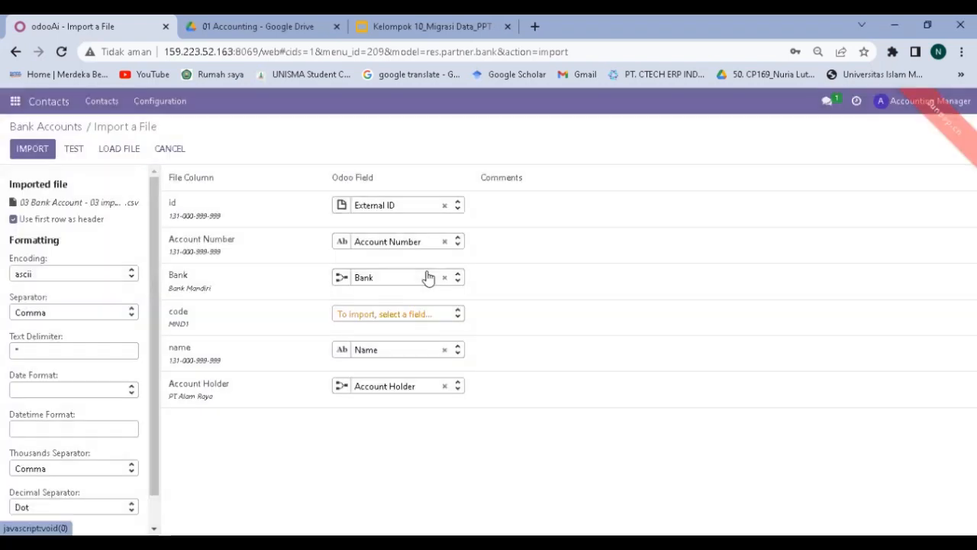
pyautogui.click(429, 317)
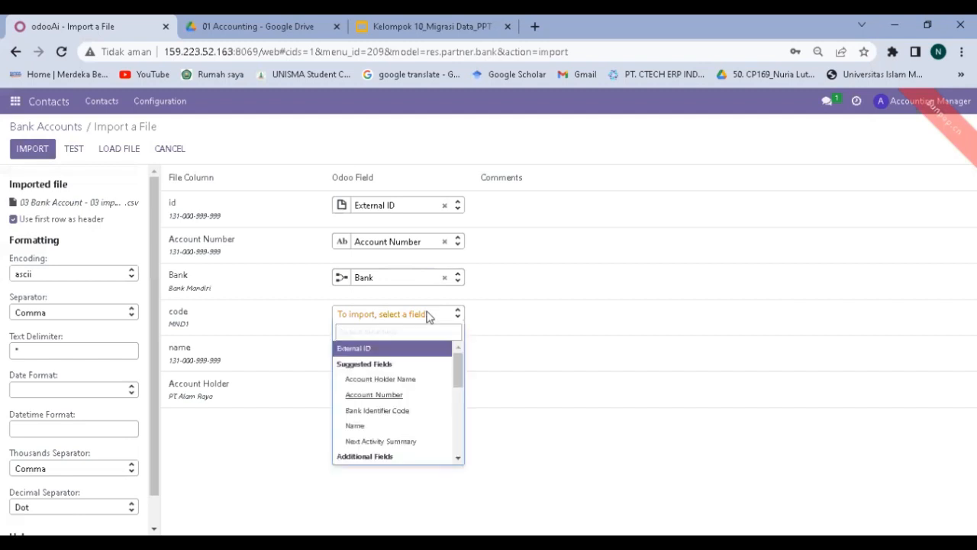
pyautogui.write('code')
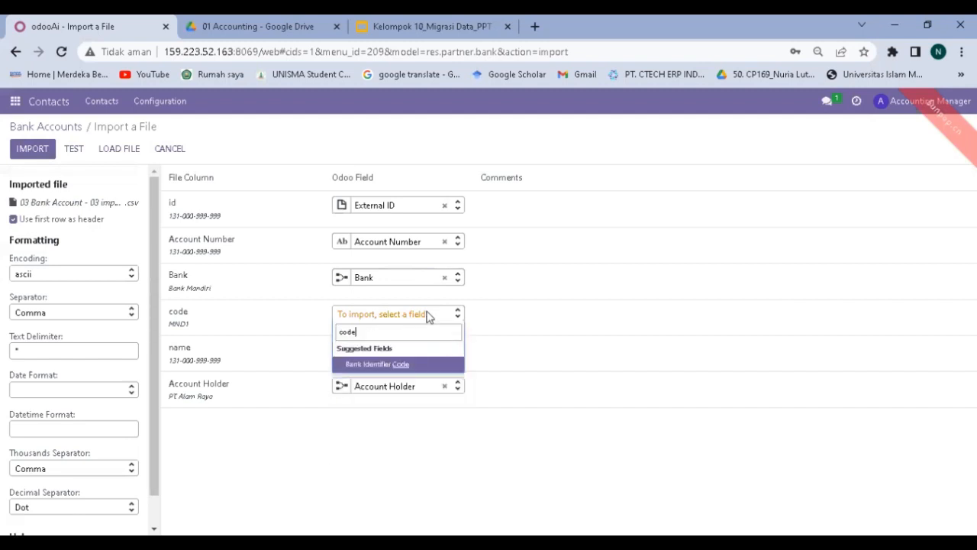
pyautogui.press('Return')
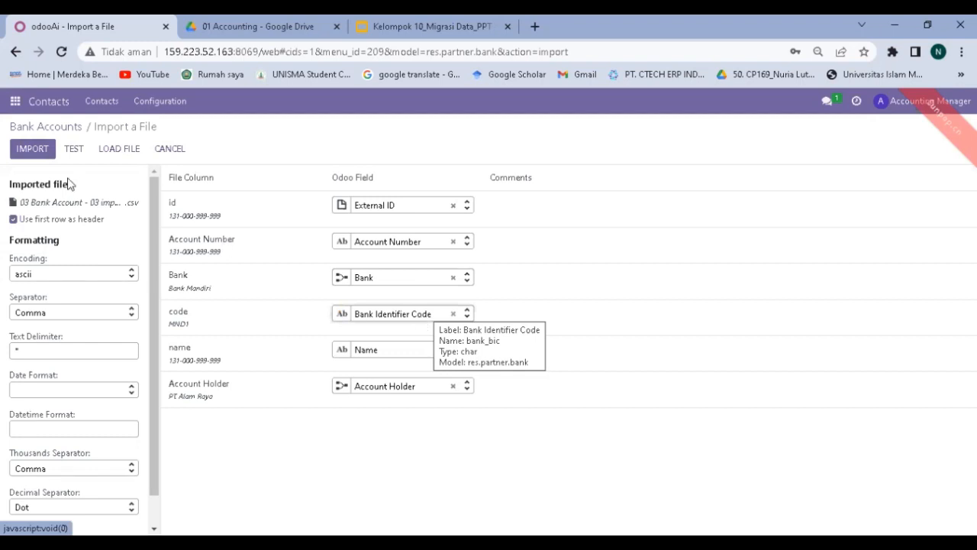
pyautogui.click(74, 152)
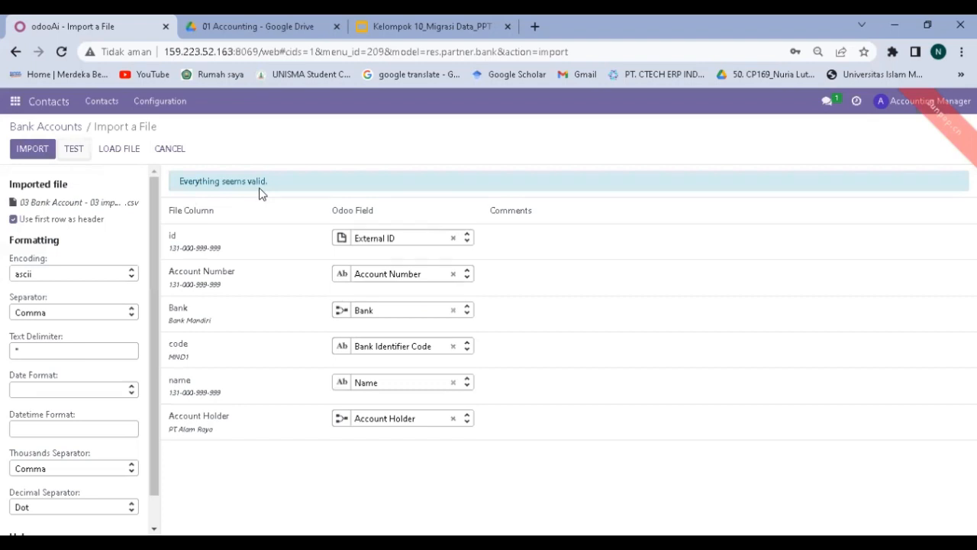
pyautogui.click(28, 153)
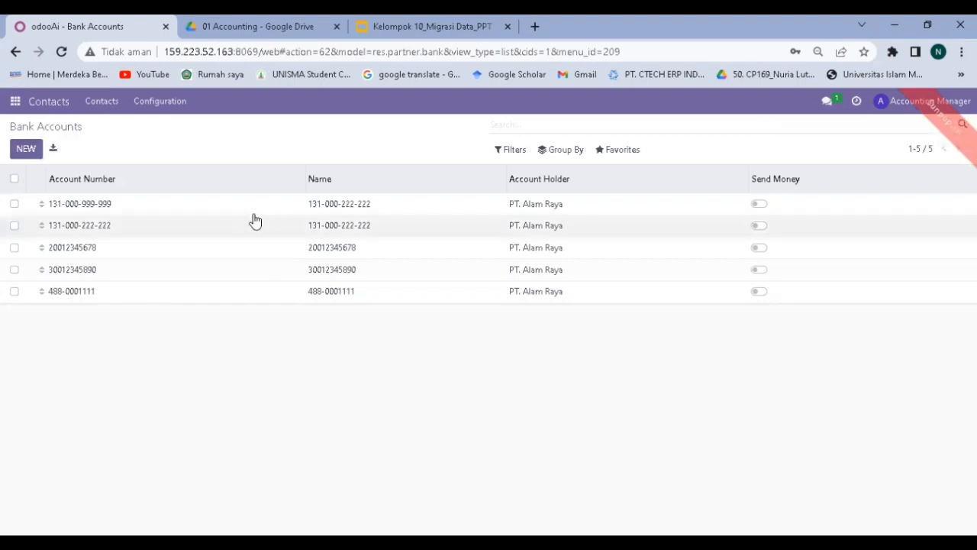
# Check the Drive folder, then start a record import on Accounting's Journal Entries list.
pyautogui.click(272, 28)
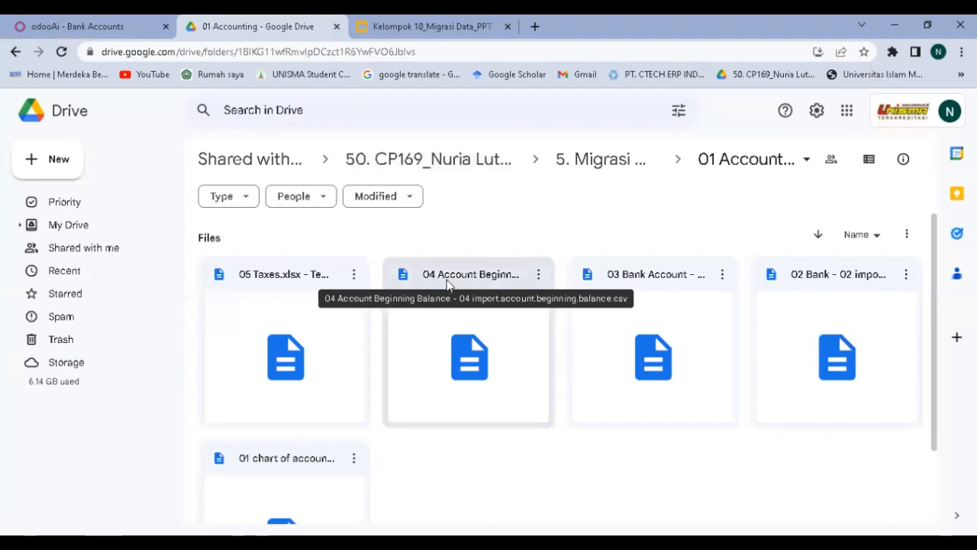
pyautogui.click(113, 29)
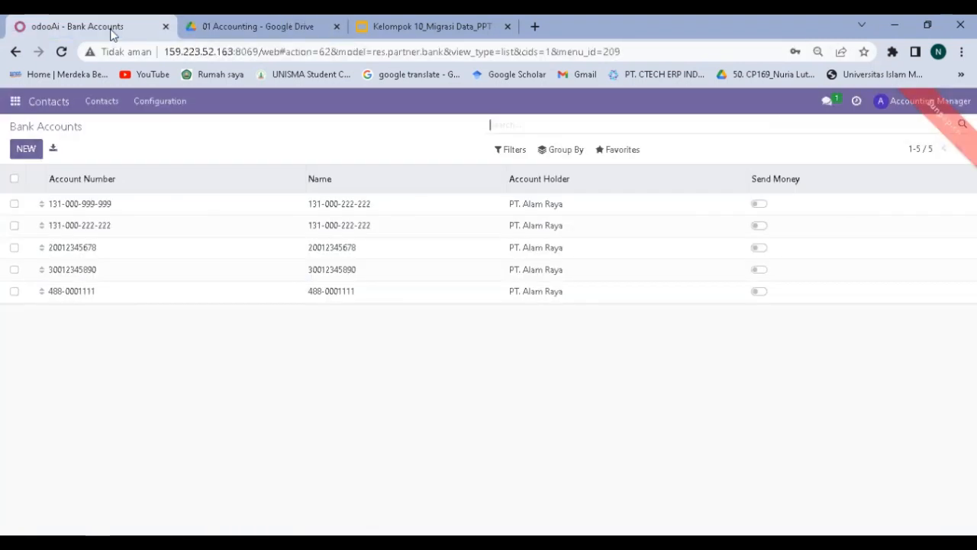
pyautogui.click(16, 104)
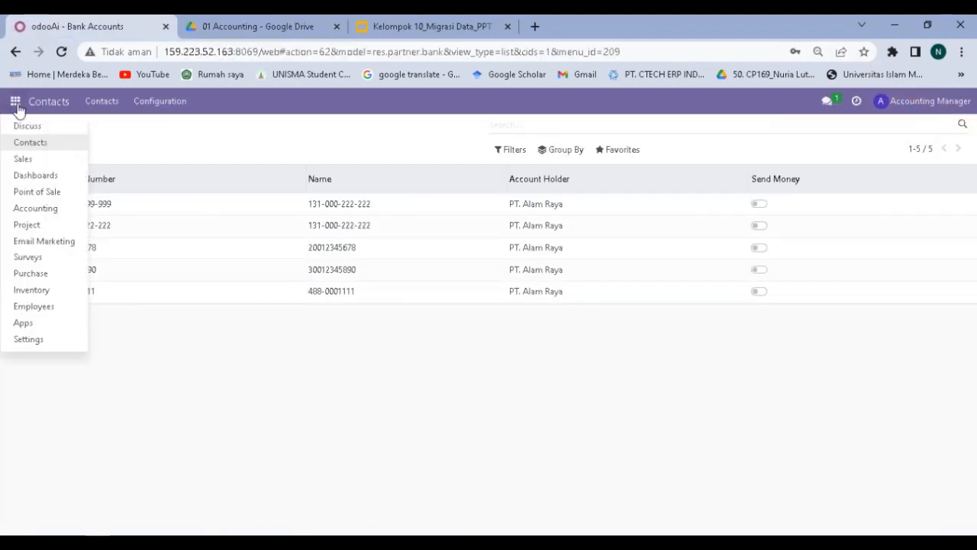
pyautogui.click(35, 209)
pyautogui.click(279, 103)
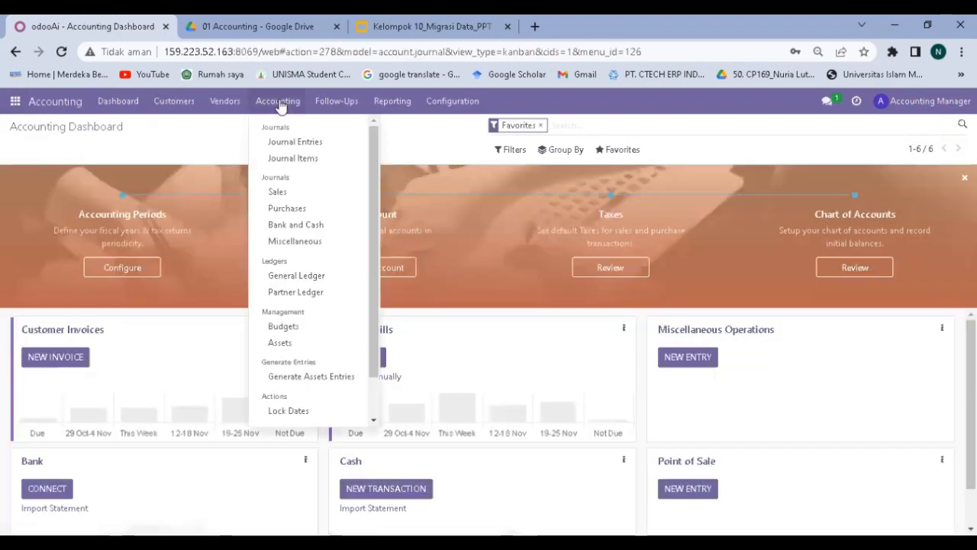
pyautogui.click(334, 139)
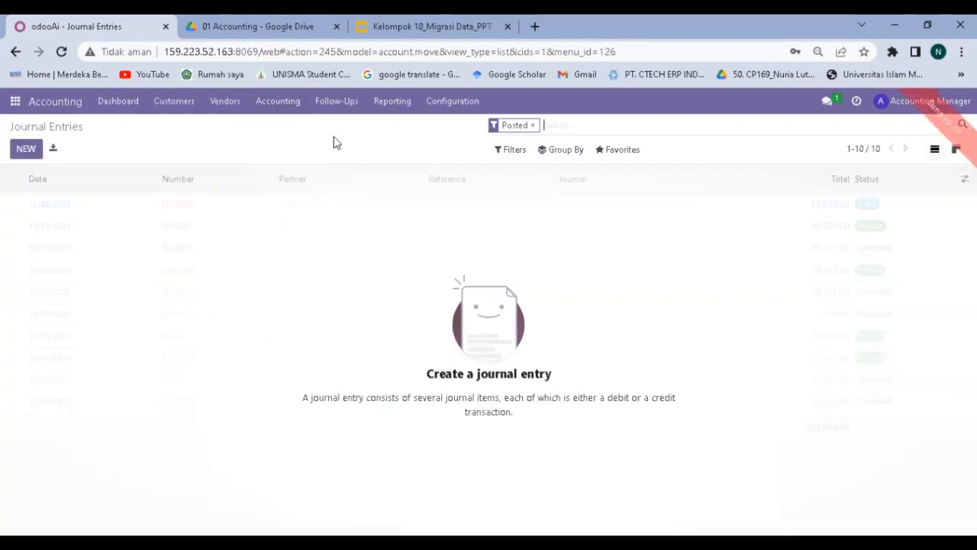
pyautogui.click(613, 150)
pyautogui.click(615, 199)
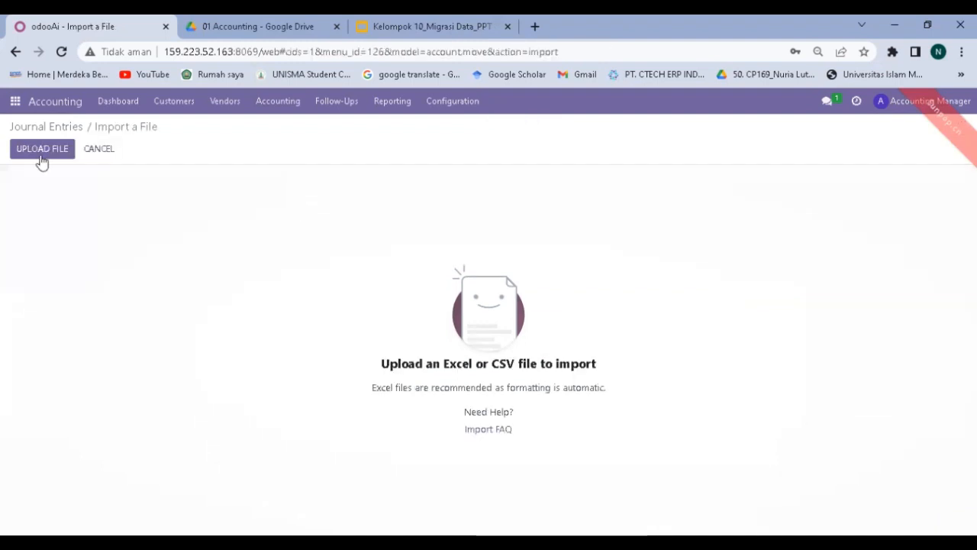
# Load the 04 Account Beginning Balance CSV, test it, and import the single journal entry.
pyautogui.click(39, 152)
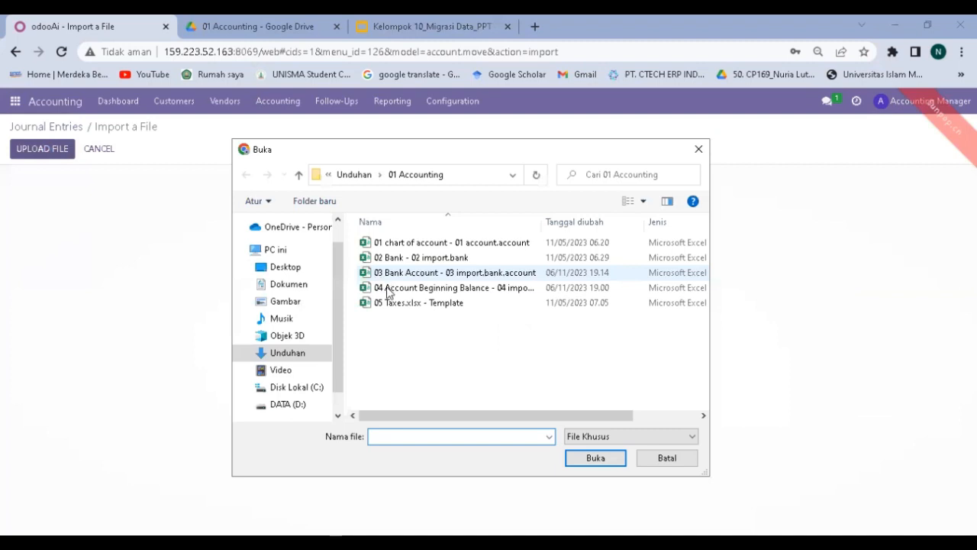
pyautogui.doubleClick(418, 293)
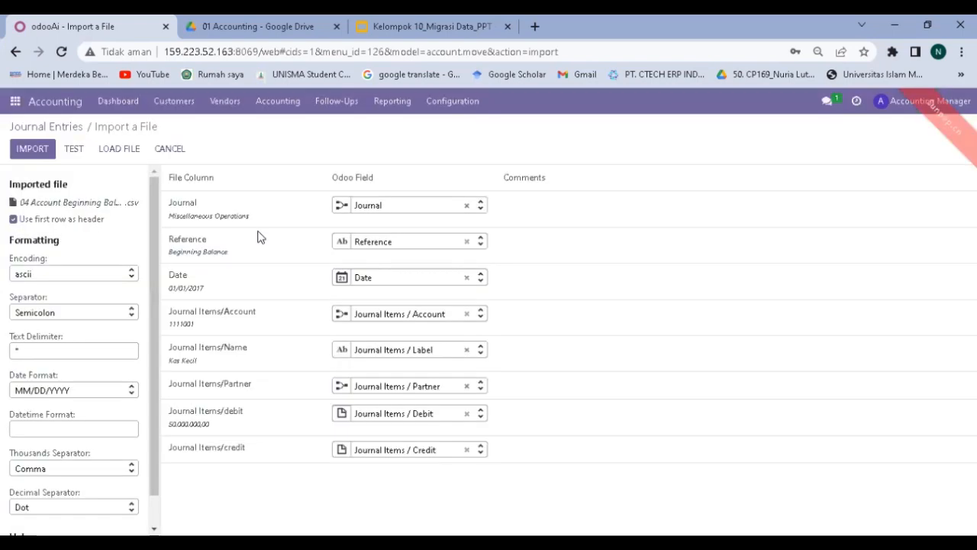
pyautogui.click(74, 151)
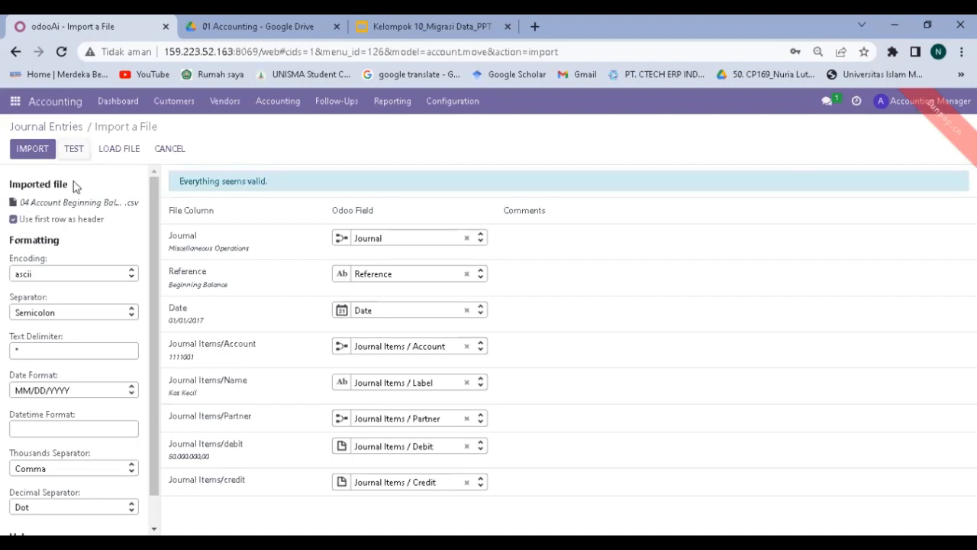
pyautogui.click(40, 153)
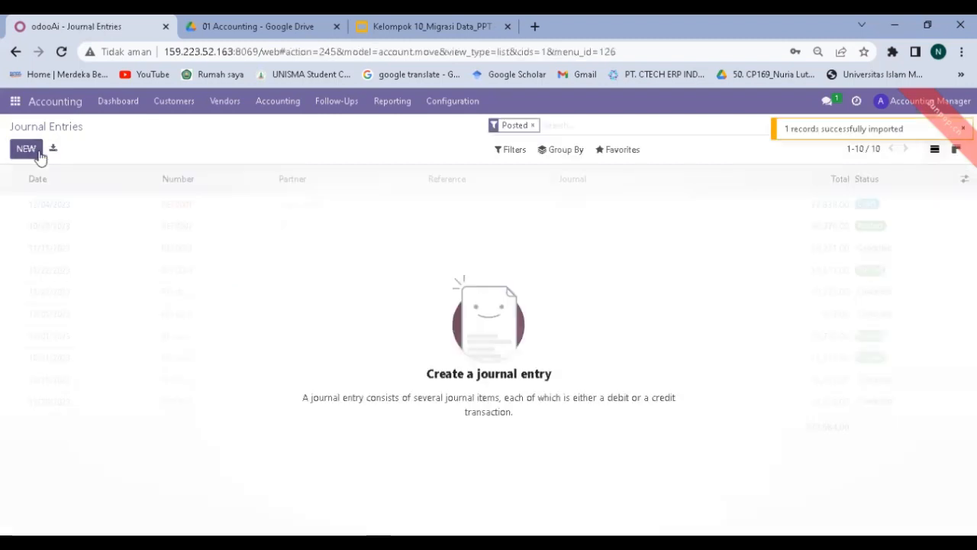
# Remove the Posted filter and review draft MISC/2017/01/0001's items totalling 6.408.000.000,00 each side.
pyautogui.click(225, 23)
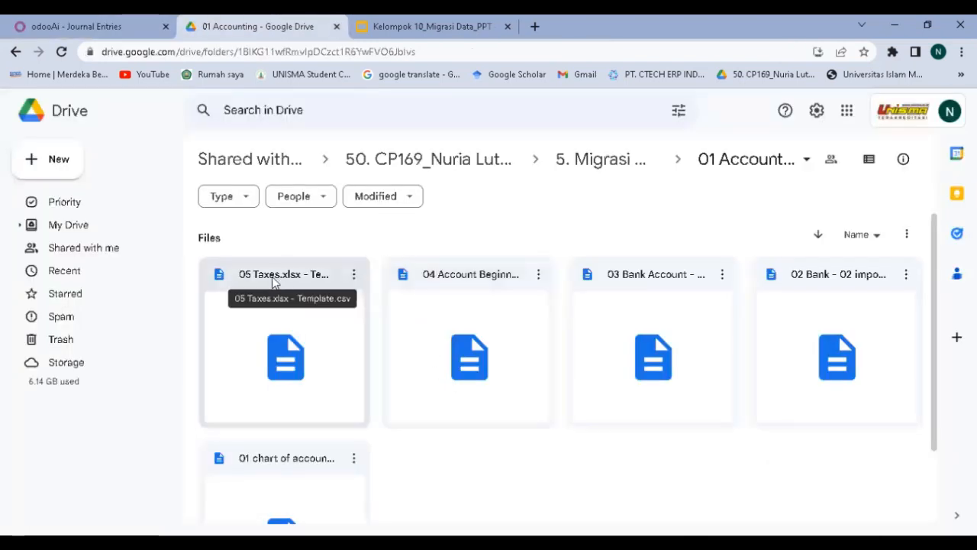
pyautogui.click(107, 23)
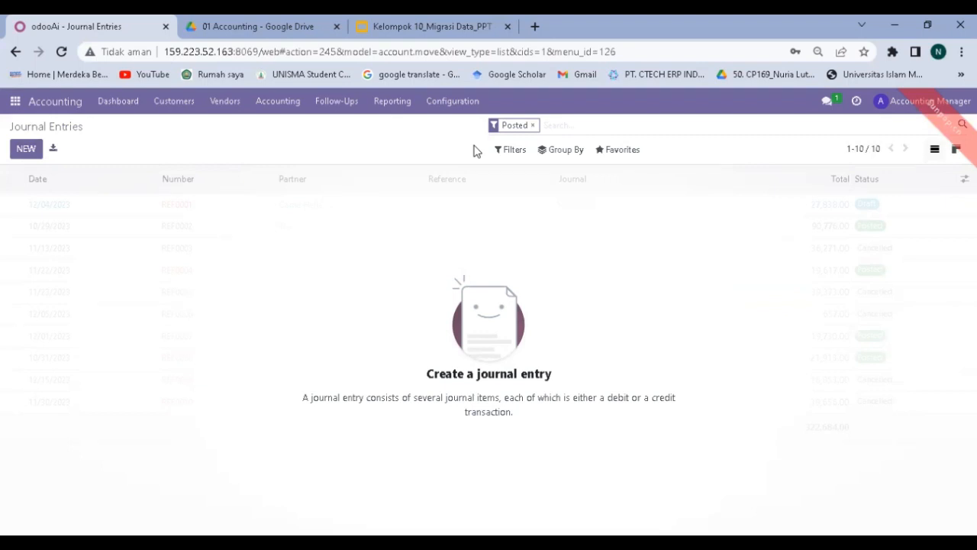
pyautogui.click(534, 126)
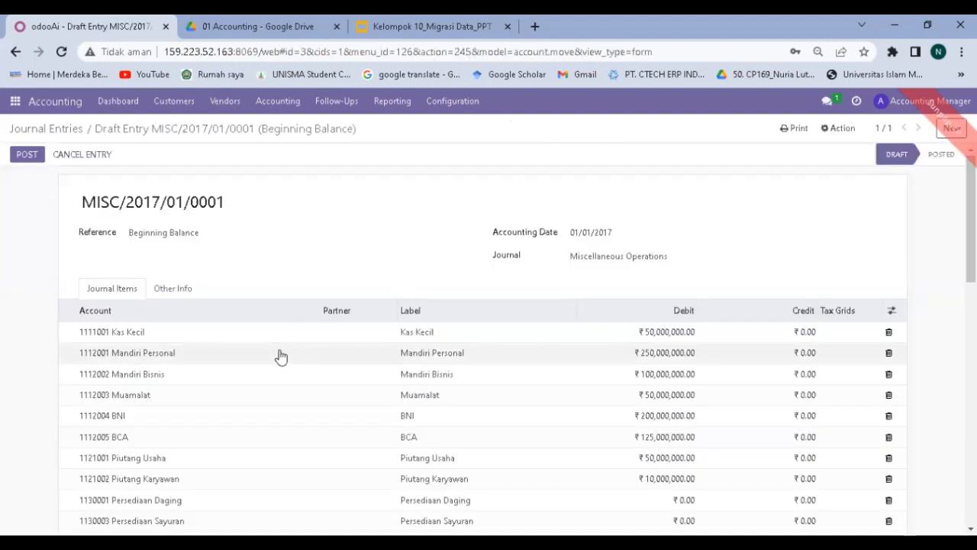
pyautogui.scroll(-15, 203, 395)
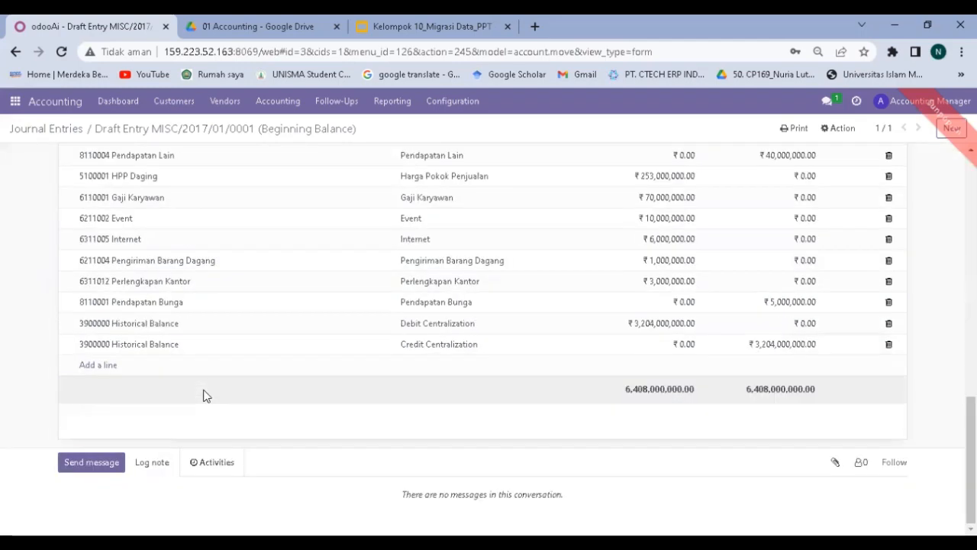
pyautogui.scroll(15, 203, 395)
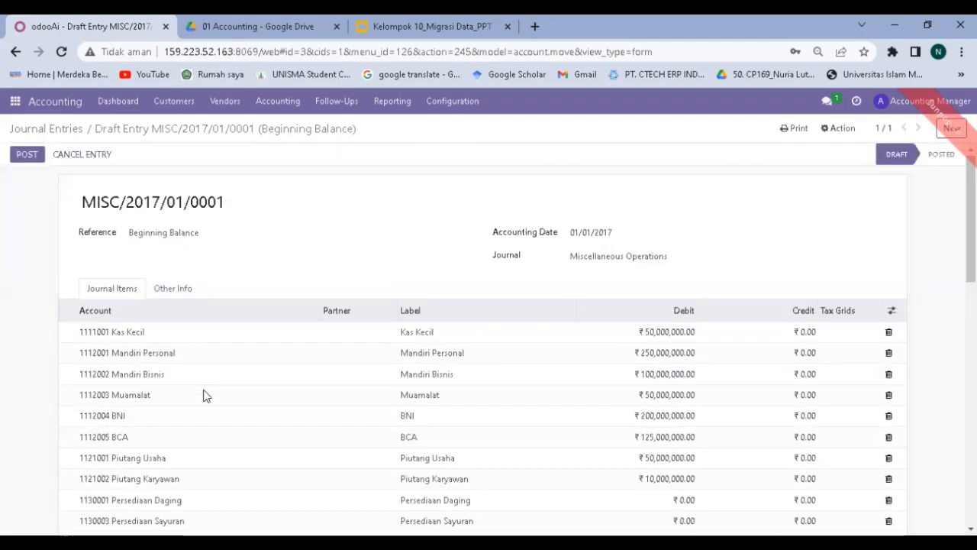
pyautogui.scroll(-5, 202, 394)
pyautogui.scroll(5, 202, 394)
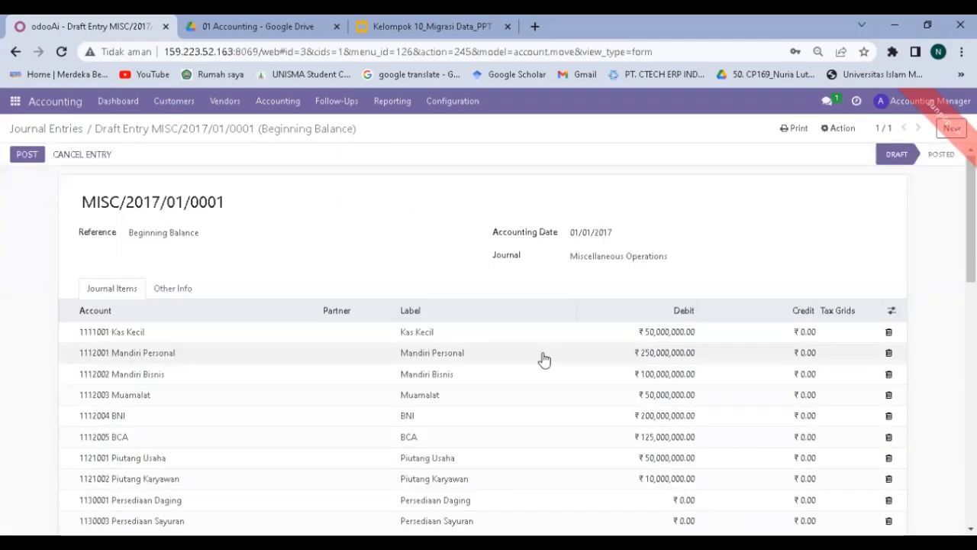
pyautogui.scroll(-8, 544, 359)
pyautogui.scroll(6, 544, 359)
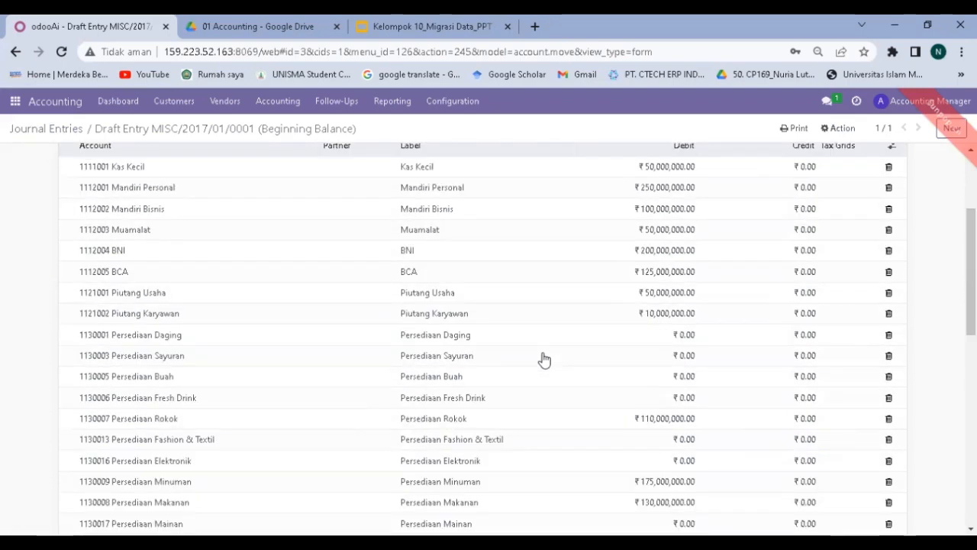
pyautogui.scroll(3, 544, 359)
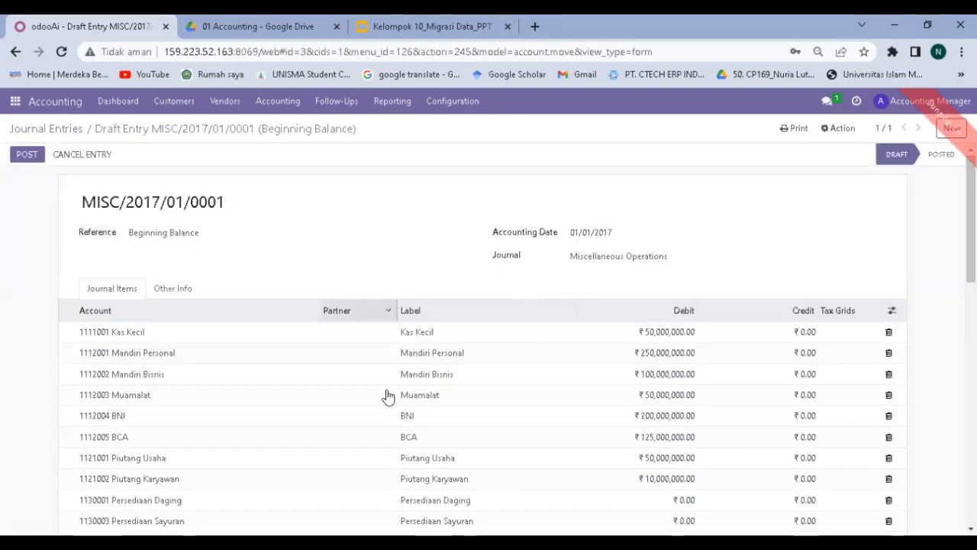
pyautogui.scroll(-8, 616, 340)
pyautogui.scroll(6, 615, 340)
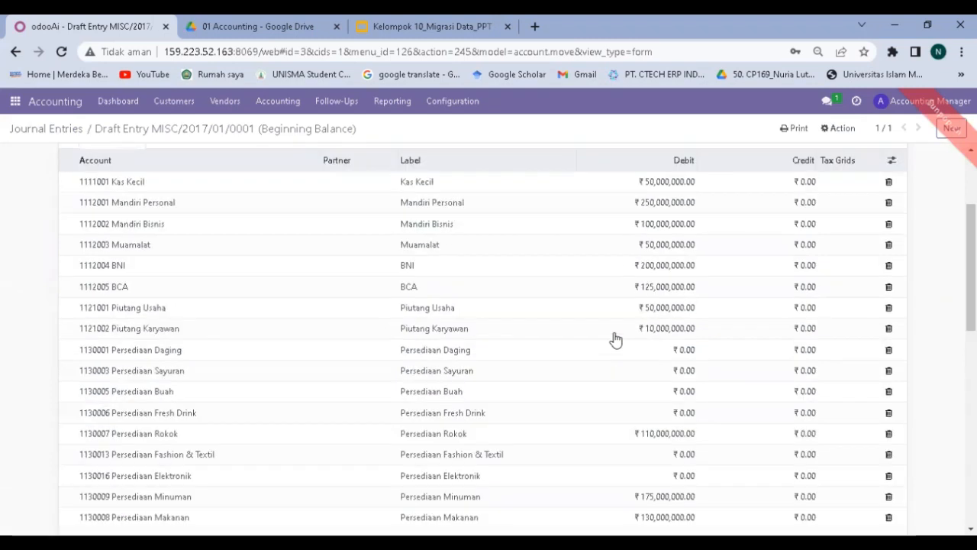
pyautogui.scroll(2, 615, 340)
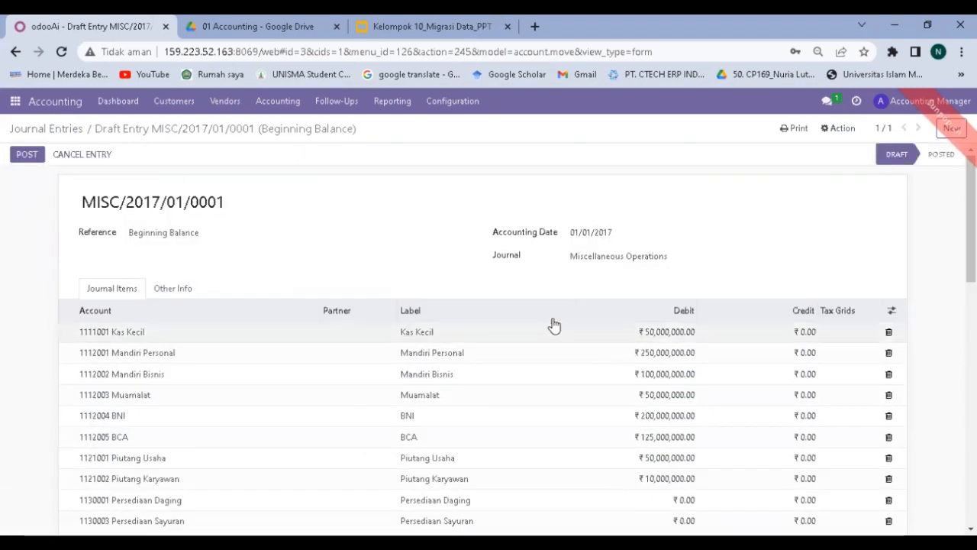
# Attempt to post the Beginning Balance entry, then enter the company's second street line.
pyautogui.click(29, 159)
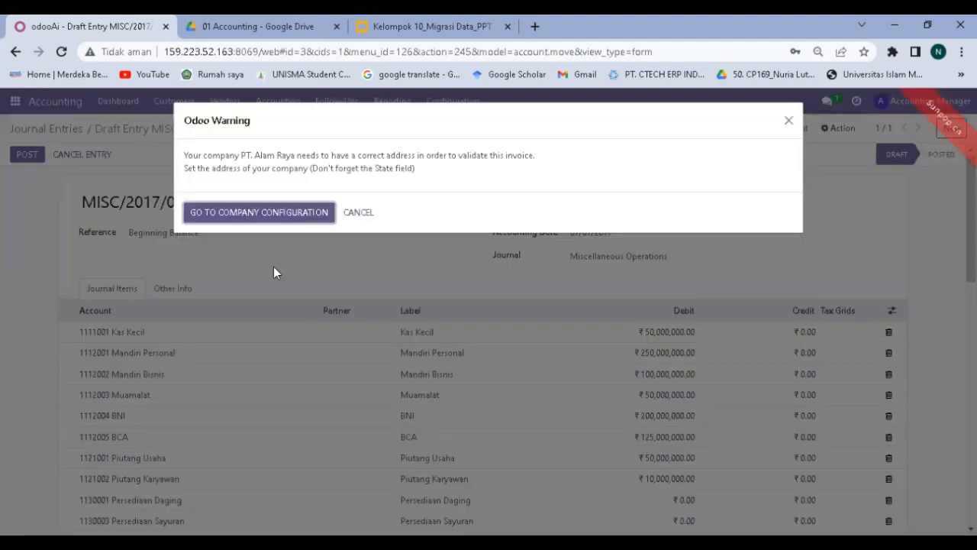
pyautogui.click(288, 219)
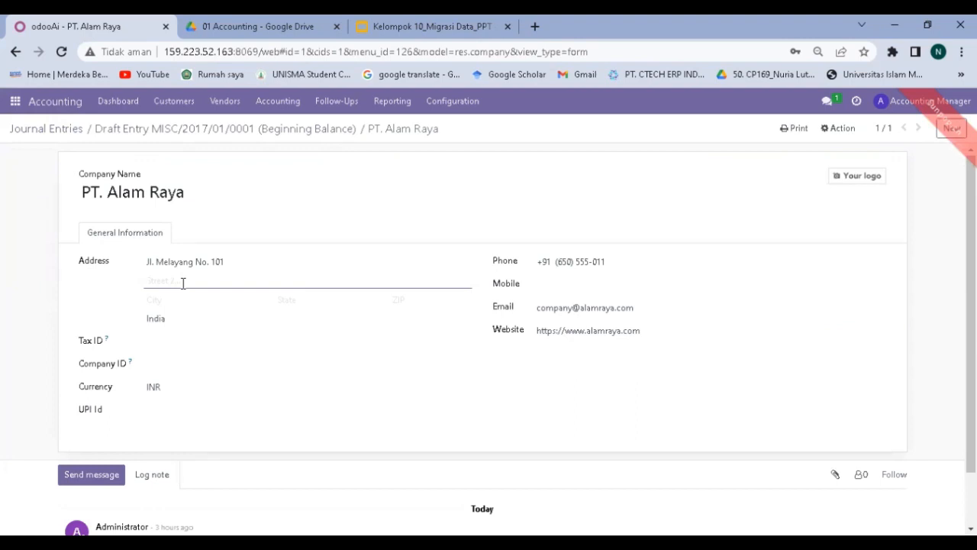
pyautogui.write('010')
# Fill in the company's city, leave State empty, and save the PT. Alam Raya record.
pyautogui.click(174, 299)
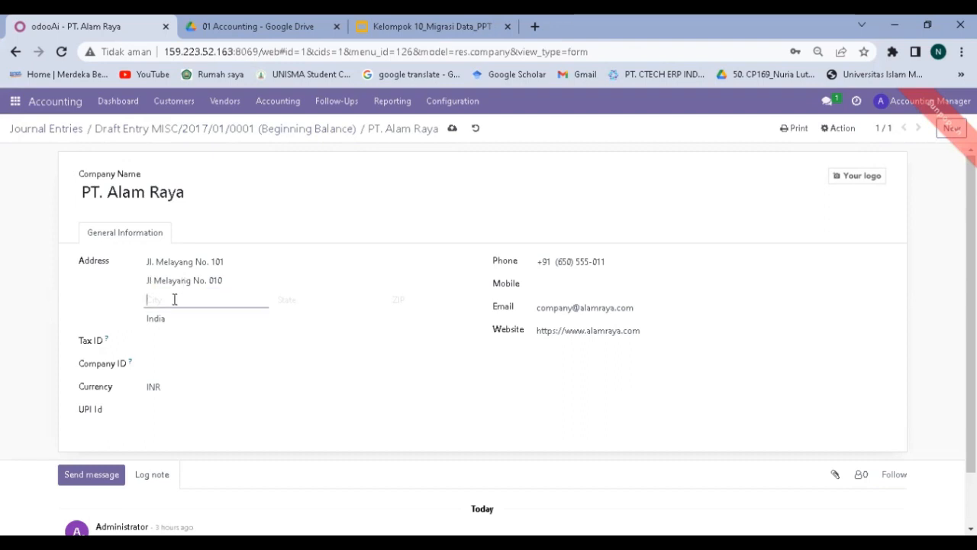
pyautogui.write('b')
pyautogui.press('BackSpace')
pyautogui.write('Bangladesh')
pyautogui.click(332, 301)
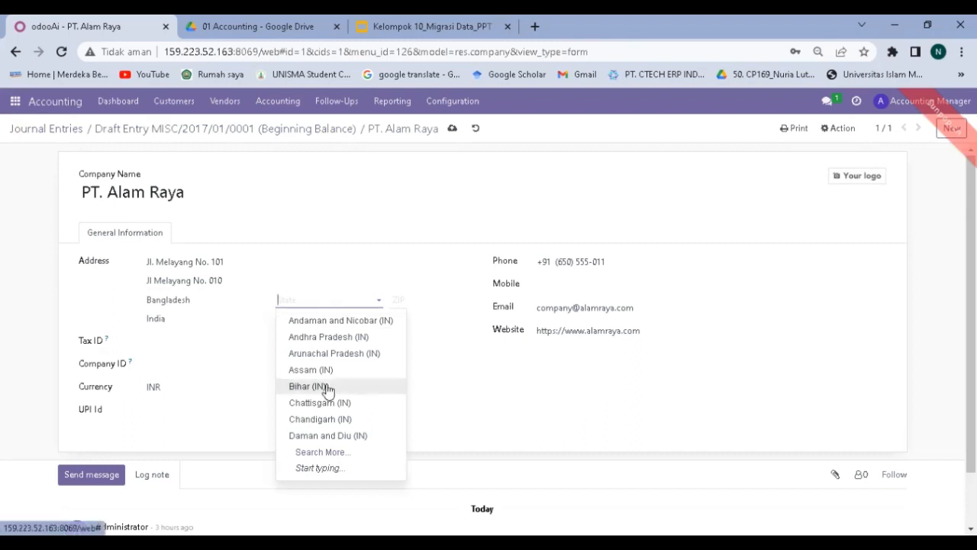
pyautogui.click(367, 300)
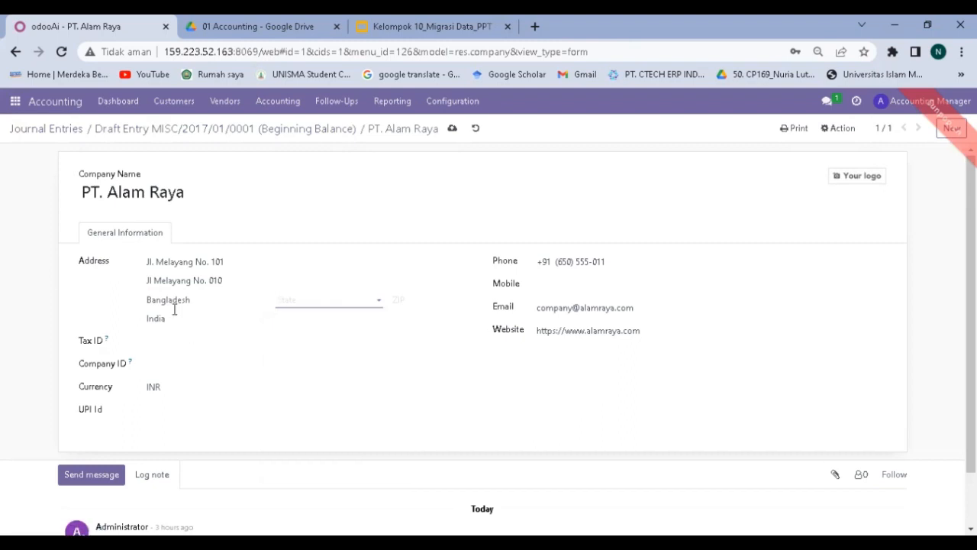
pyautogui.click(453, 133)
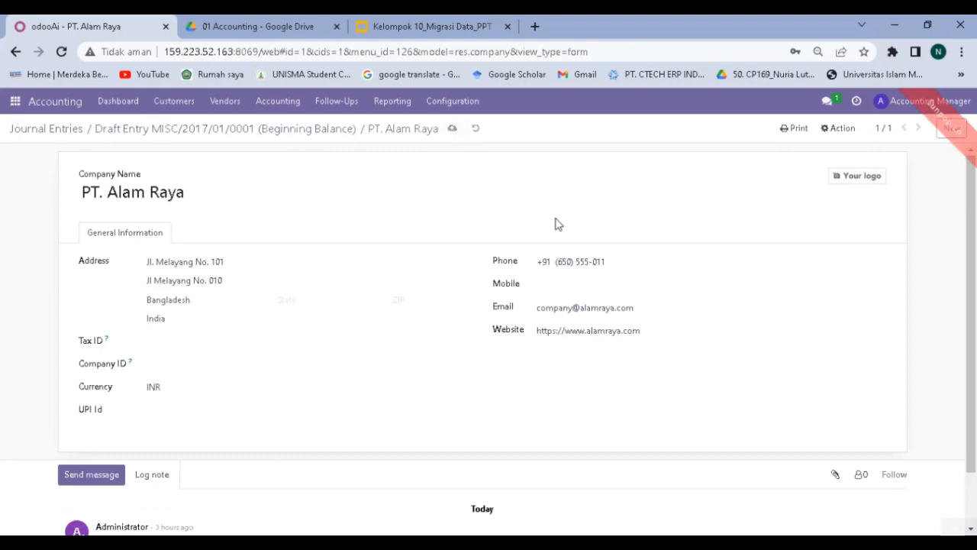
pyautogui.click(555, 288)
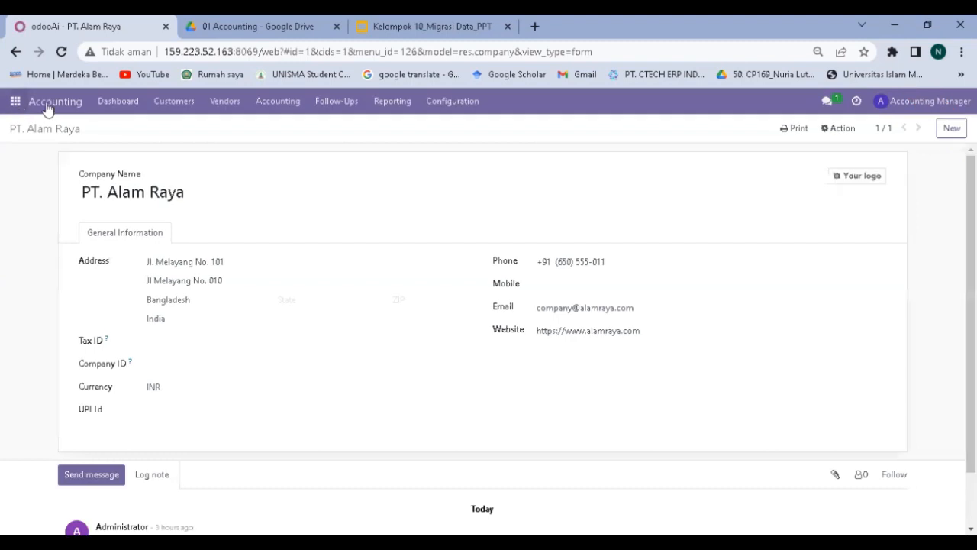
pyautogui.click(271, 102)
# Retry posting draft MISC/2017/01/0001 and, when blocked, open PT. Alam Raya's company configuration.
pyautogui.click(332, 144)
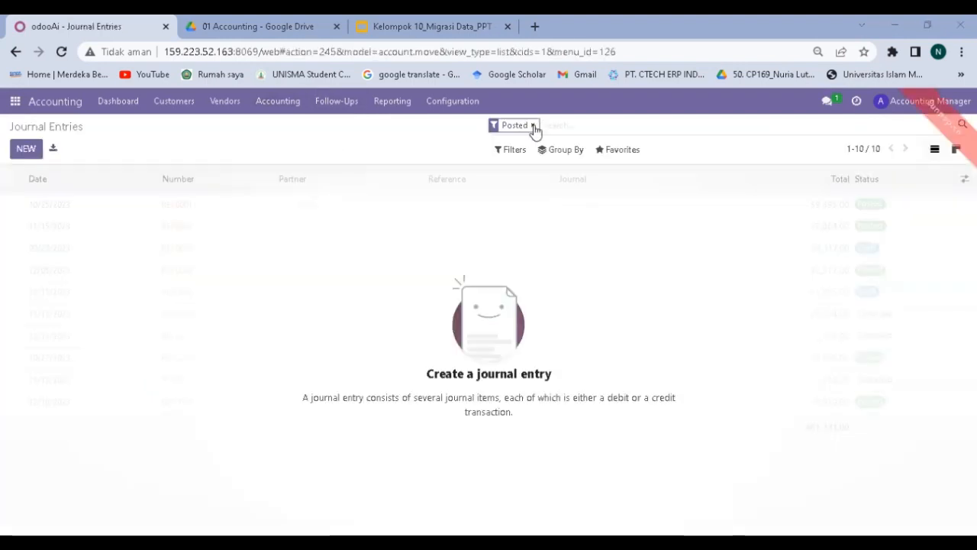
pyautogui.click(535, 125)
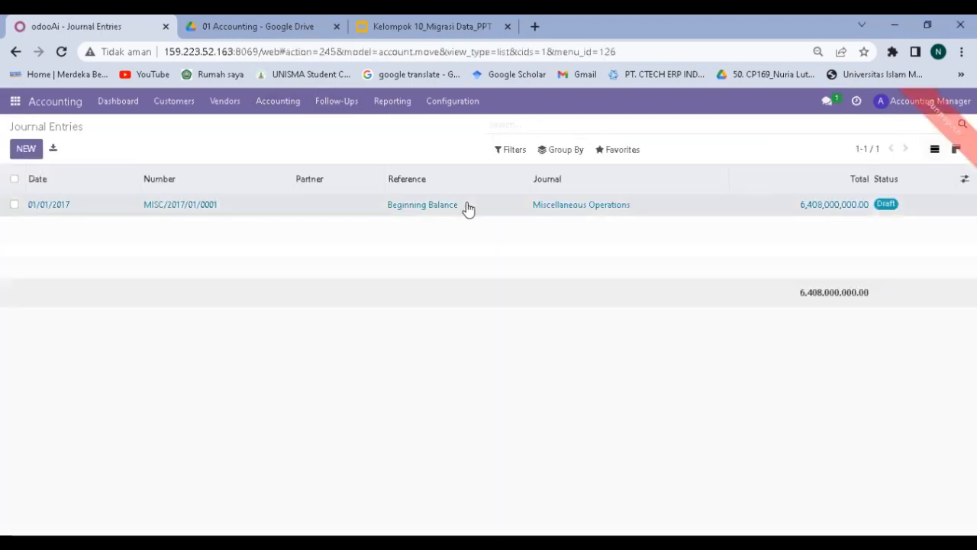
pyautogui.click(467, 209)
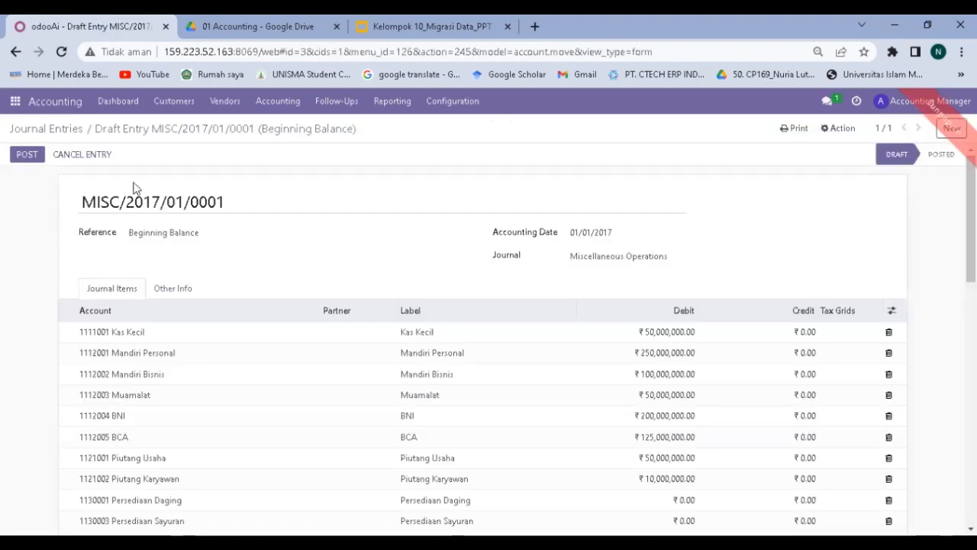
pyautogui.click(27, 155)
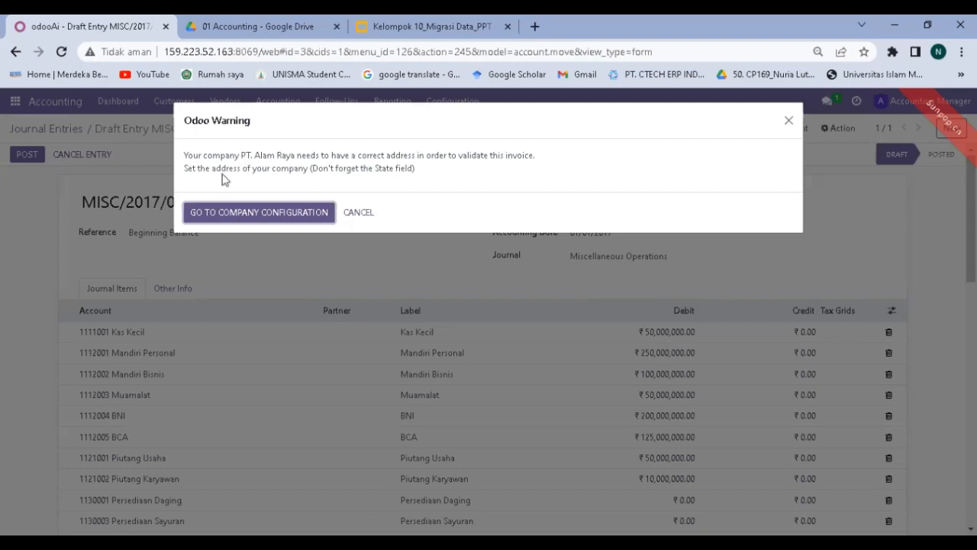
pyautogui.click(294, 214)
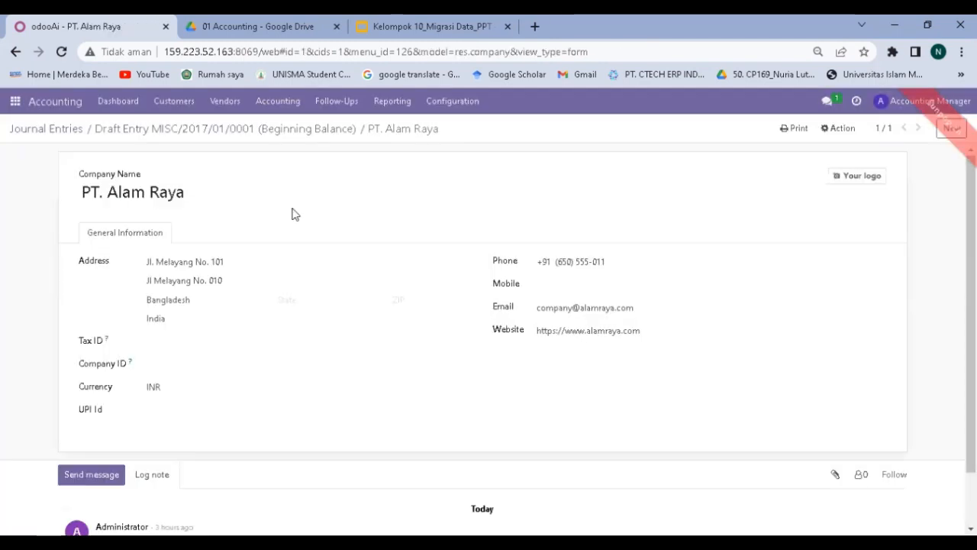
# Open Search More for the company's State and browse the 38 Indian states listed.
pyautogui.click(297, 299)
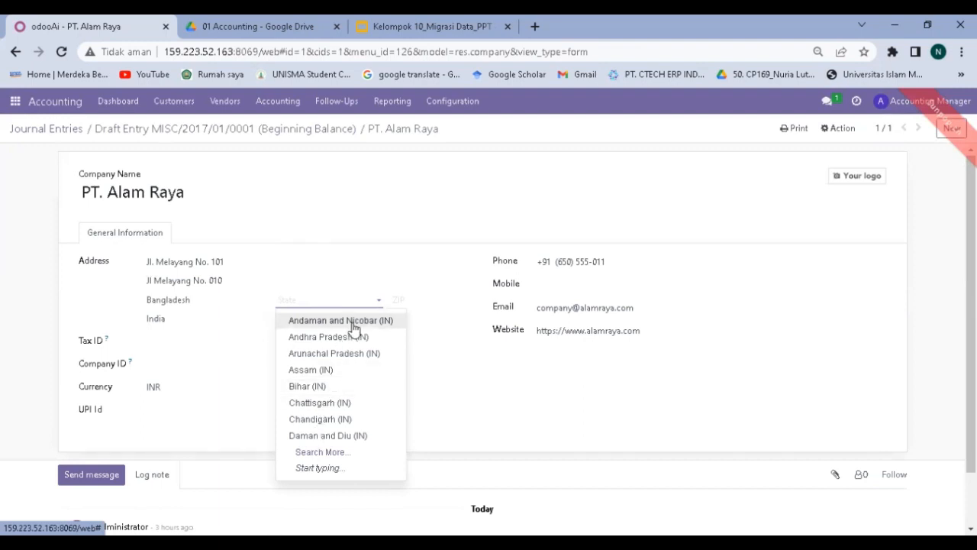
pyautogui.click(323, 452)
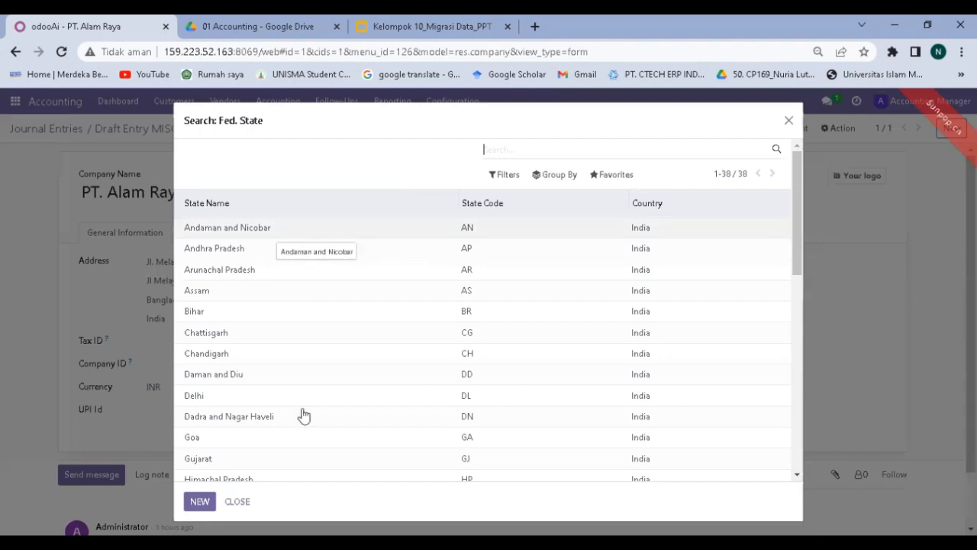
pyautogui.scroll(-4, 269, 354)
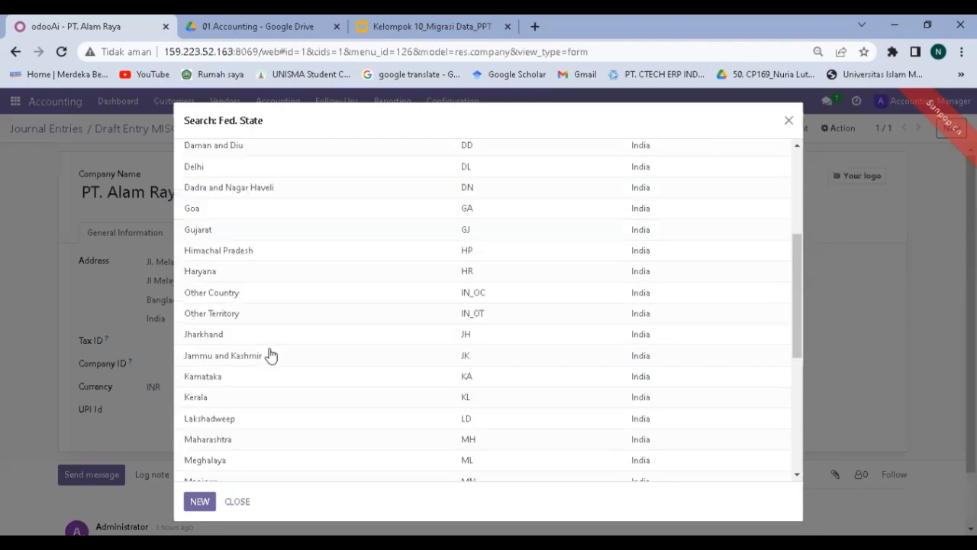
pyautogui.scroll(-3, 271, 355)
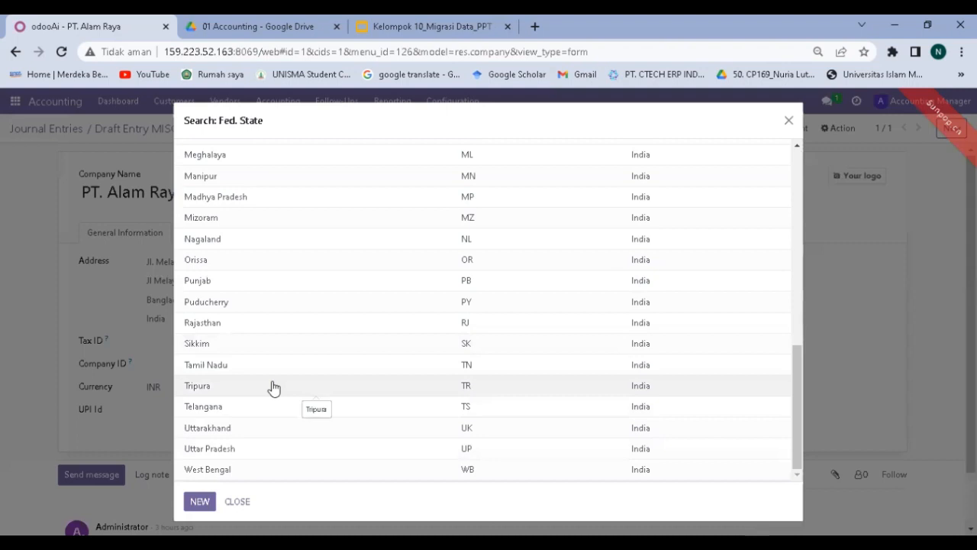
pyautogui.scroll(10, 273, 388)
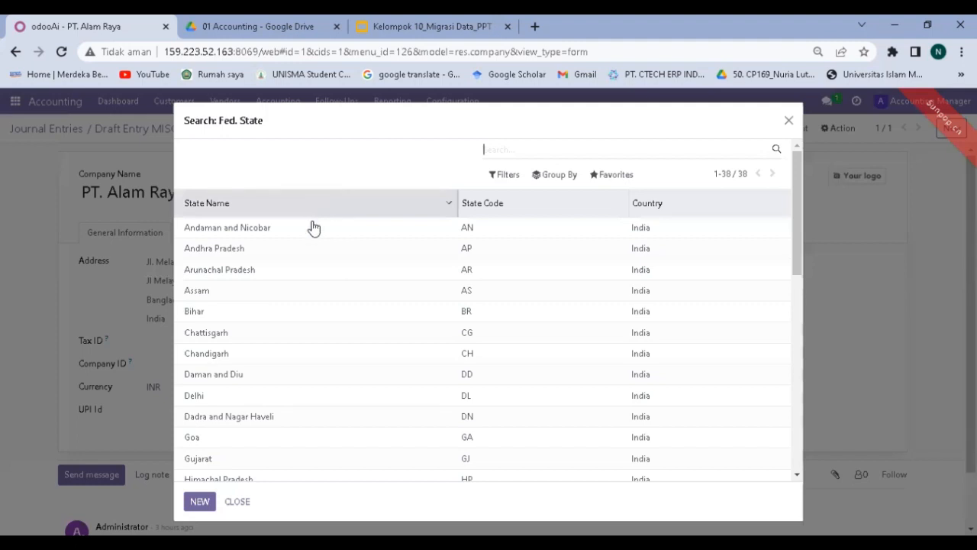
# Set Andaman and Nicobar as the company's state and save the PT. Alam Raya record.
pyautogui.click(312, 226)
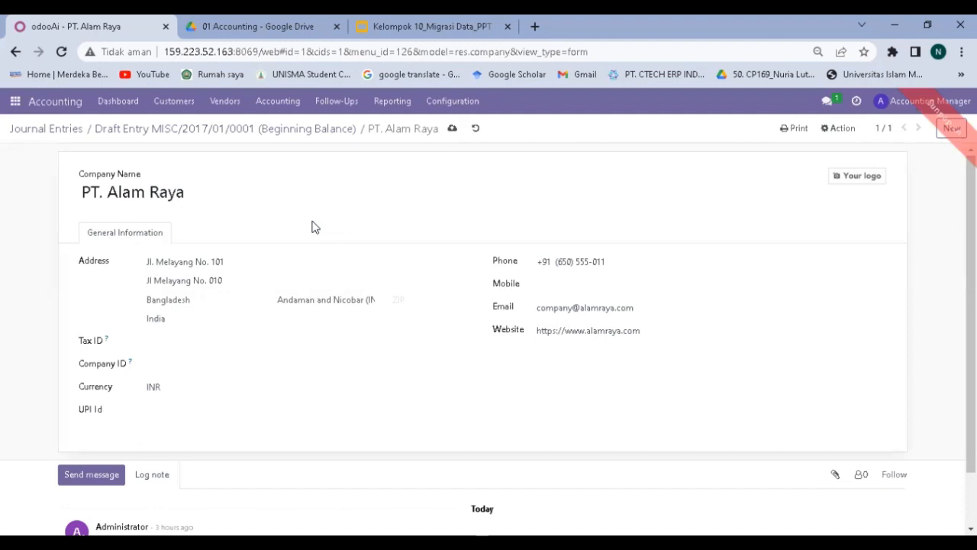
pyautogui.click(452, 129)
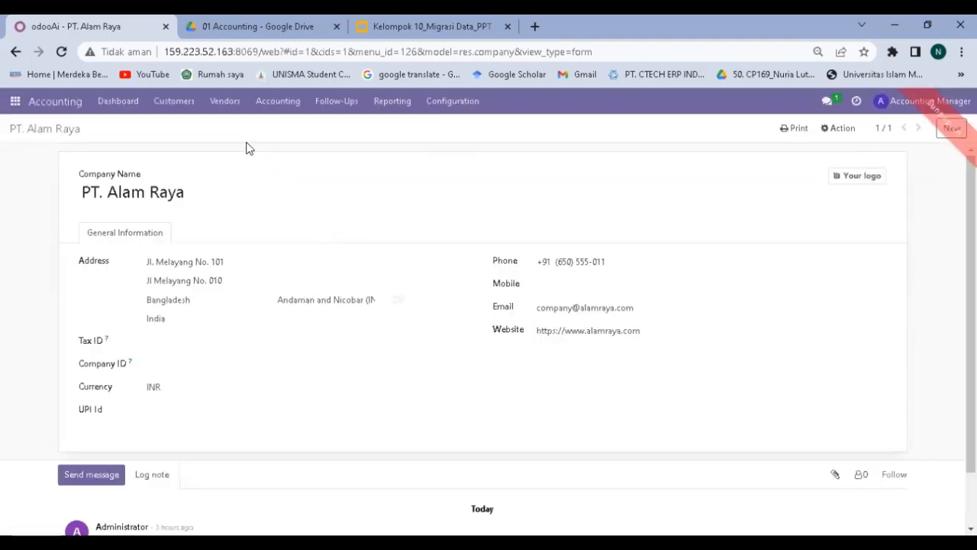
pyautogui.click(286, 111)
# Remove the Posted filter from Journal Entries and open draft MISC/2017/01/0001 Beginning Balance.
pyautogui.click(302, 144)
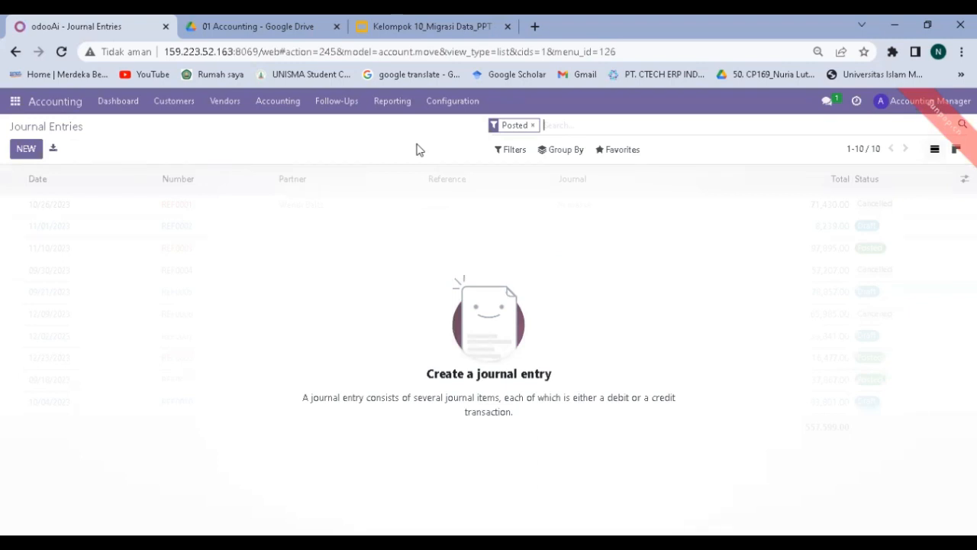
pyautogui.click(535, 125)
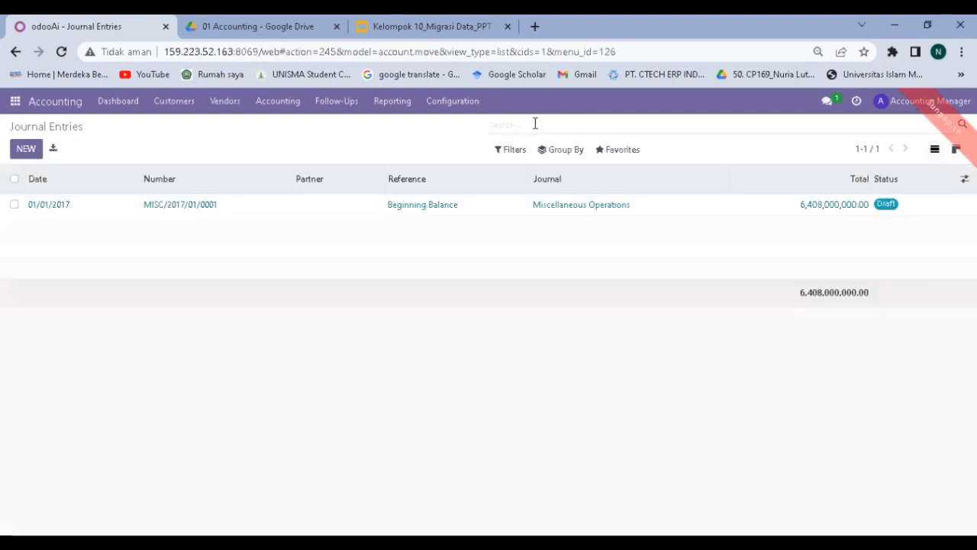
pyautogui.click(494, 207)
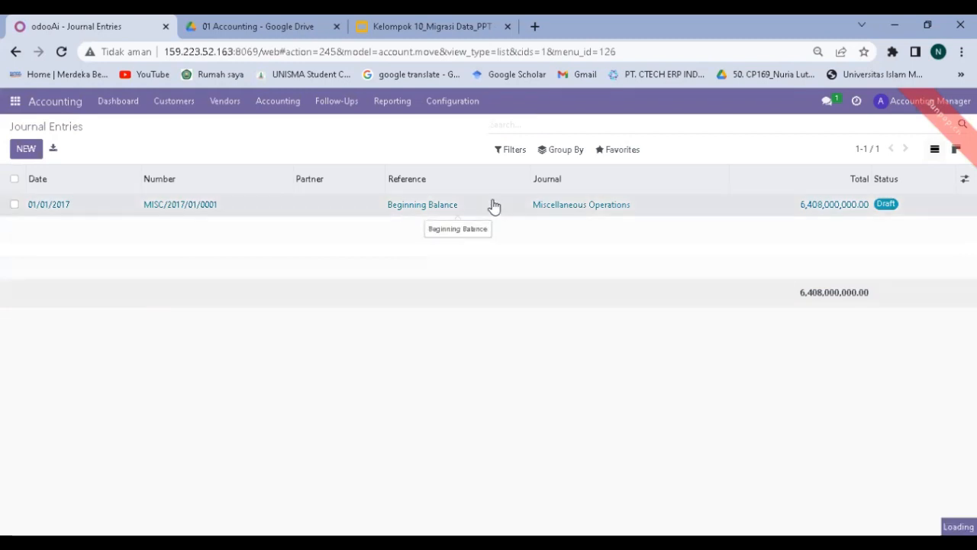
pyautogui.doubleClick(486, 203)
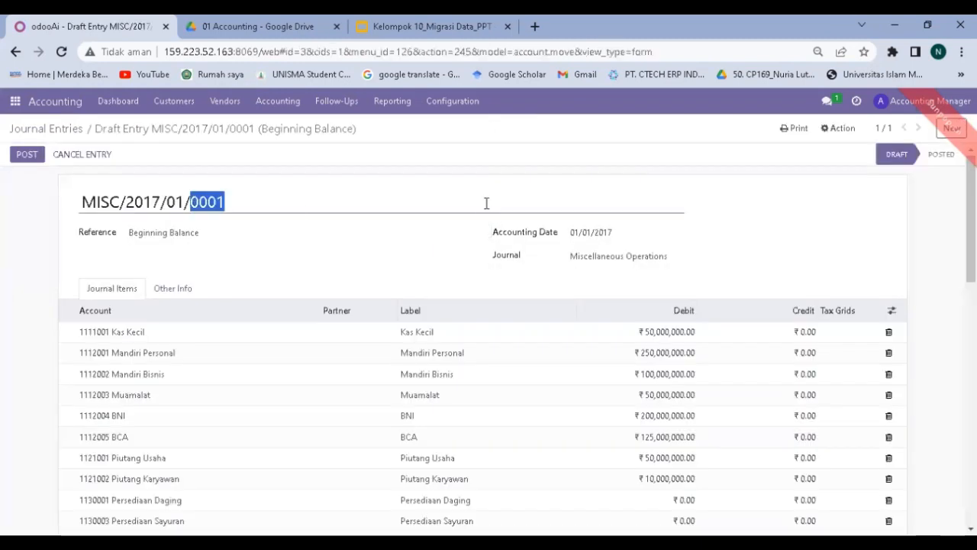
pyautogui.click(31, 242)
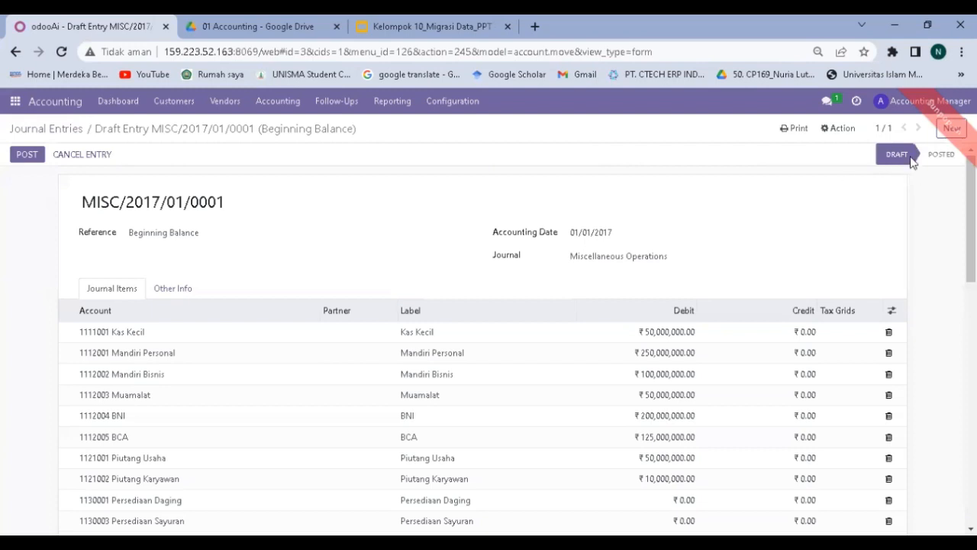
# Post the Beginning Balance entry MISC/2017/01/0001 and return to the Journal Entries list.
pyautogui.click(27, 159)
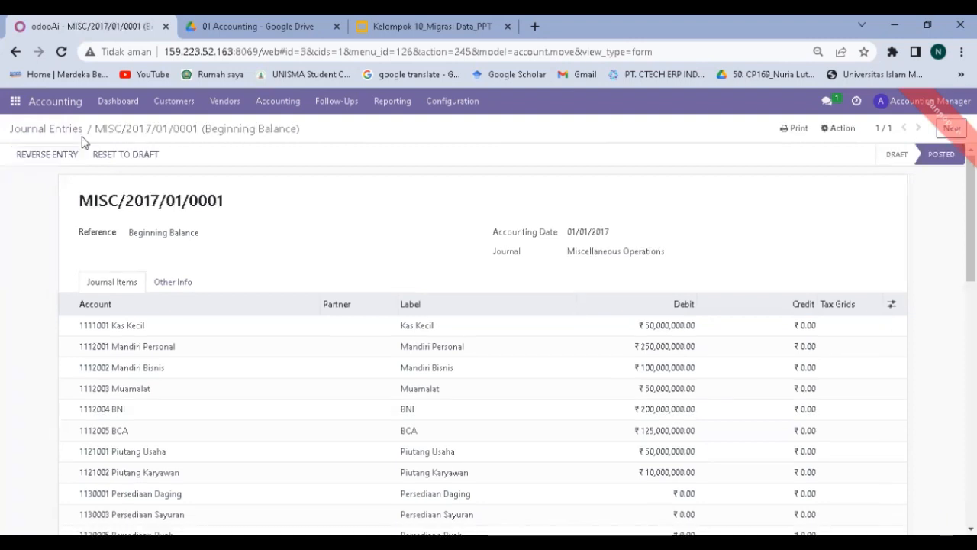
pyautogui.click(66, 134)
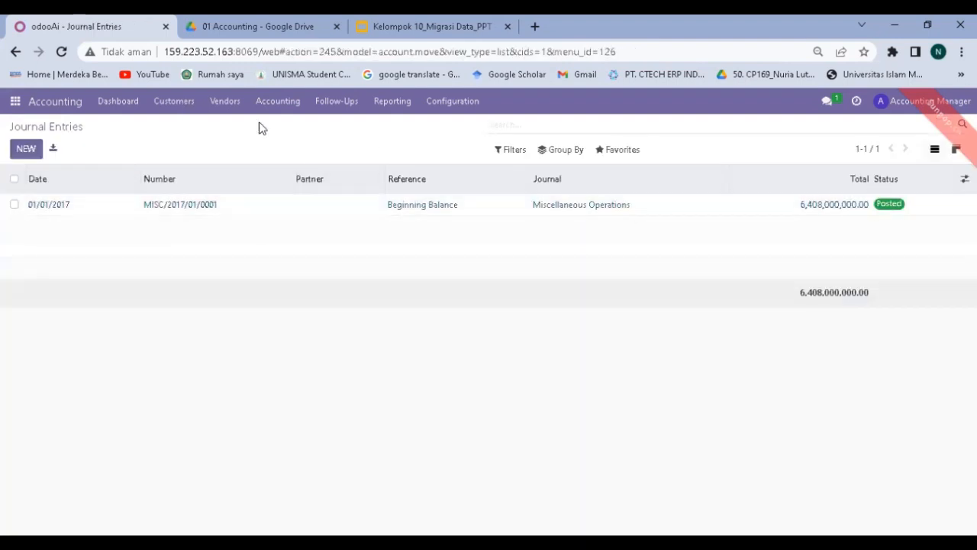
pyautogui.click(252, 23)
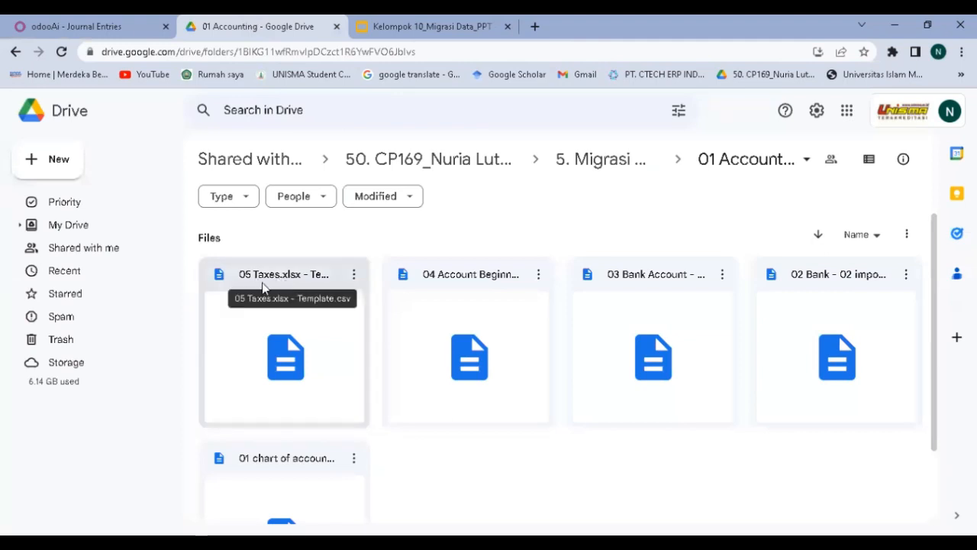
pyautogui.click(90, 26)
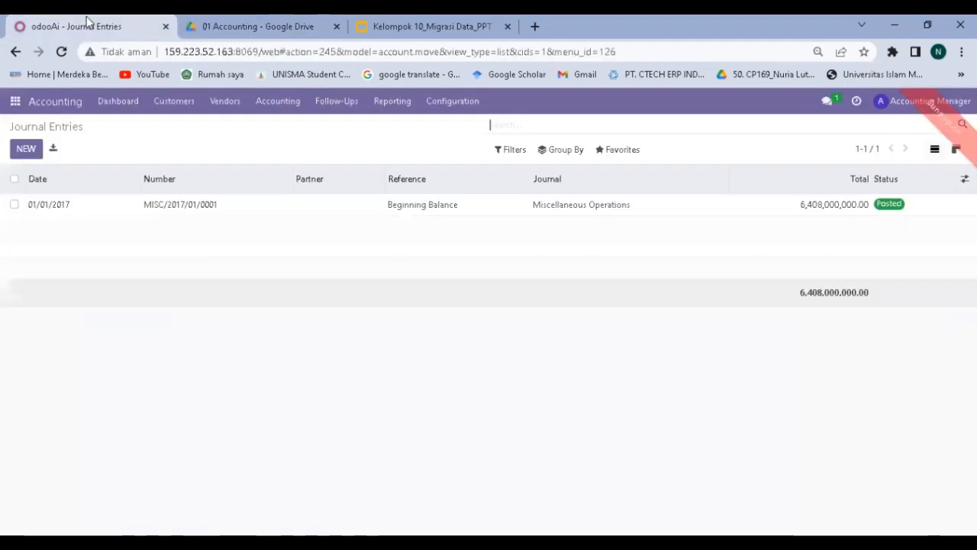
# Start a Taxes import and upload the 05 Taxes.xlsx - Template.csv file.
pyautogui.click(451, 107)
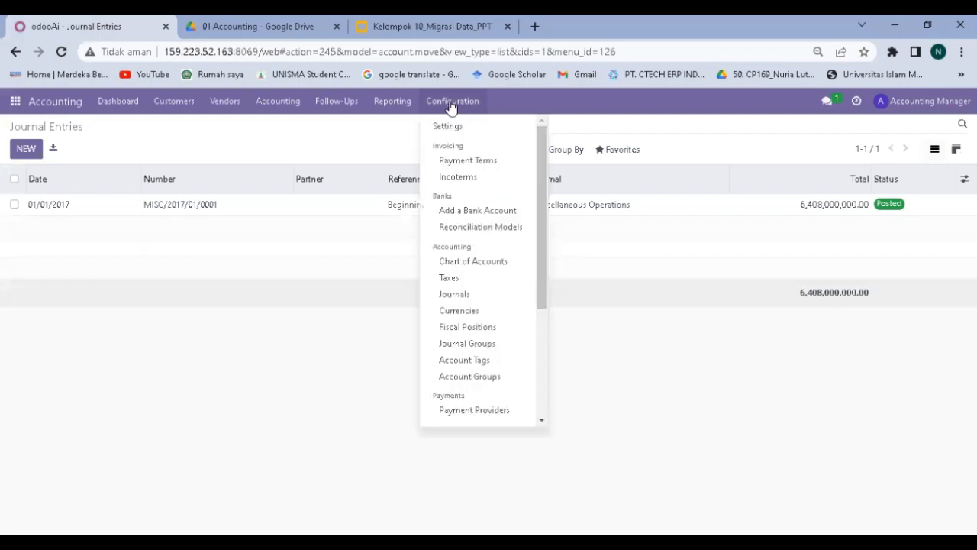
pyautogui.click(450, 278)
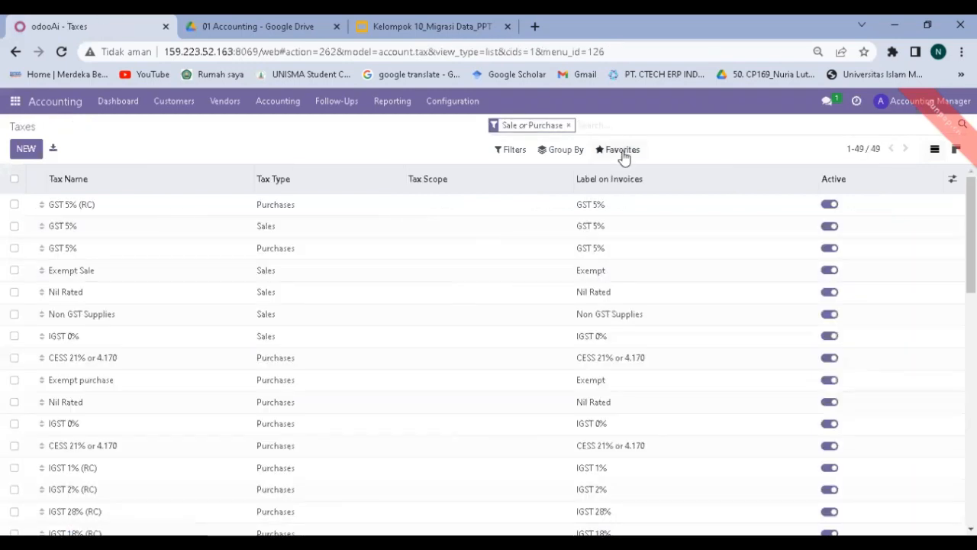
pyautogui.click(623, 151)
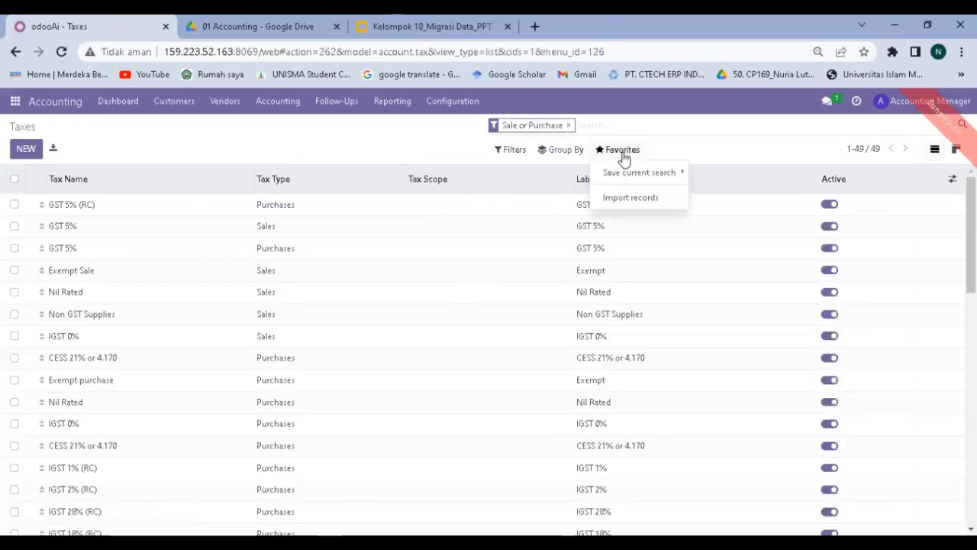
pyautogui.click(621, 201)
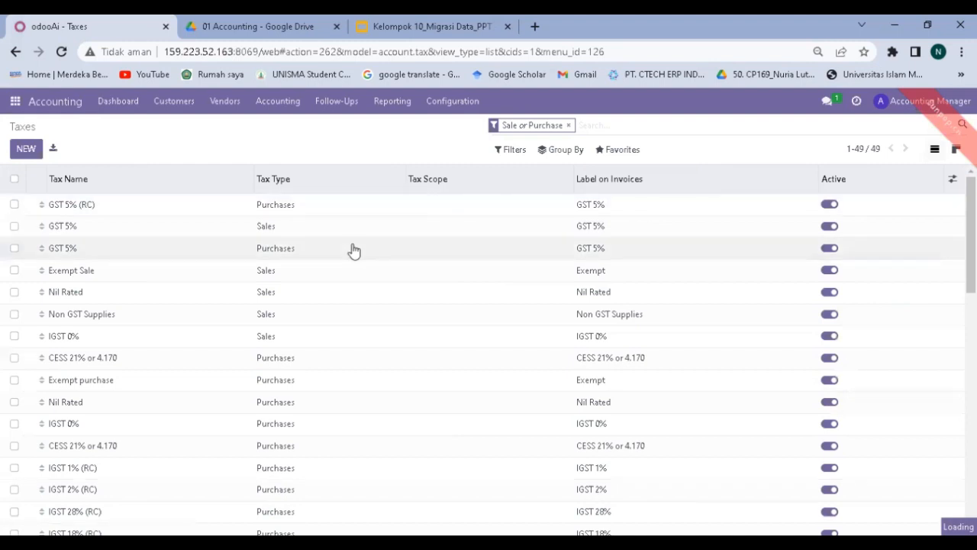
pyautogui.click(32, 153)
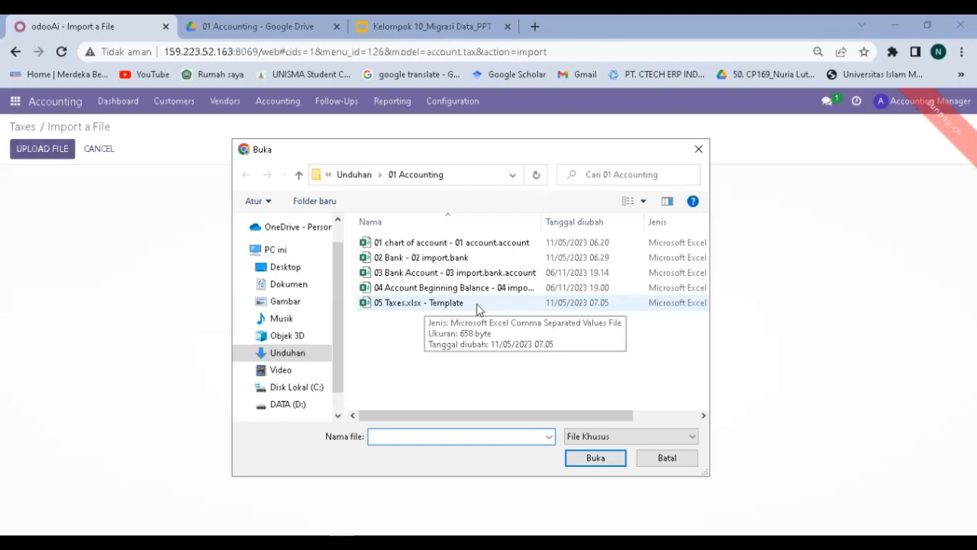
pyautogui.click(479, 306)
pyautogui.doubleClick(478, 306)
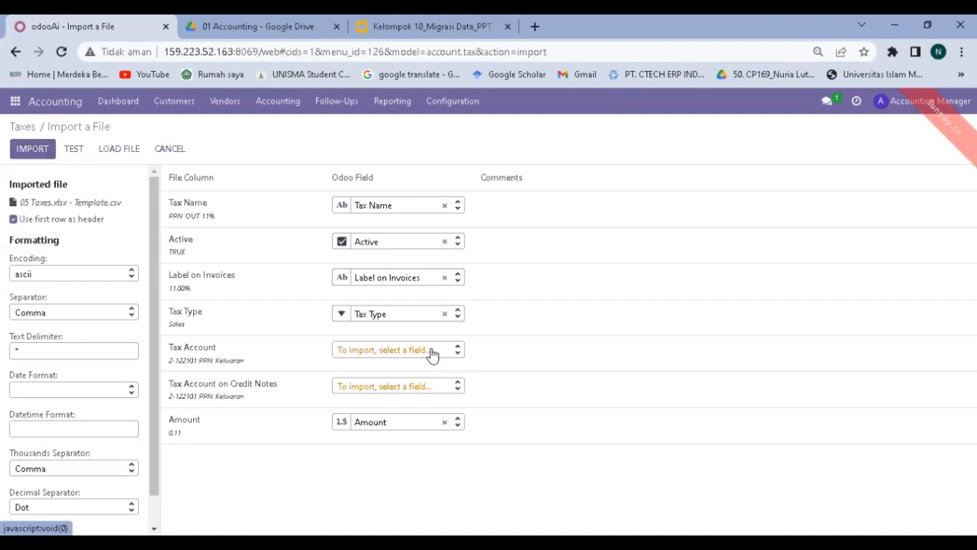
# Leave the Tax Account column unmapped and test the tax import.
pyautogui.click(432, 353)
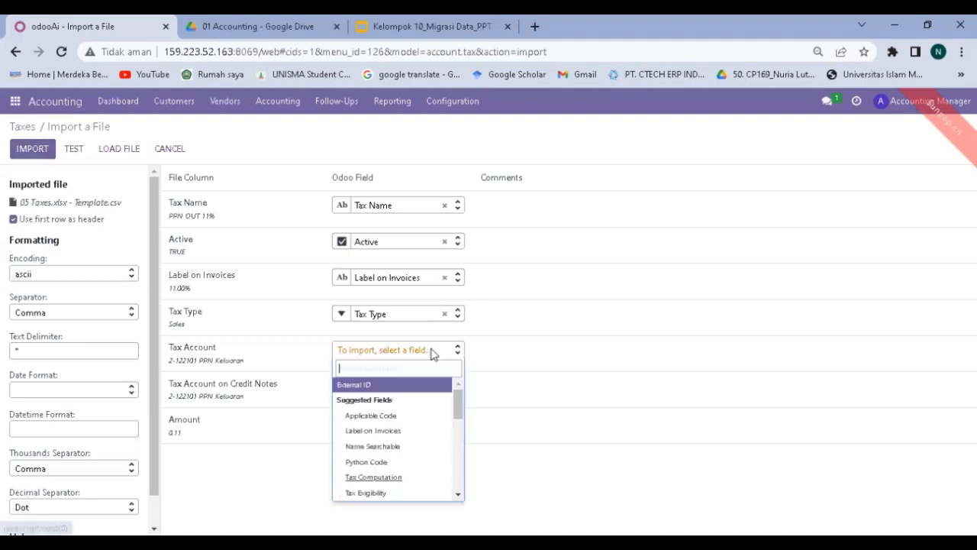
pyautogui.click(432, 352)
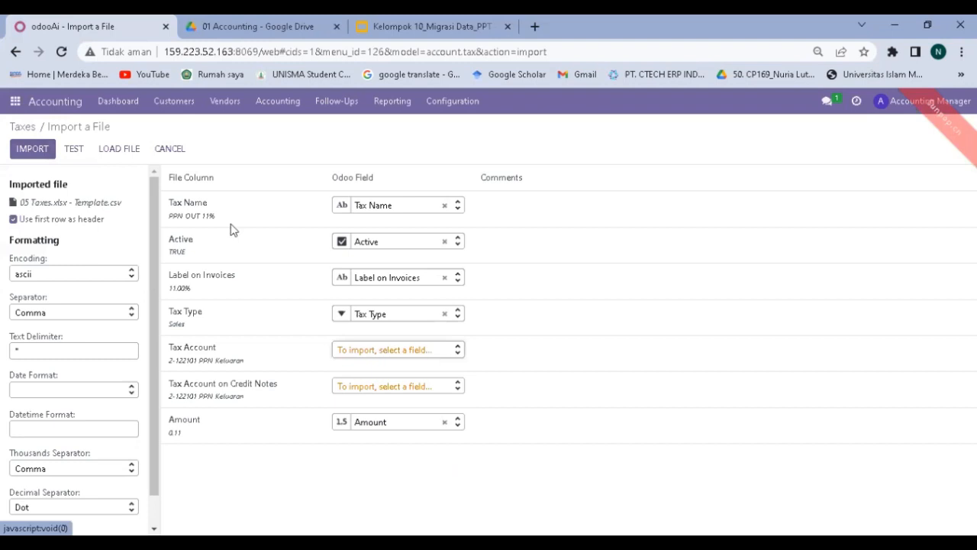
pyautogui.click(75, 154)
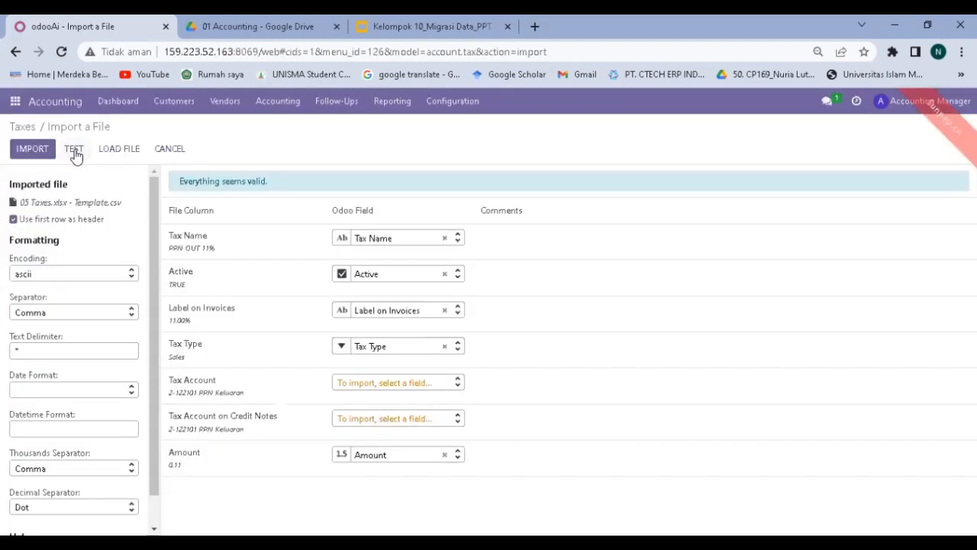
pyautogui.click(354, 383)
pyautogui.write('acc')
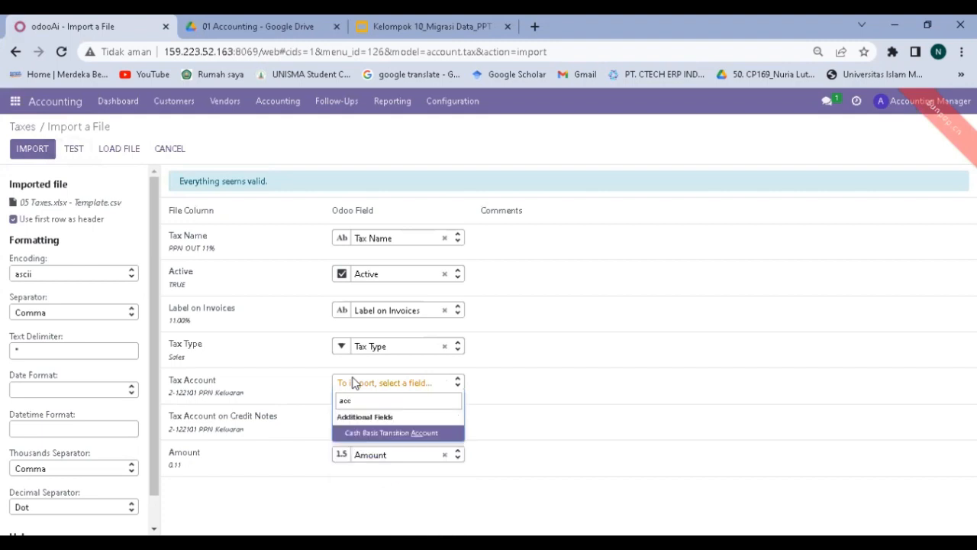
pyautogui.press('BackSpace')
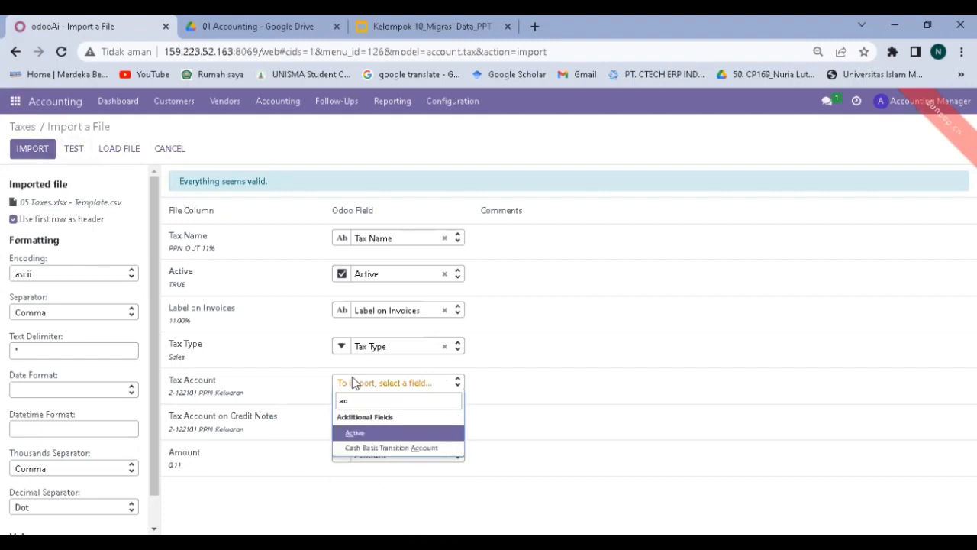
pyautogui.press('BackSpace')
pyautogui.press('BackSpace')
pyautogui.click(493, 397)
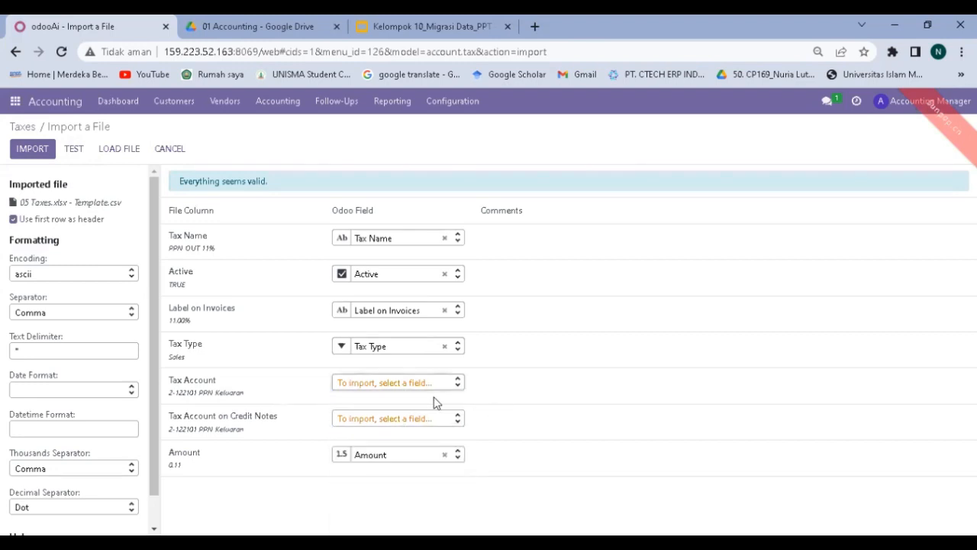
# Leave the Credit Notes tax account column unmapped, retest, and import the 6 tax records.
pyautogui.click(390, 418)
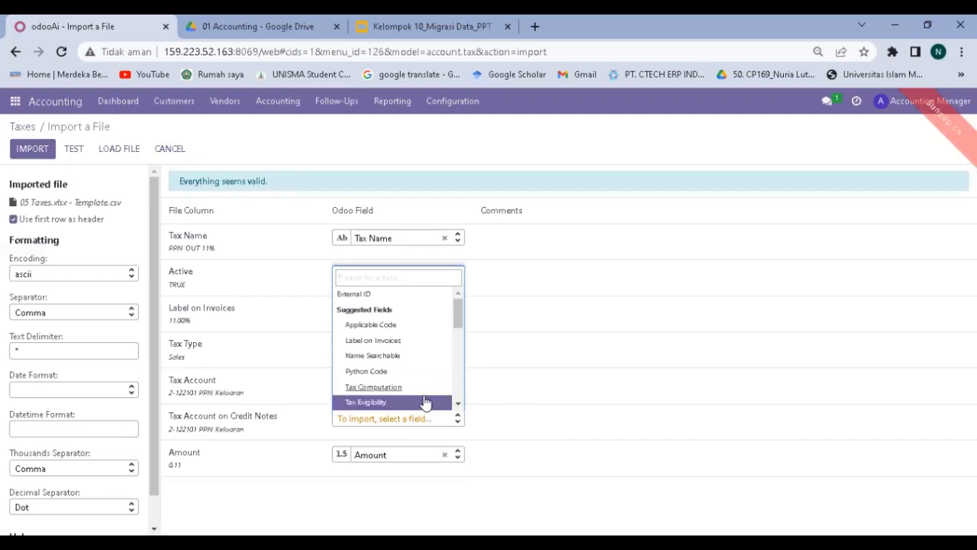
pyautogui.write('a')
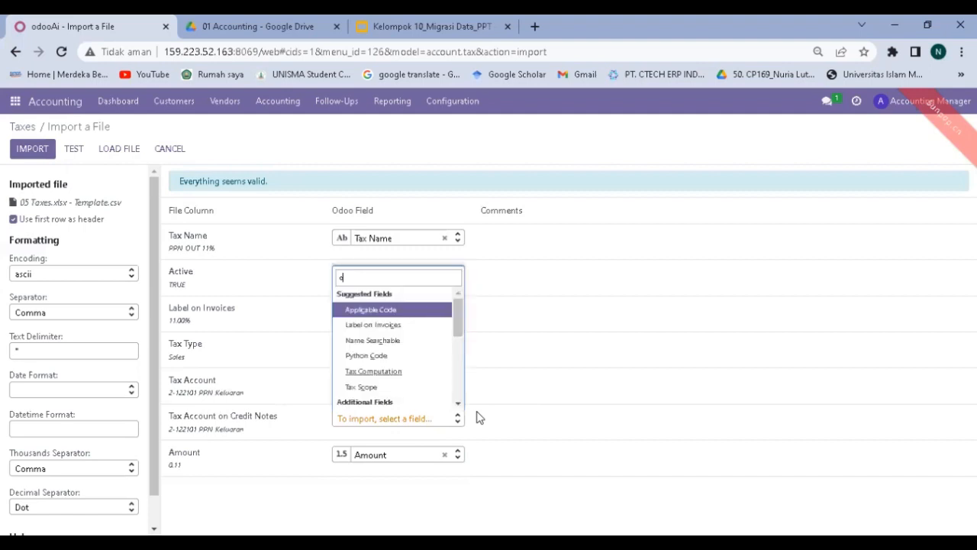
pyautogui.press('BackSpace')
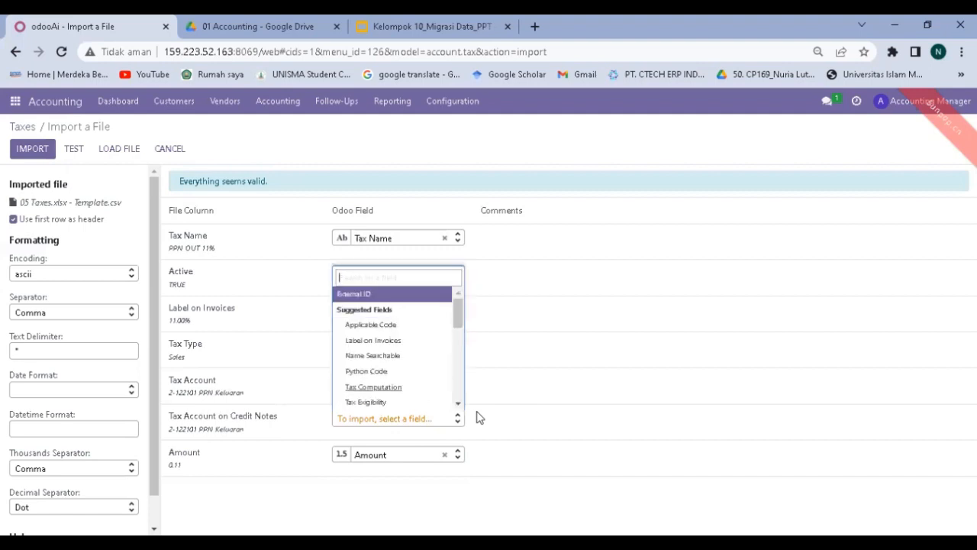
pyautogui.click(405, 494)
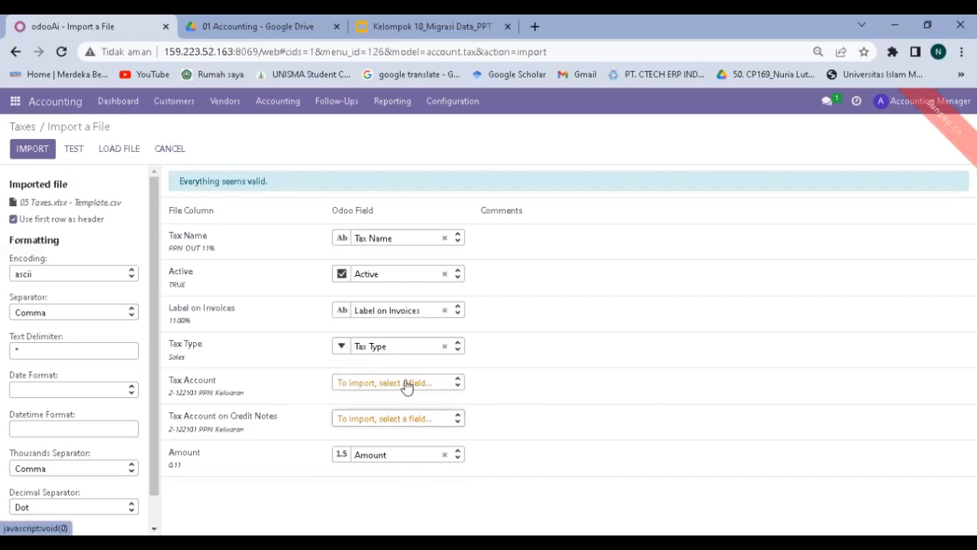
pyautogui.click(74, 149)
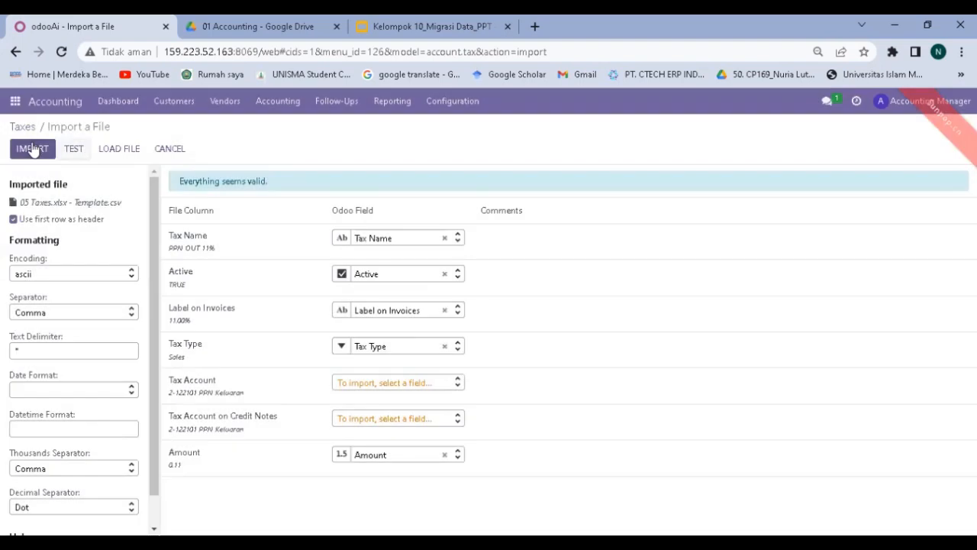
pyautogui.click(33, 148)
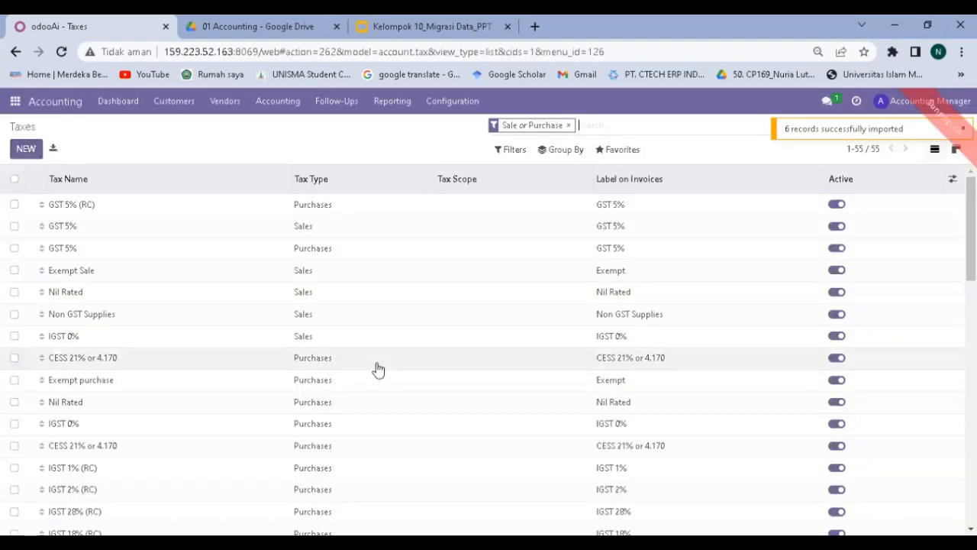
# Scroll through the Taxes list to review the imported tax records.
pyautogui.scroll(-12, 378, 369)
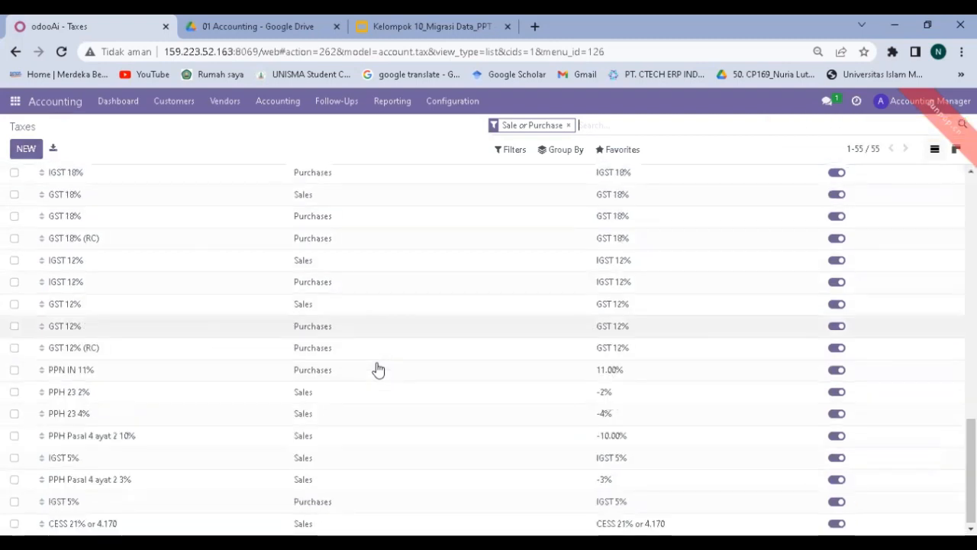
pyautogui.scroll(6, 377, 369)
pyautogui.scroll(-6, 377, 369)
pyautogui.scroll(6, 377, 370)
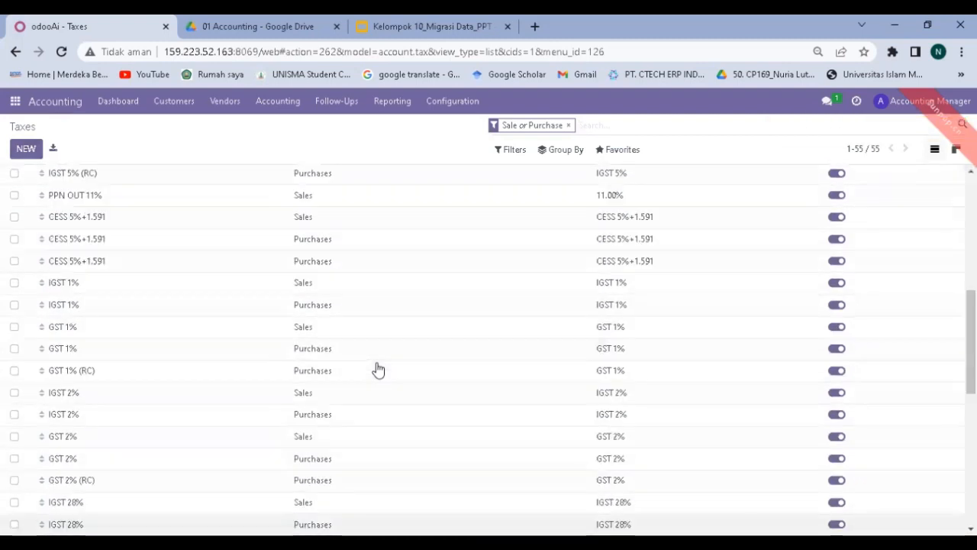
pyautogui.scroll(5, 378, 369)
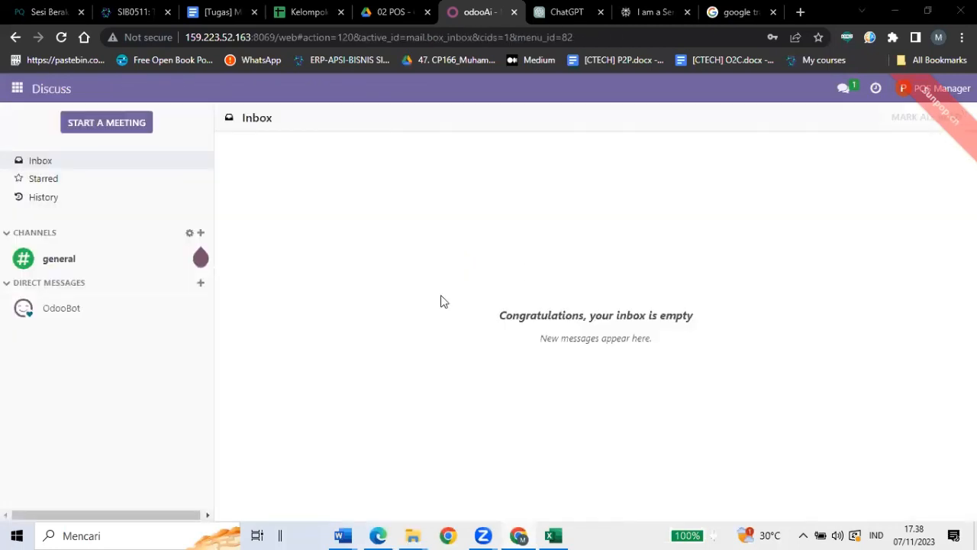
# Open the Units of Measure Categories list from Sales configuration.
pyautogui.click(16, 92)
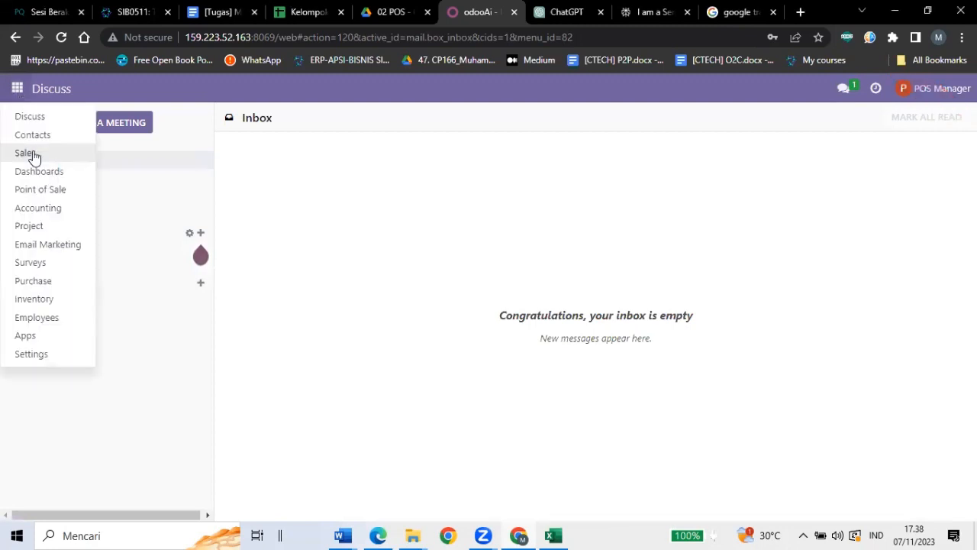
pyautogui.click(29, 154)
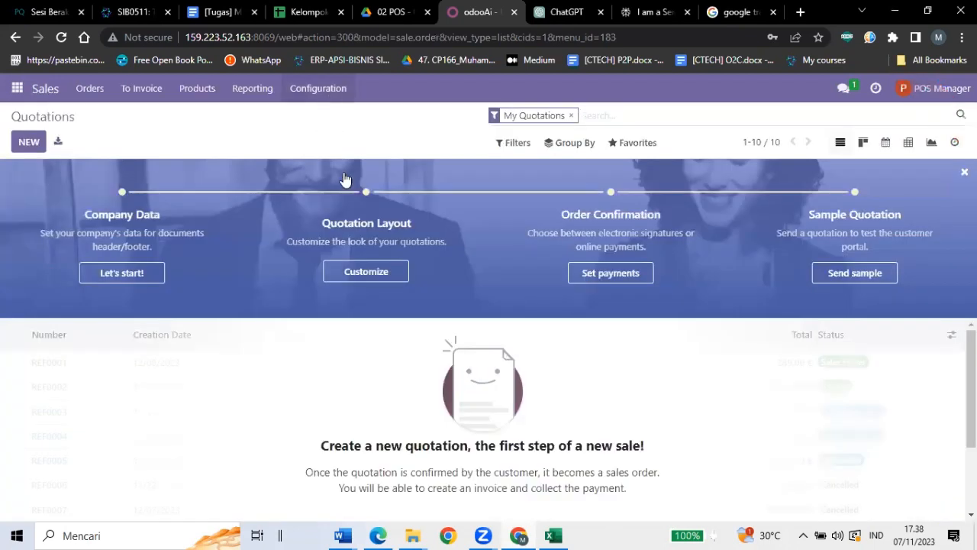
pyautogui.click(324, 252)
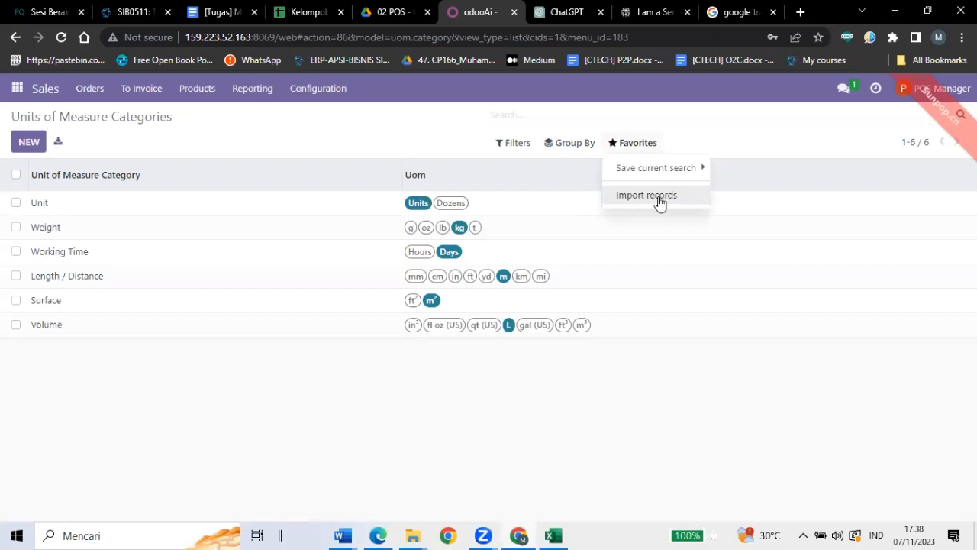
# Import Pcs, Karton 24 and Karton 36 unit categories from 01 Data UoM.csv, then open Pricelists.
pyautogui.click(646, 196)
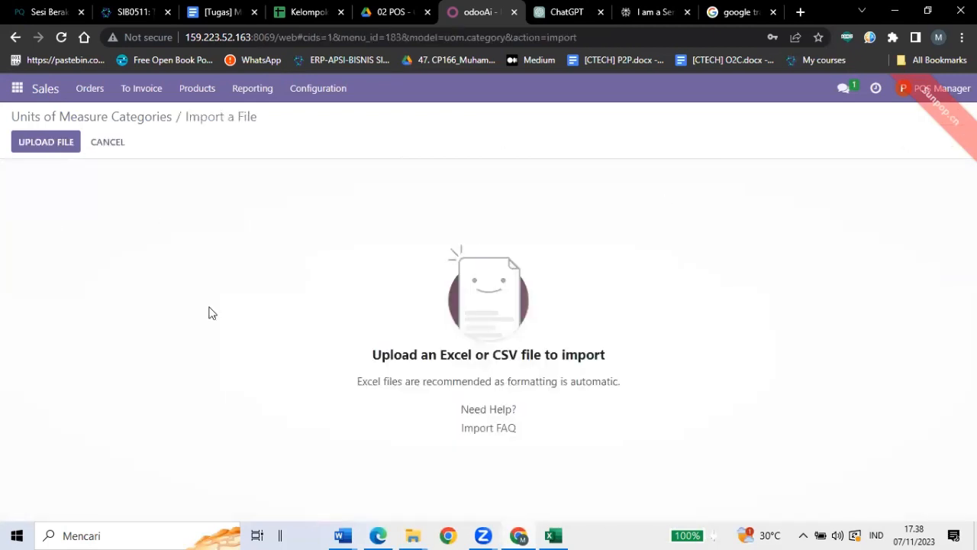
pyautogui.click(52, 146)
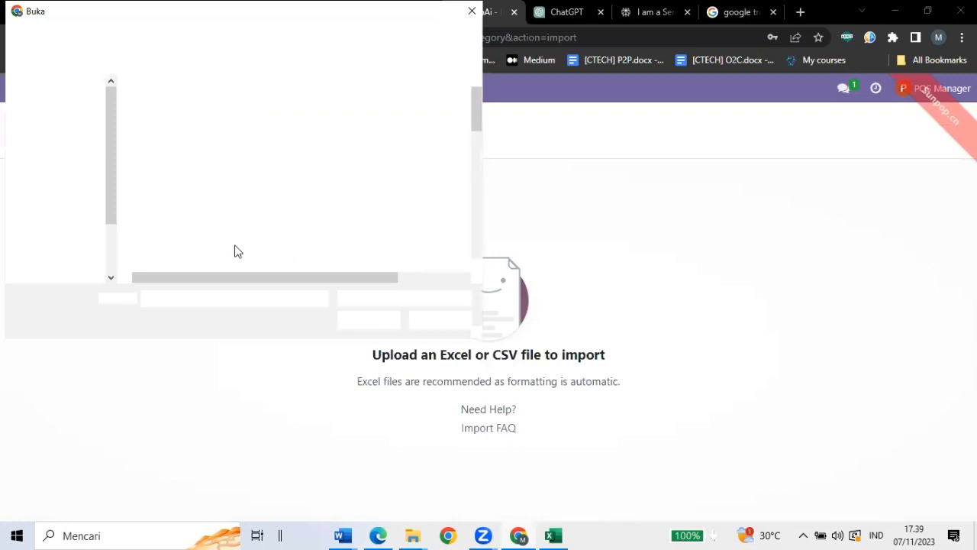
pyautogui.click(79, 214)
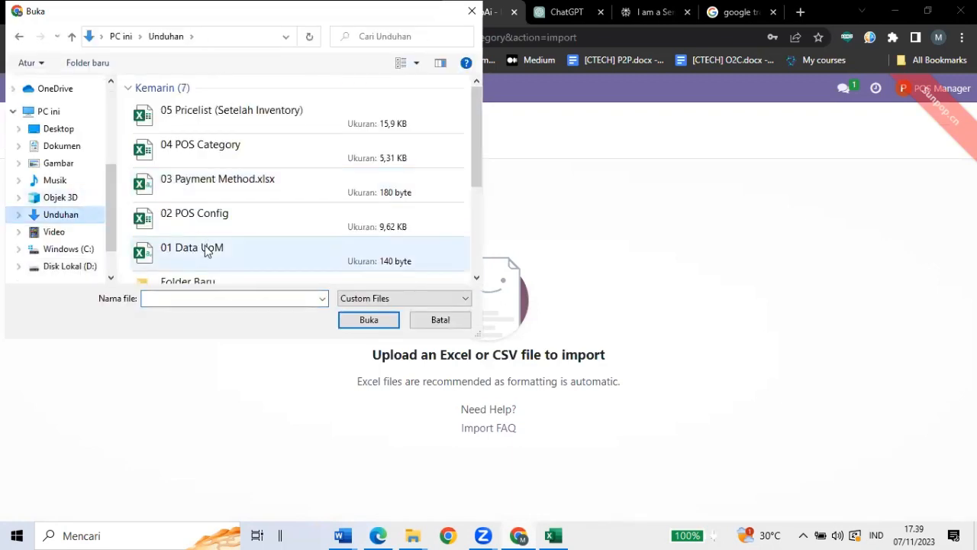
pyautogui.doubleClick(204, 252)
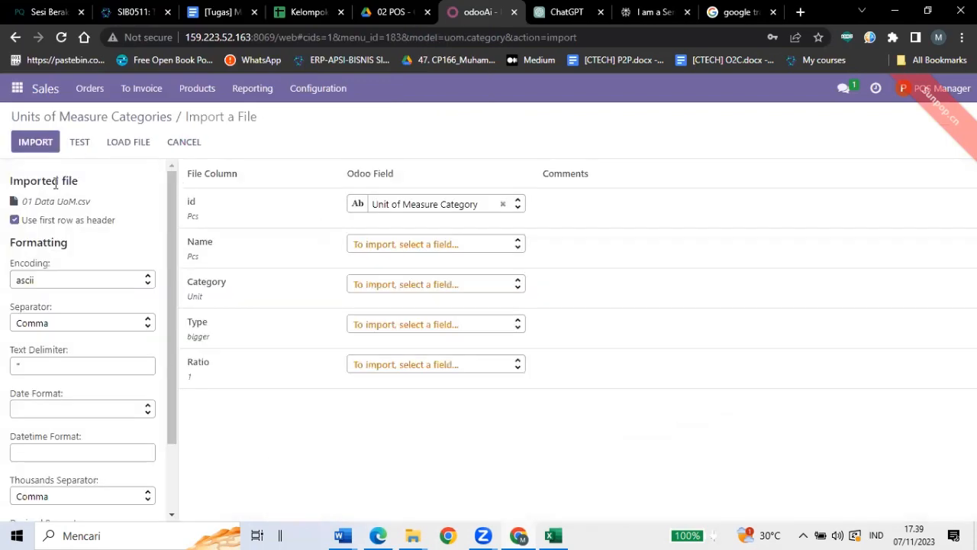
pyautogui.click(35, 142)
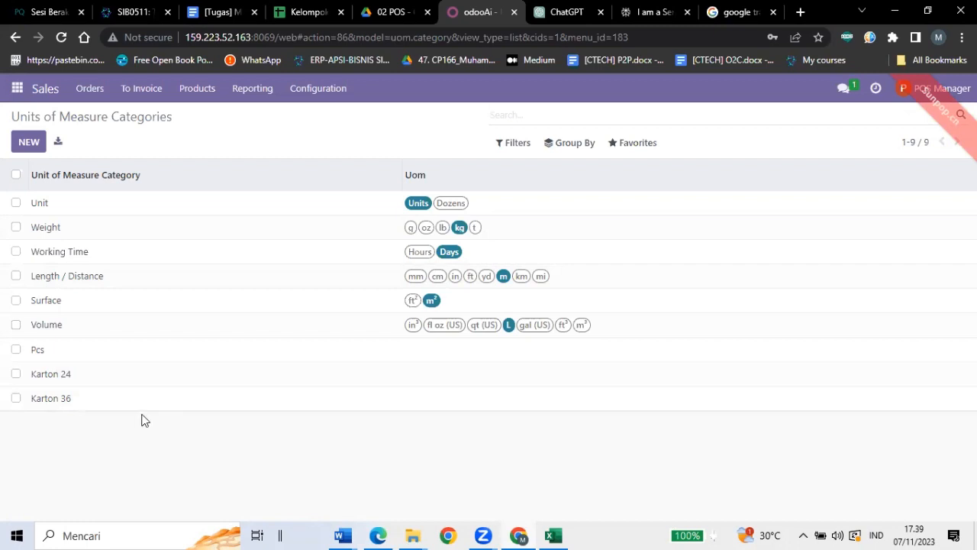
pyautogui.click(217, 90)
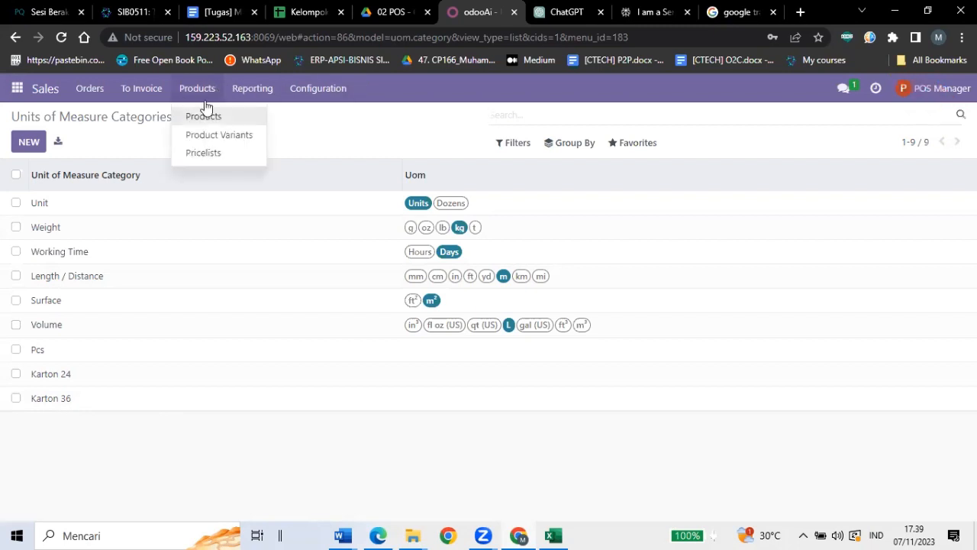
pyautogui.click(203, 160)
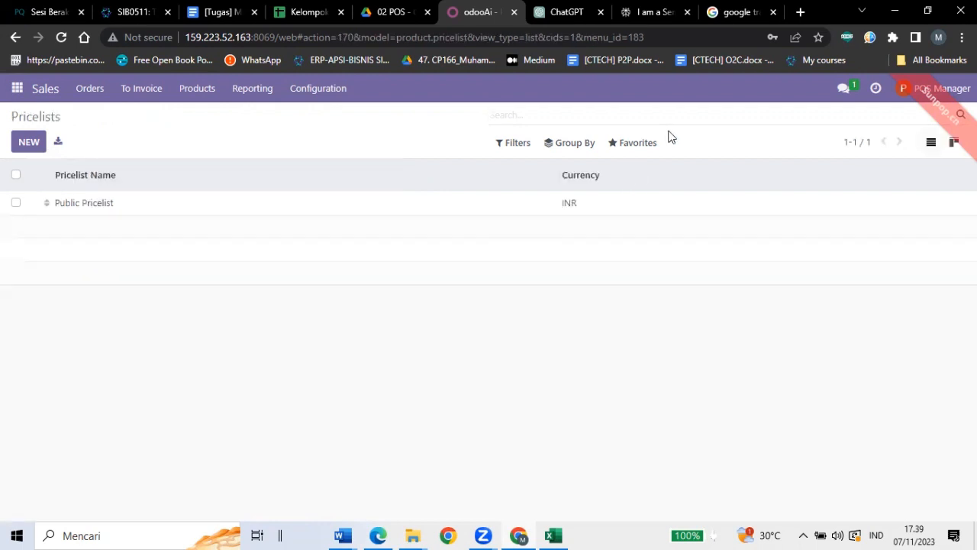
# Import the TESTRUCI03 pricelist from 05 Pricelist (Setelah Inventory).xlsx and open it.
pyautogui.click(638, 143)
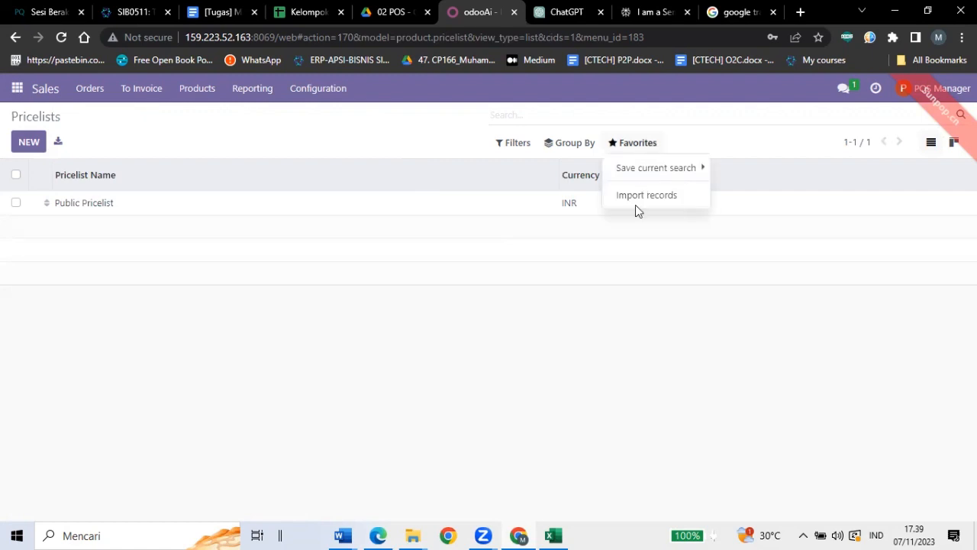
pyautogui.click(633, 197)
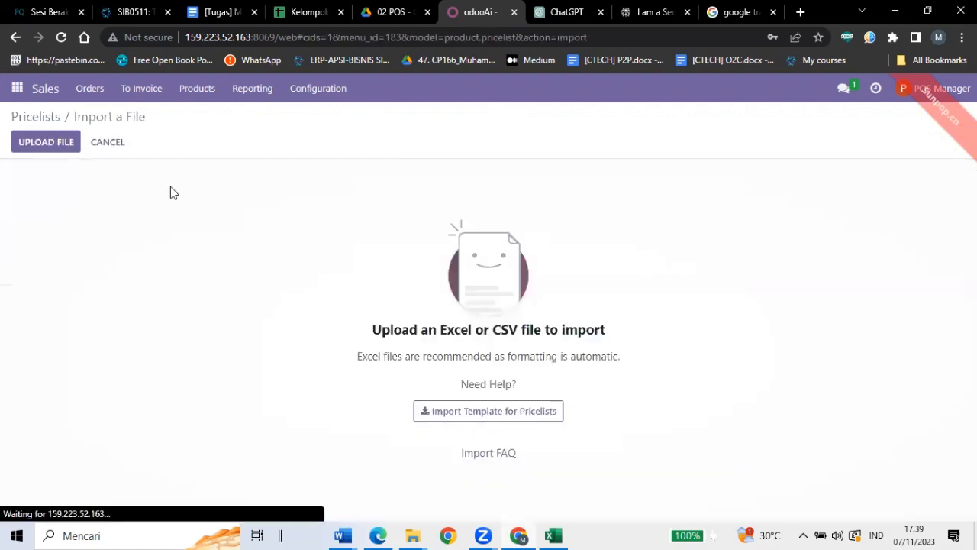
pyautogui.click(61, 146)
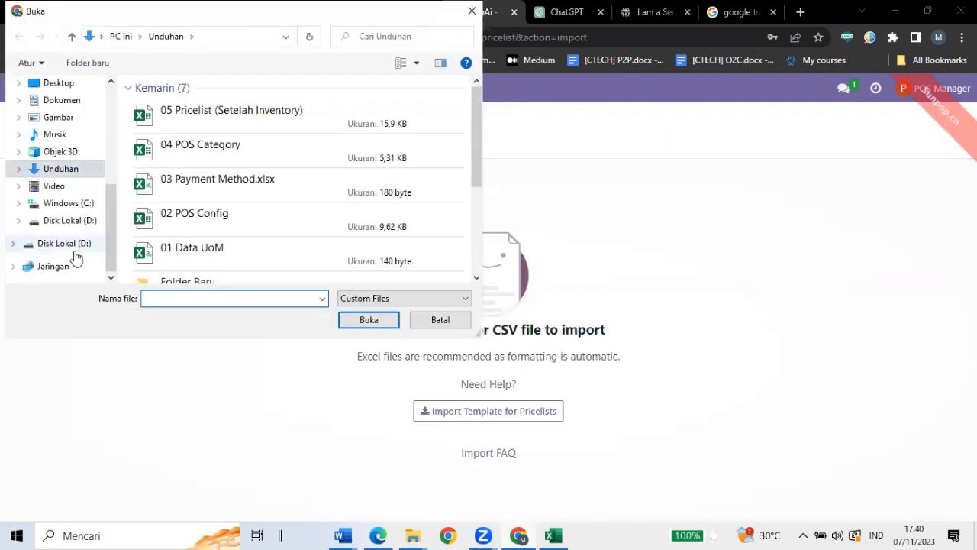
pyautogui.click(74, 252)
pyautogui.scroll(-5, 235, 217)
pyautogui.doubleClick(213, 264)
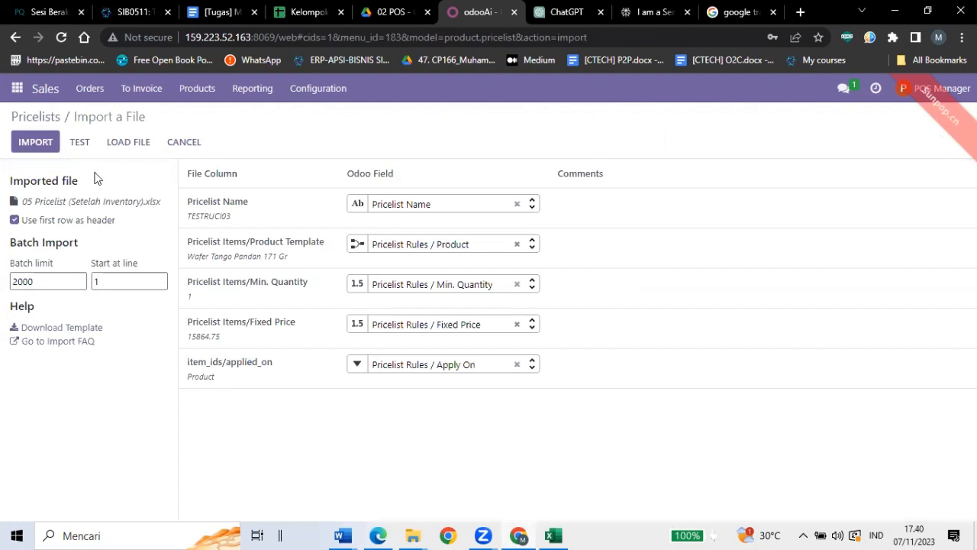
pyautogui.click(39, 147)
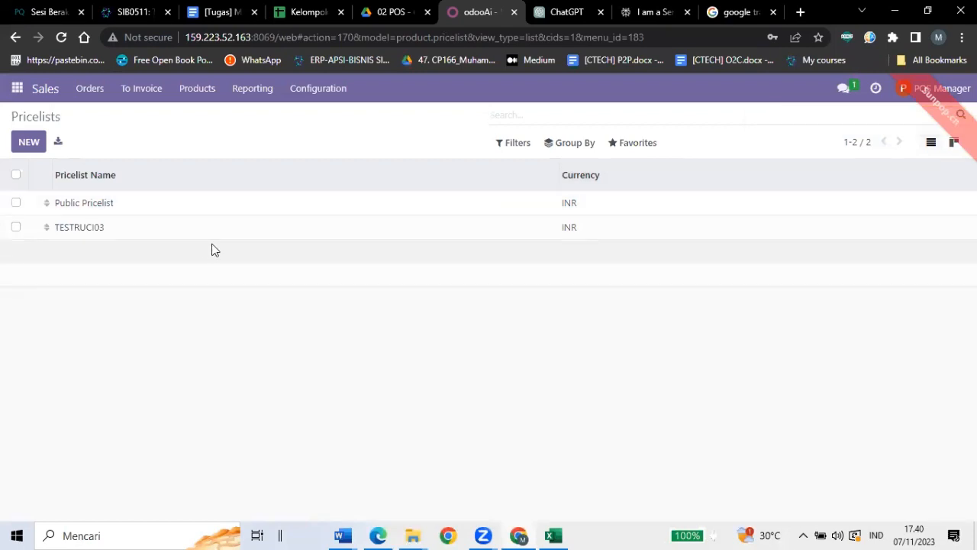
pyautogui.click(104, 236)
# Add a price rule for Wafer Tango Pandan 171 Gr at 15,864.75 and save TESTRUCI03.
pyautogui.scroll(-10, 221, 352)
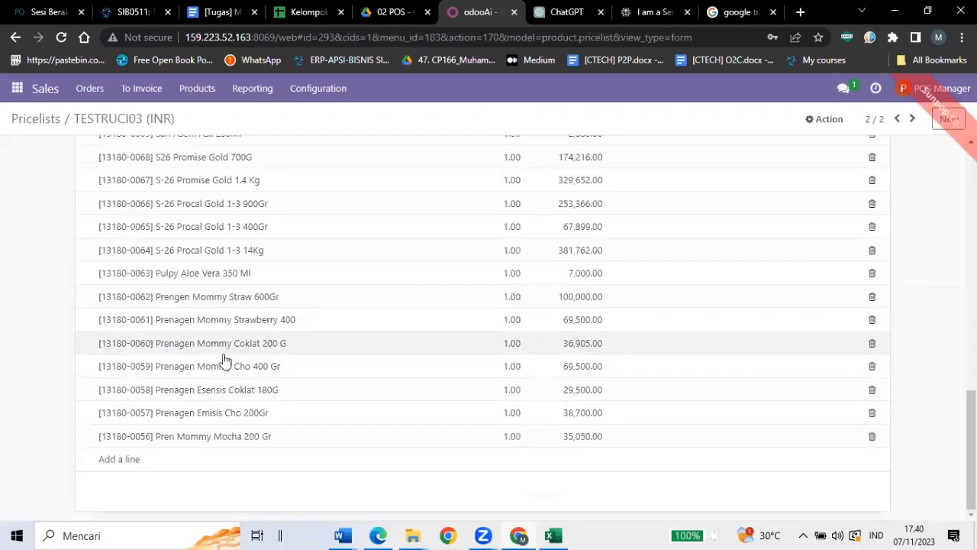
pyautogui.scroll(10, 225, 358)
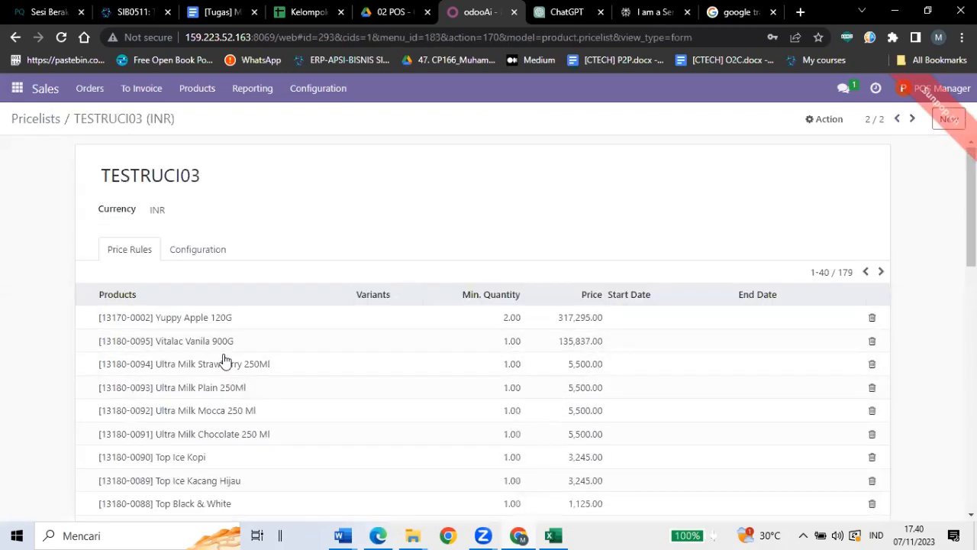
pyautogui.scroll(-5, 225, 359)
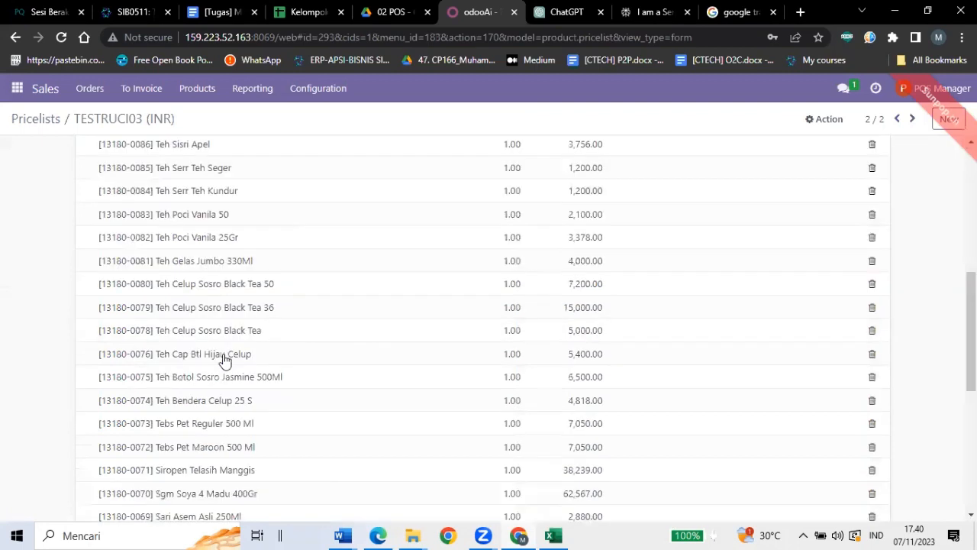
pyautogui.scroll(-3, 225, 359)
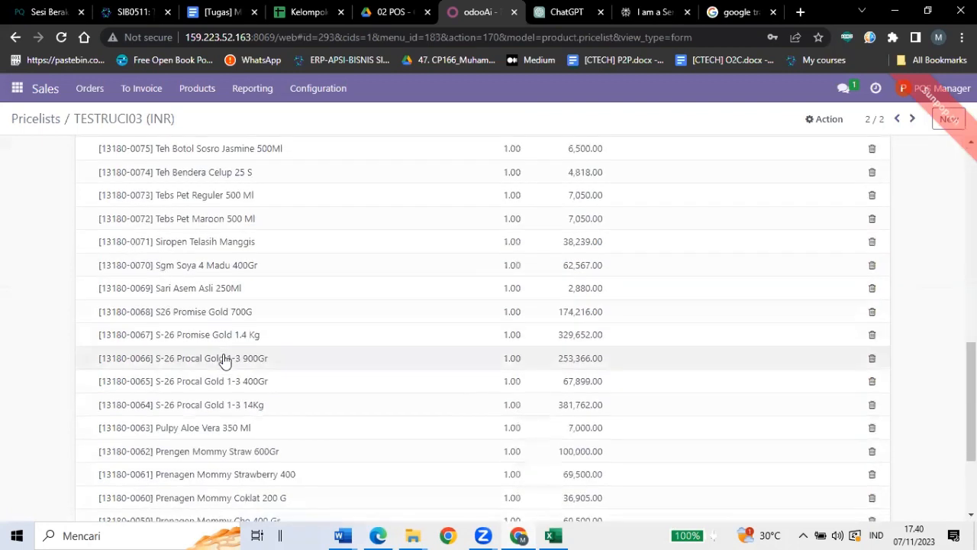
pyautogui.scroll(-3, 225, 361)
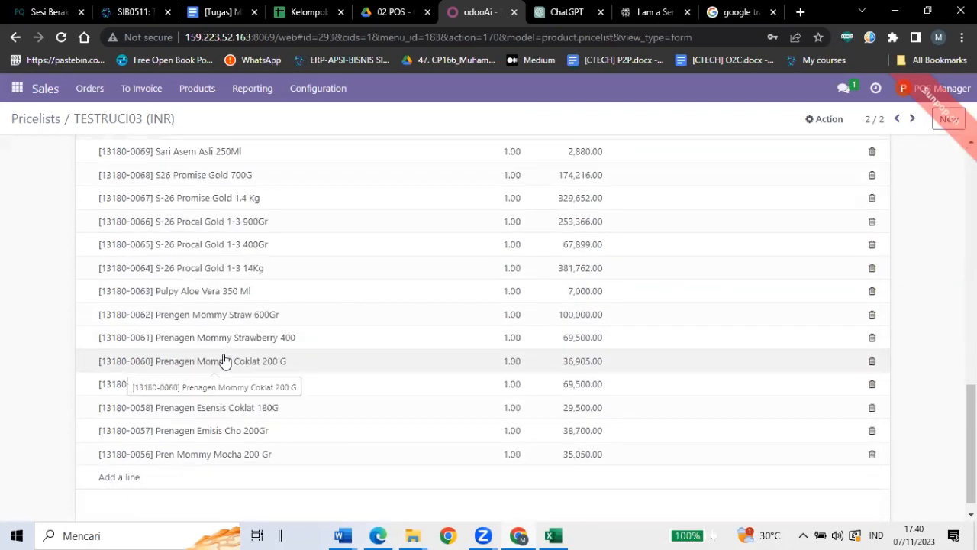
pyautogui.scroll(3, 225, 360)
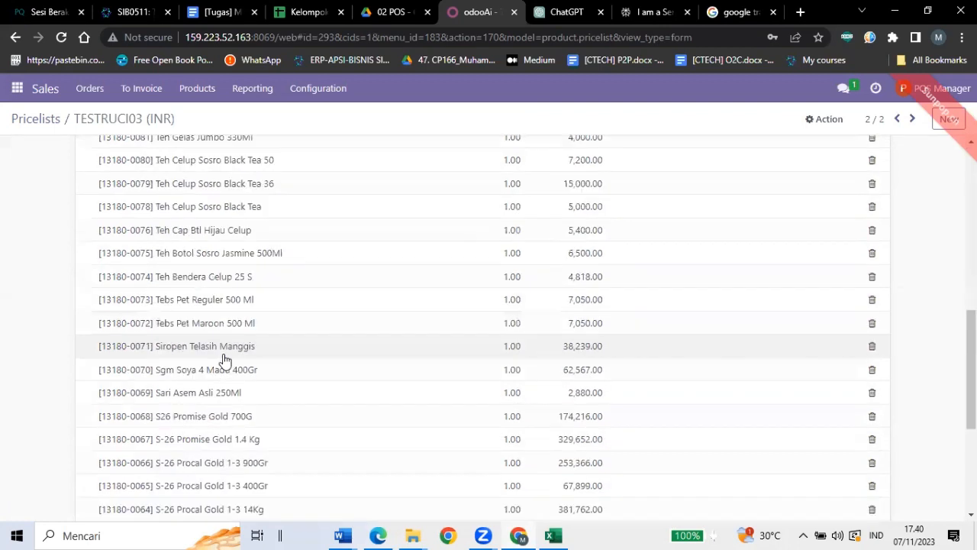
pyautogui.scroll(-3, 149, 443)
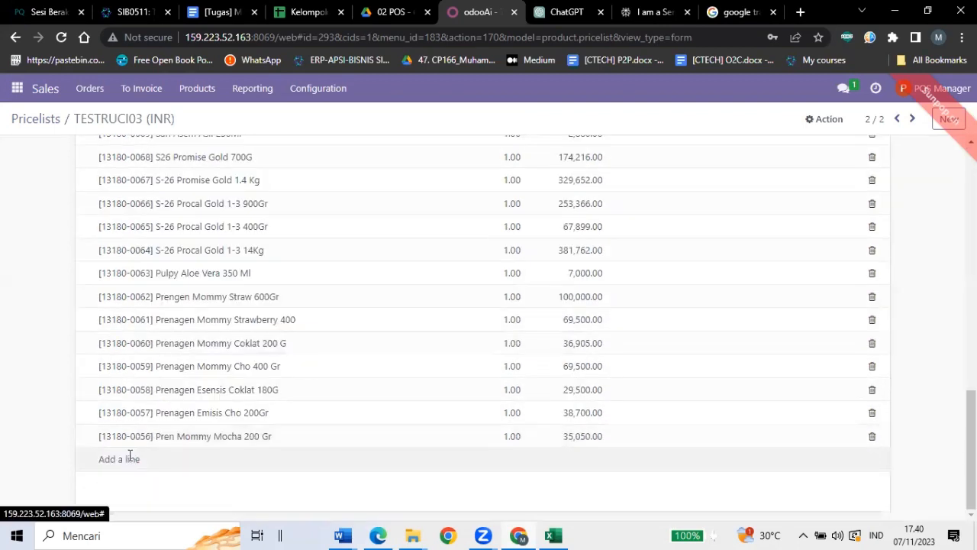
pyautogui.click(130, 458)
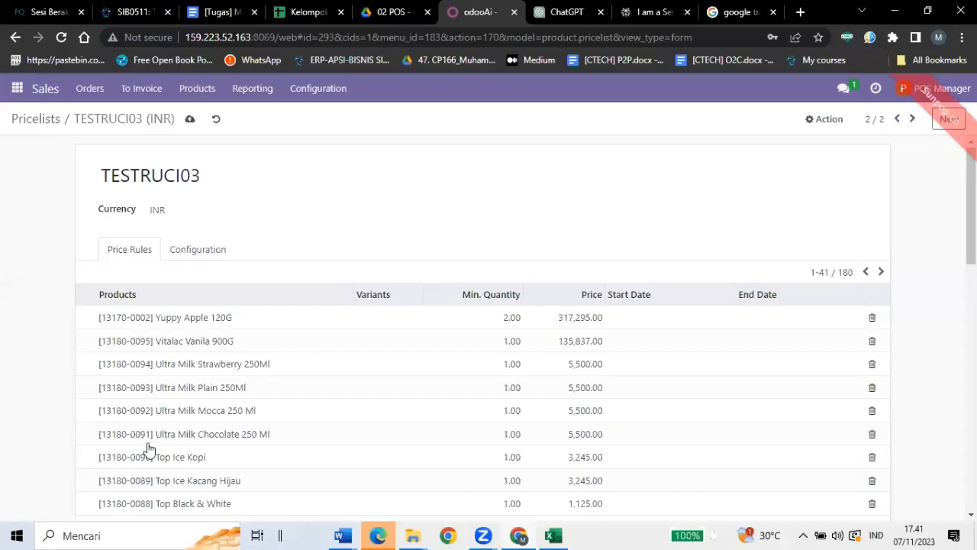
pyautogui.scroll(-10, 149, 449)
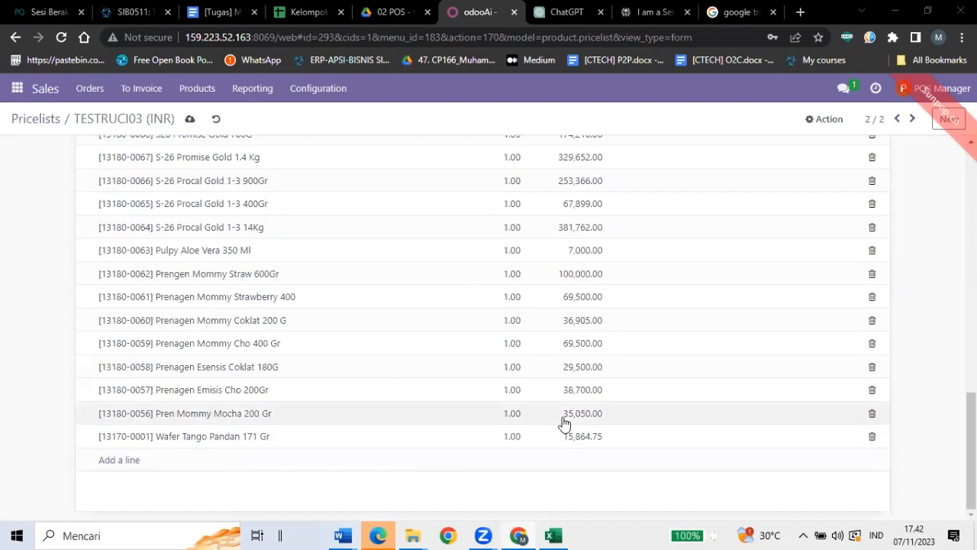
pyautogui.scroll(10, 564, 424)
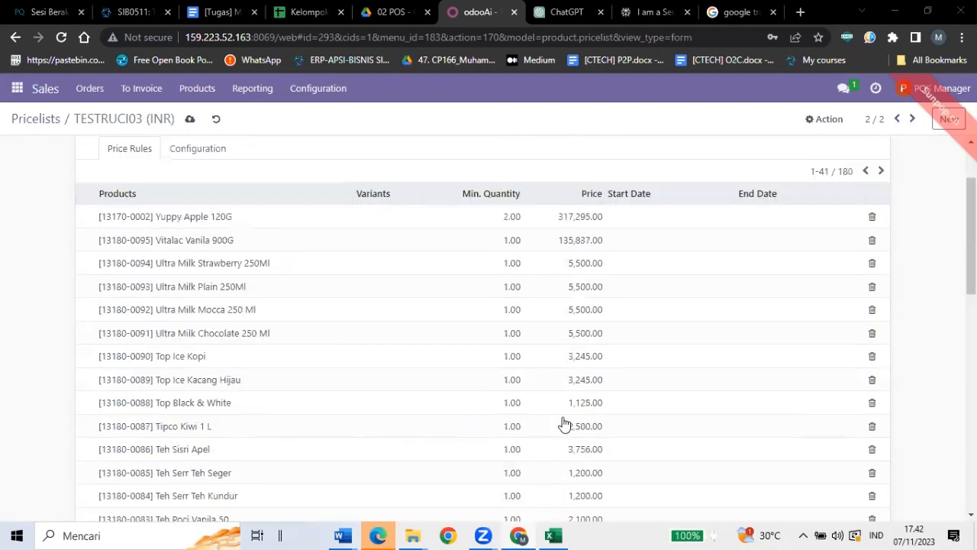
pyautogui.scroll(2, 564, 424)
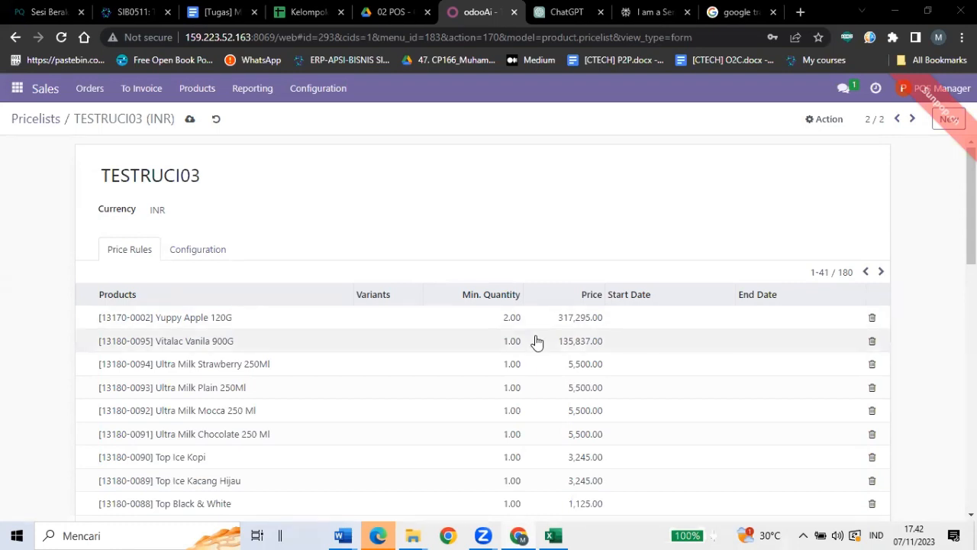
pyautogui.click(193, 120)
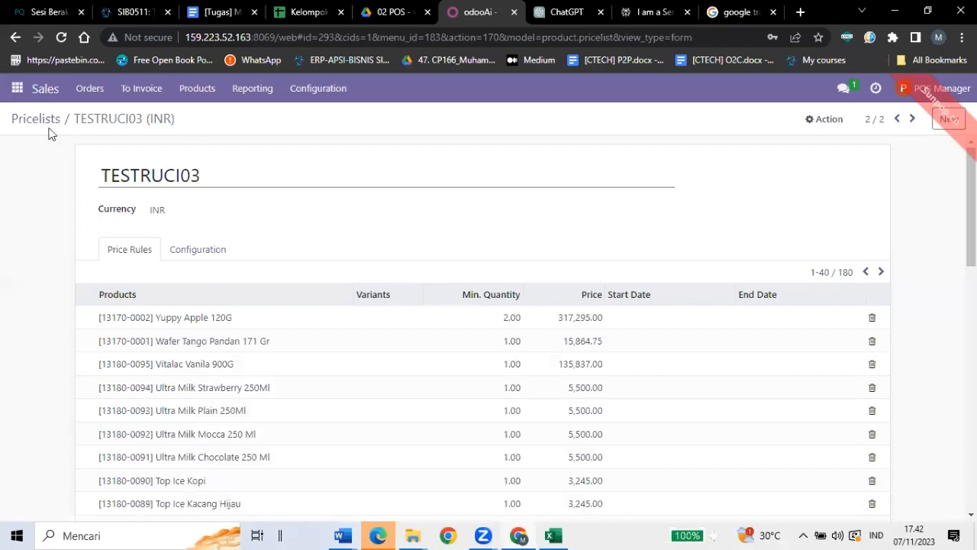
# Leave Sales for the Point of Sale app and open its Configuration > Settings page.
pyautogui.click(315, 98)
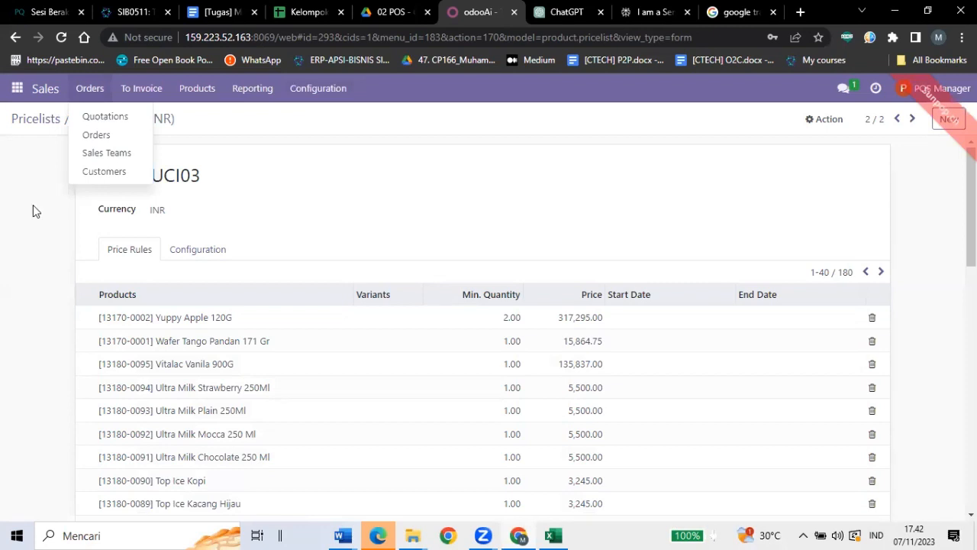
pyautogui.click(17, 90)
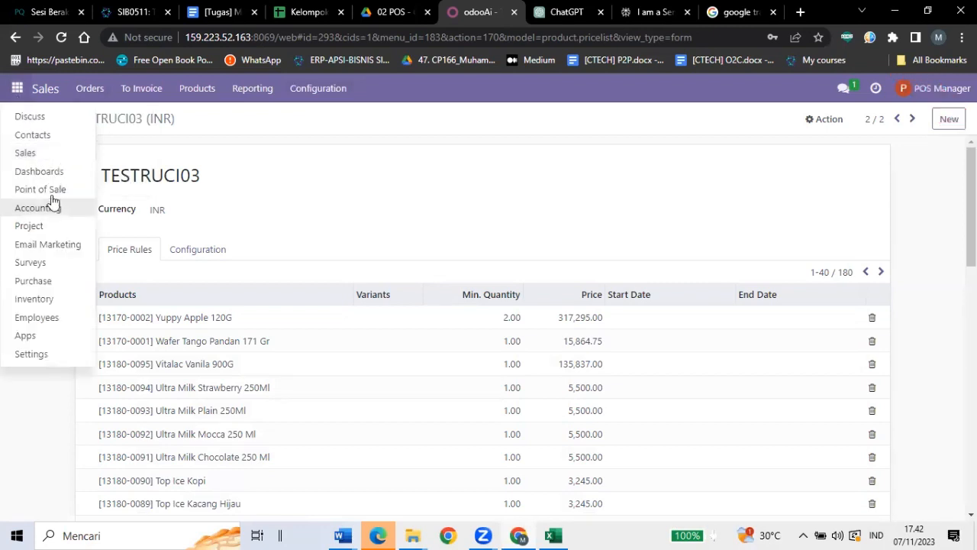
pyautogui.click(50, 197)
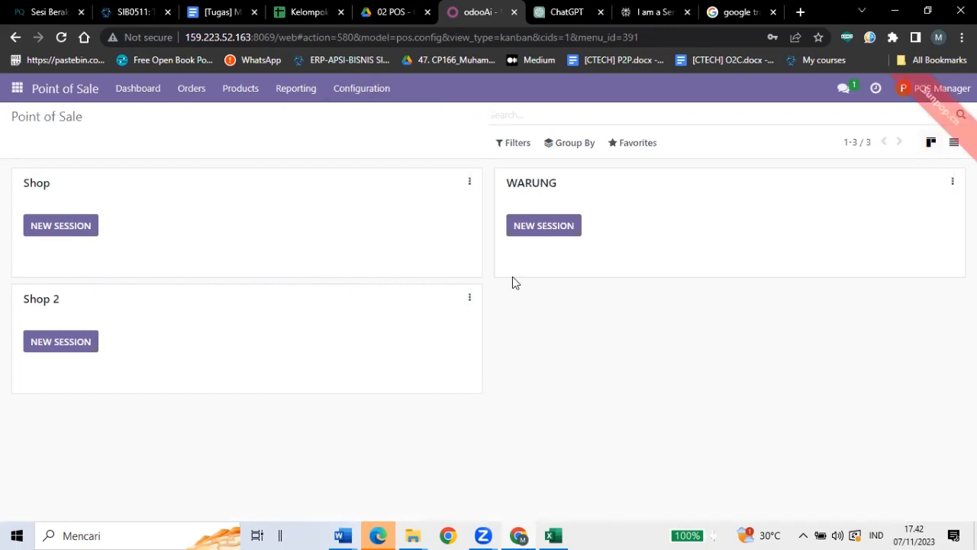
pyautogui.click(364, 90)
pyautogui.click(365, 115)
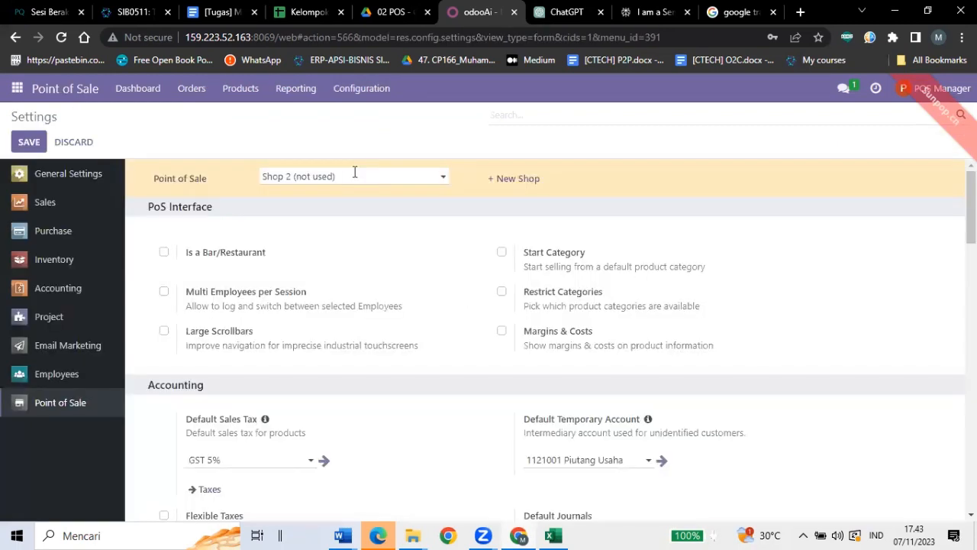
pyautogui.click(496, 186)
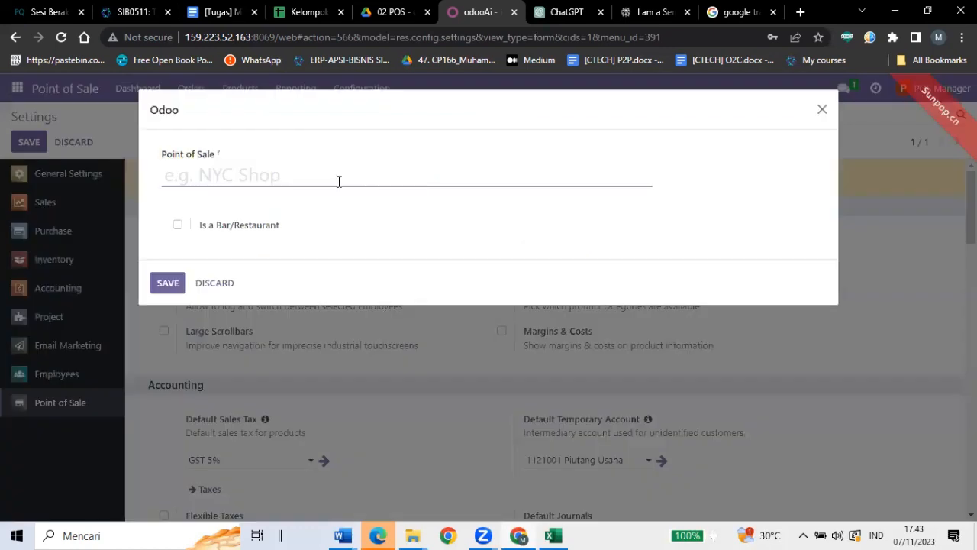
# Name the new point of sale SHOP 2 and save it.
pyautogui.press('capslock')
pyautogui.write('SHOP 1')
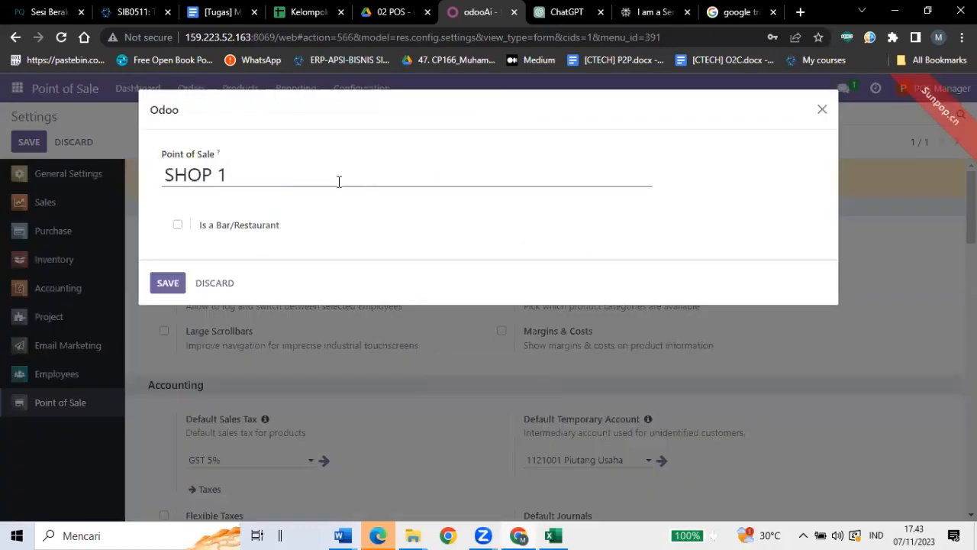
pyautogui.press('BackSpace')
pyautogui.write('2')
pyautogui.press('capslock')
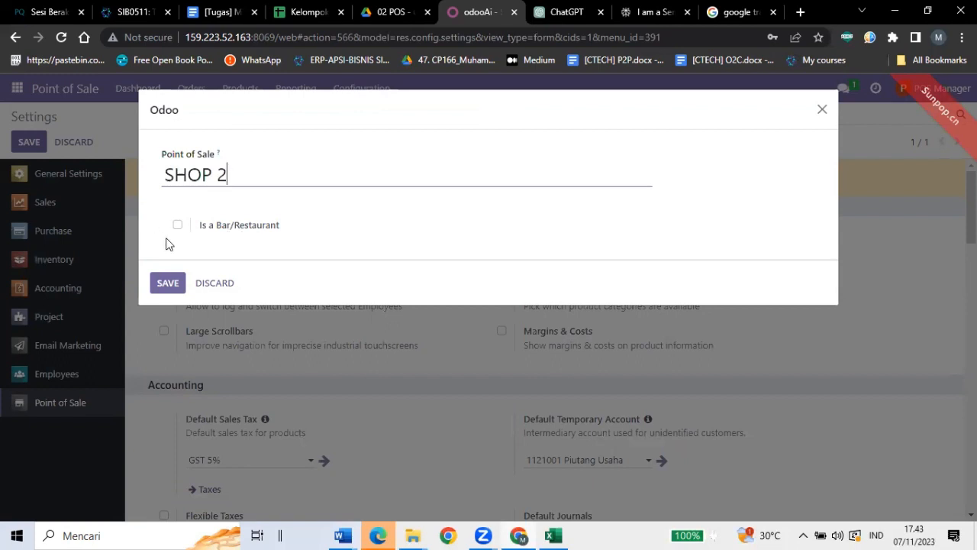
pyautogui.click(161, 284)
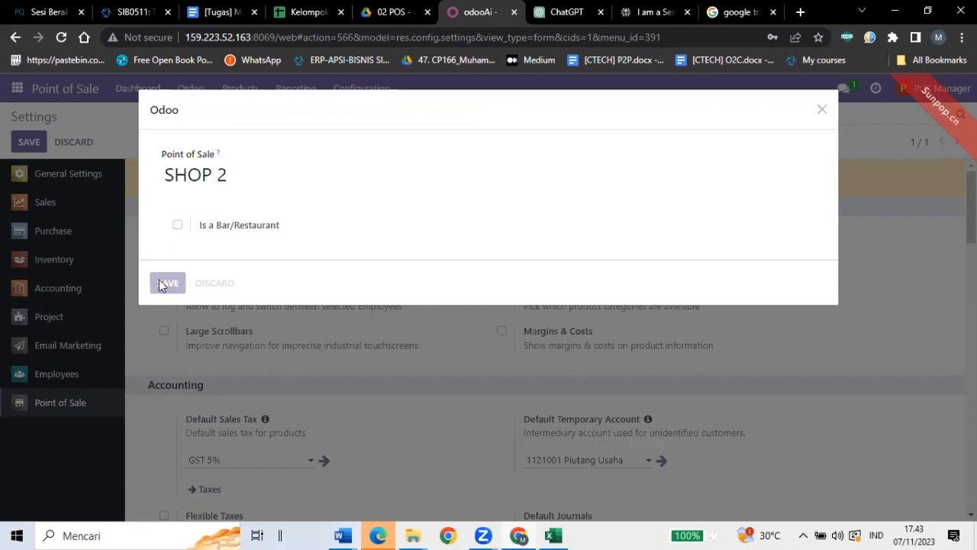
# Add Cash next to Bank in SHOP 2's payment methods.
pyautogui.scroll(-3, 416, 271)
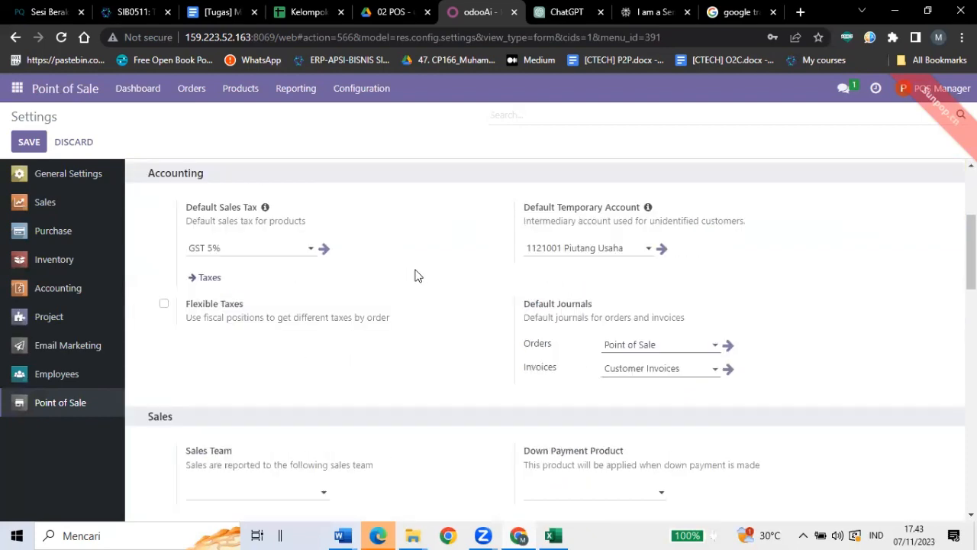
pyautogui.scroll(1, 416, 275)
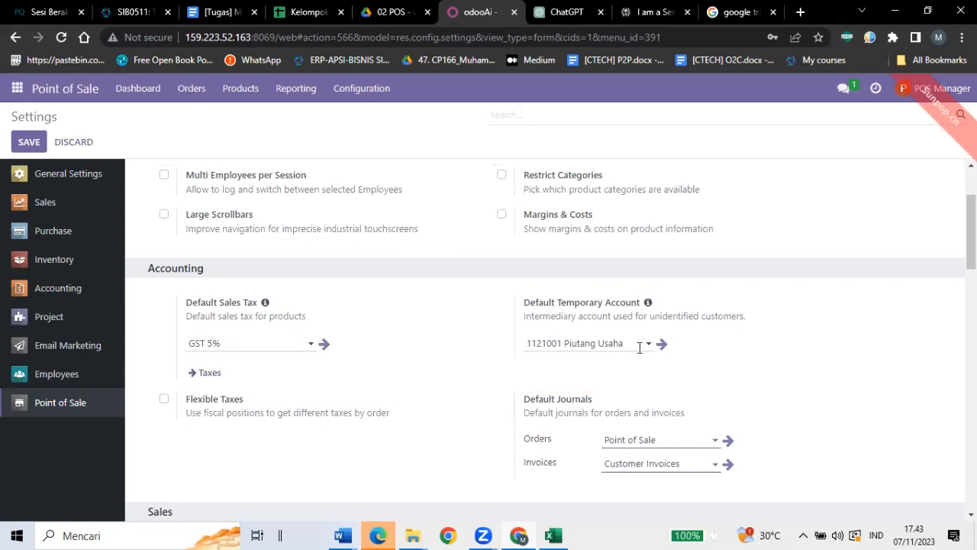
pyautogui.scroll(-10, 639, 348)
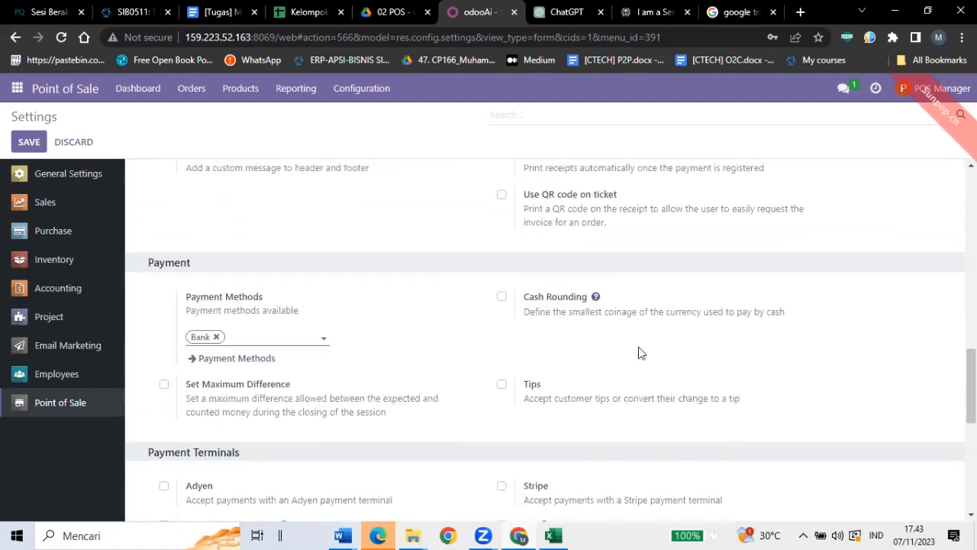
pyautogui.click(239, 331)
pyautogui.press('capslock')
pyautogui.write('C')
pyautogui.press('capslock')
pyautogui.write('ash')
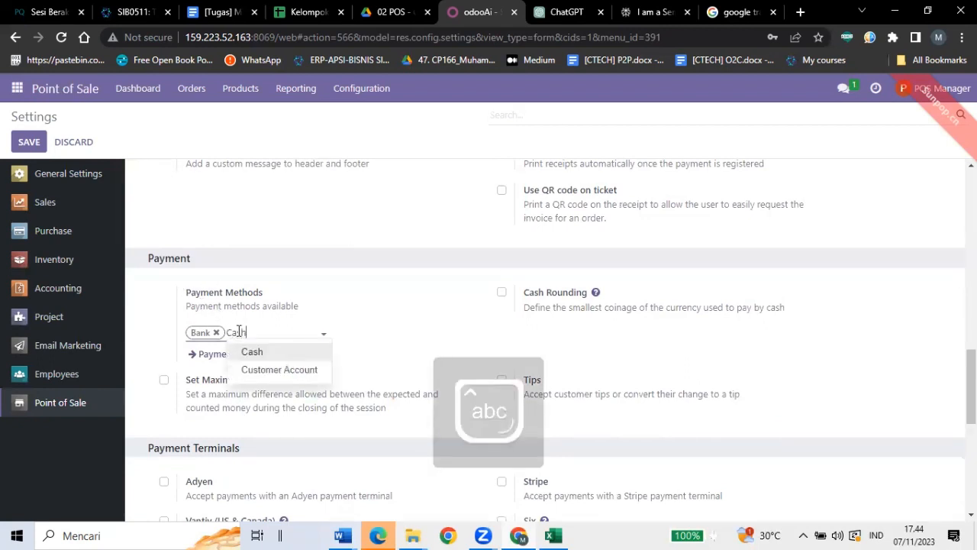
pyautogui.click(252, 351)
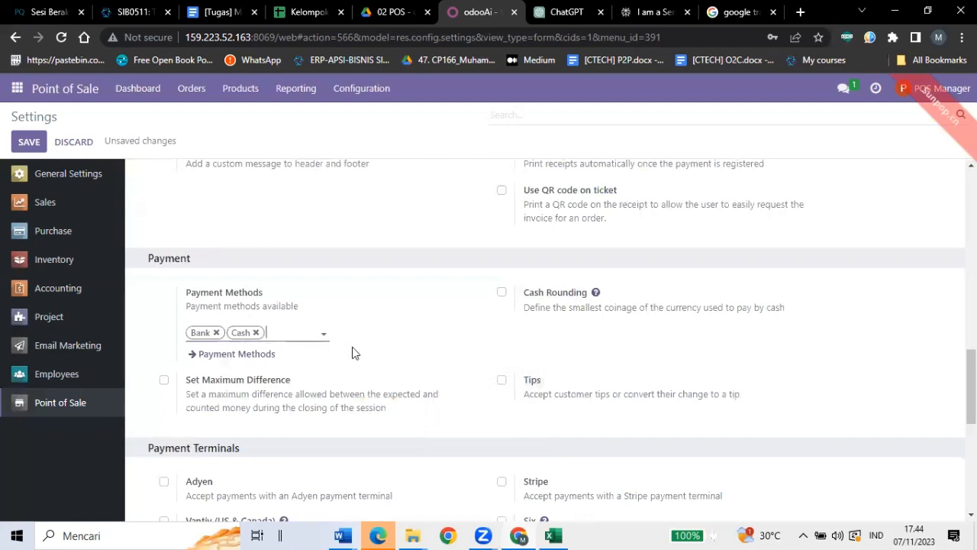
# Save the Point of Sale settings and return to the shops dashboard.
pyautogui.scroll(1, 316, 319)
pyautogui.scroll(10, 311, 319)
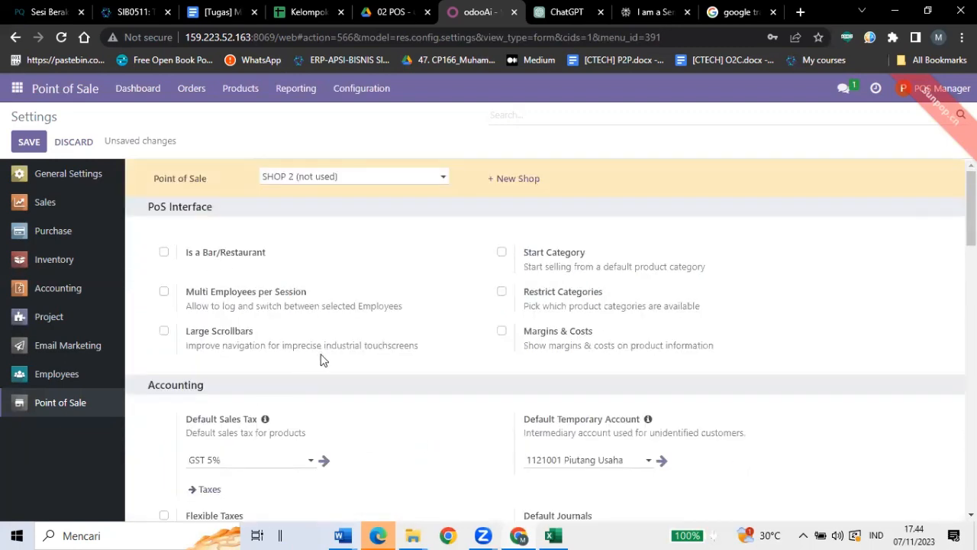
pyautogui.scroll(-3, 321, 359)
pyautogui.scroll(3, 321, 360)
pyautogui.click(27, 150)
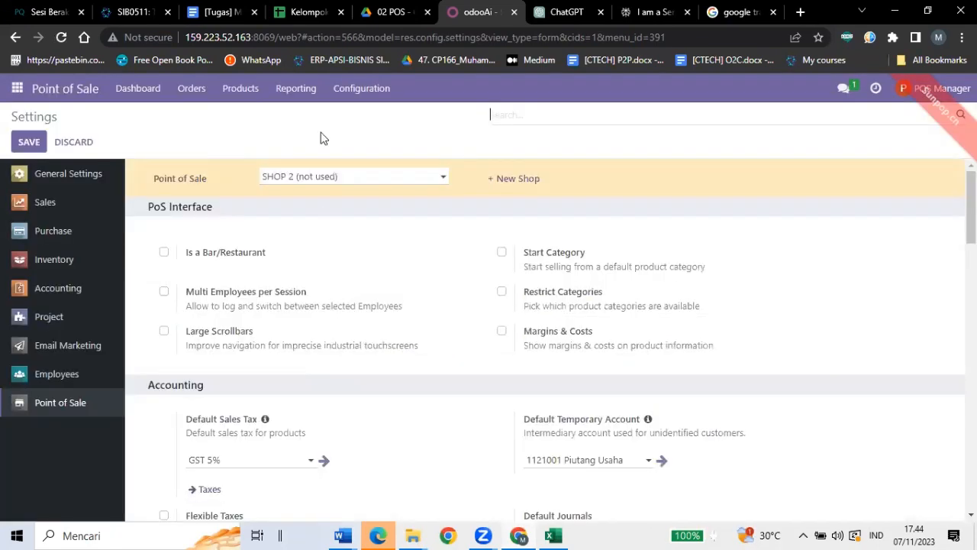
pyautogui.click(139, 92)
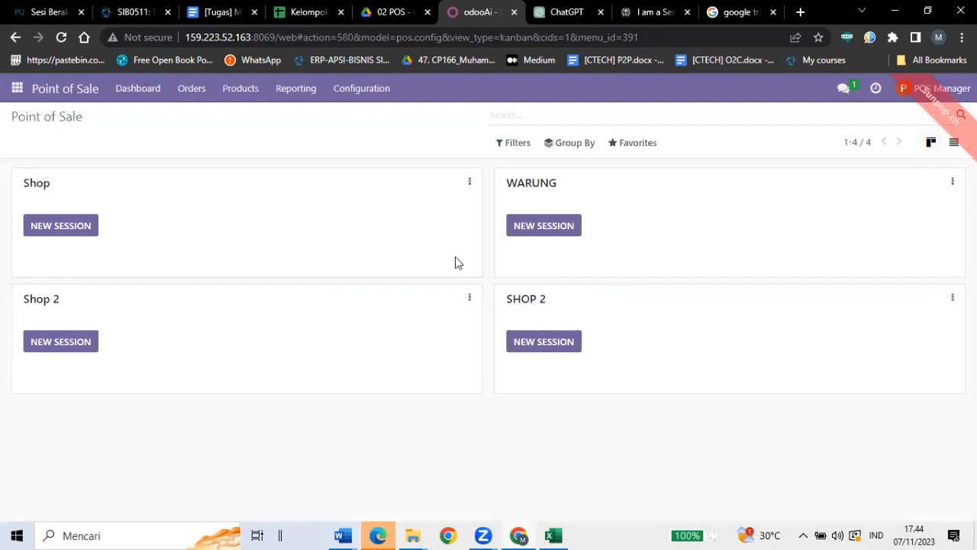
# View the Cash payment method, then page forward to Bank and its 1121001 Piutang Usaha account.
pyautogui.click(377, 102)
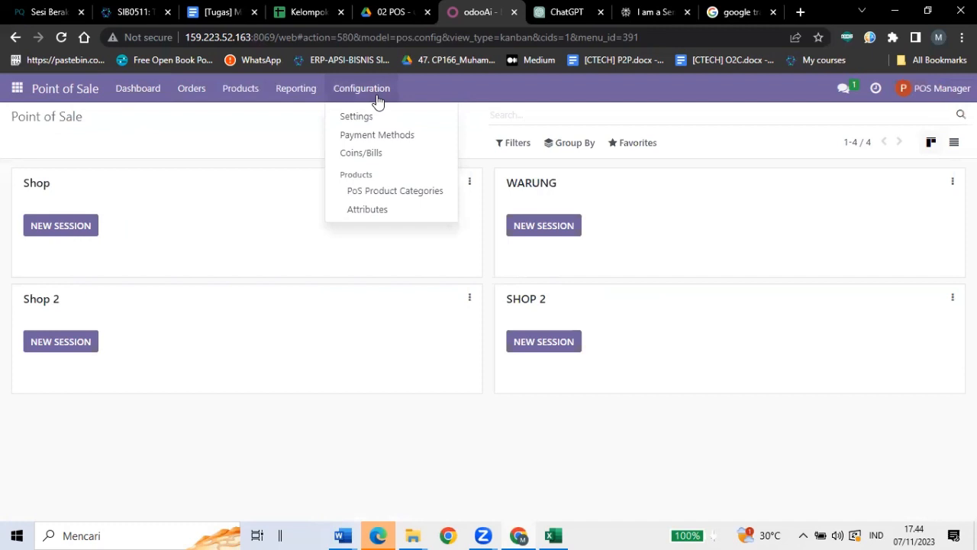
pyautogui.click(364, 136)
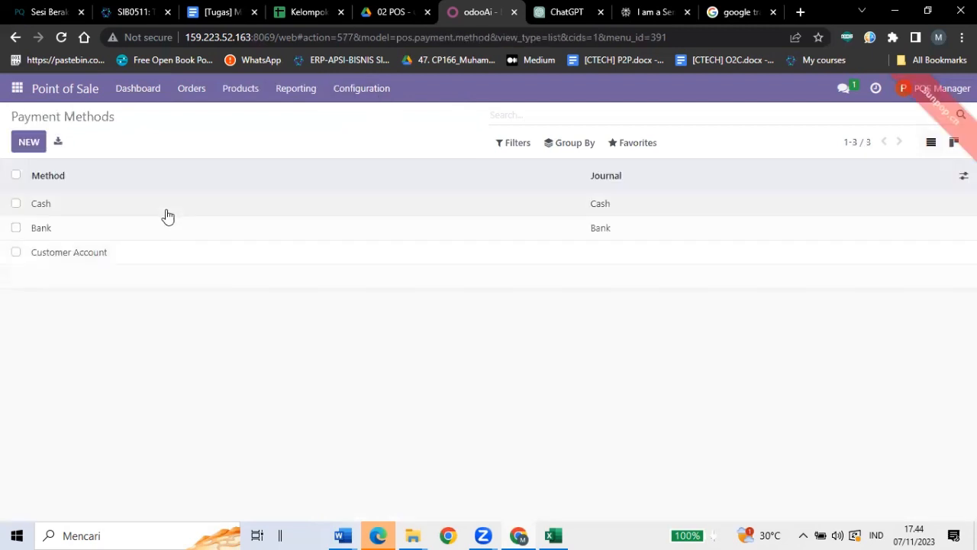
pyautogui.click(167, 214)
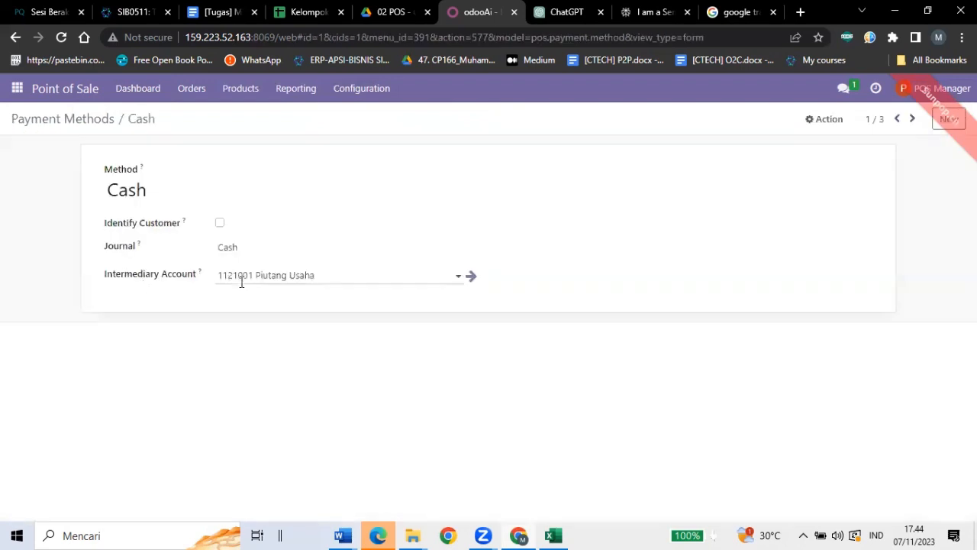
pyautogui.click(919, 119)
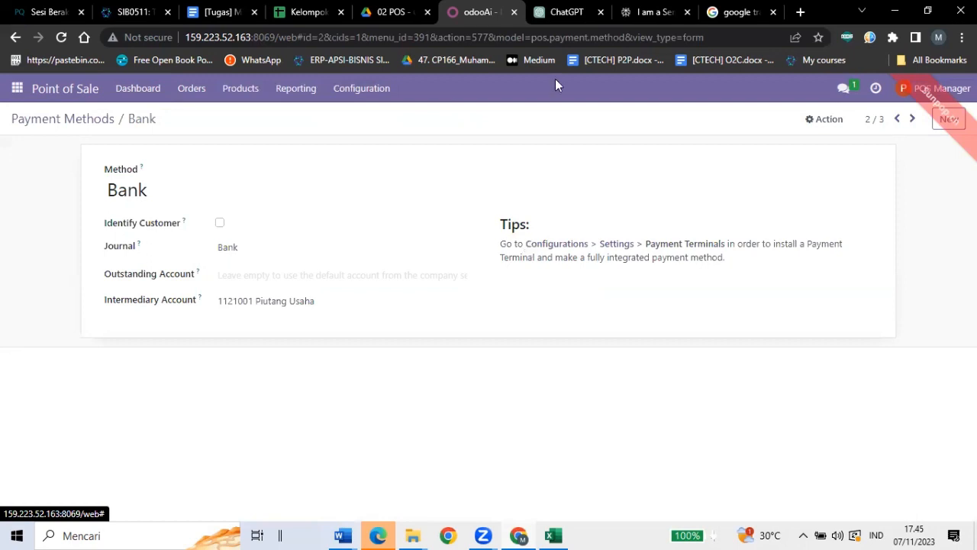
pyautogui.click(375, 88)
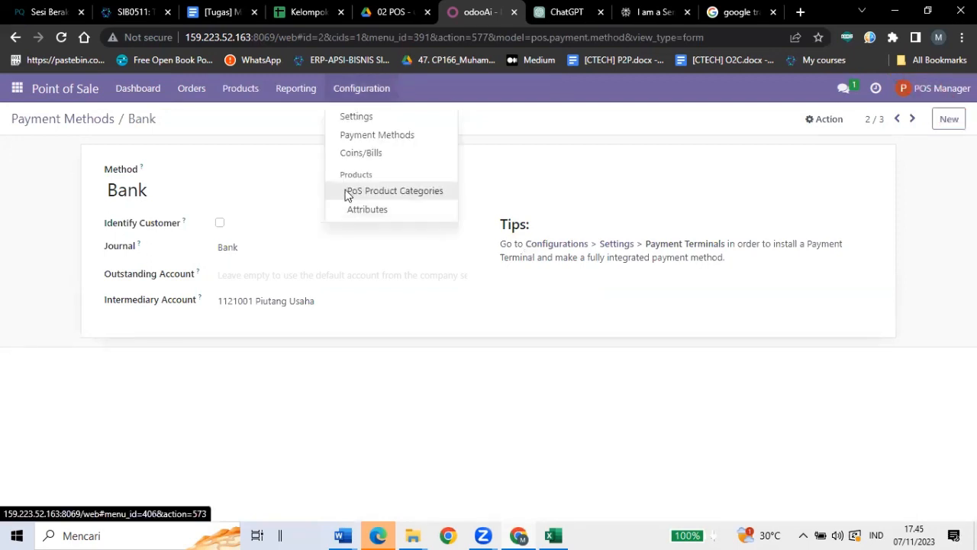
# Go to the PoS Product Categories list.
pyautogui.click(346, 192)
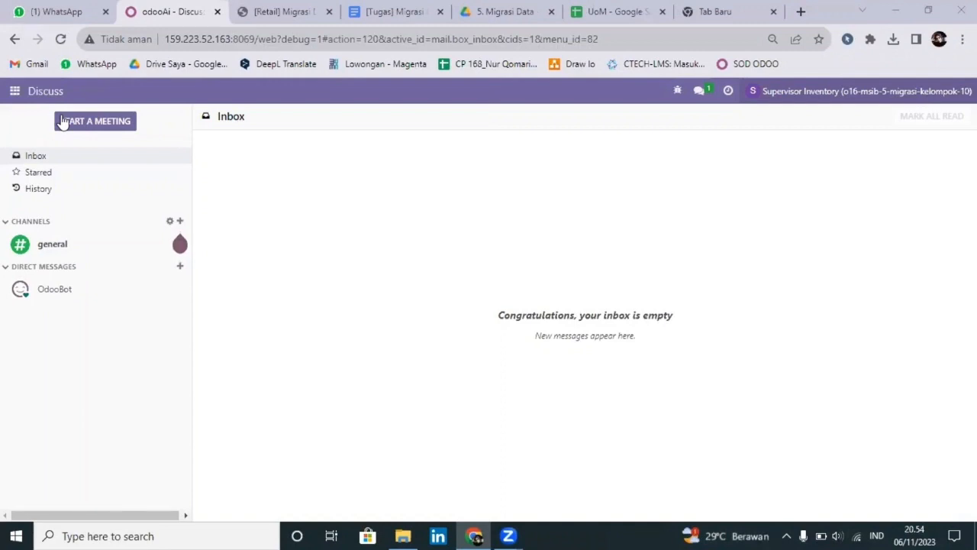
# Switch to the Inventory app and show its Configuration menu.
pyautogui.click(14, 91)
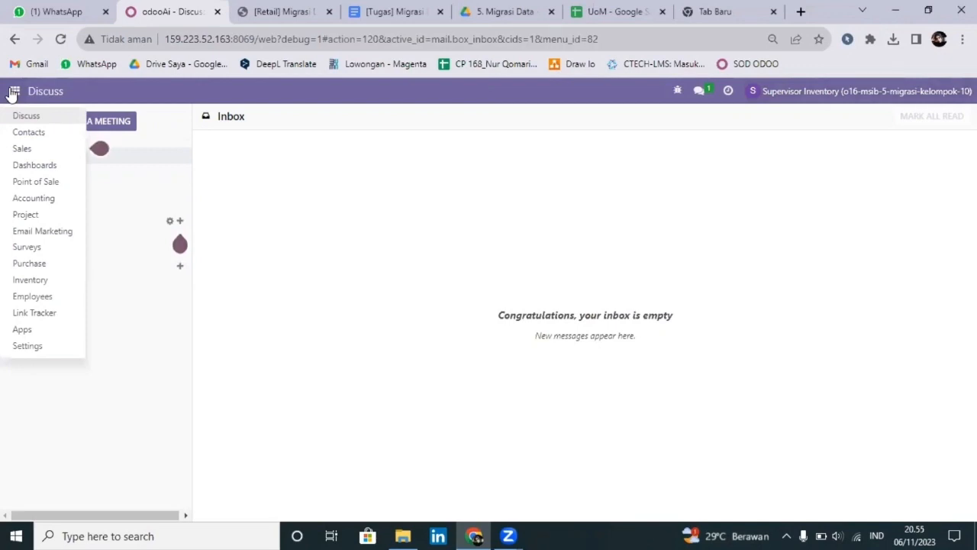
pyautogui.click(62, 287)
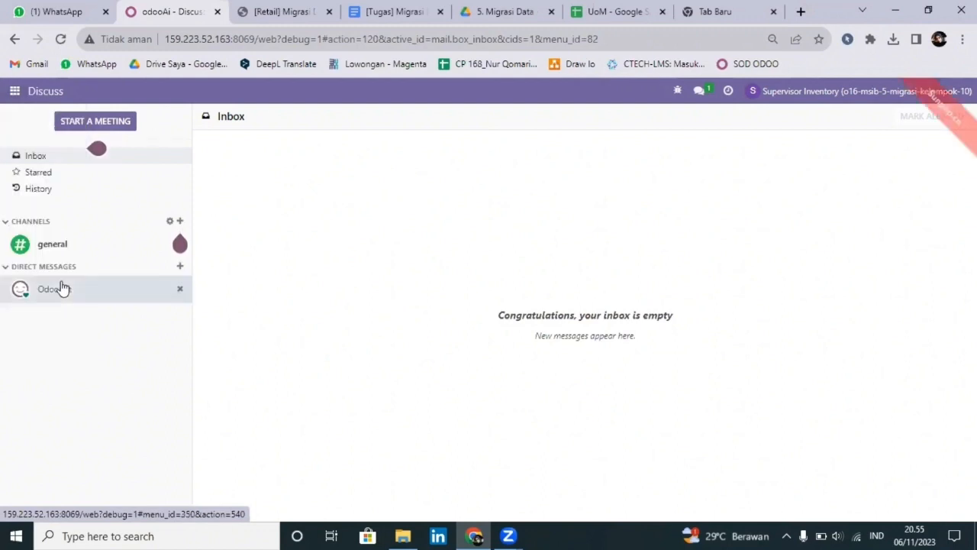
pyautogui.click(320, 91)
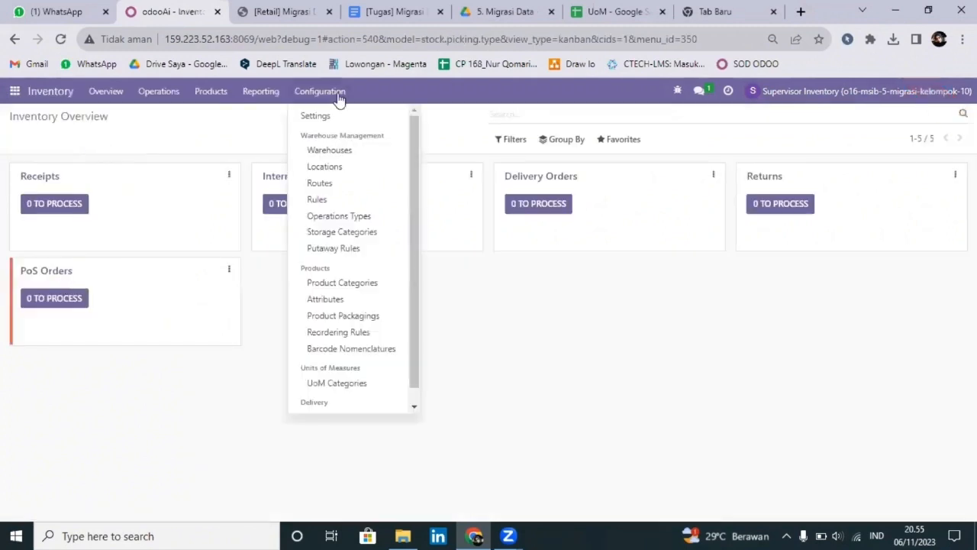
# Import the 10 import.stock.inventory file into UoM Categories, which adds 0 records.
pyautogui.click(370, 389)
pyautogui.click(626, 142)
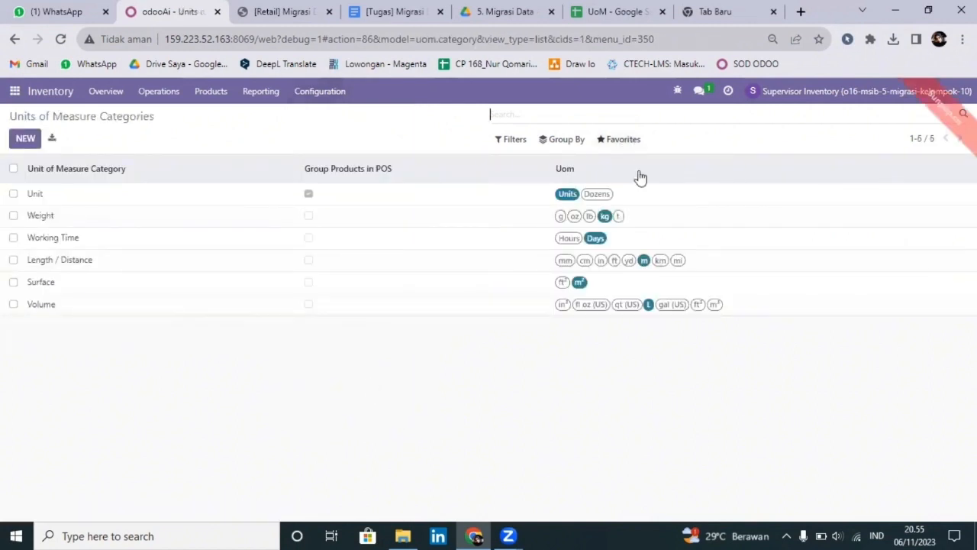
pyautogui.click(647, 196)
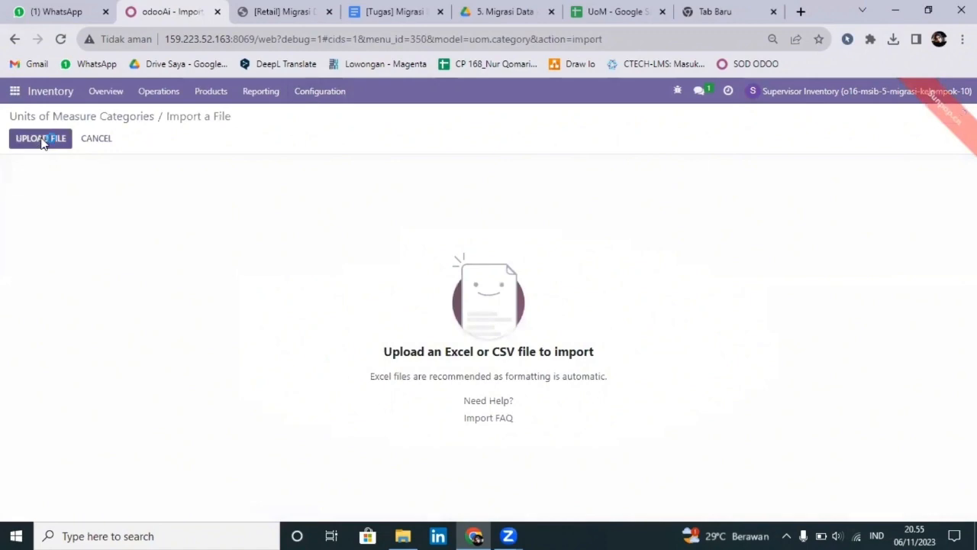
pyautogui.click(42, 142)
pyautogui.click(296, 229)
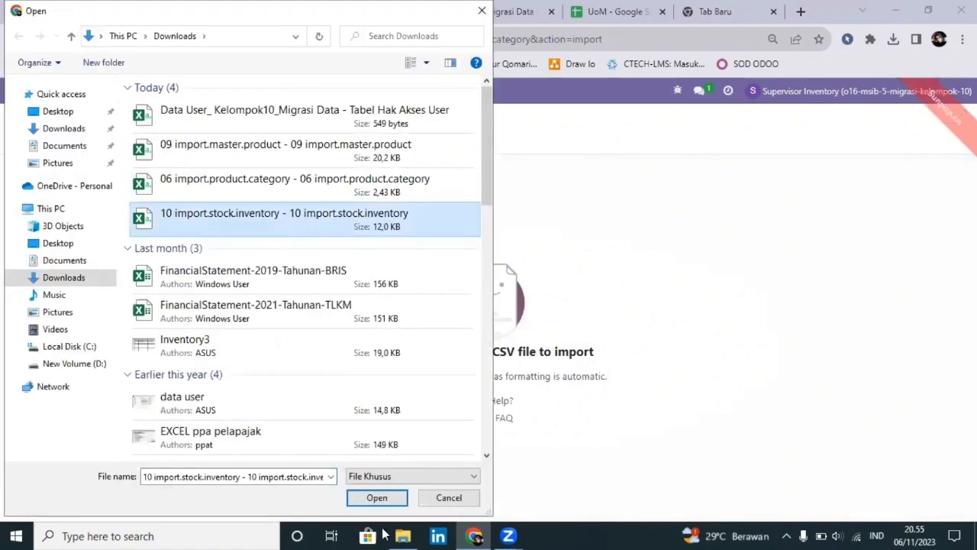
pyautogui.click(377, 497)
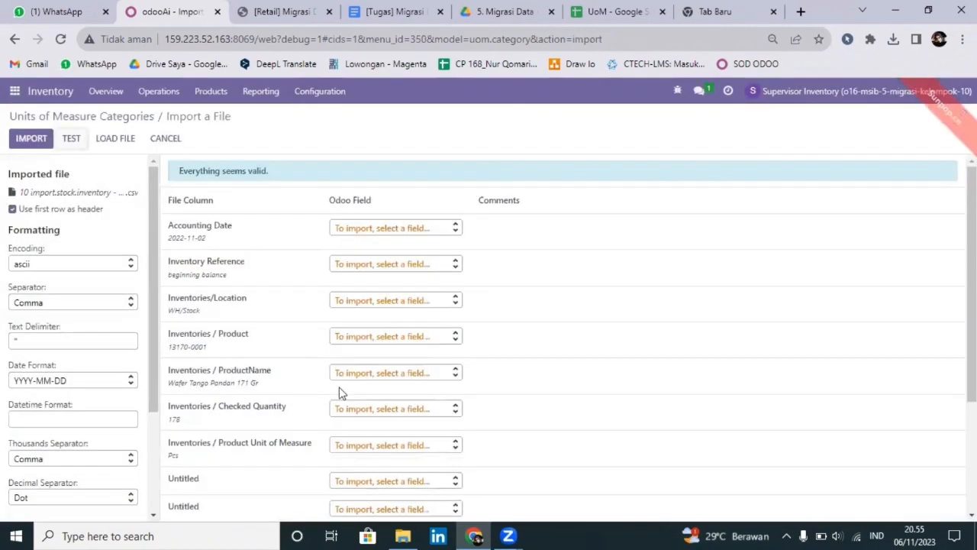
pyautogui.click(26, 141)
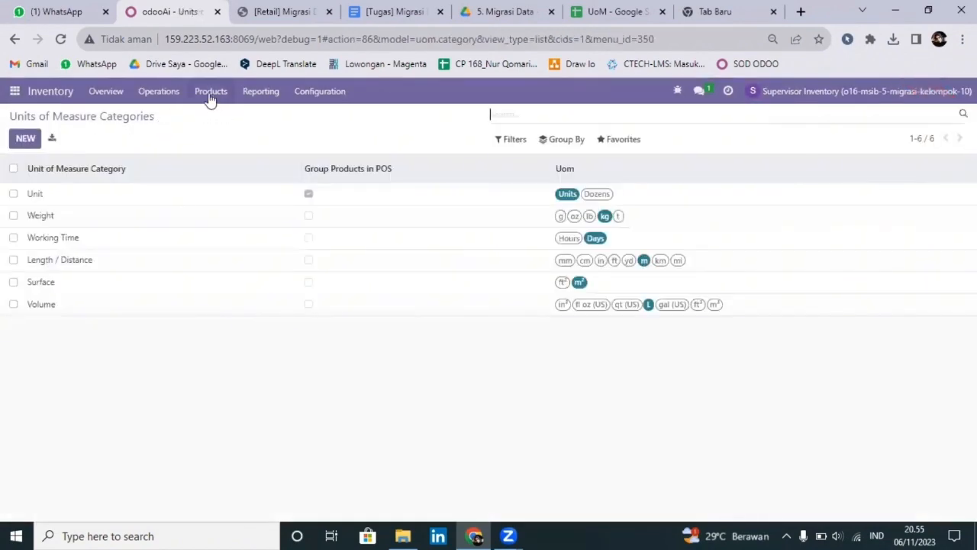
pyautogui.click(337, 95)
# Import 18 categories from 06 import.product.category, bringing Product Categories to 22 entries.
pyautogui.click(365, 285)
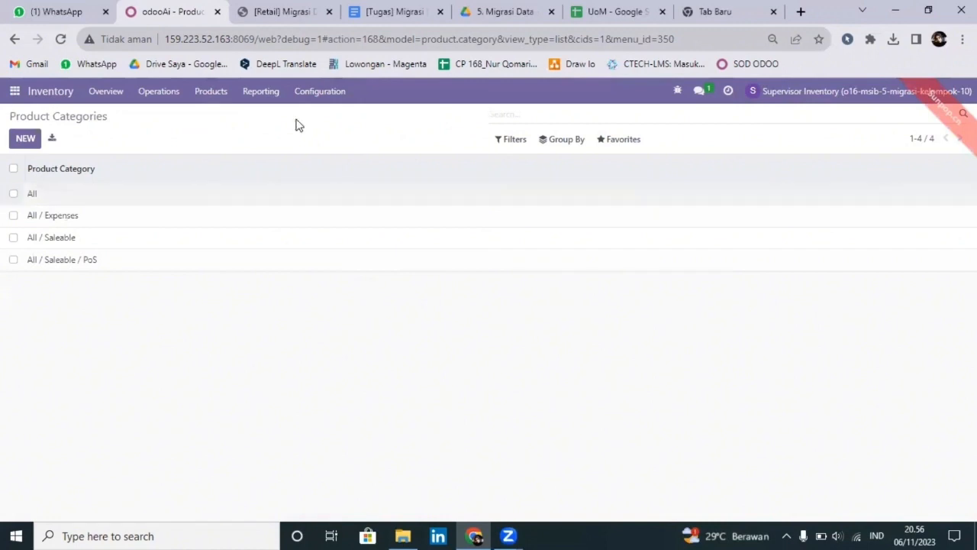
pyautogui.click(615, 139)
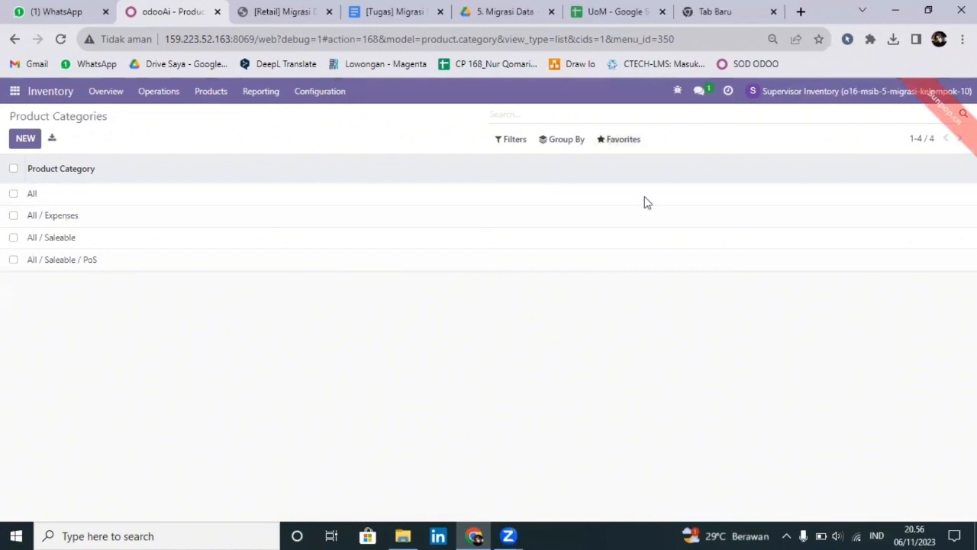
pyautogui.click(647, 197)
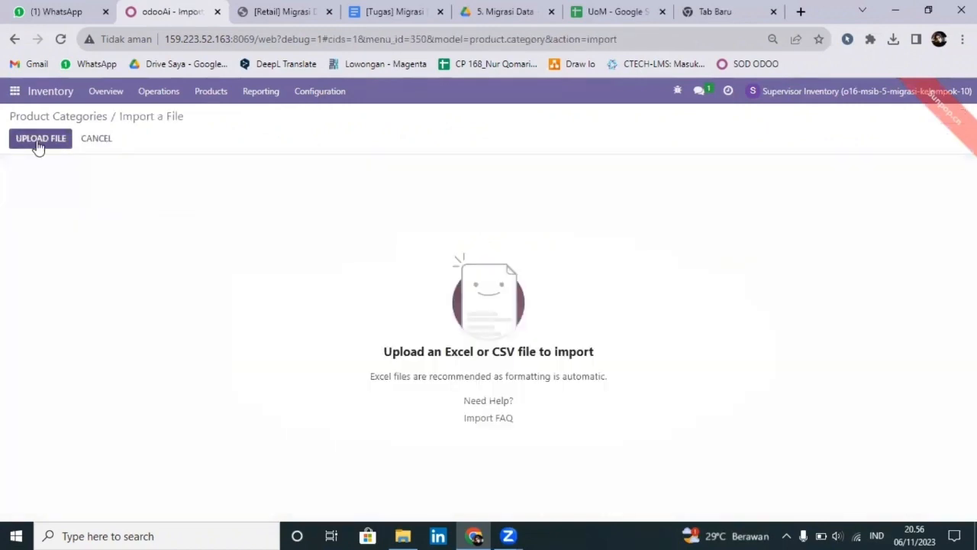
pyautogui.click(38, 144)
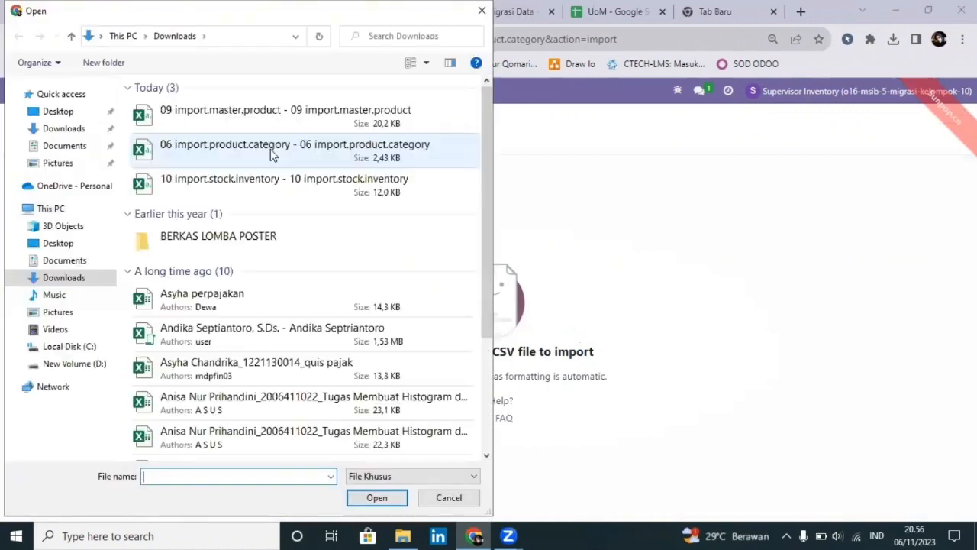
pyautogui.click(379, 498)
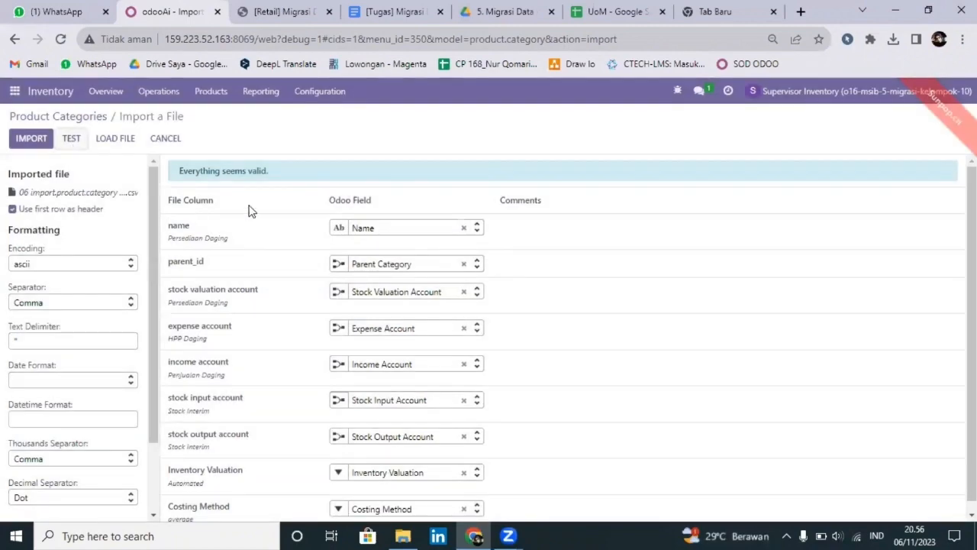
pyautogui.click(45, 141)
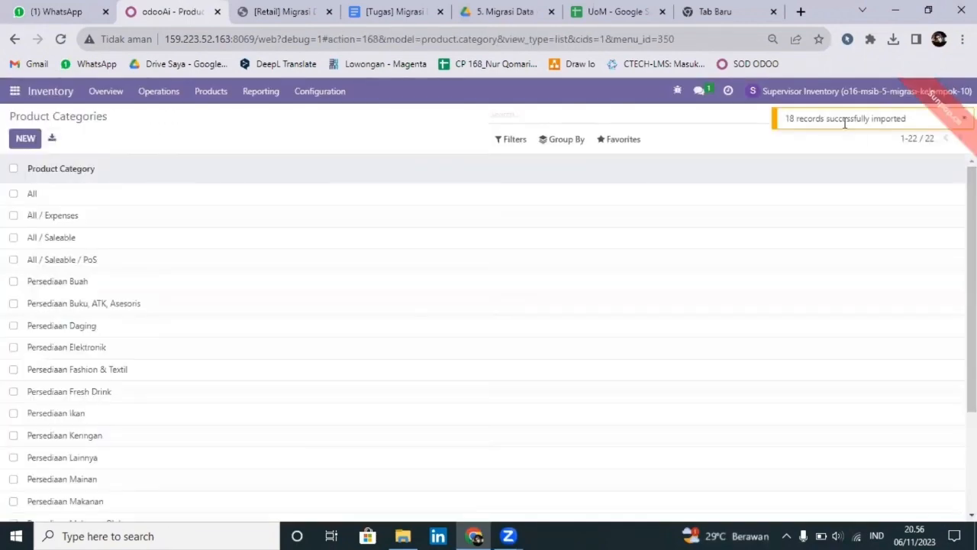
pyautogui.scroll(-2, 288, 291)
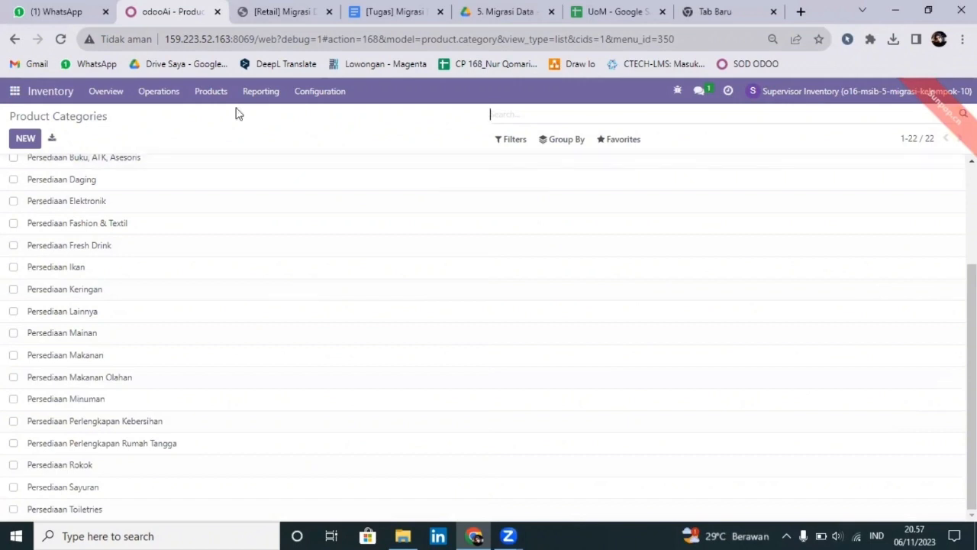
pyautogui.click(220, 93)
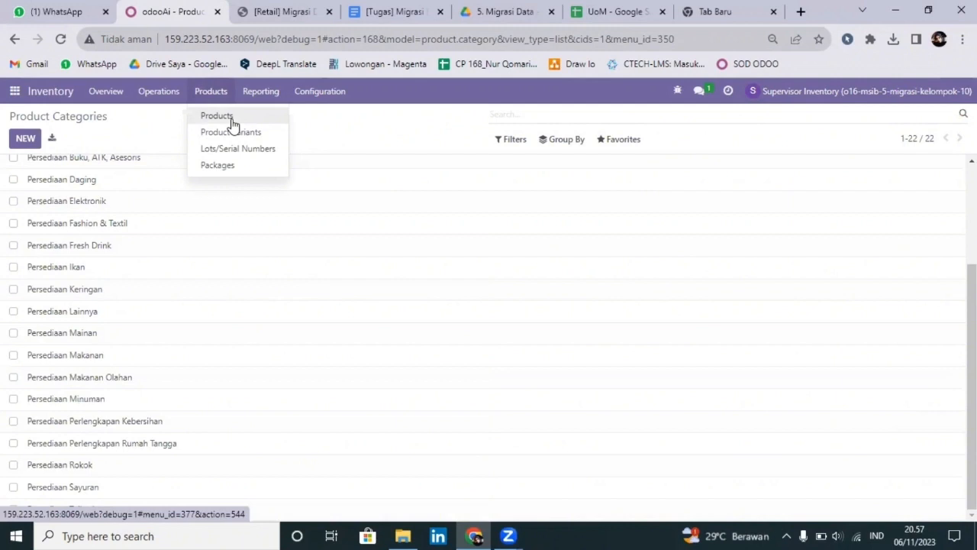
# Reach the import records page of the Products catalogue.
pyautogui.click(245, 126)
pyautogui.click(625, 142)
pyautogui.click(635, 194)
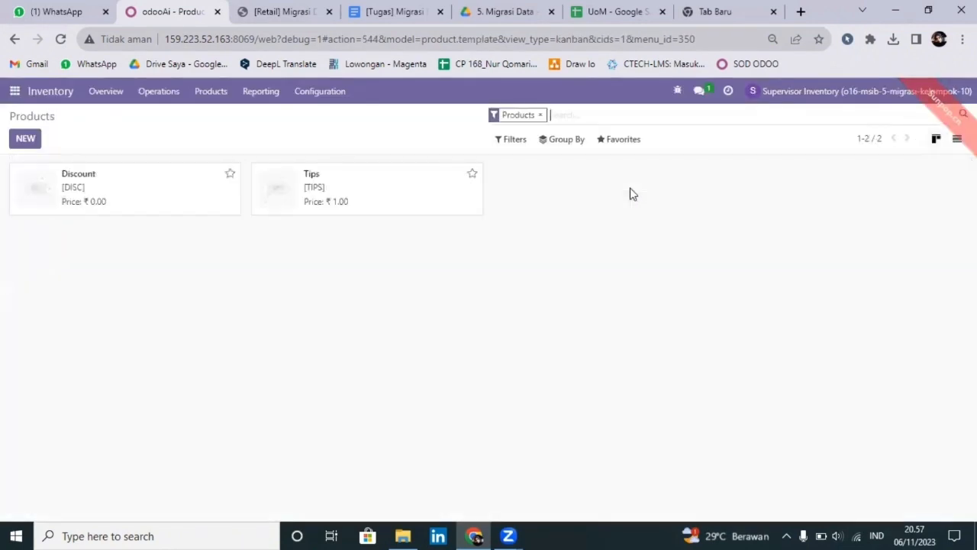
pyautogui.click(219, 95)
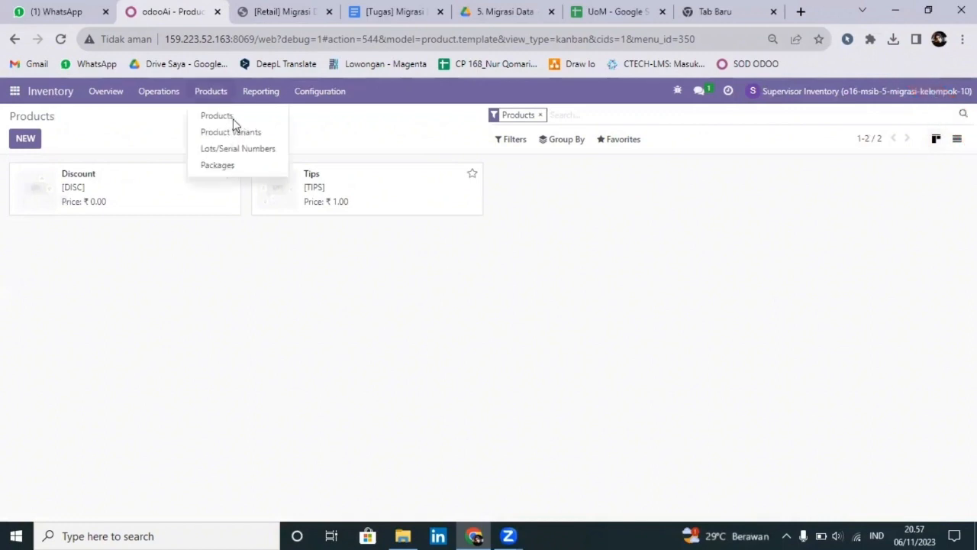
pyautogui.click(233, 116)
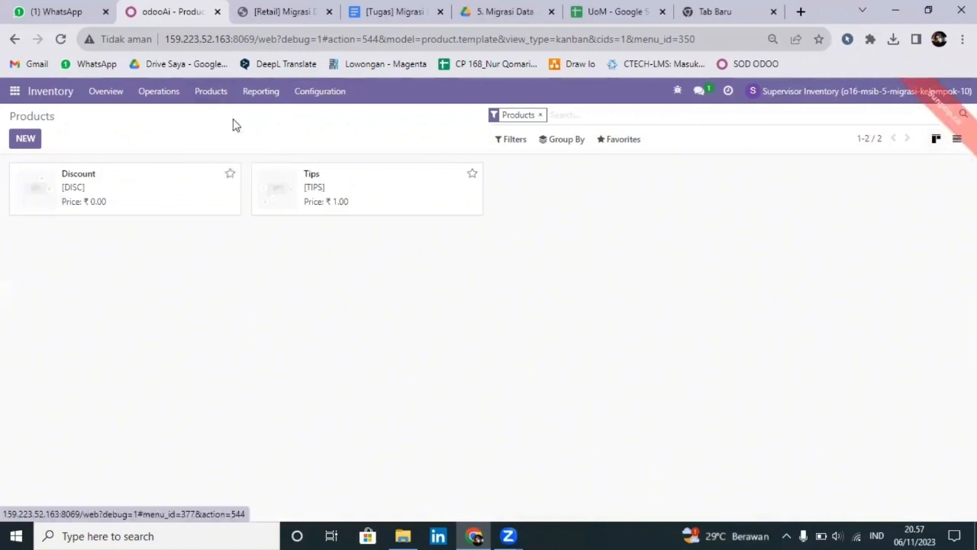
pyautogui.click(627, 144)
pyautogui.click(641, 187)
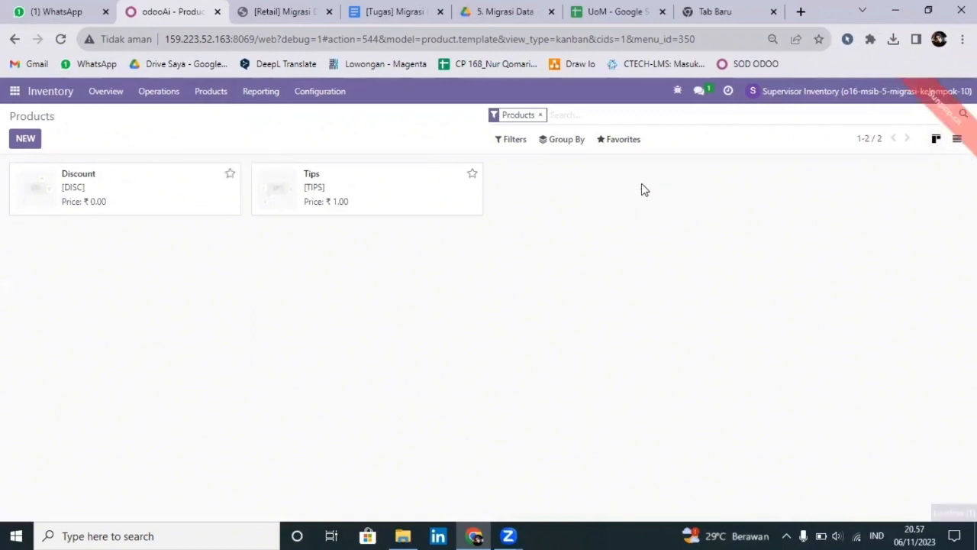
# Upload 09 import.master.product, test it, and import it, giving 197 products.
pyautogui.click(44, 142)
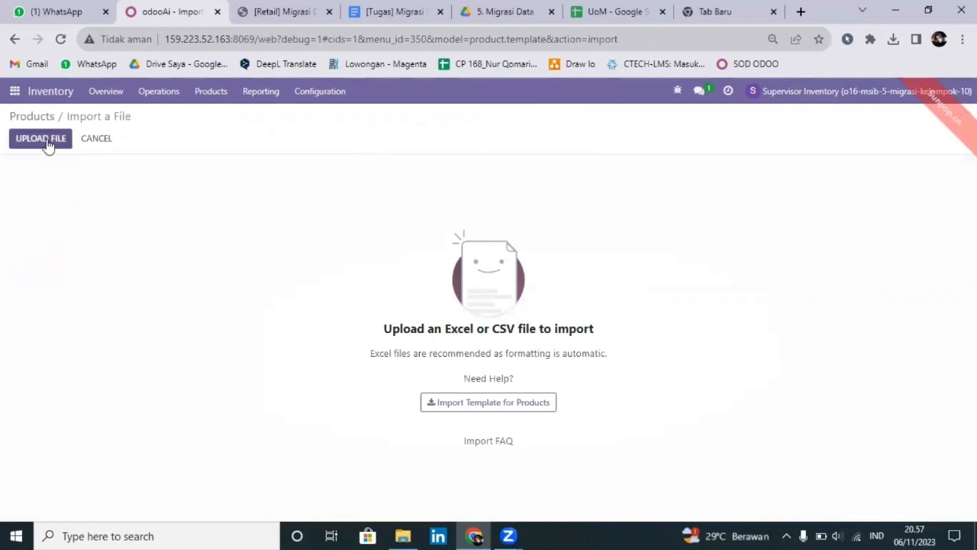
pyautogui.click(299, 146)
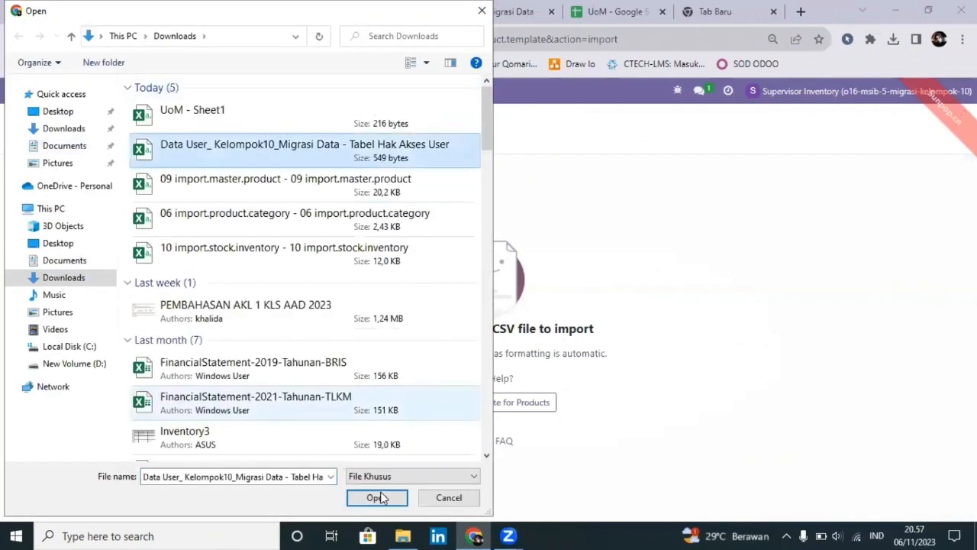
pyautogui.click(297, 195)
pyautogui.click(366, 497)
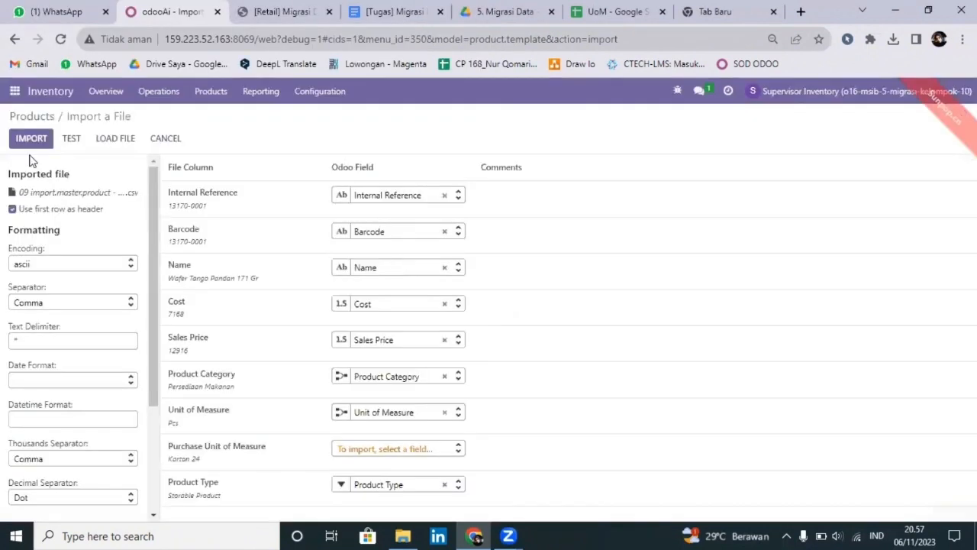
pyautogui.click(73, 140)
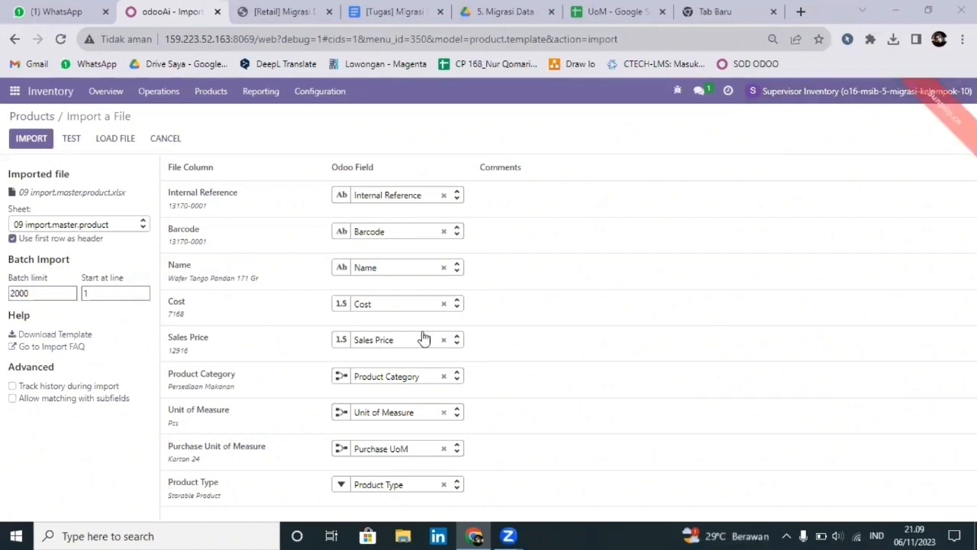
pyautogui.click(31, 143)
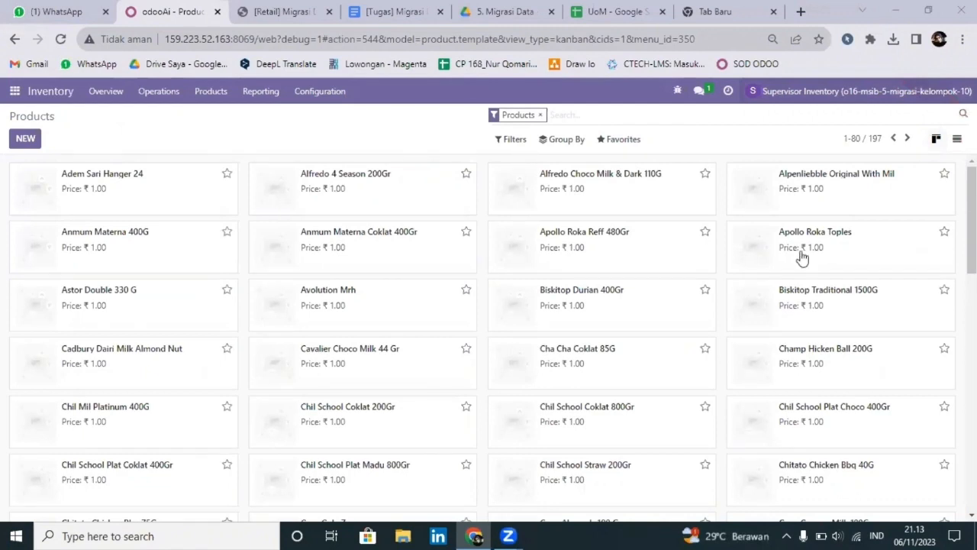
pyautogui.scroll(-2, 580, 273)
pyautogui.scroll(-6, 554, 272)
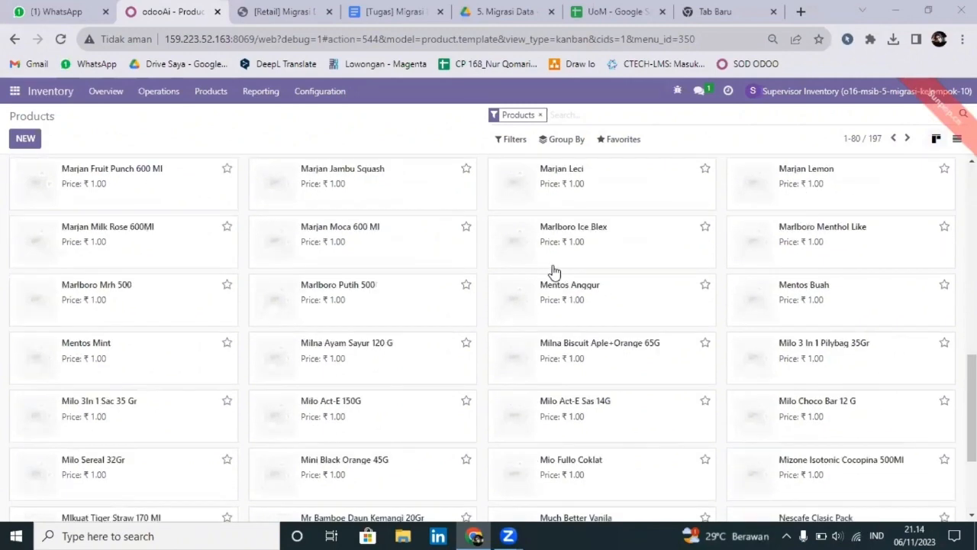
pyautogui.scroll(5, 554, 272)
pyautogui.scroll(4, 555, 271)
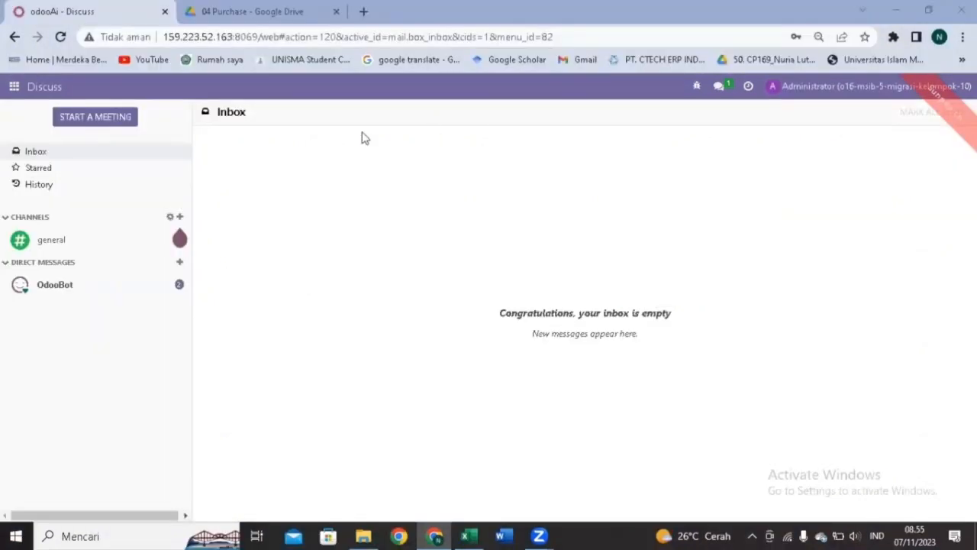
# In Inventory, go to Operations > Inventory Adjustments and bring up its import page.
pyautogui.click(17, 88)
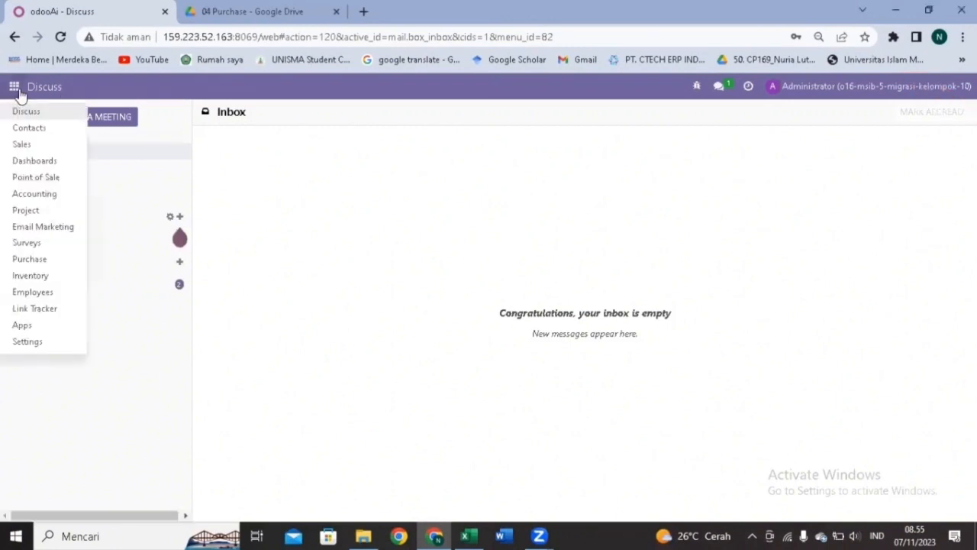
pyautogui.click(31, 277)
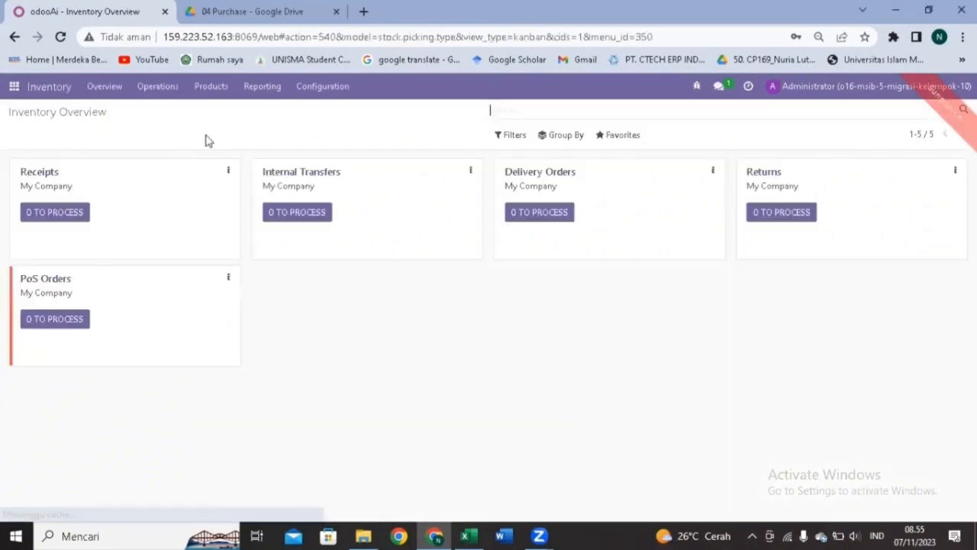
pyautogui.click(158, 86)
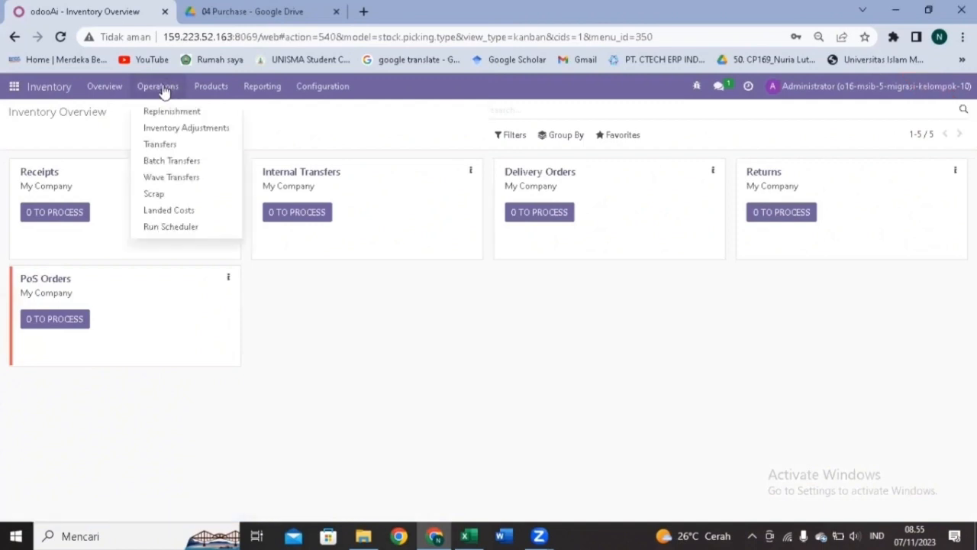
pyautogui.click(363, 280)
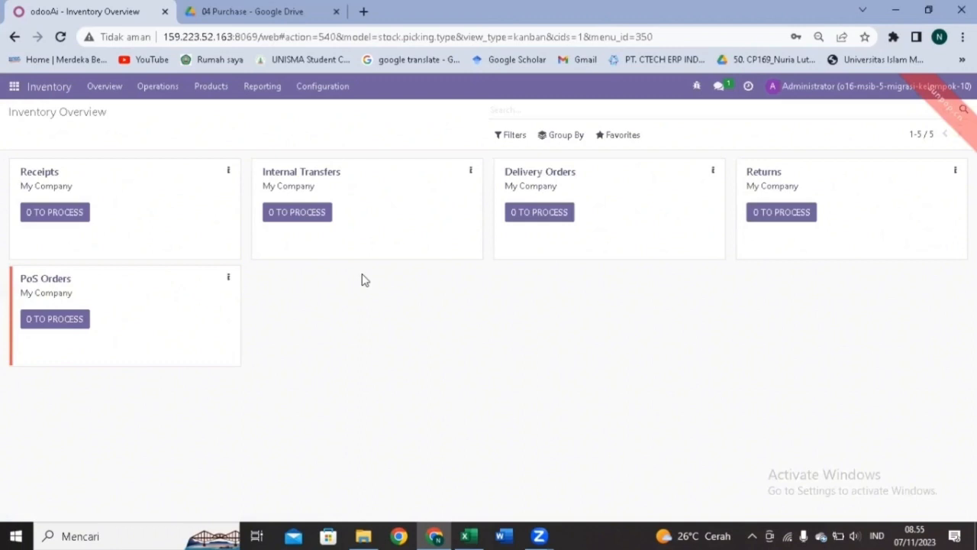
pyautogui.click(159, 89)
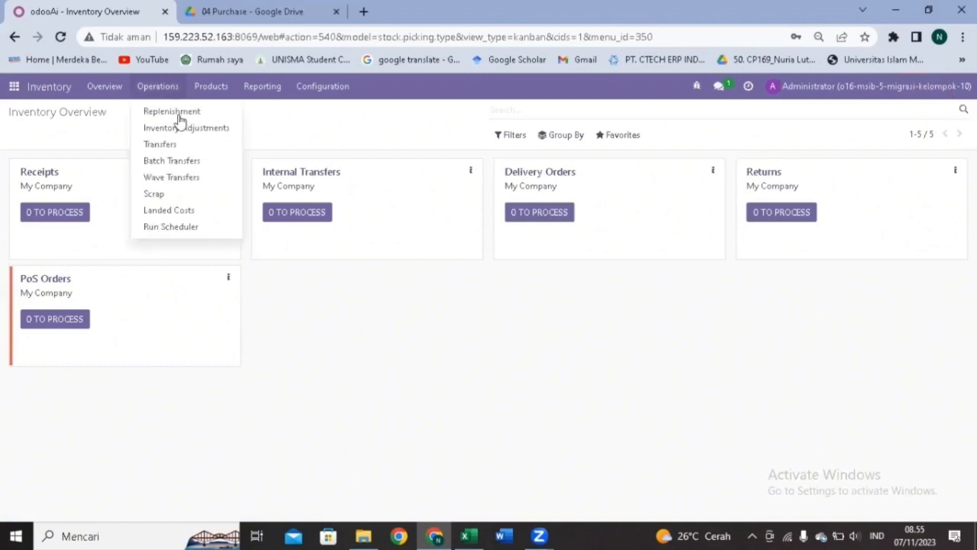
pyautogui.click(214, 131)
pyautogui.click(615, 135)
pyautogui.click(613, 183)
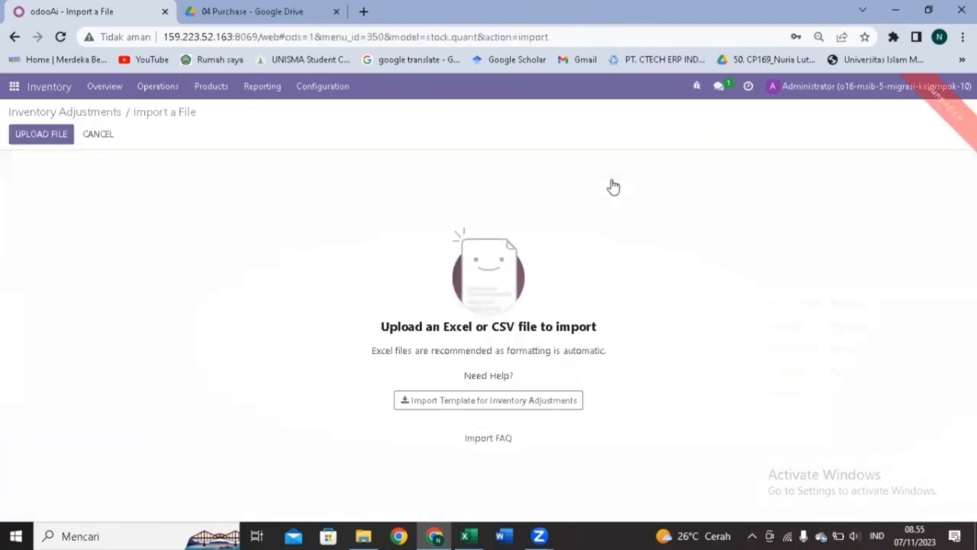
# Upload 04 Data Inventory Adjustment.xlsx from the 03 Inventory folder.
pyautogui.click(29, 140)
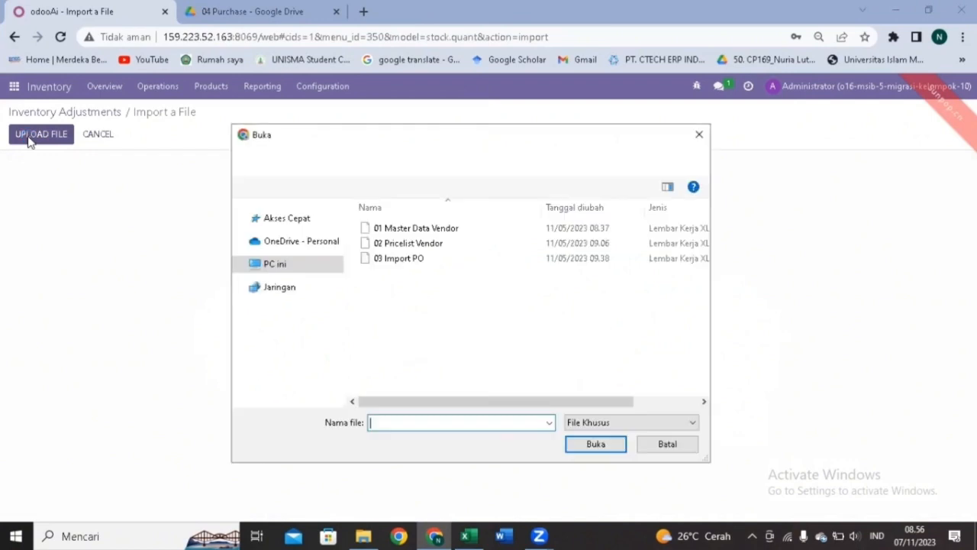
pyautogui.click(376, 162)
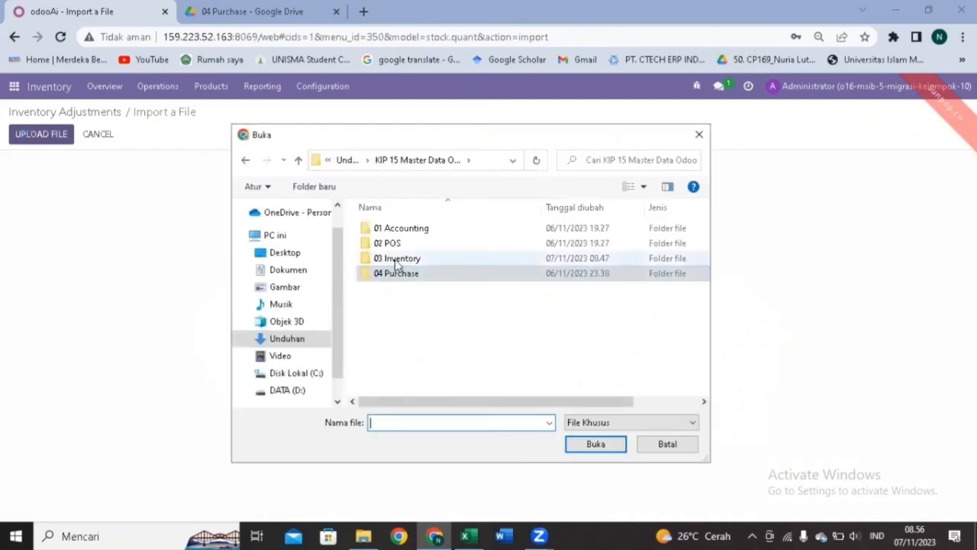
pyautogui.doubleClick(396, 260)
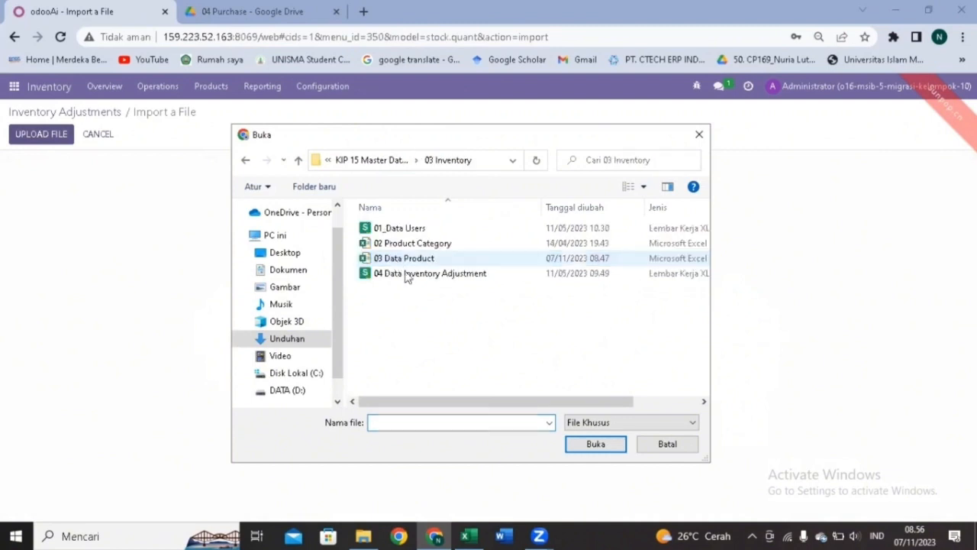
pyautogui.doubleClick(405, 276)
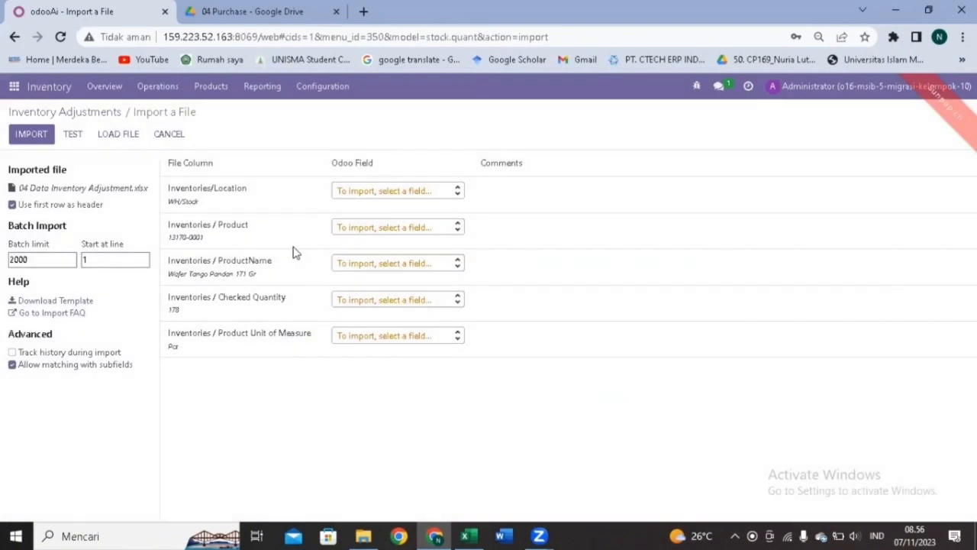
# Map the columns to Location, Product and Counted Quantity, test, and import the 195 records.
pyautogui.click(373, 193)
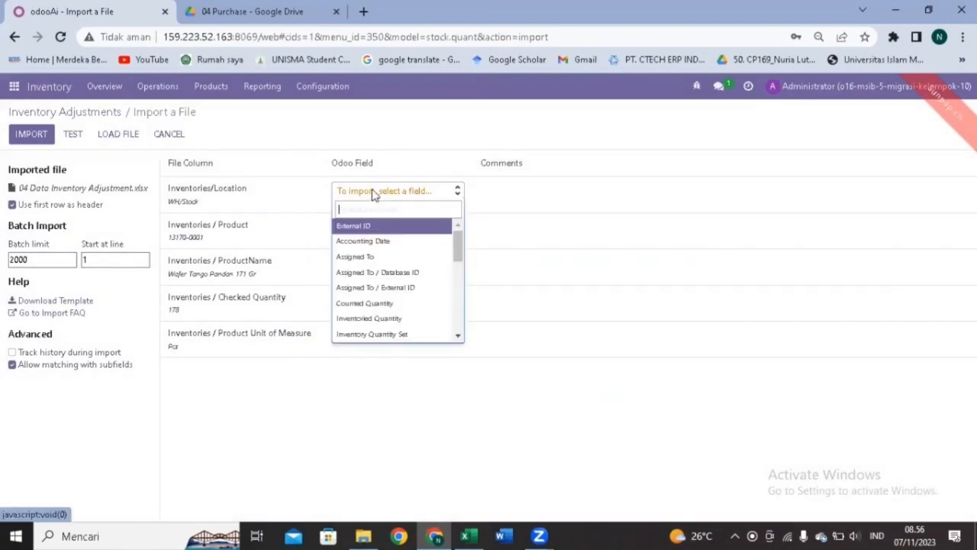
pyautogui.write('loc')
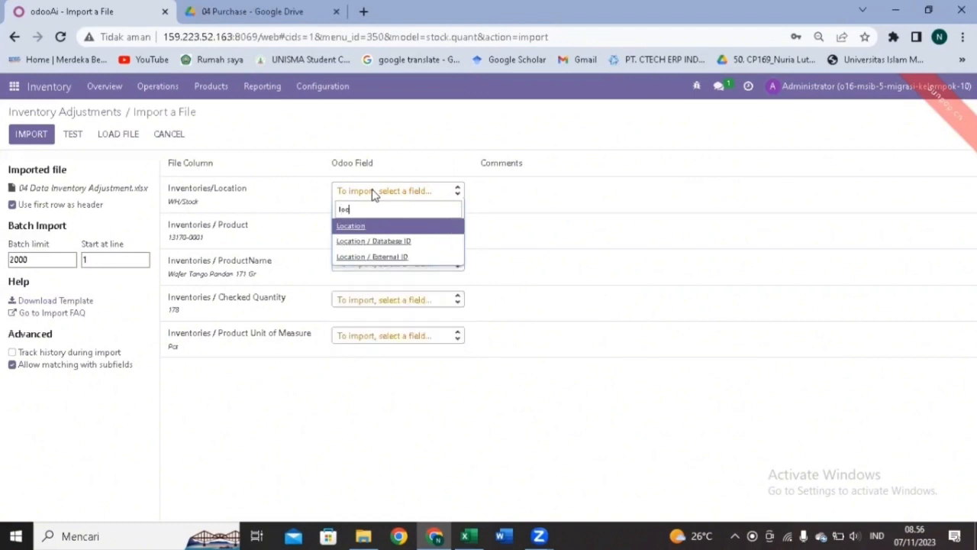
pyautogui.click(371, 227)
pyautogui.click(376, 229)
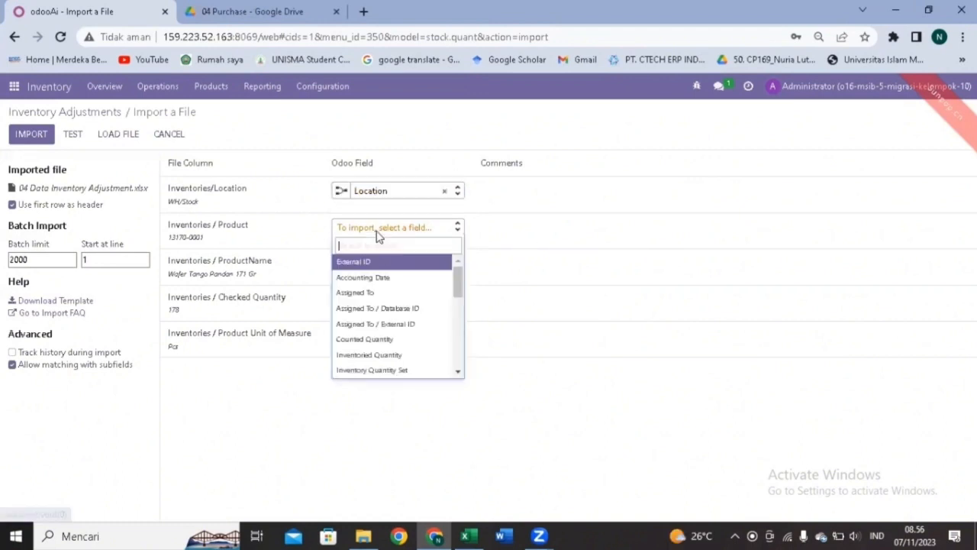
pyautogui.write('pro')
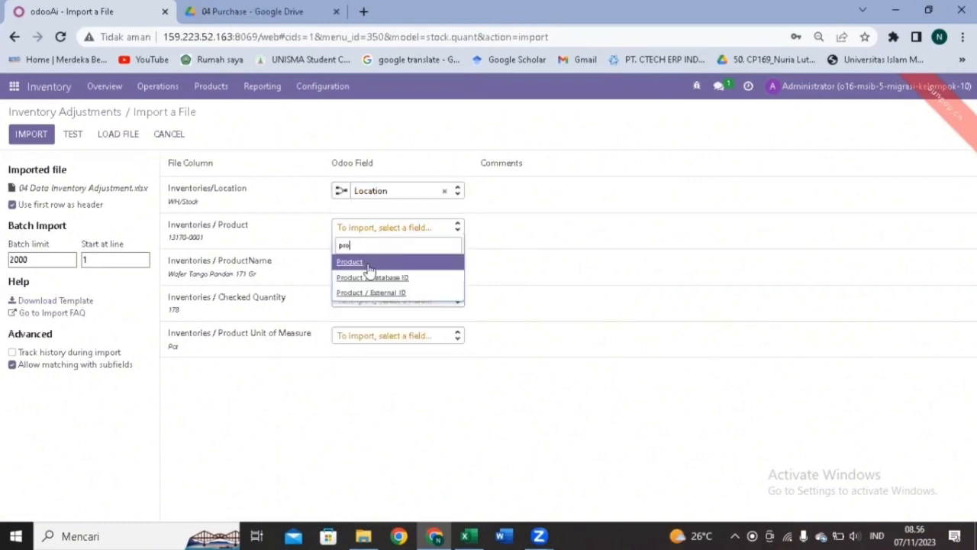
pyautogui.click(369, 267)
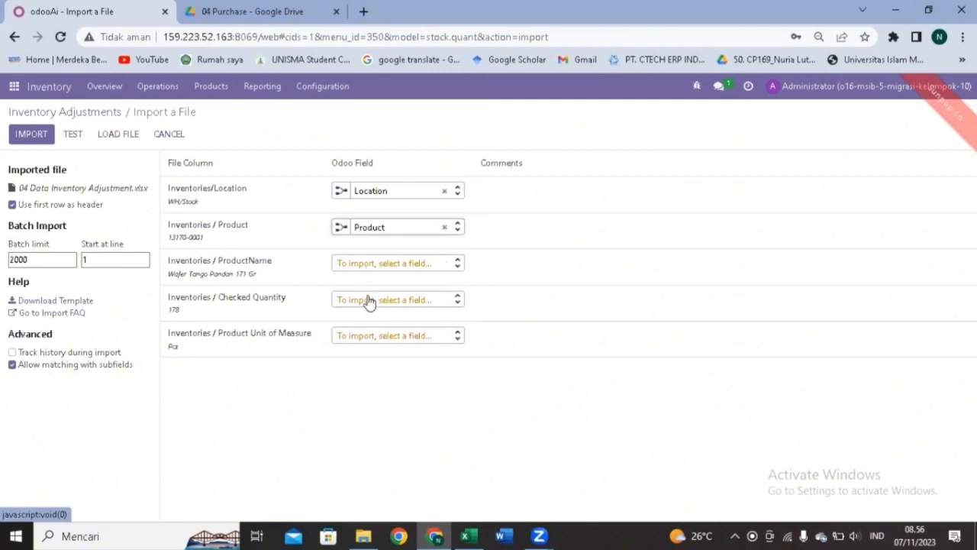
pyautogui.click(370, 300)
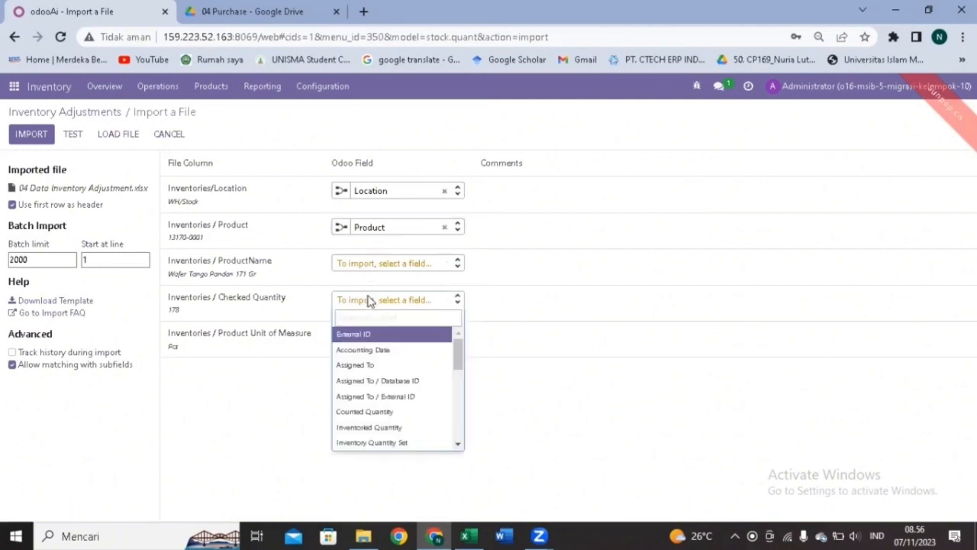
pyautogui.write('coun')
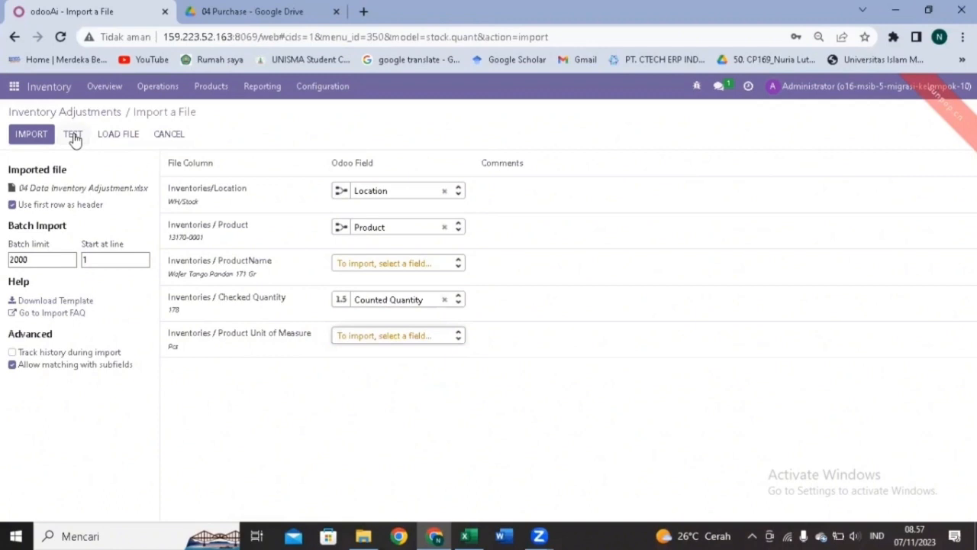
pyautogui.click(73, 135)
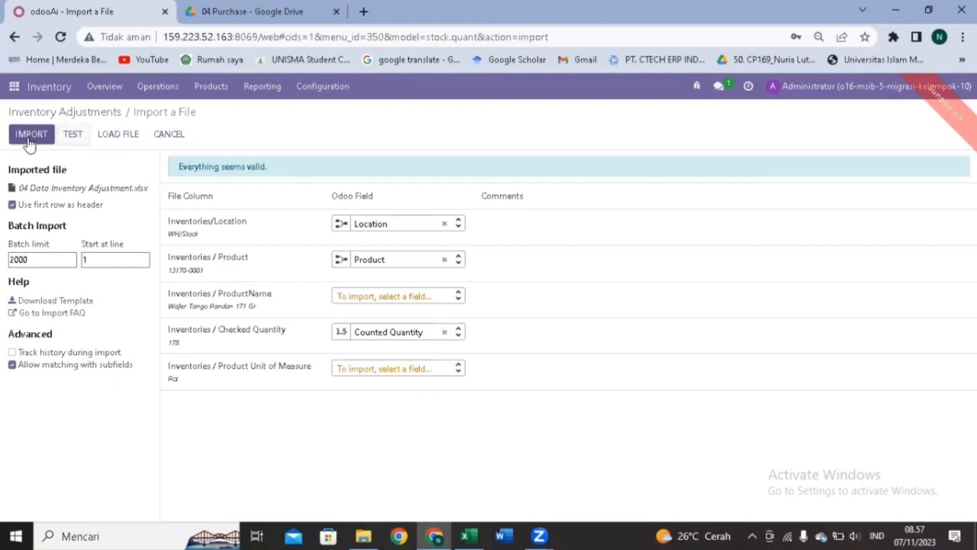
pyautogui.click(28, 137)
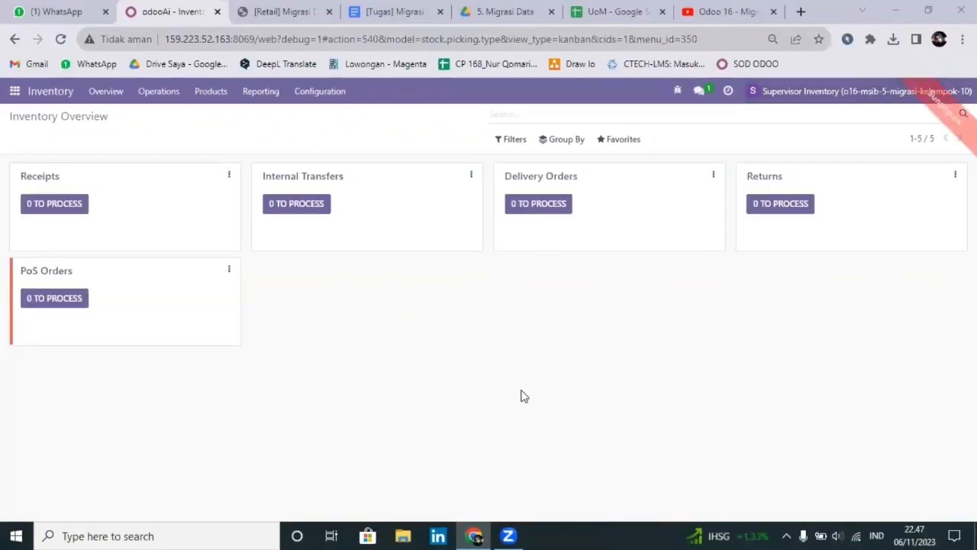
# Log out of the Supervisor Inventory account and open database management from the database list.
pyautogui.click(901, 93)
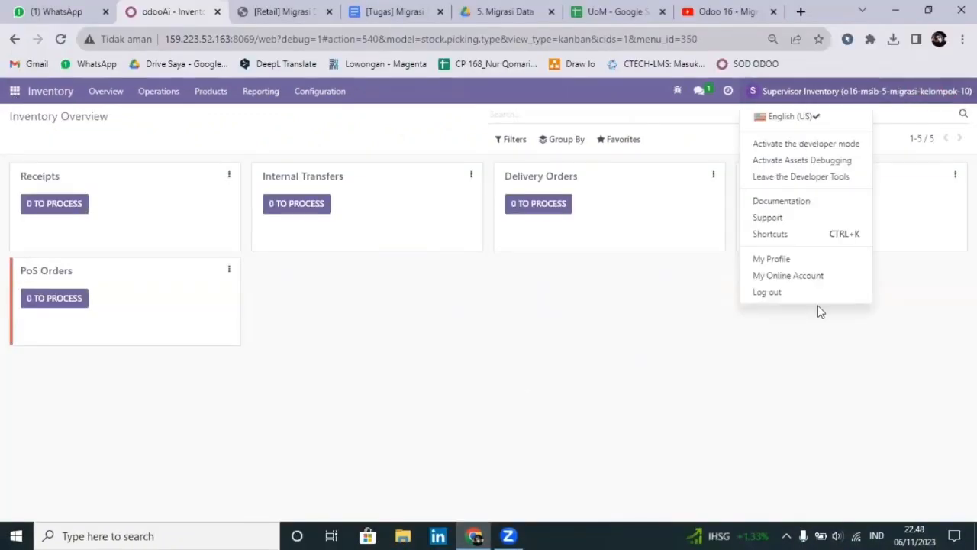
pyautogui.click(767, 294)
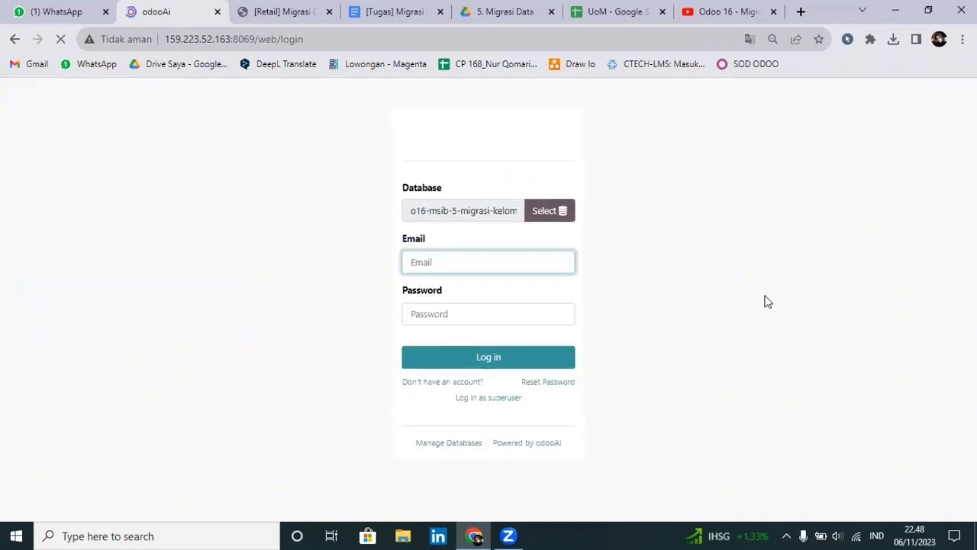
pyautogui.click(560, 214)
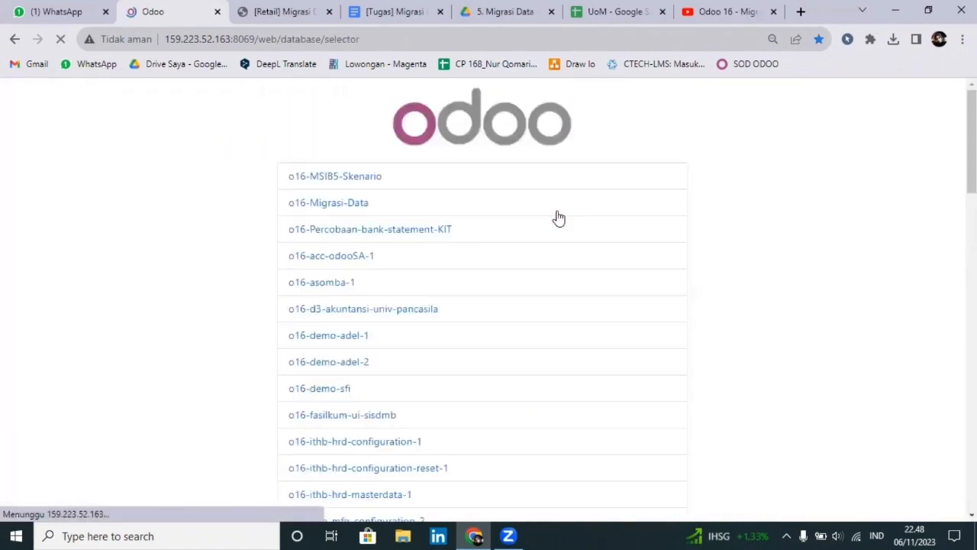
pyautogui.scroll(-10, 561, 225)
pyautogui.scroll(-4, 561, 225)
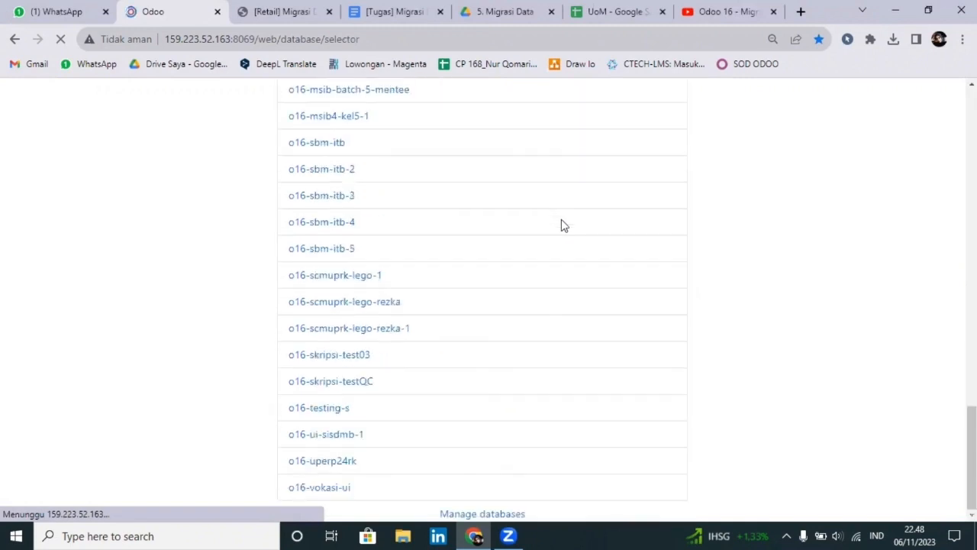
pyautogui.click(498, 515)
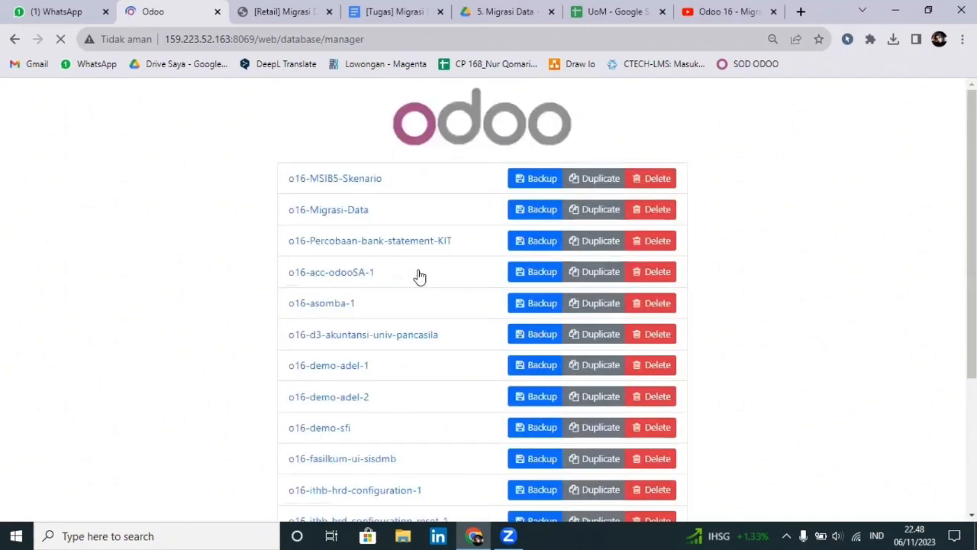
# Start a backup of o16-msib-5-migrasi-kelompok-10, keeping zip (includes filestore) as the format.
pyautogui.scroll(-10, 419, 274)
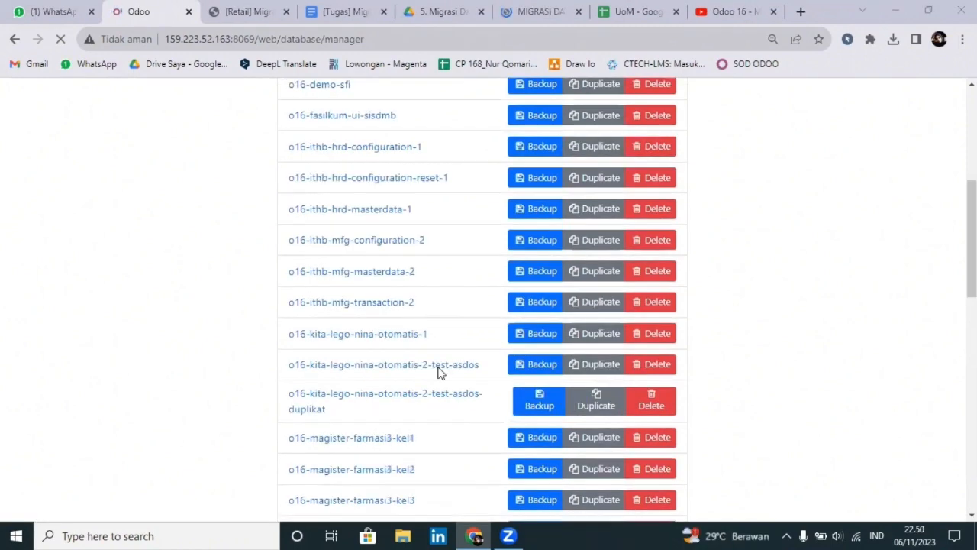
pyautogui.scroll(-10, 439, 372)
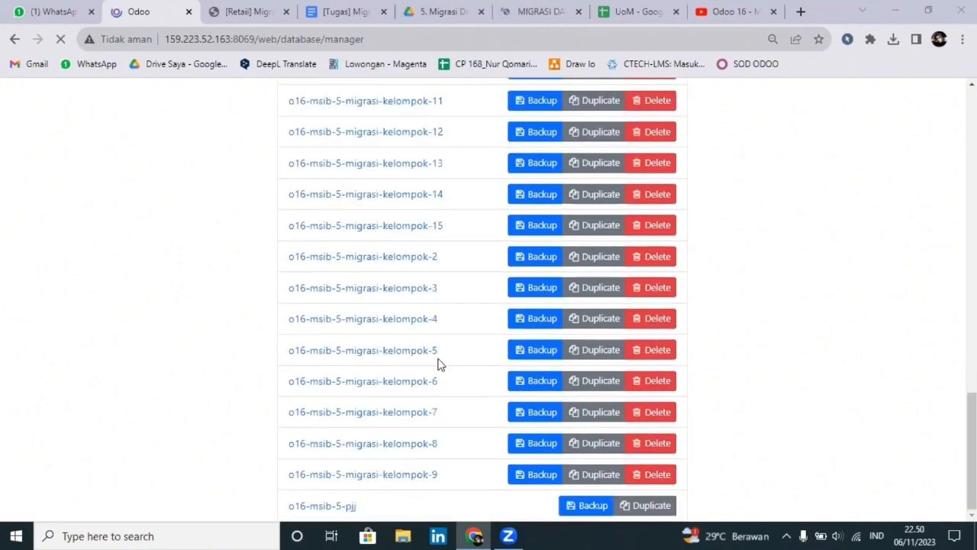
pyautogui.scroll(1, 449, 321)
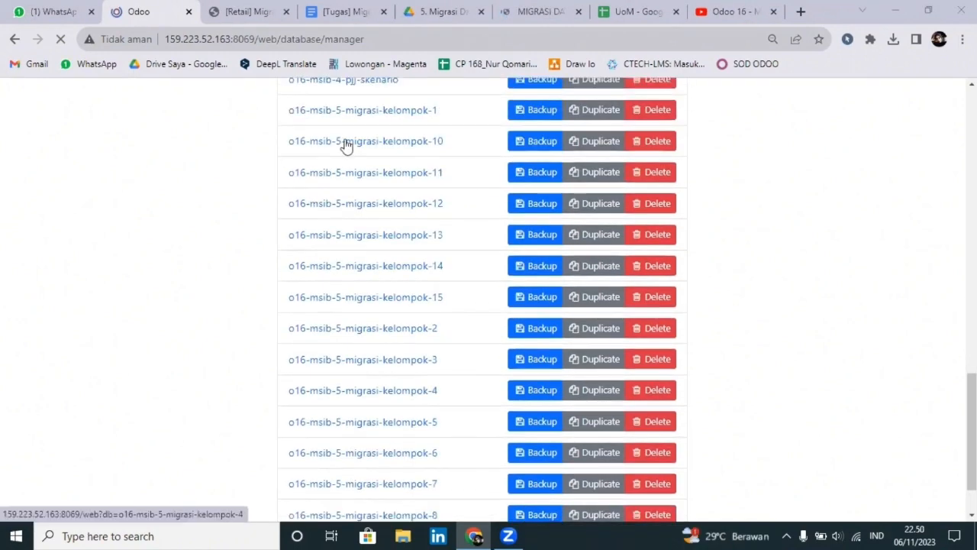
pyautogui.click(539, 143)
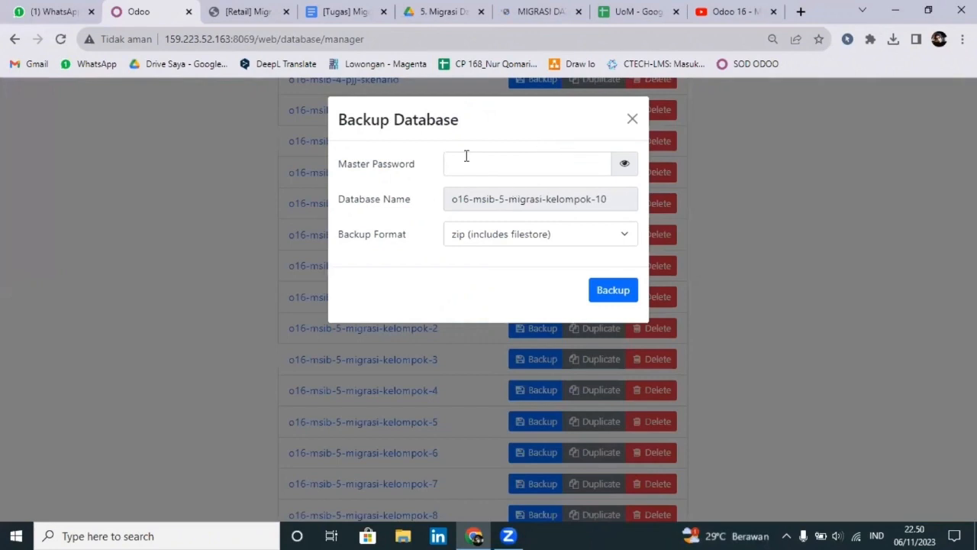
pyautogui.click(450, 164)
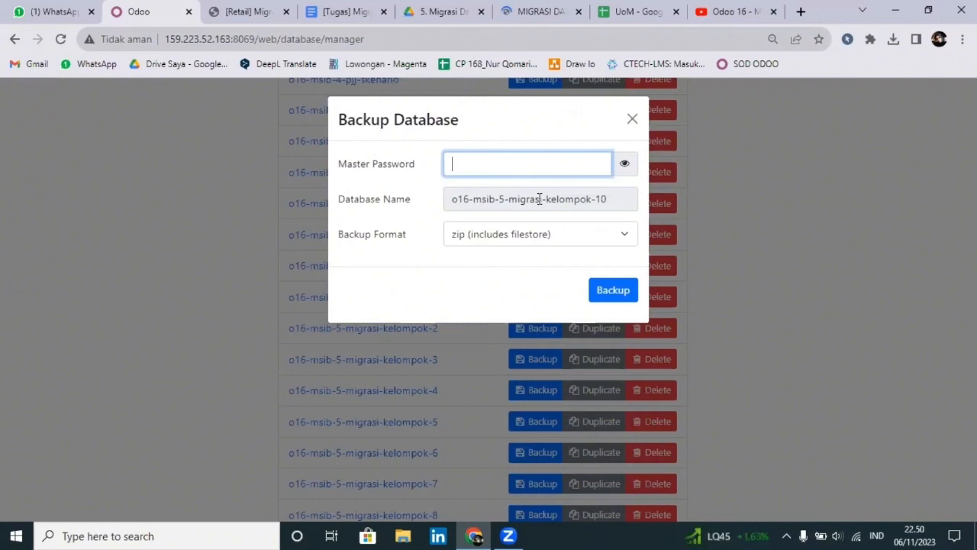
pyautogui.click(517, 237)
pyautogui.click(566, 235)
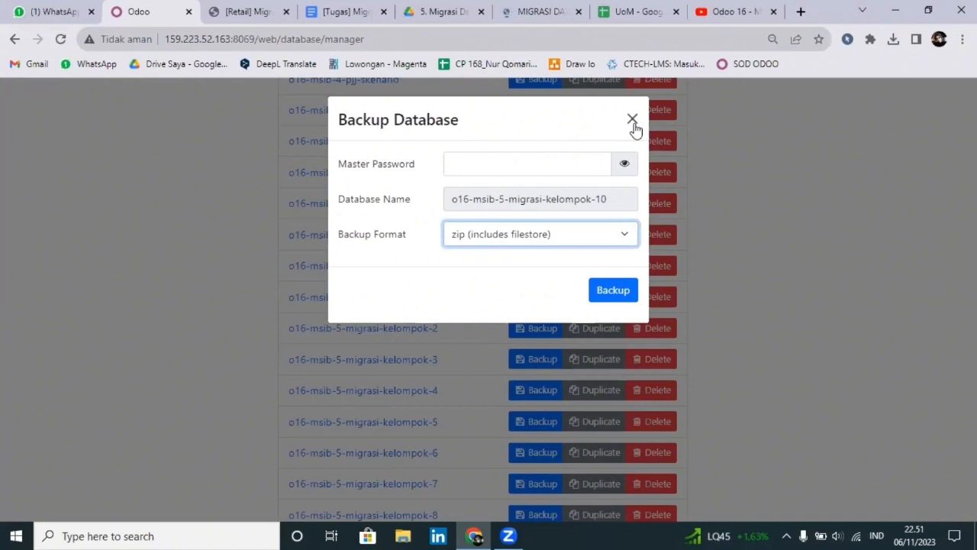
pyautogui.click(882, 40)
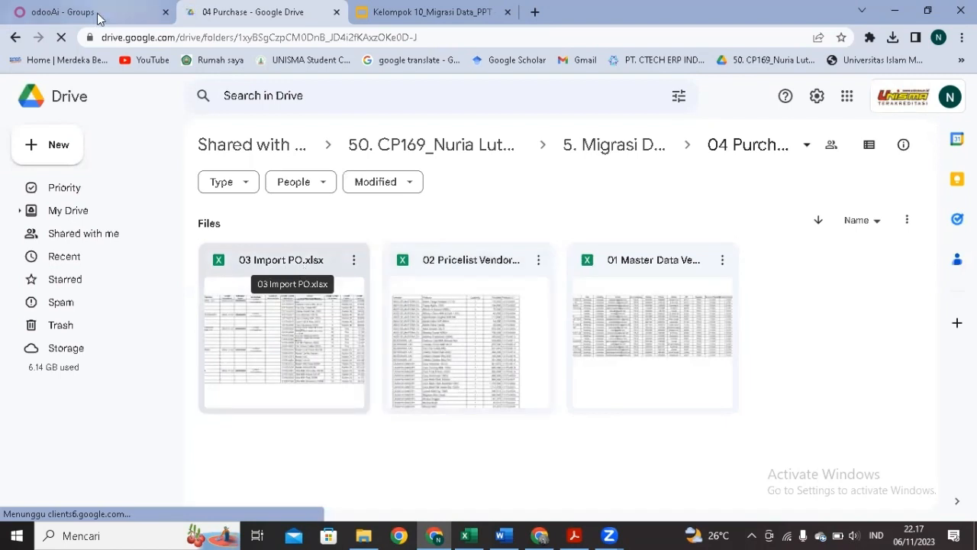
# Switch back to the Odoo tab showing the Purchase Manager's Discuss inbox.
pyautogui.click(40, 13)
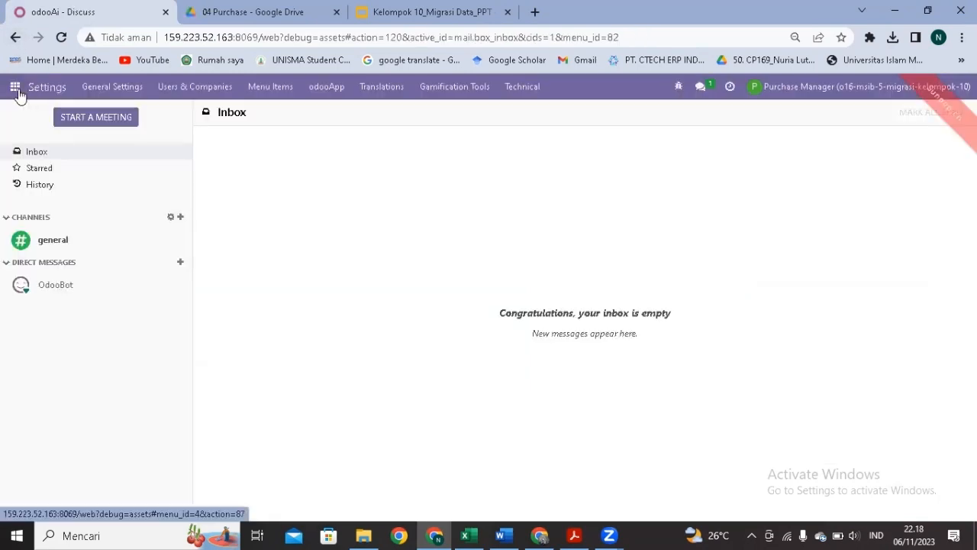
# Go to Purchase > Orders > Vendors and start importing vendor records.
pyautogui.click(17, 91)
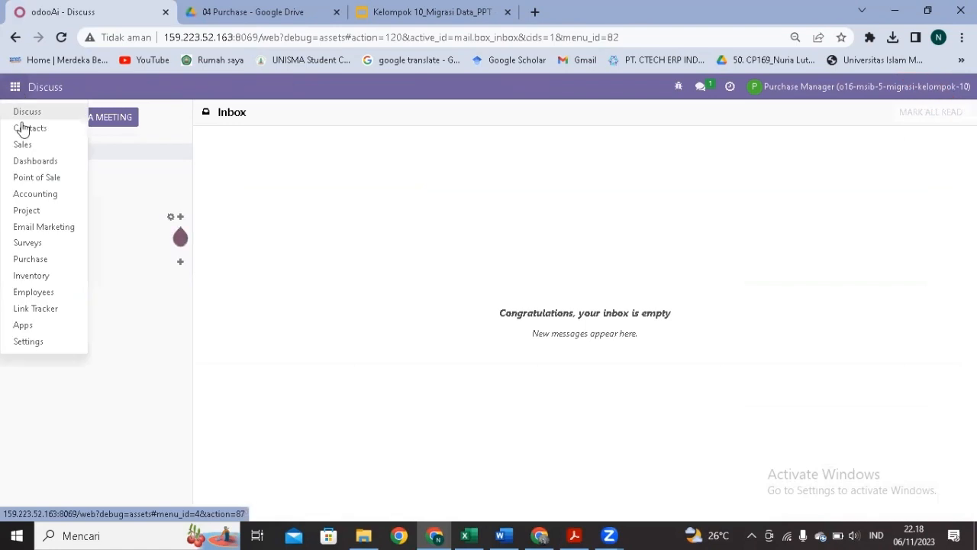
pyautogui.click(54, 262)
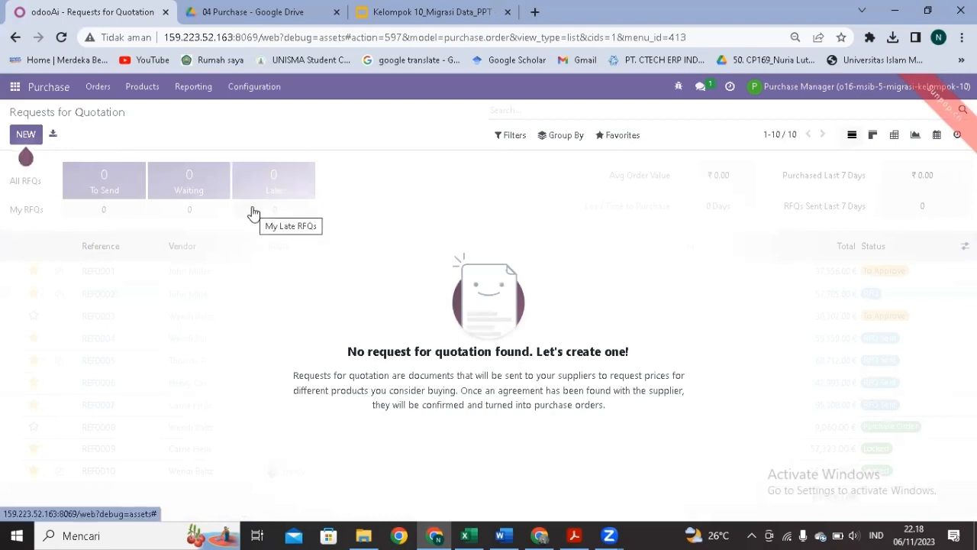
pyautogui.click(99, 86)
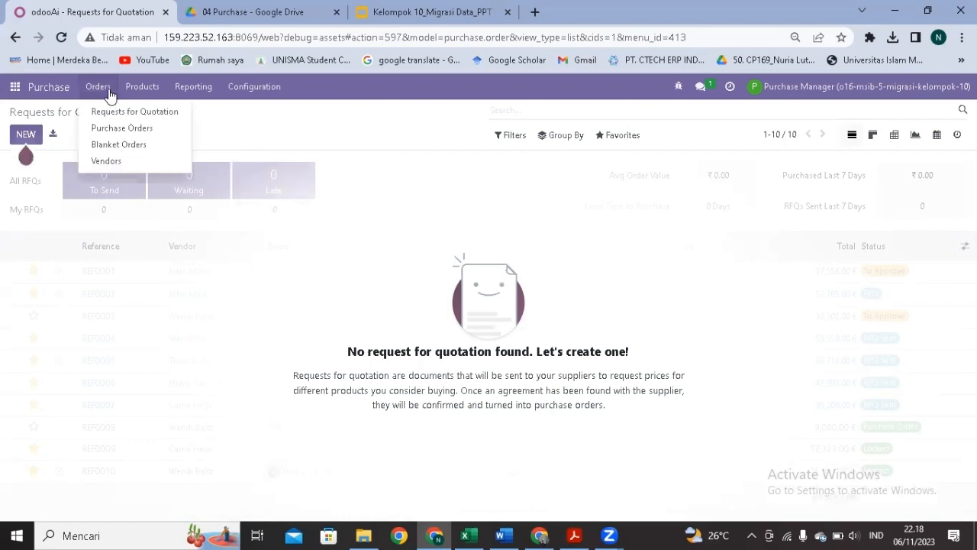
pyautogui.click(130, 160)
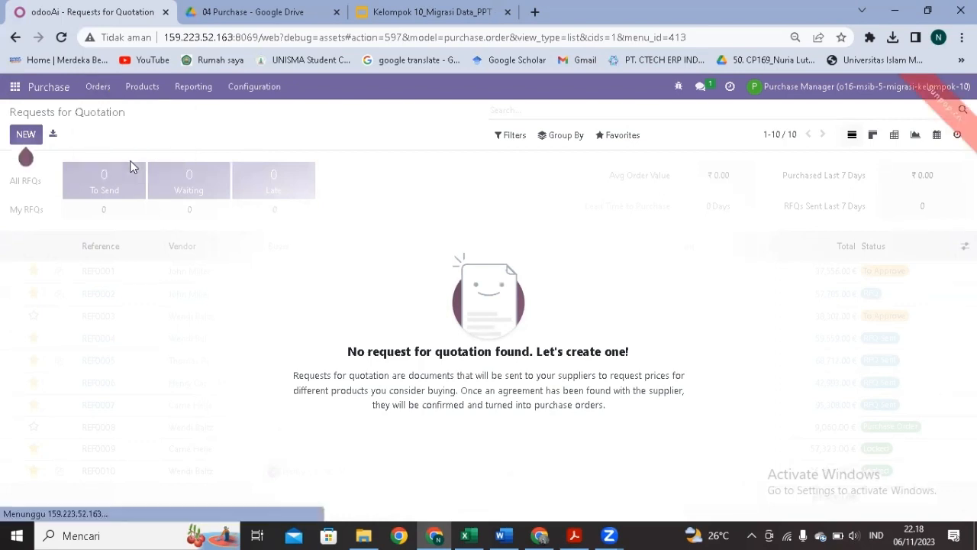
pyautogui.click(621, 141)
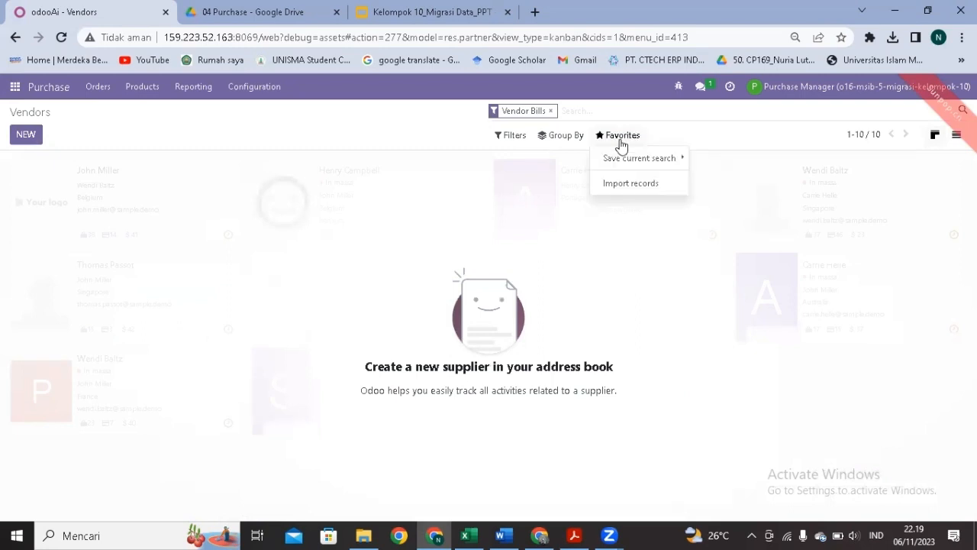
pyautogui.click(621, 183)
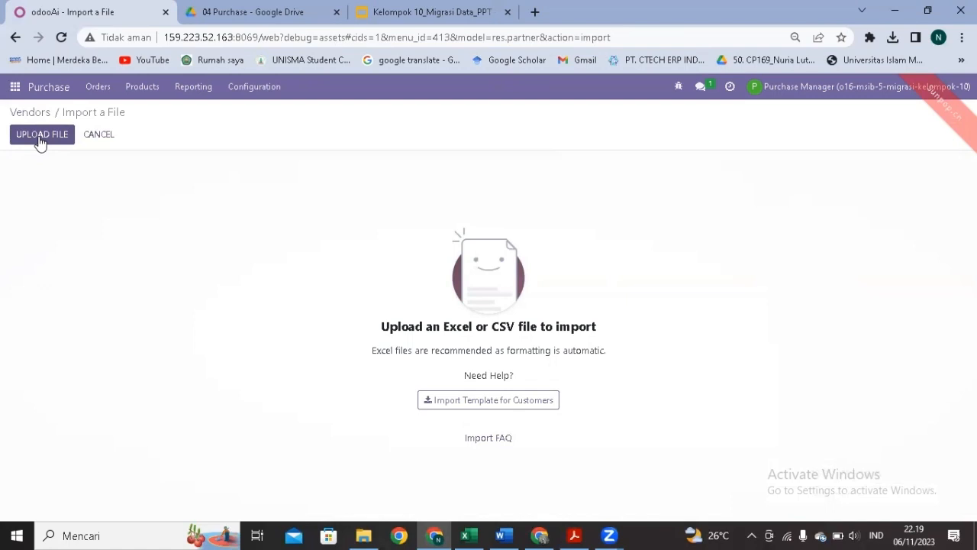
# Load 01 Master Data Vendor.xlsx, test the mapping, and import the 21 vendors.
pyautogui.click(41, 142)
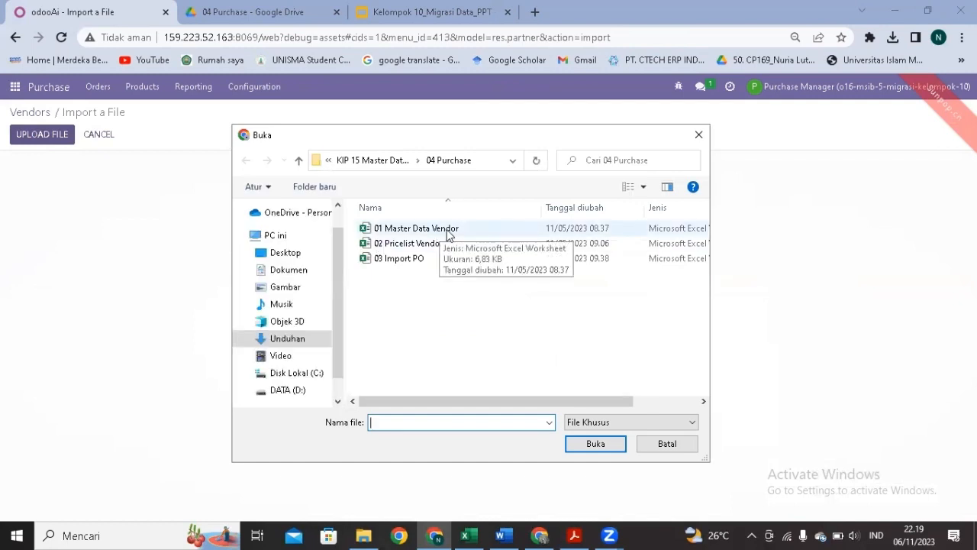
pyautogui.click(464, 231)
pyautogui.click(598, 444)
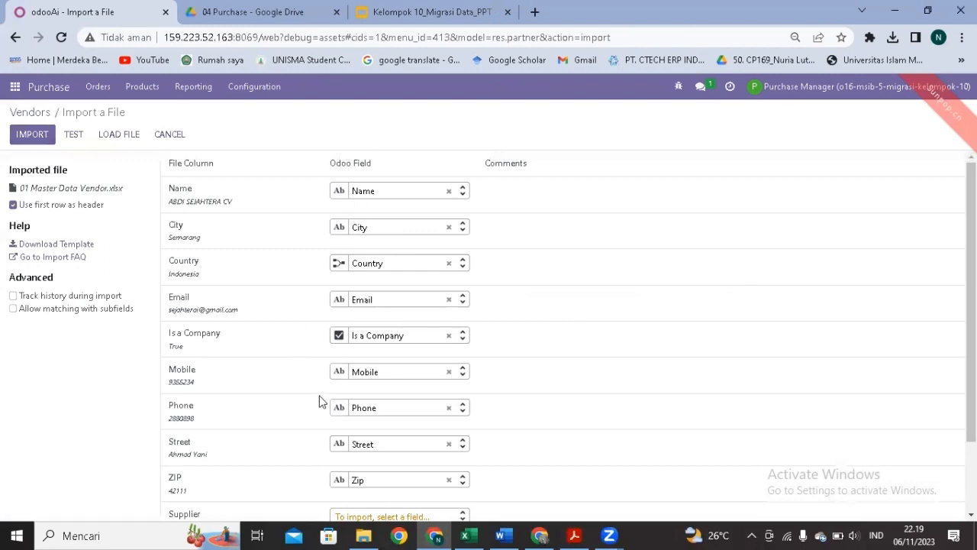
pyautogui.scroll(-1, 321, 402)
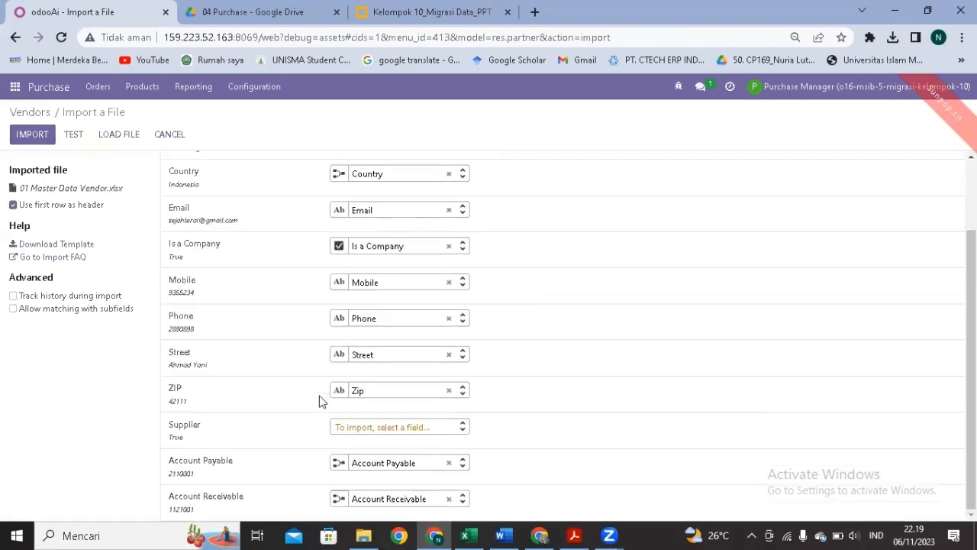
pyautogui.scroll(1, 321, 403)
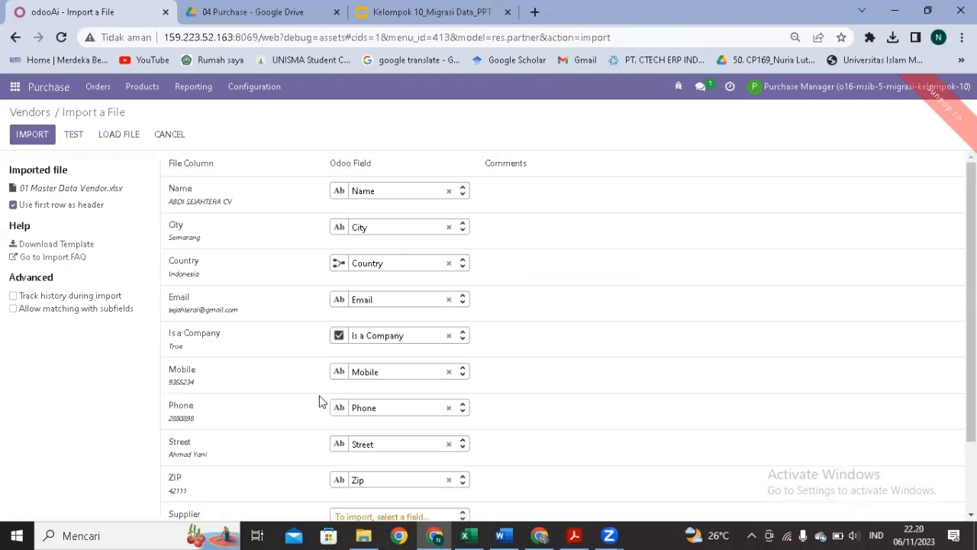
pyautogui.click(74, 137)
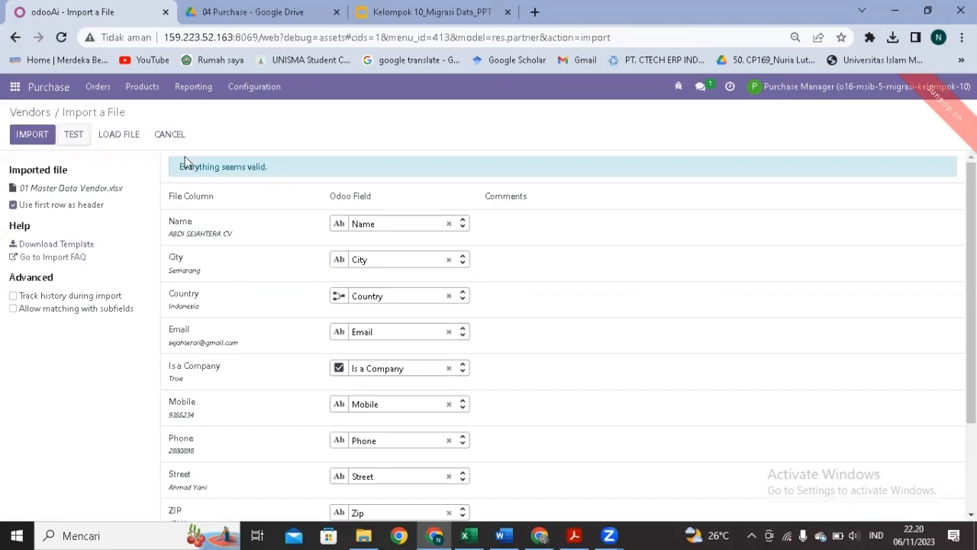
pyautogui.click(41, 139)
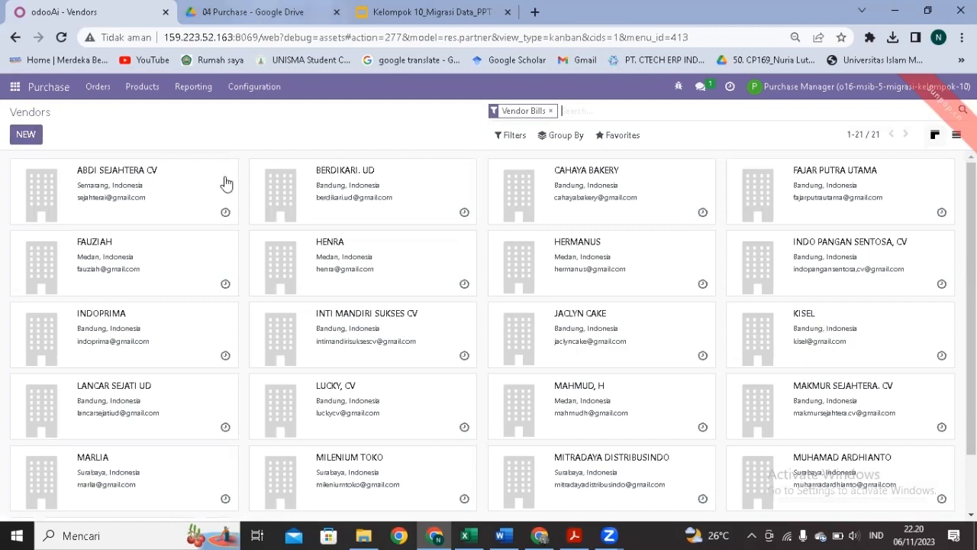
pyautogui.hotkey('ctrl', 'Tab')
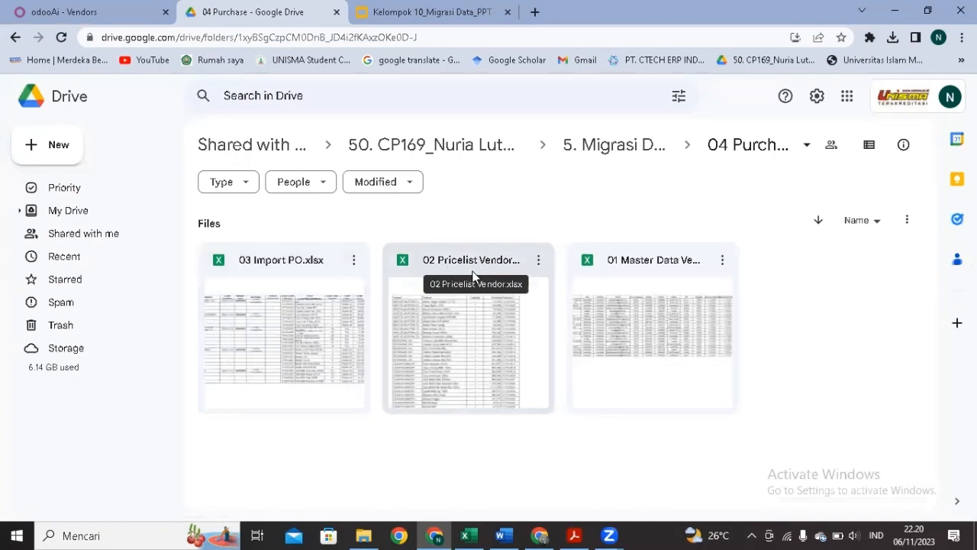
# Open Configuration > Vendor Pricelists in Purchase and start a record import.
pyautogui.click(106, 13)
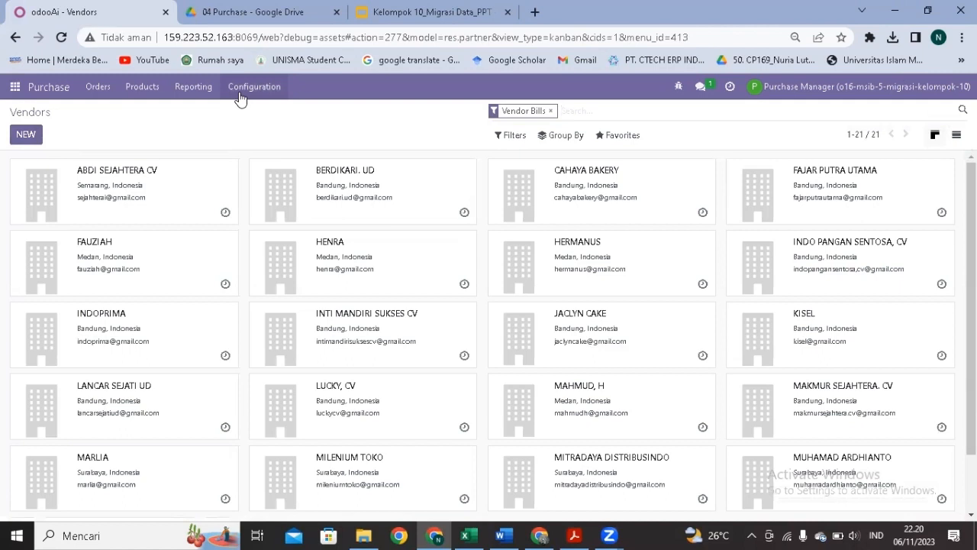
pyautogui.click(240, 93)
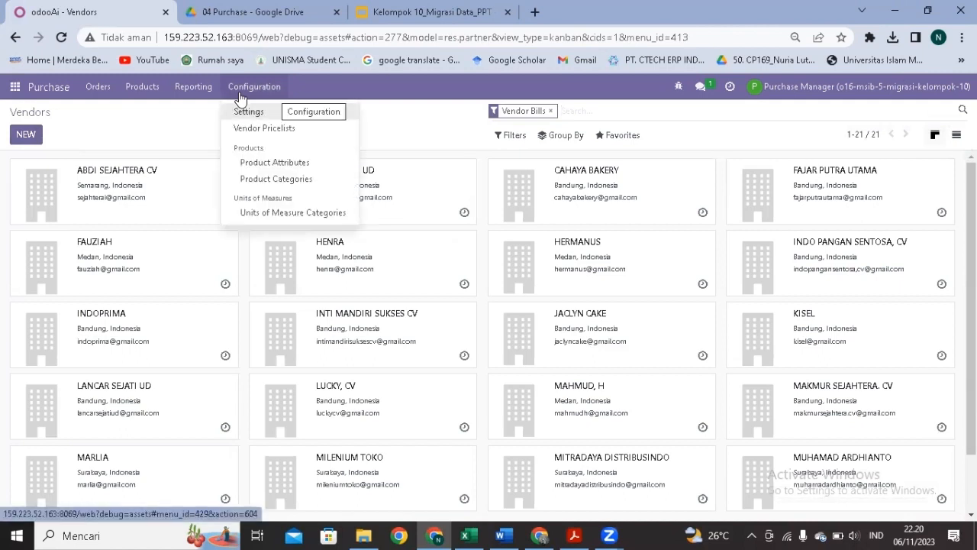
pyautogui.click(275, 129)
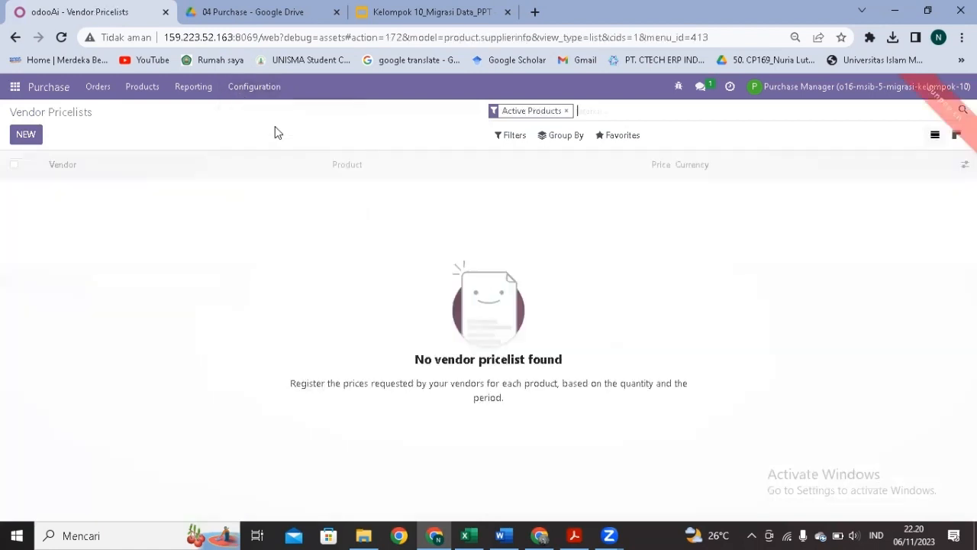
pyautogui.click(609, 143)
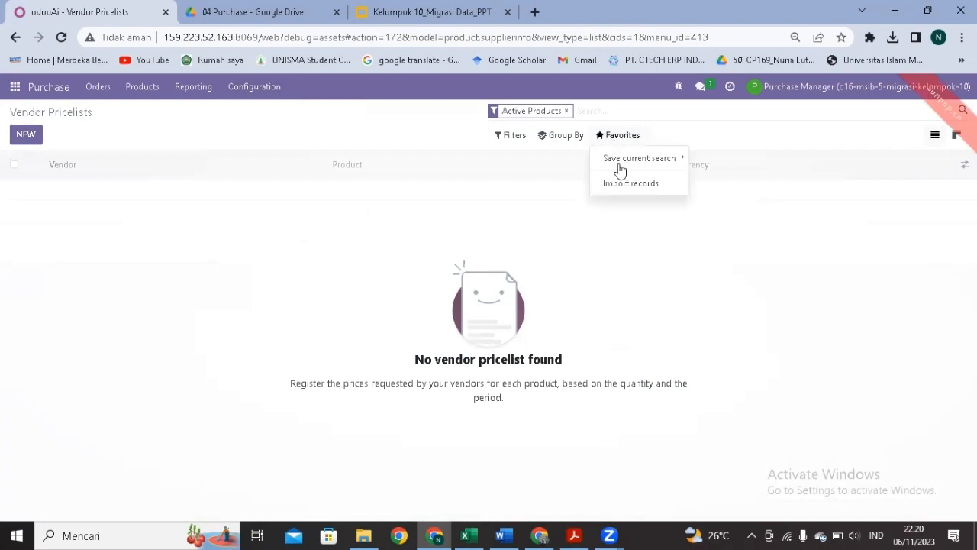
pyautogui.click(619, 185)
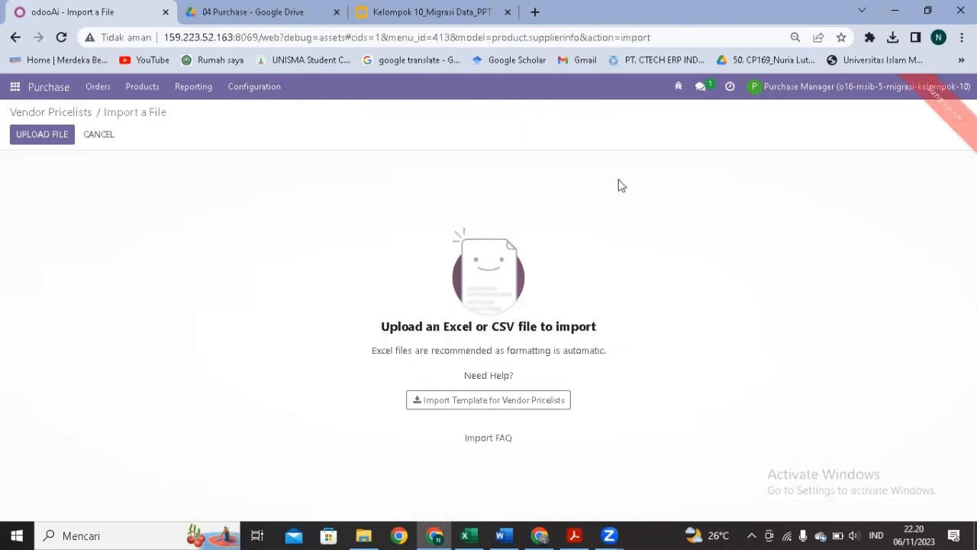
# Load 02 Pricelist Vendor.xlsx, mapping Product to Vendor Product Name and Pricelist to Price.
pyautogui.click(67, 135)
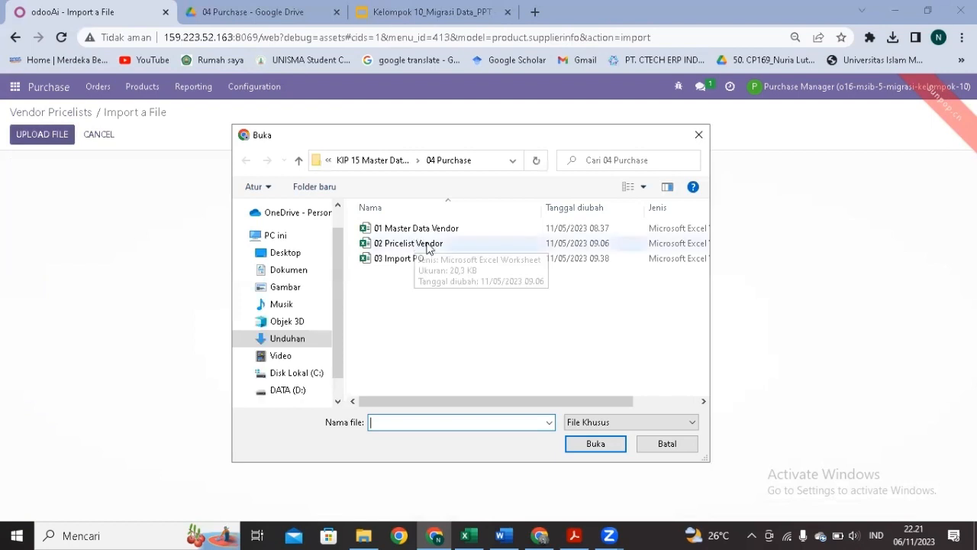
pyautogui.click(415, 247)
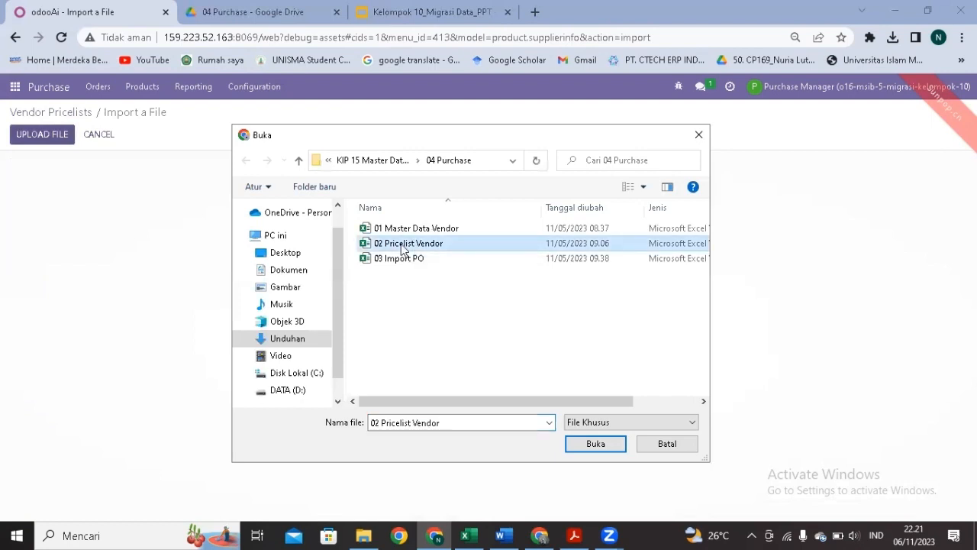
pyautogui.click(594, 444)
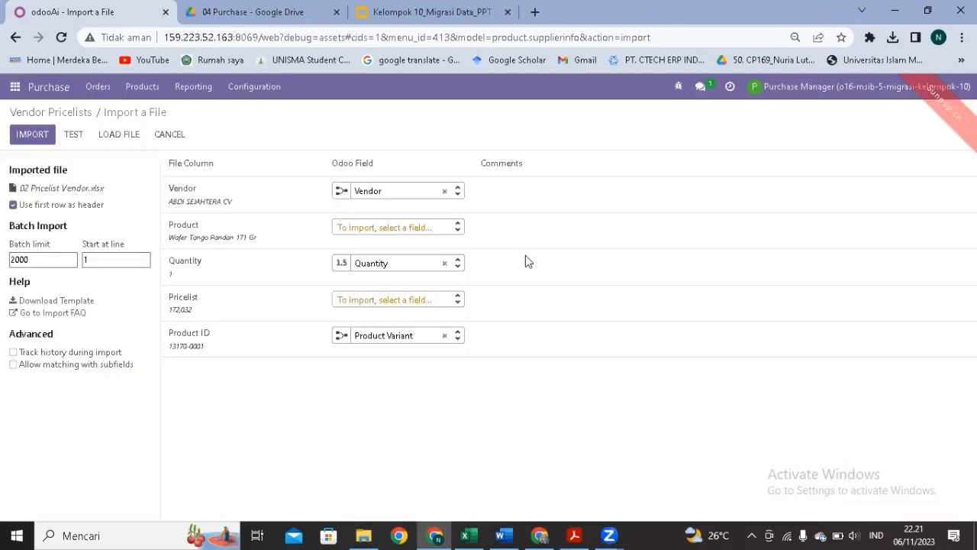
pyautogui.click(451, 229)
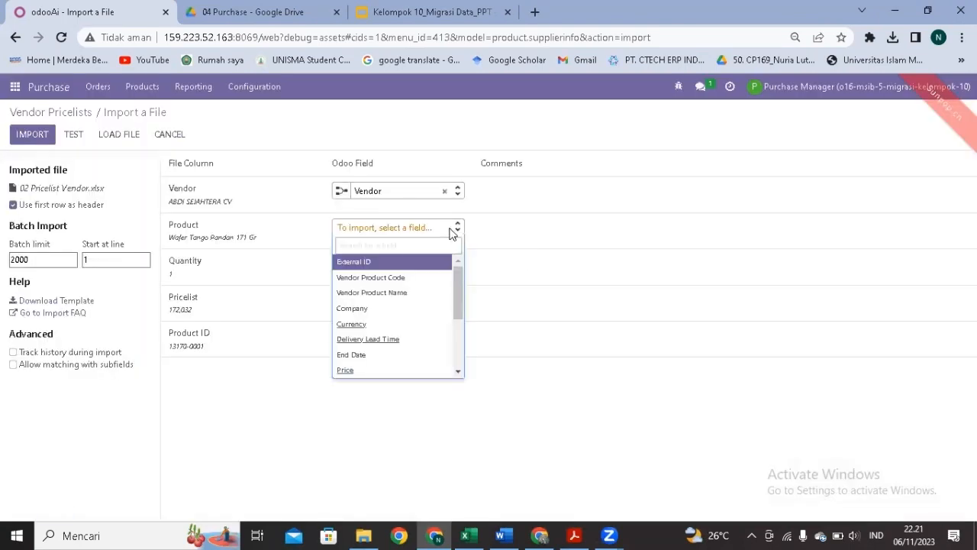
pyautogui.click(398, 294)
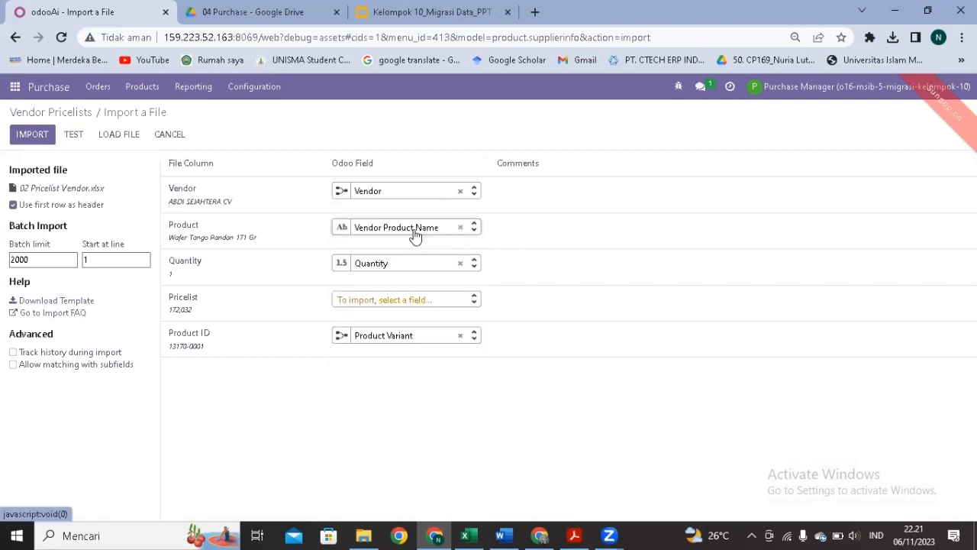
pyautogui.click(439, 304)
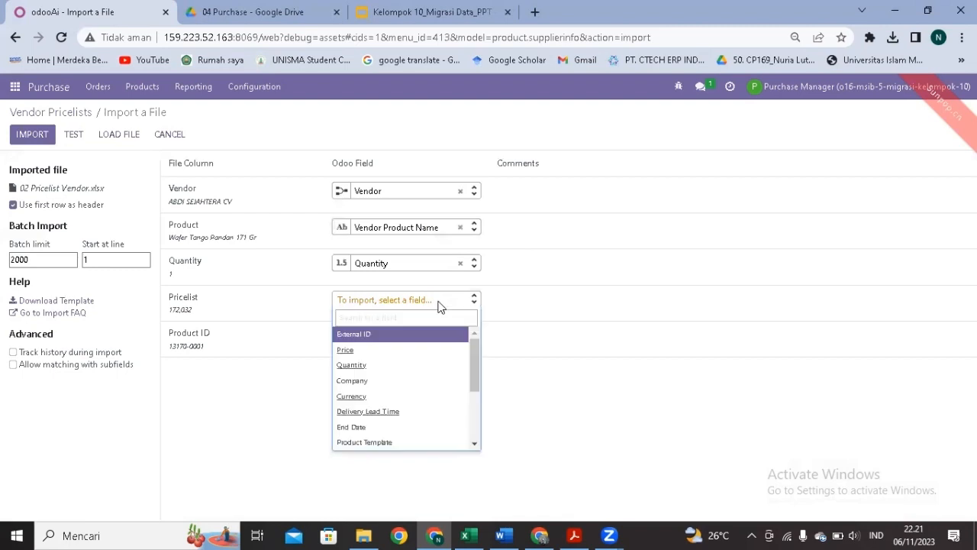
pyautogui.click(406, 349)
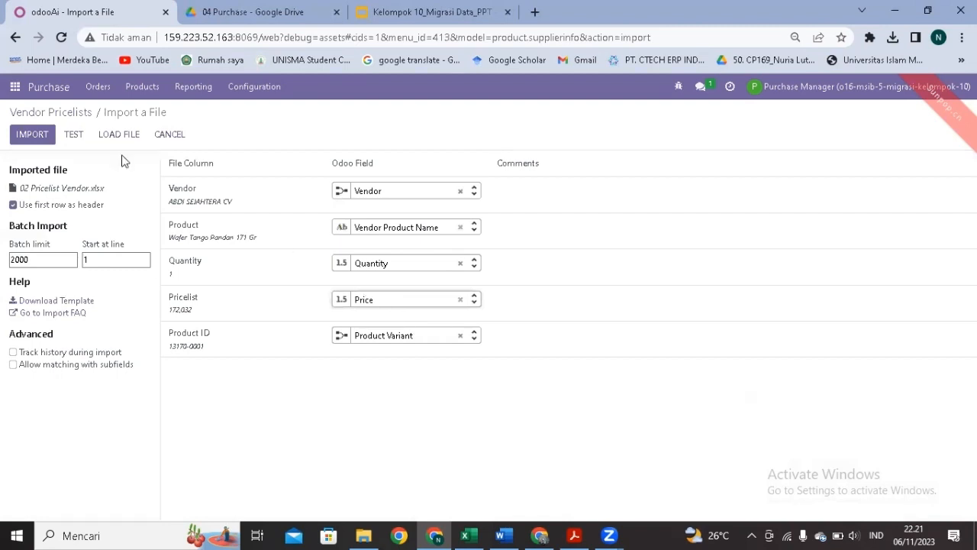
# Remap Product ID to Vendor Product Code after testing, re-test, and import 195 records.
pyautogui.click(73, 137)
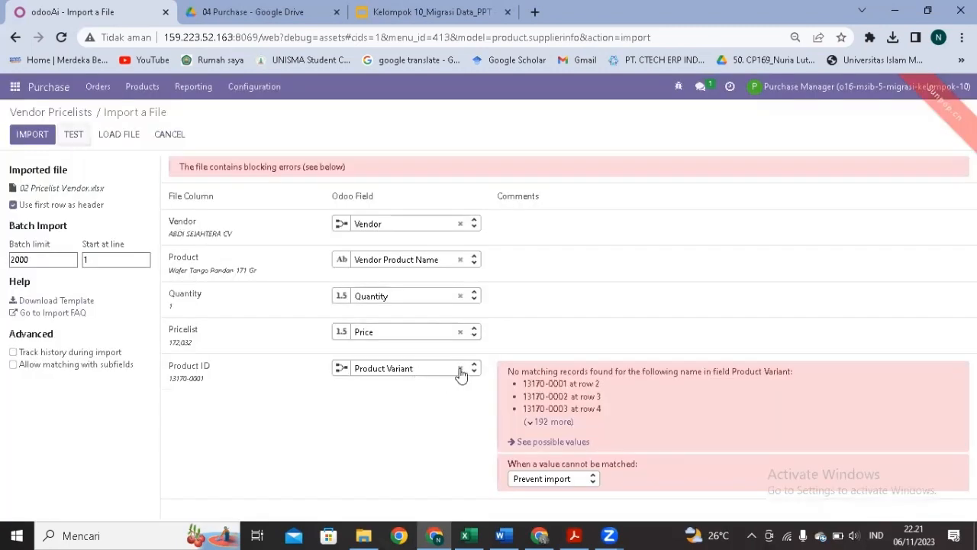
pyautogui.click(461, 371)
pyautogui.click(447, 372)
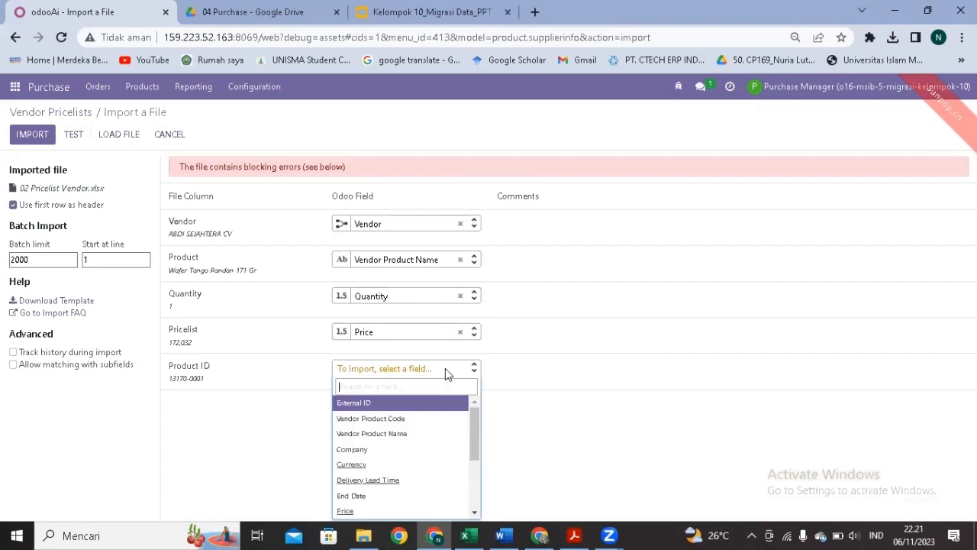
pyautogui.write('code')
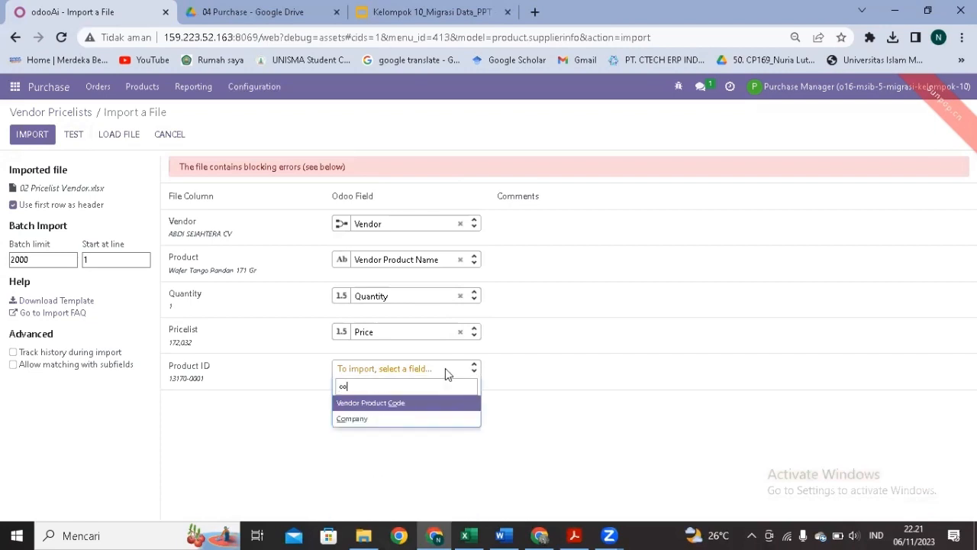
pyautogui.click(426, 404)
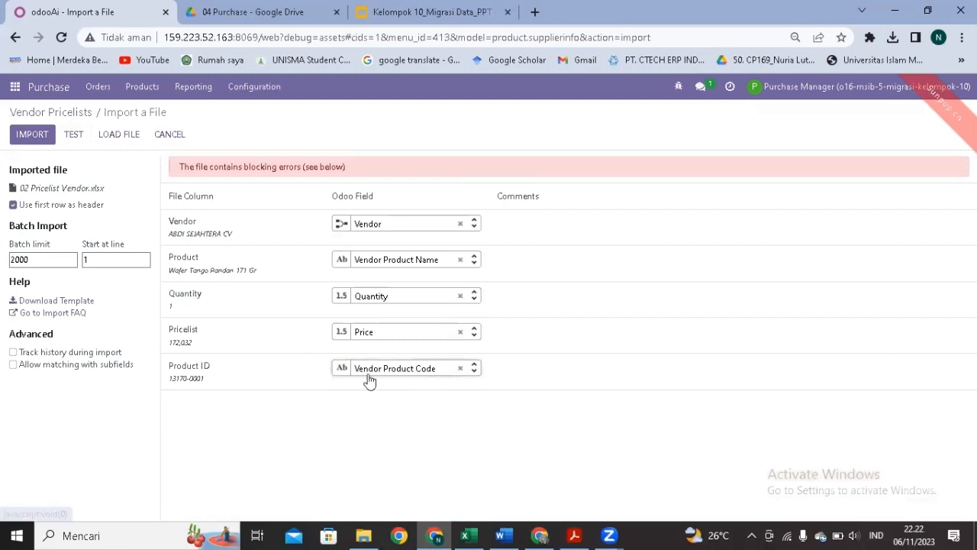
pyautogui.click(79, 137)
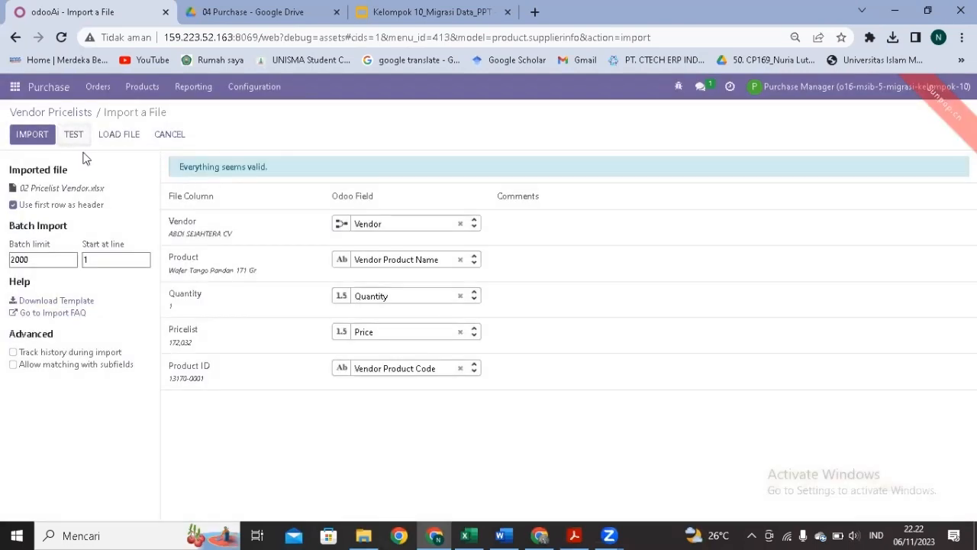
pyautogui.click(32, 136)
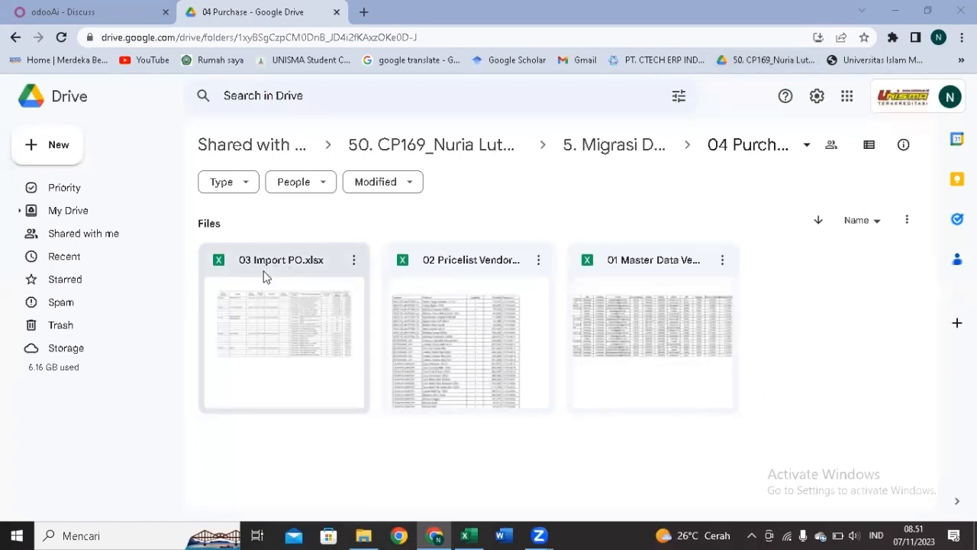
# Open the Purchase app and start importing Requests for Quotation.
pyautogui.click(83, 11)
pyautogui.click(14, 87)
pyautogui.click(40, 258)
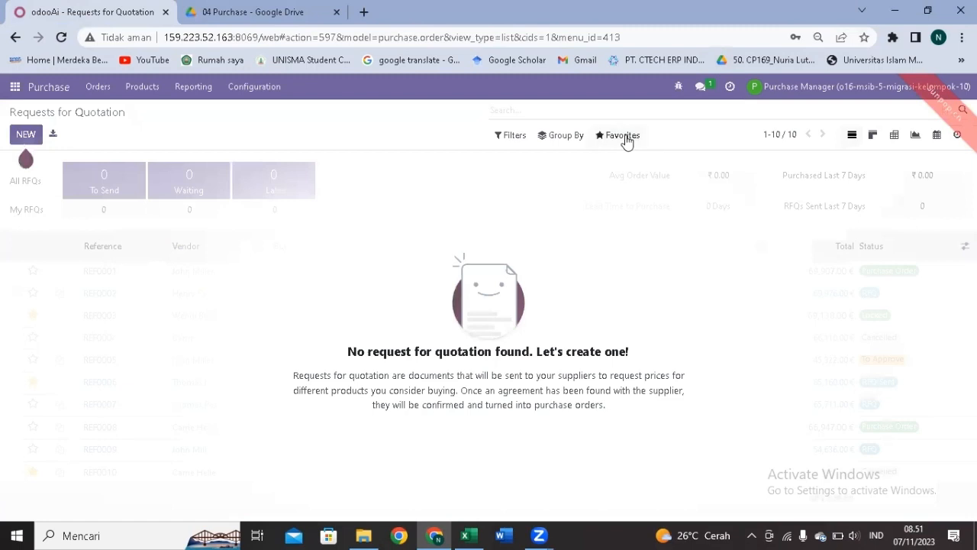
pyautogui.click(626, 140)
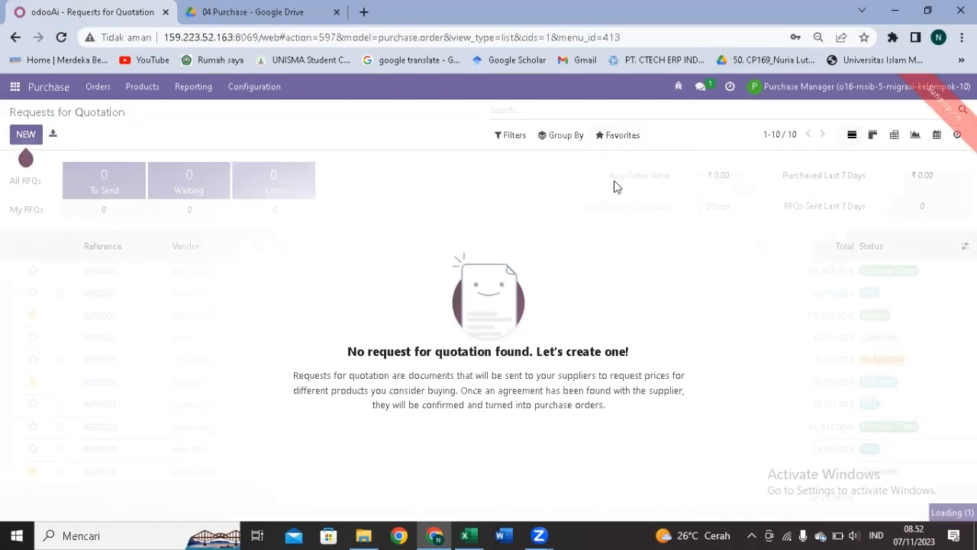
pyautogui.click(616, 184)
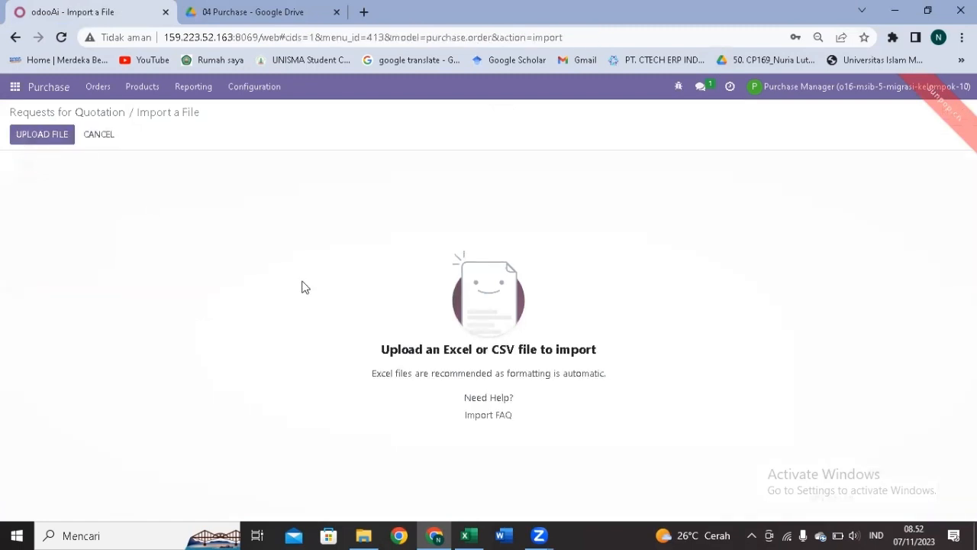
# Load 03 Import PO.xlsx from 04 Purchase, unmap the Activities column, and import 5 orders.
pyautogui.click(47, 135)
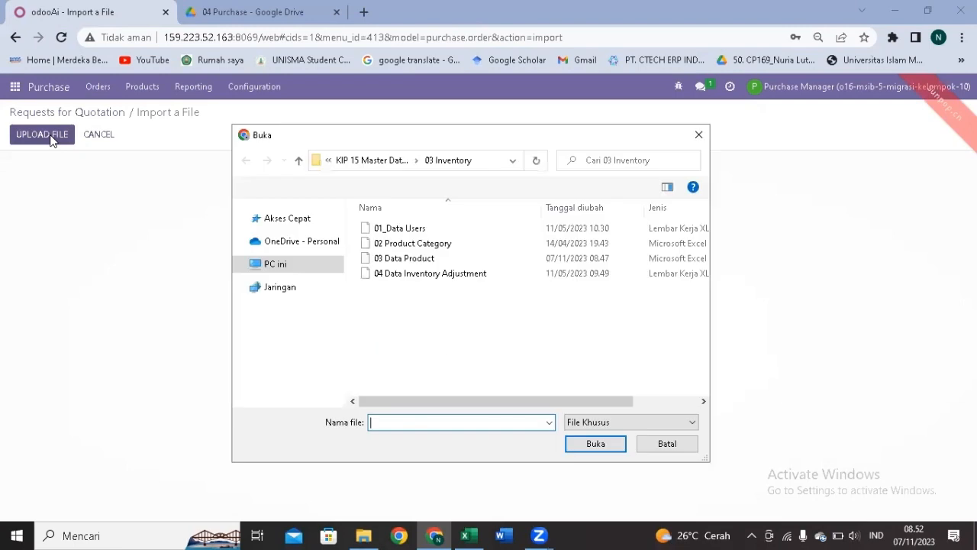
pyautogui.click(370, 160)
pyautogui.click(424, 278)
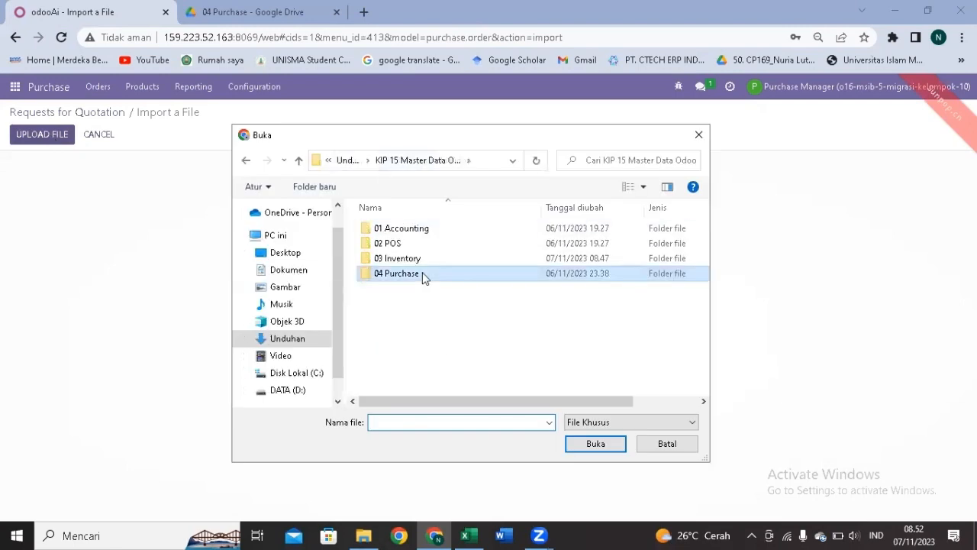
pyautogui.doubleClick(424, 278)
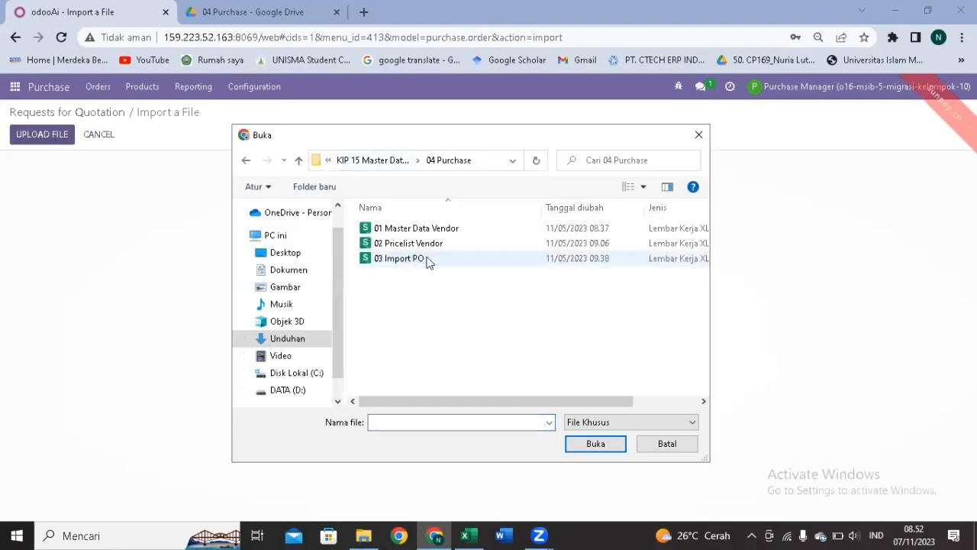
pyautogui.click(428, 262)
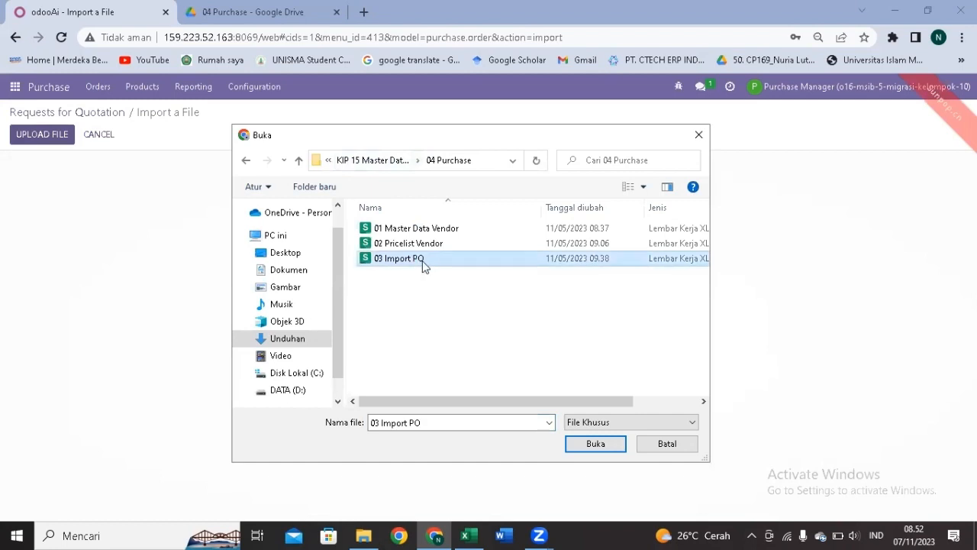
pyautogui.doubleClick(426, 262)
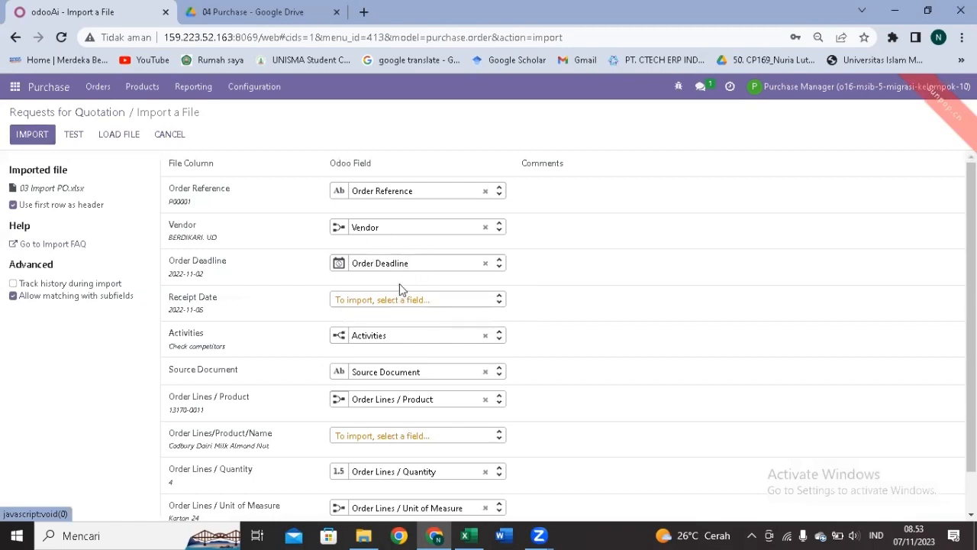
pyautogui.click(74, 135)
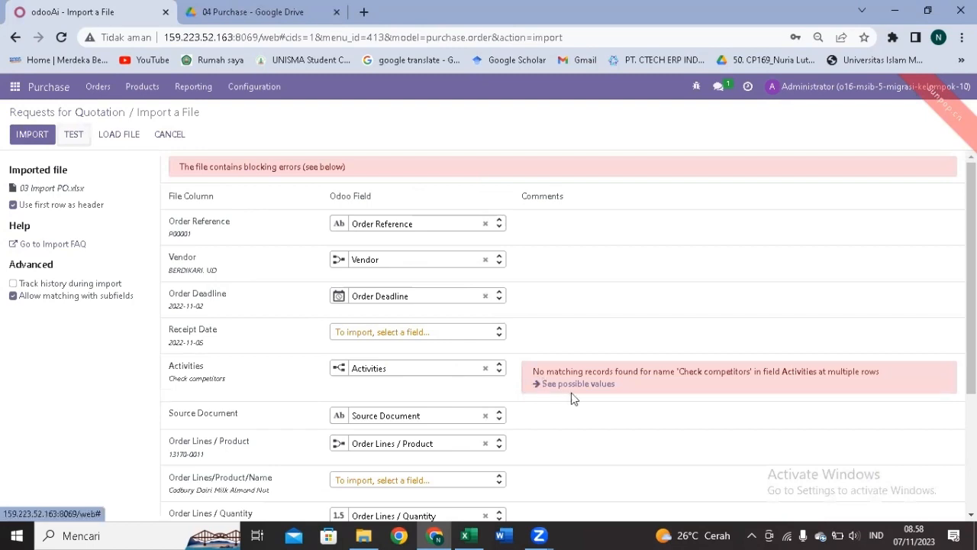
pyautogui.click(486, 368)
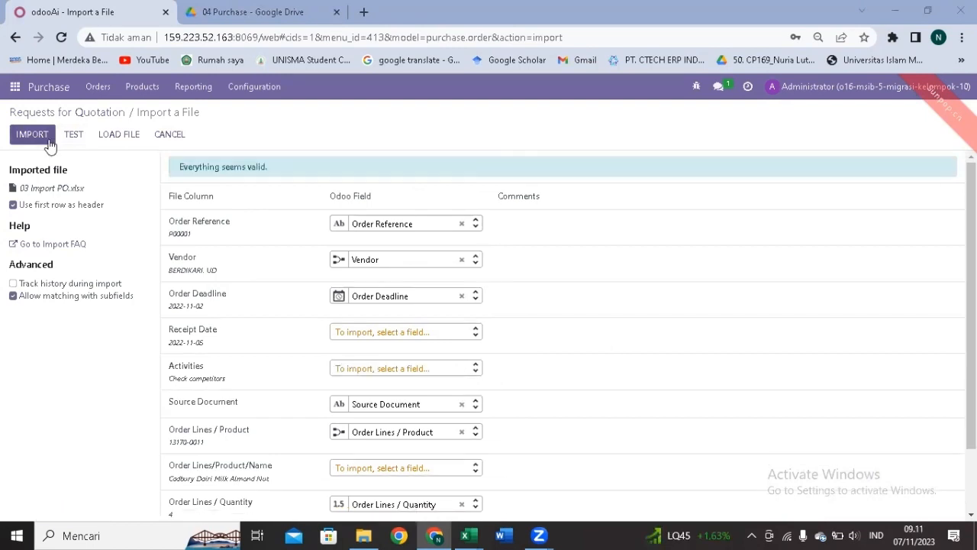
pyautogui.click(48, 140)
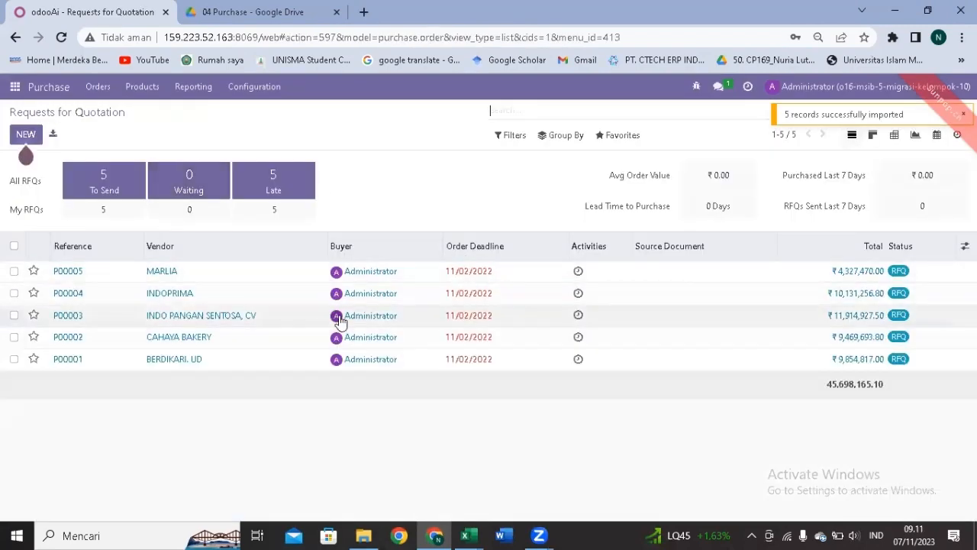
# Review RFQ P00005, then go back to the Requests for Quotation list.
pyautogui.click(229, 272)
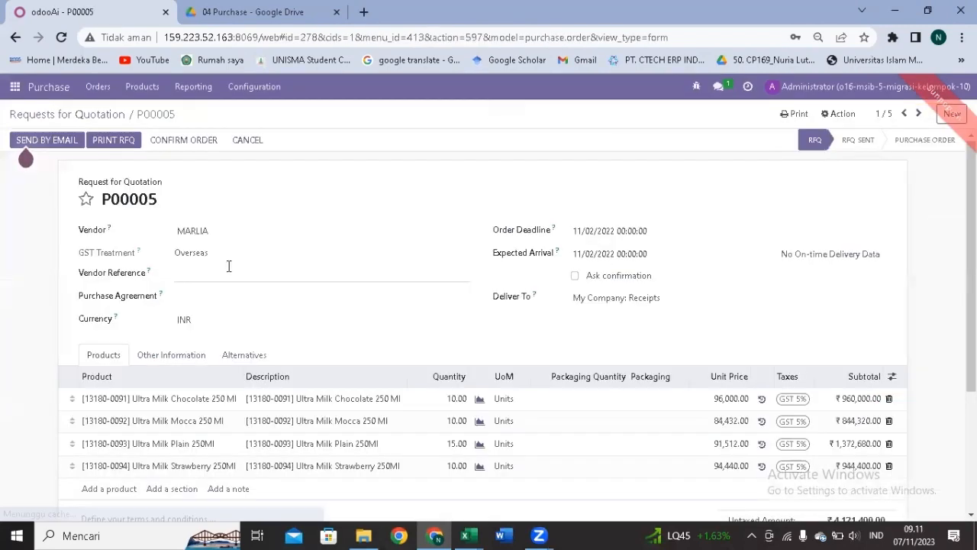
pyautogui.scroll(-5, 362, 390)
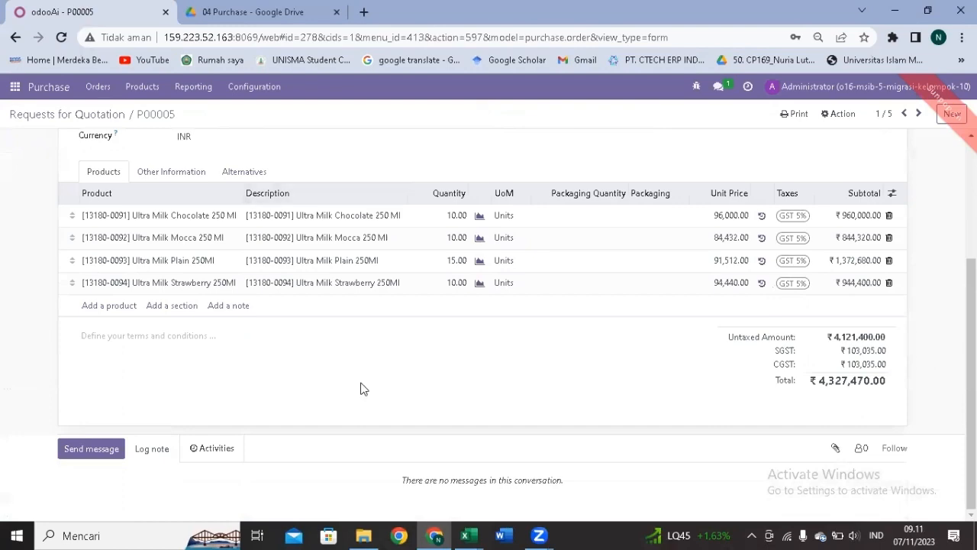
pyautogui.scroll(5, 362, 390)
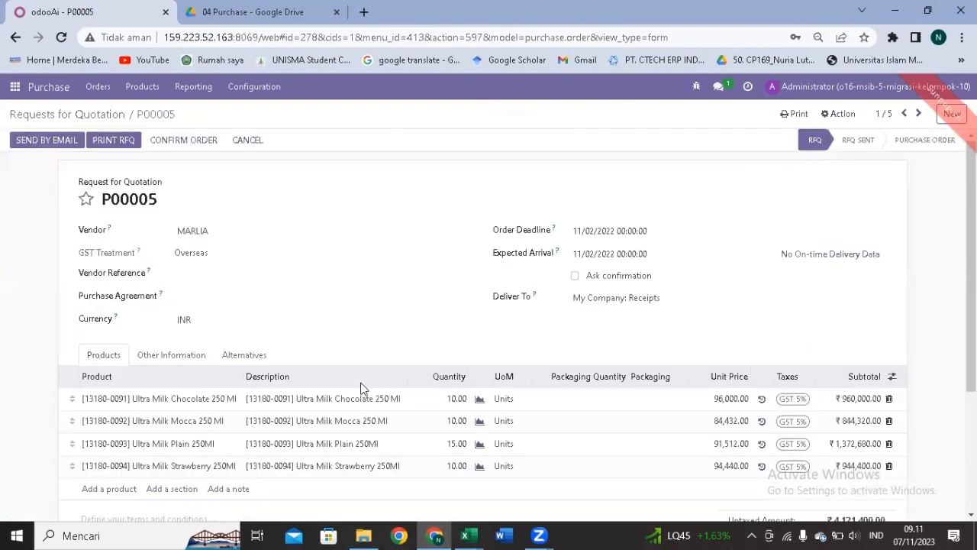
pyautogui.click(48, 116)
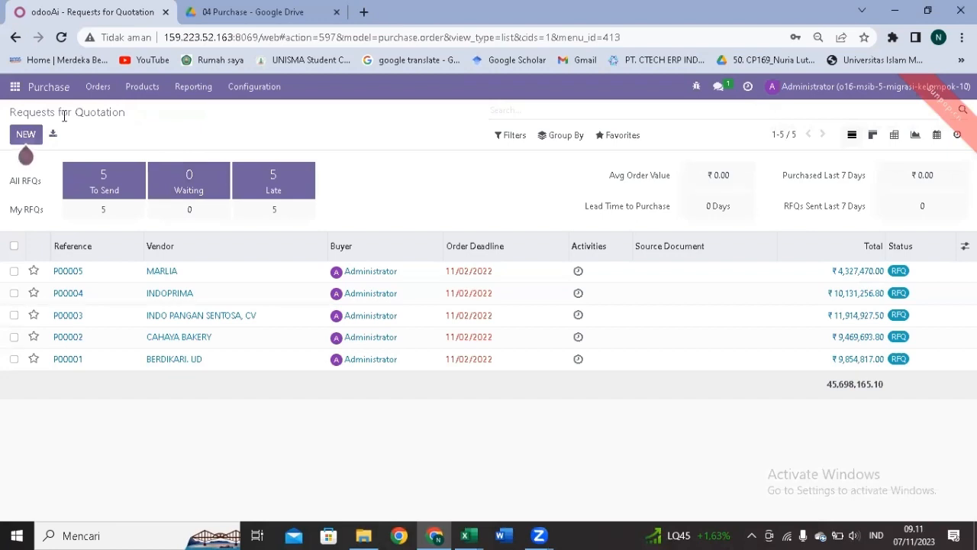
# Go to Settings > Users & Companies > Groups and start a new access group.
pyautogui.click(15, 92)
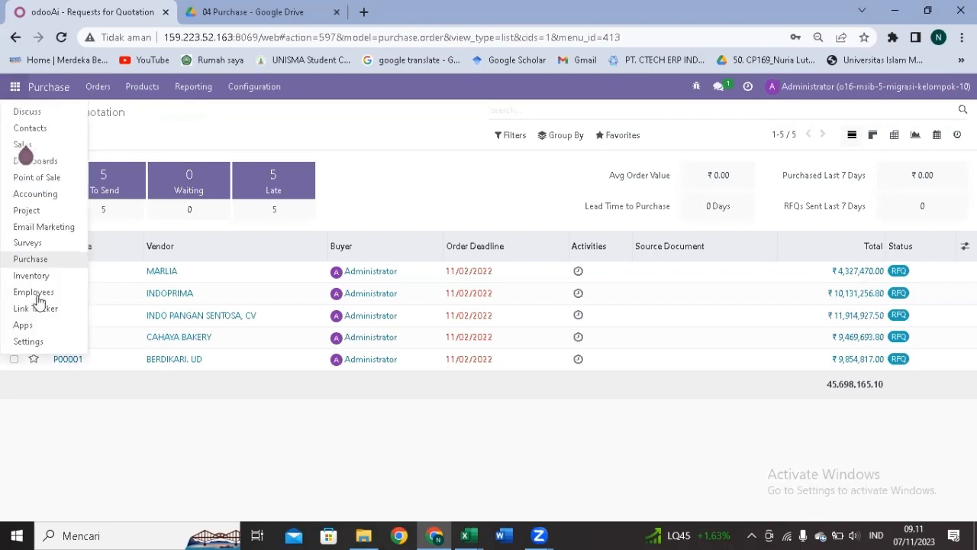
pyautogui.click(24, 341)
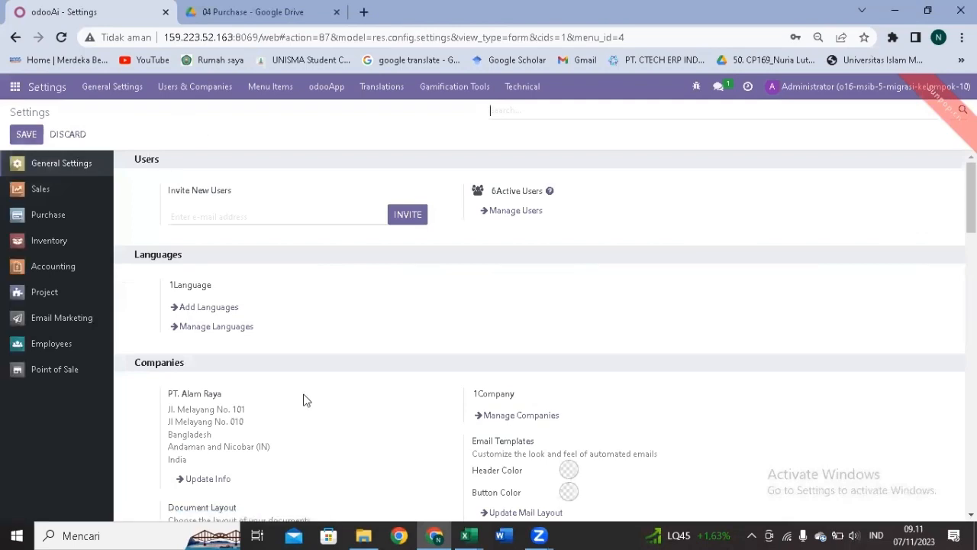
pyautogui.click(208, 91)
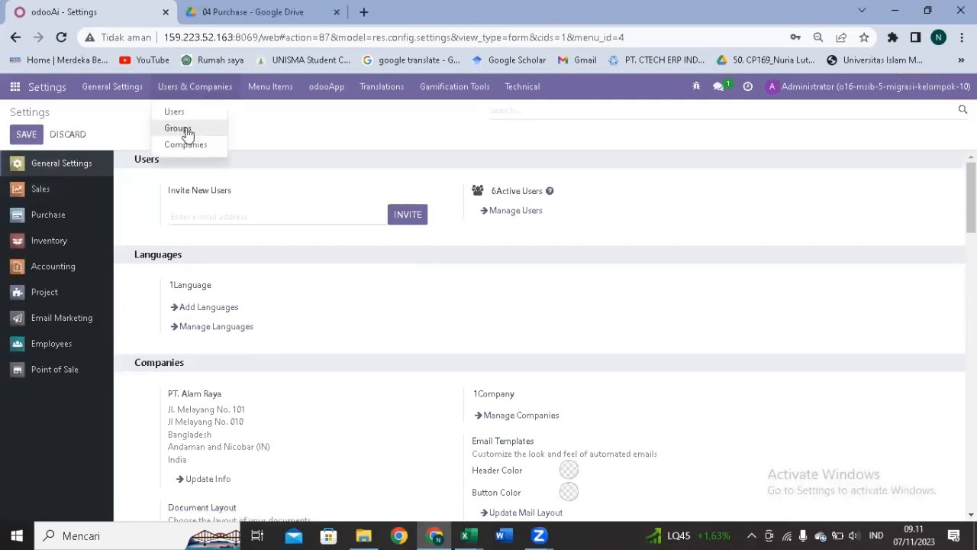
pyautogui.click(185, 129)
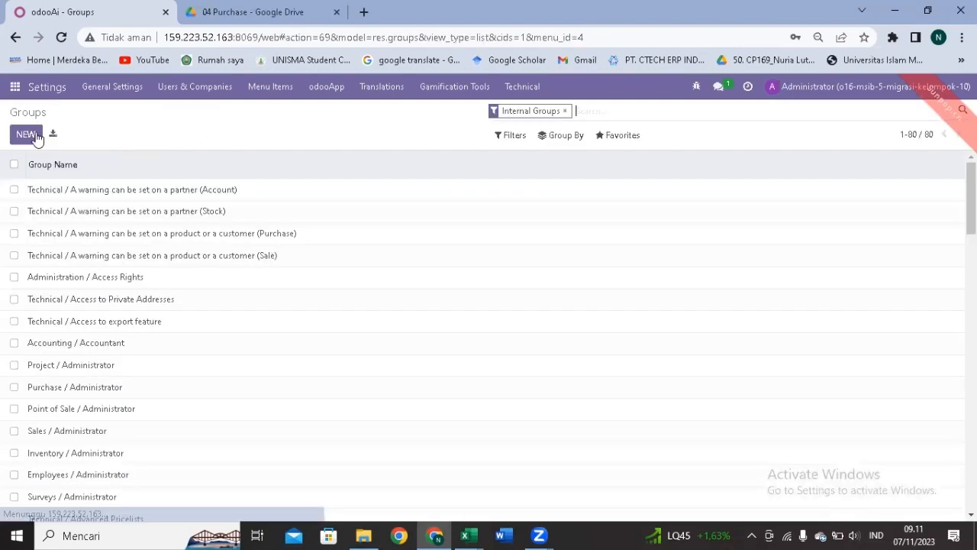
pyautogui.click(26, 135)
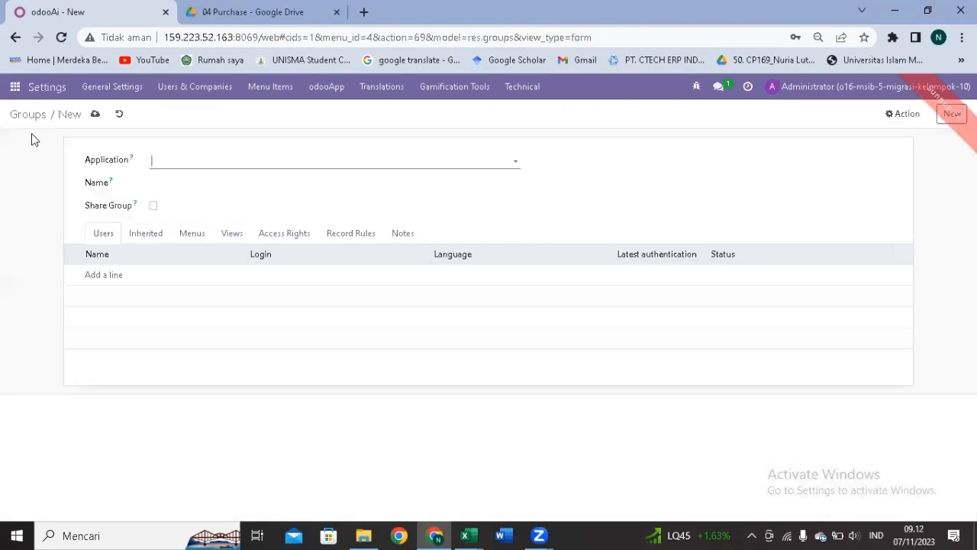
# Set the group's application to Purchase Management and name it 'MSIB 5 Kel.10 Purchase Manager'.
pyautogui.click(195, 162)
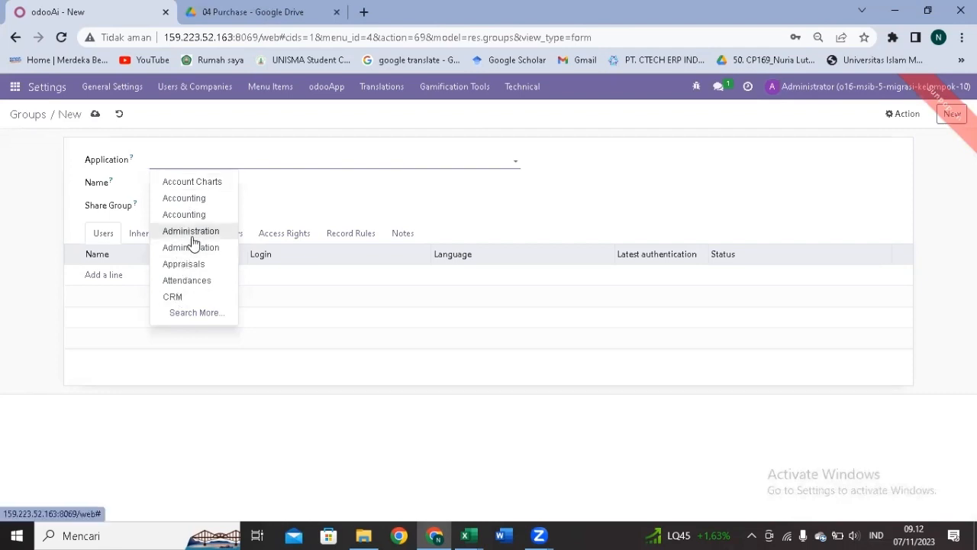
pyautogui.write('purc')
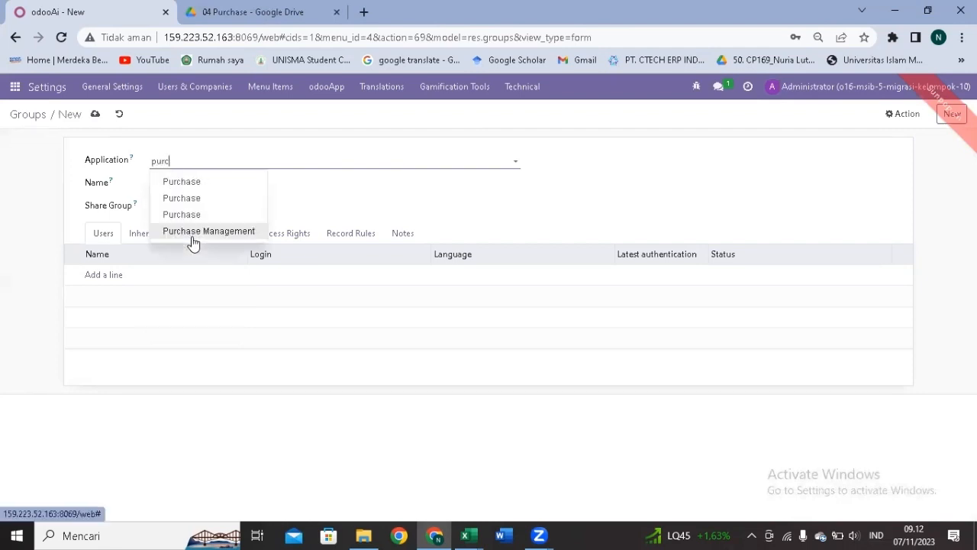
pyautogui.click(194, 183)
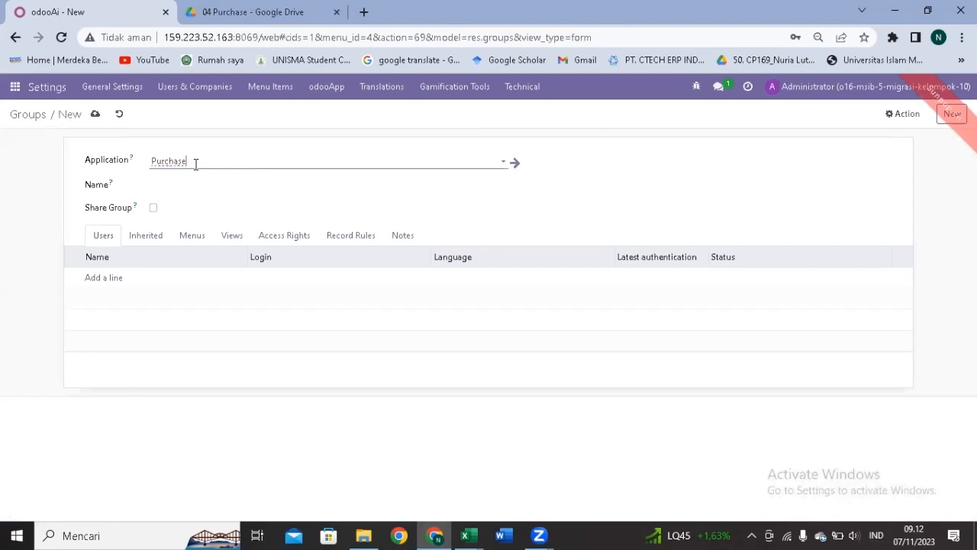
pyautogui.click(195, 163)
pyautogui.write('M')
pyautogui.click(193, 183)
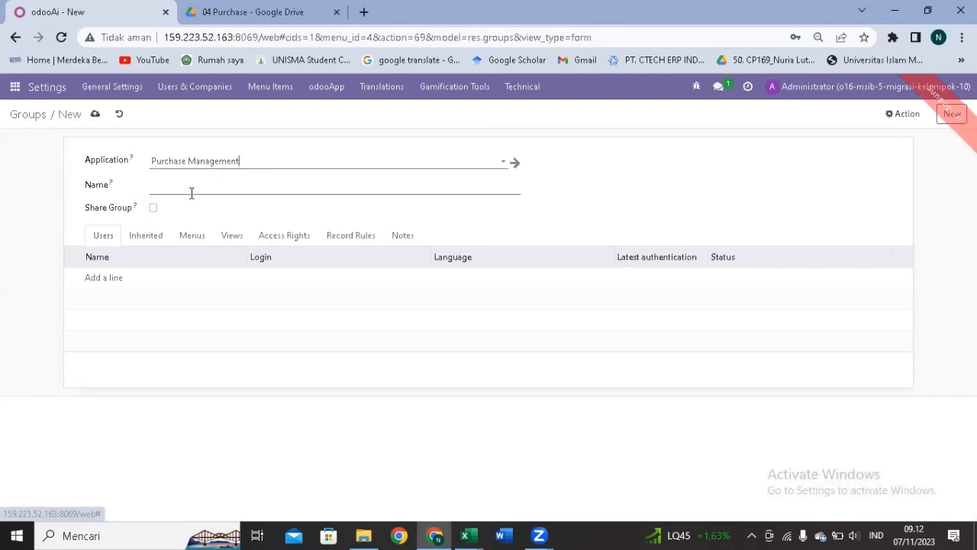
pyautogui.click(192, 193)
pyautogui.write('MSIB 5 Kelo')
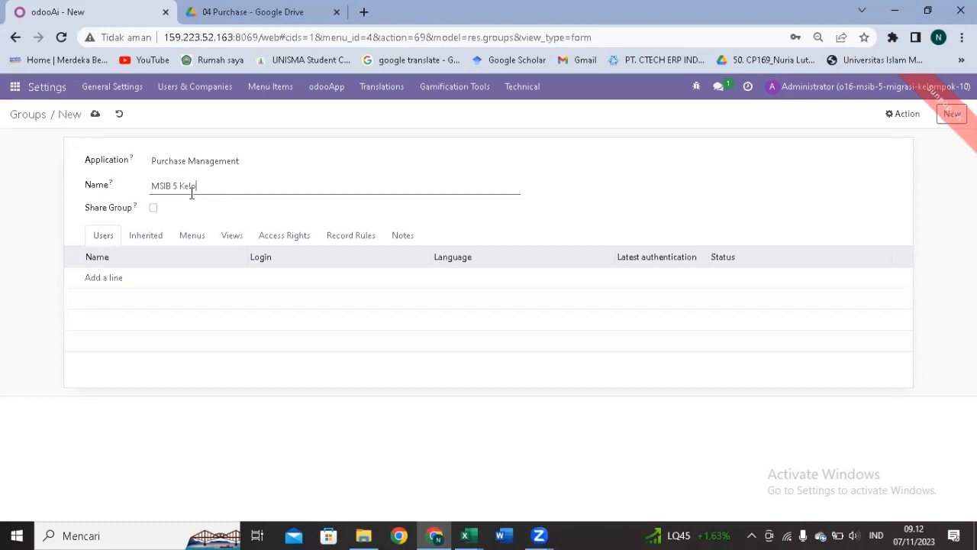
pyautogui.write('chase Manageme')
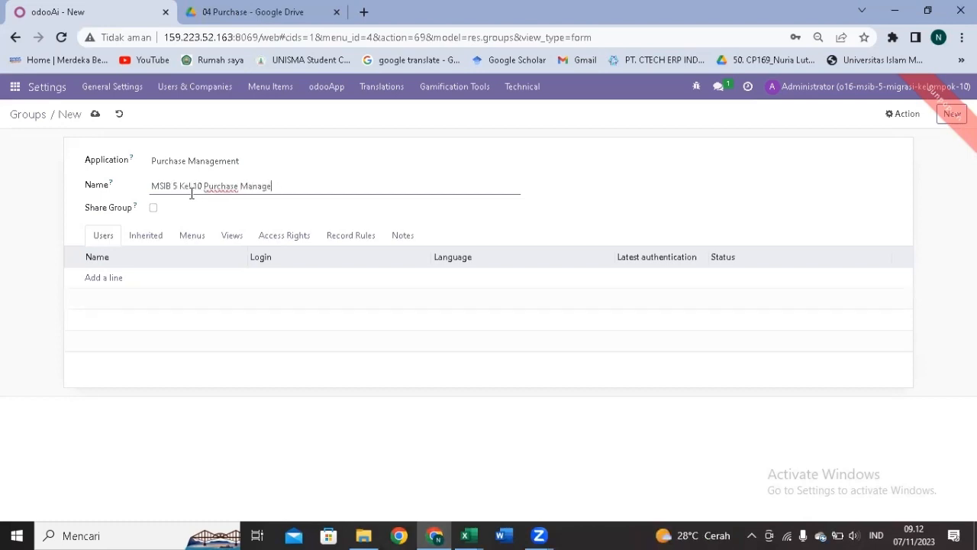
# Add the Purchase Manager user as a member, save the group, and return to the Groups list.
pyautogui.click(105, 278)
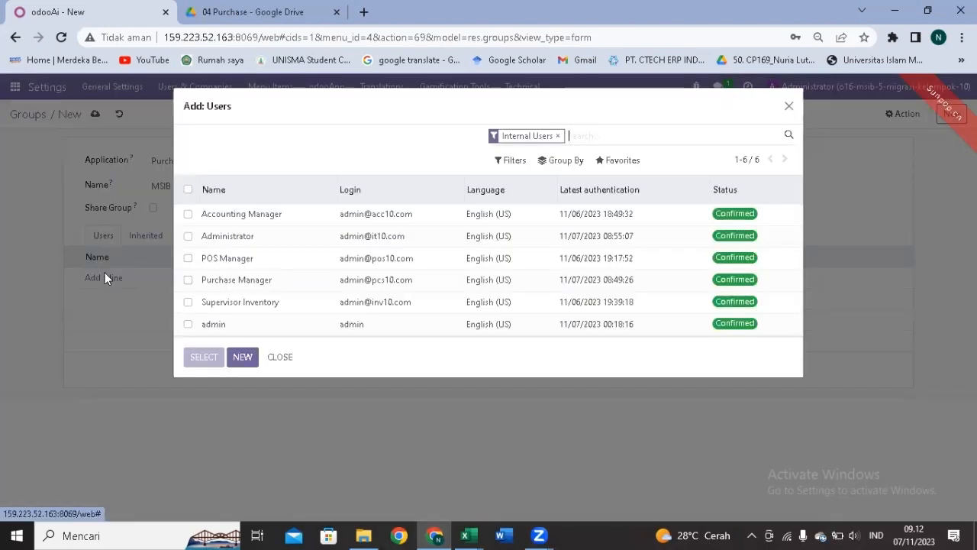
pyautogui.click(188, 281)
pyautogui.click(203, 357)
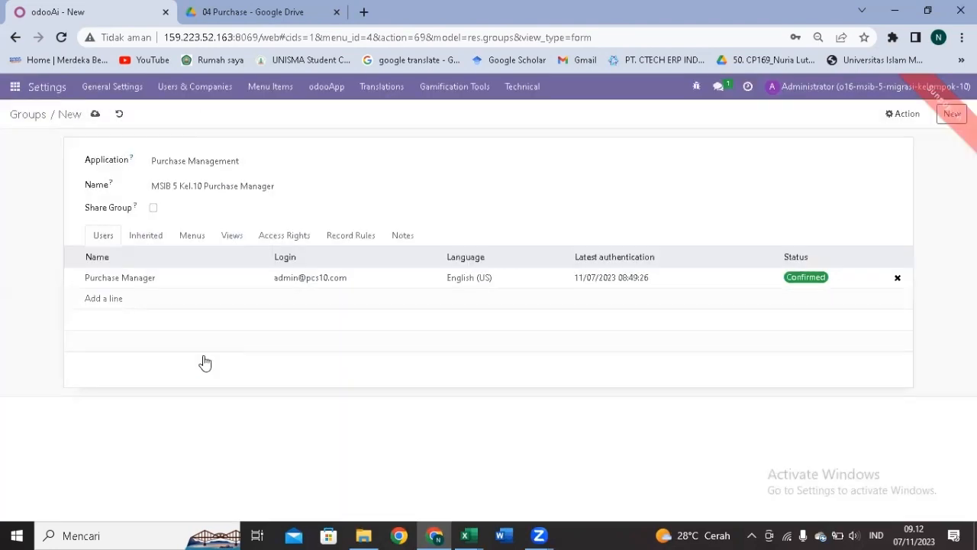
pyautogui.click(94, 114)
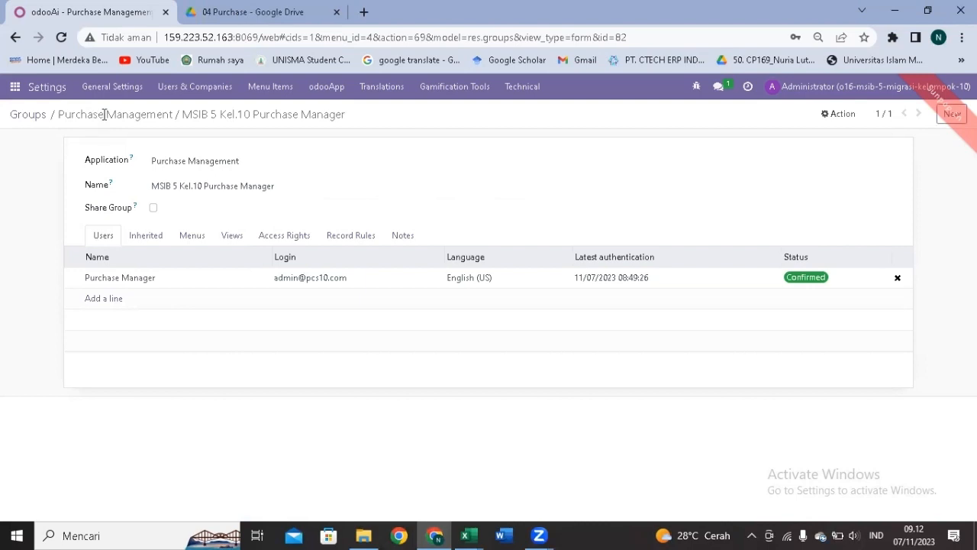
pyautogui.click(32, 114)
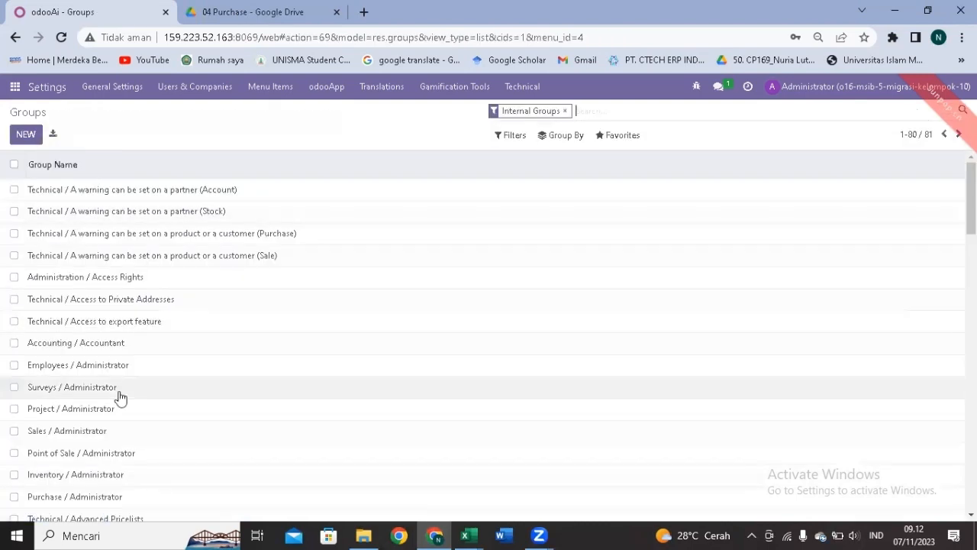
# Filter the Groups list to those matching 'purchase'.
pyautogui.scroll(-5, 120, 398)
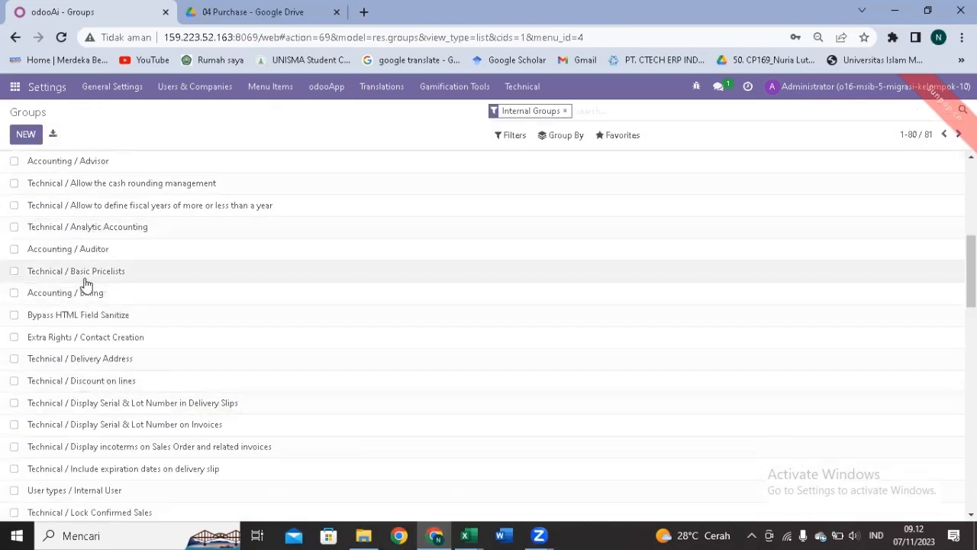
pyautogui.scroll(5, 82, 283)
pyautogui.scroll(-10, 65, 400)
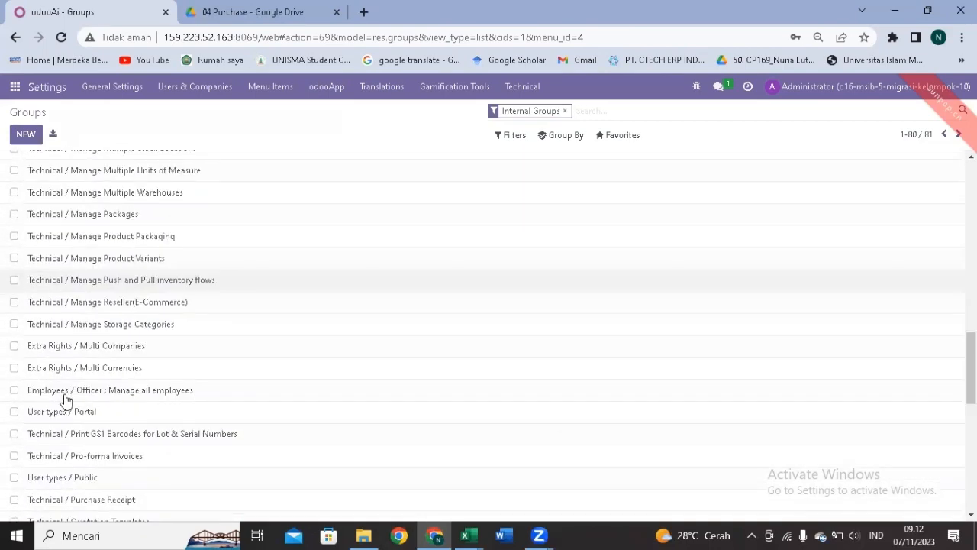
pyautogui.write('pur')
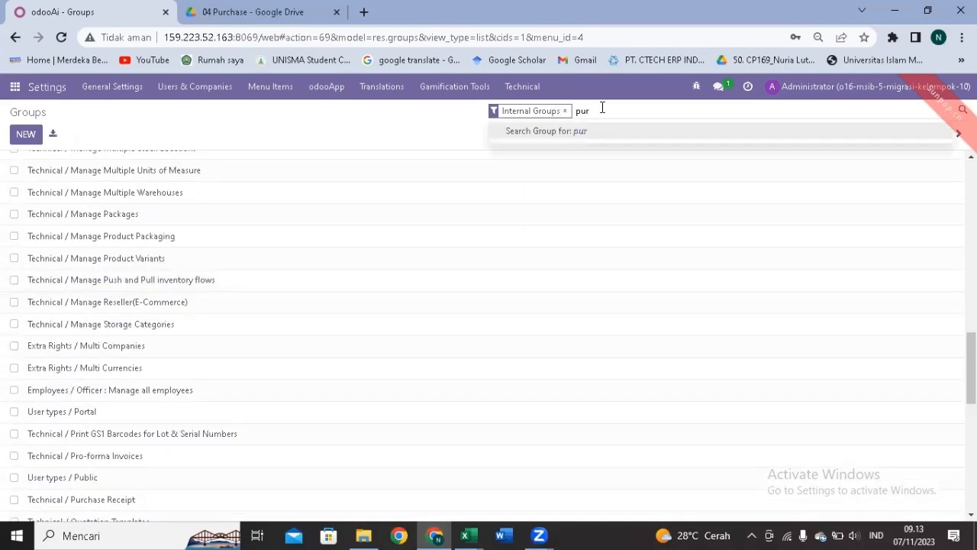
pyautogui.write('chase')
pyautogui.press('Return')
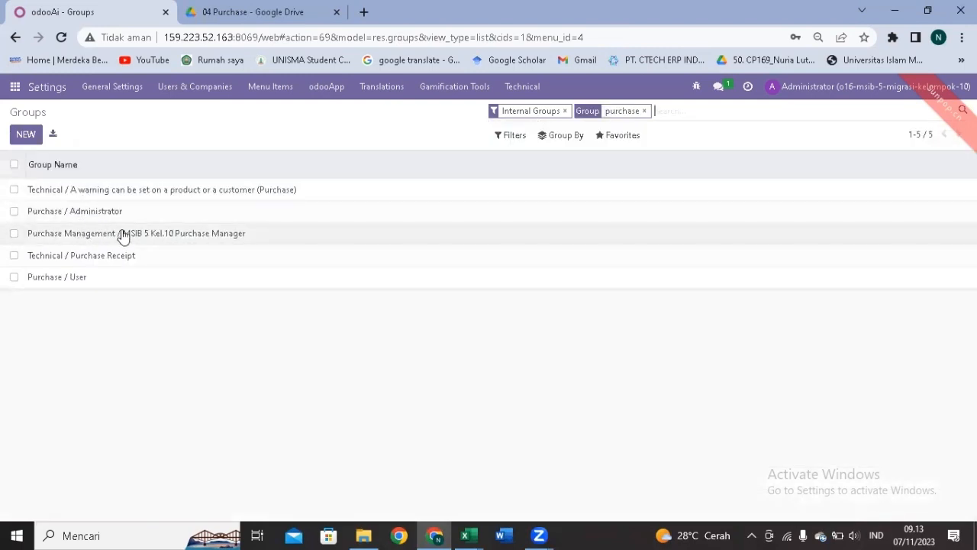
# Log out the administrator and sign in with the purchase manager's e-mail and password.
pyautogui.click(815, 93)
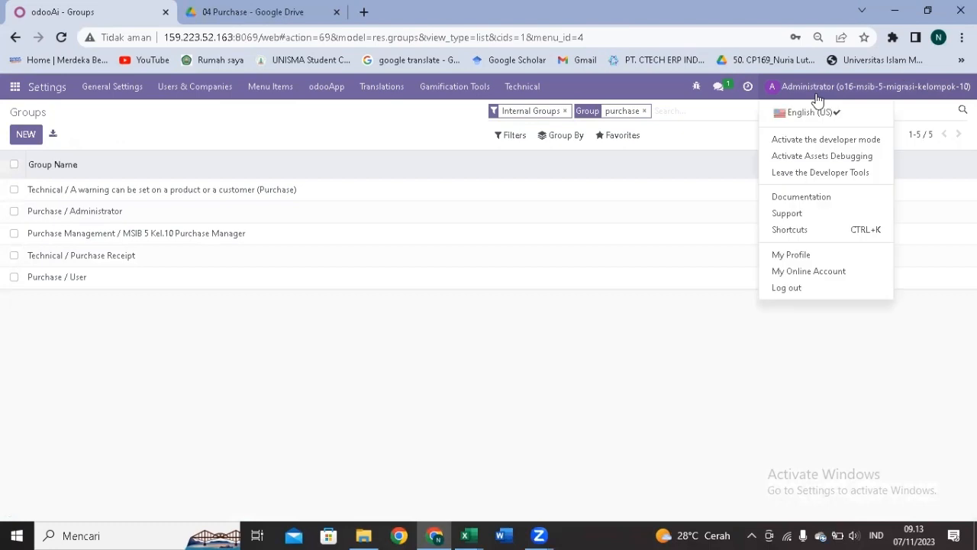
pyautogui.click(783, 289)
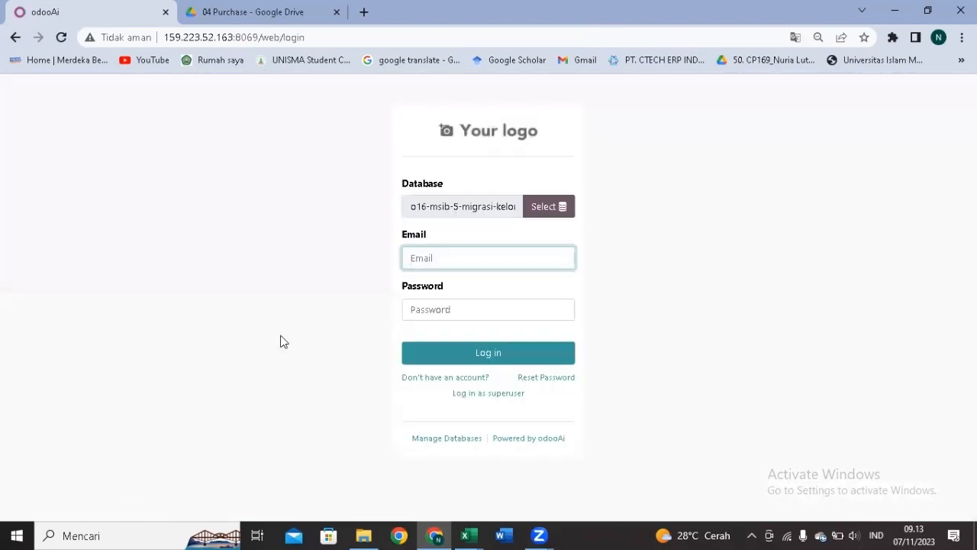
pyautogui.click(456, 260)
pyautogui.write('admin')
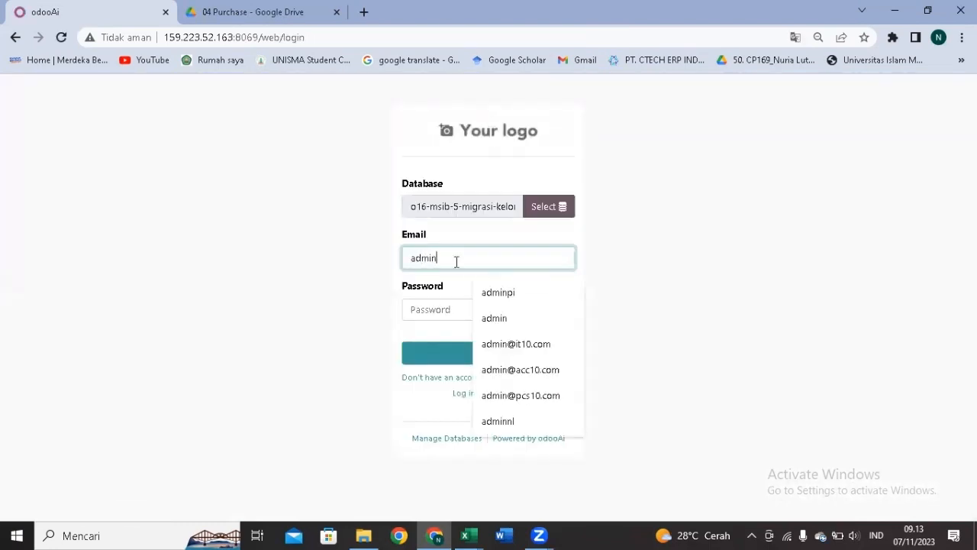
pyautogui.click(495, 397)
pyautogui.click(482, 310)
pyautogui.click(487, 352)
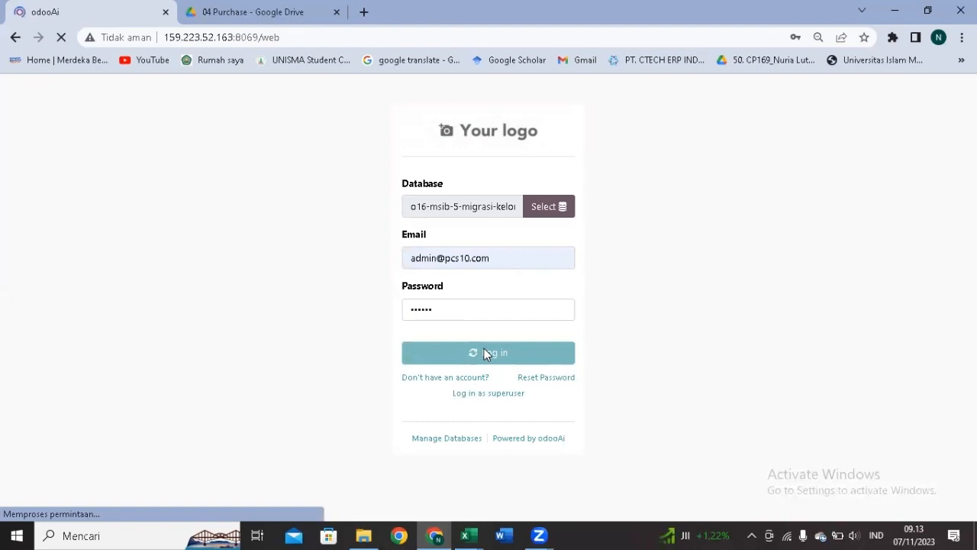